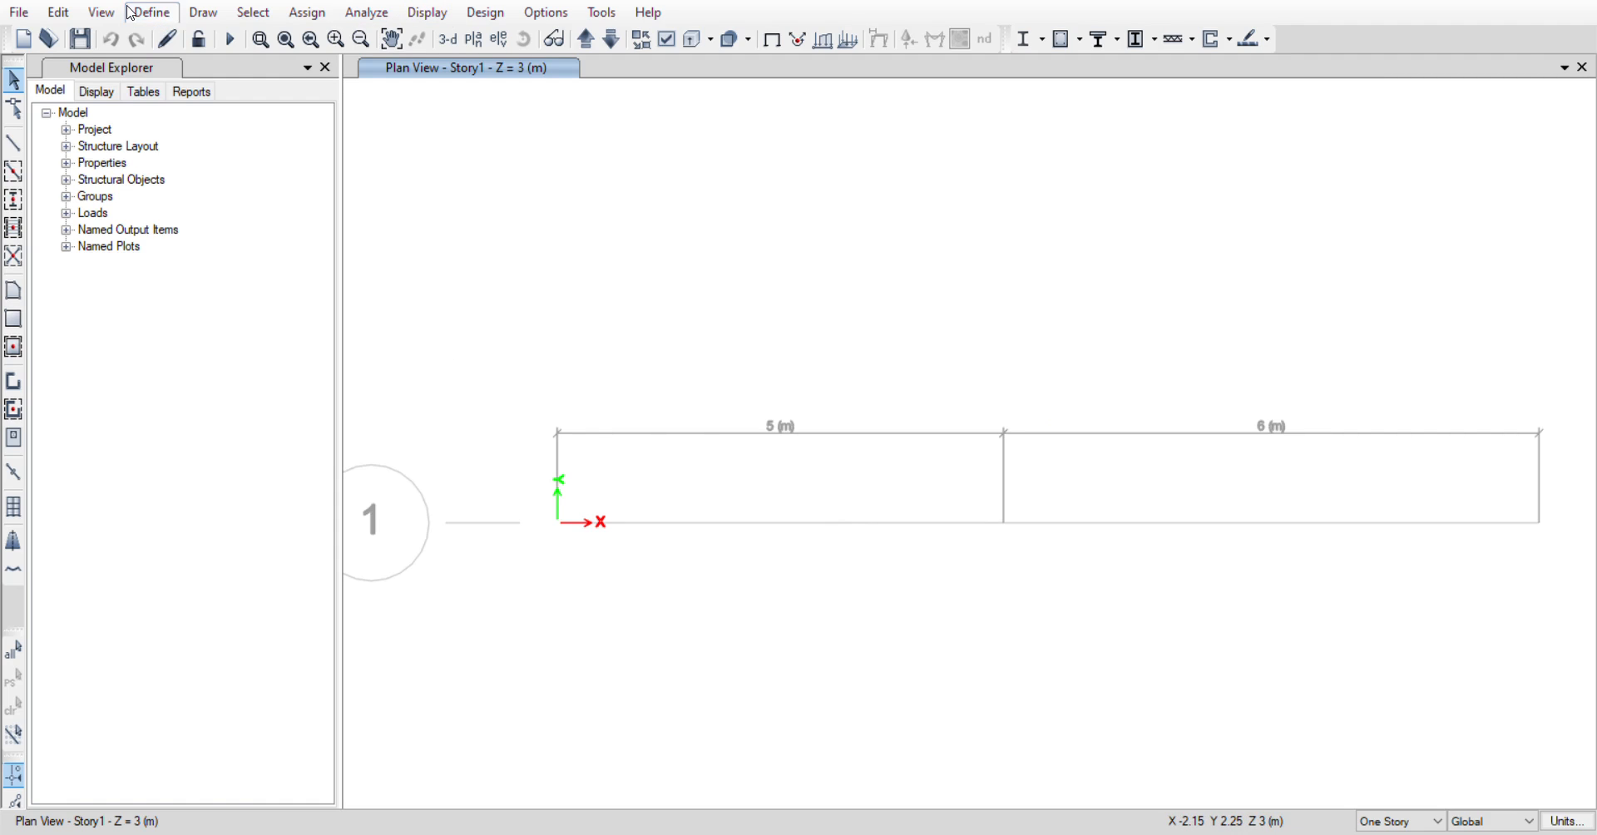
- Switch from the Story1 plan view to the elevation view along grid line 1
click(155, 39)
click(504, 39)
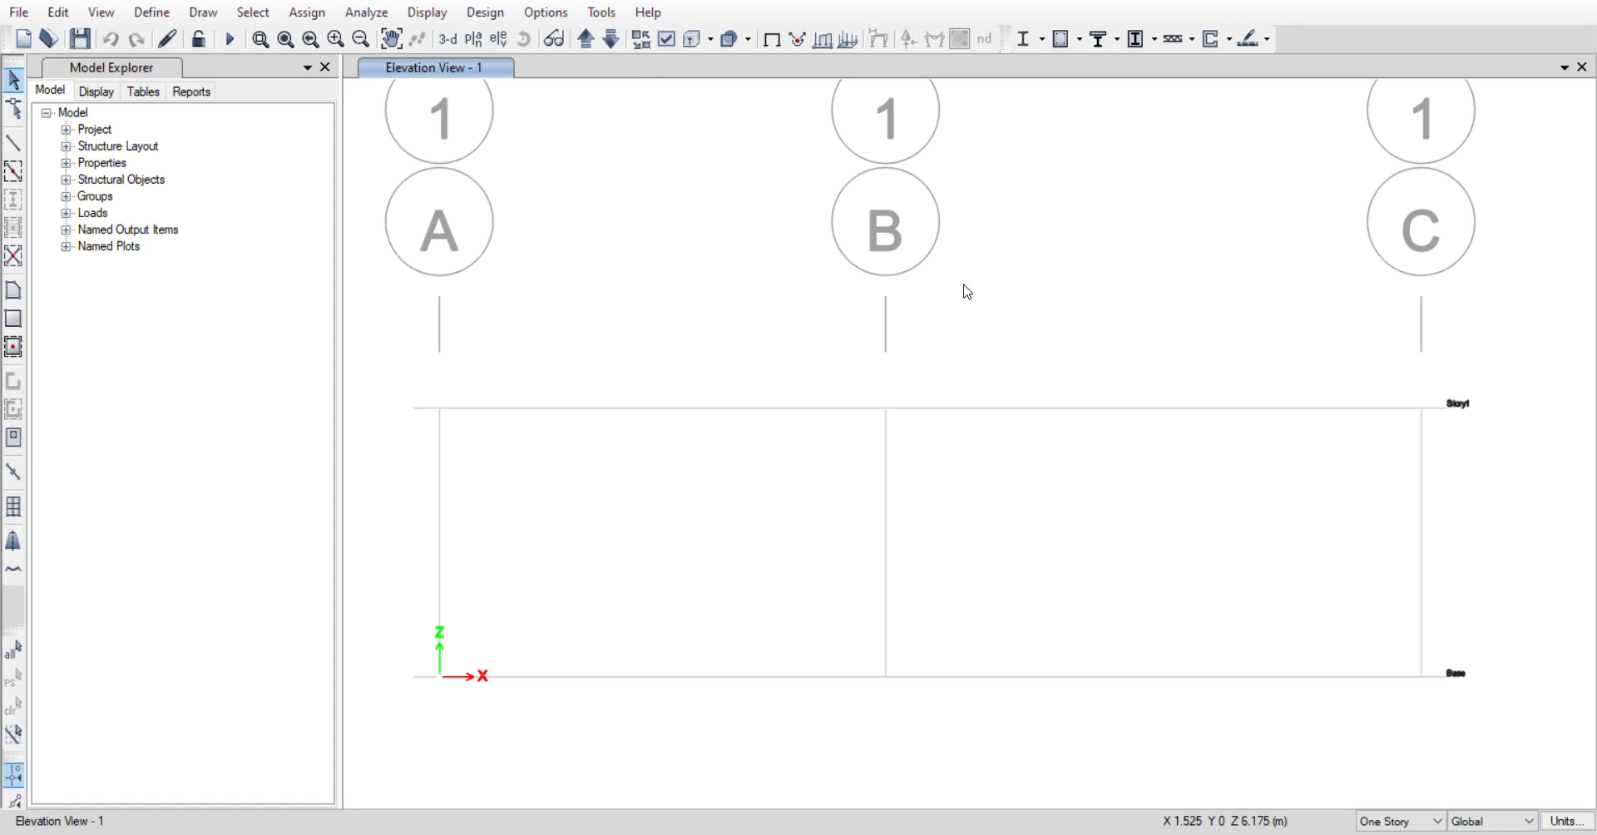
scroll(766, 367, down, 3)
scroll(770, 370, up, 3)
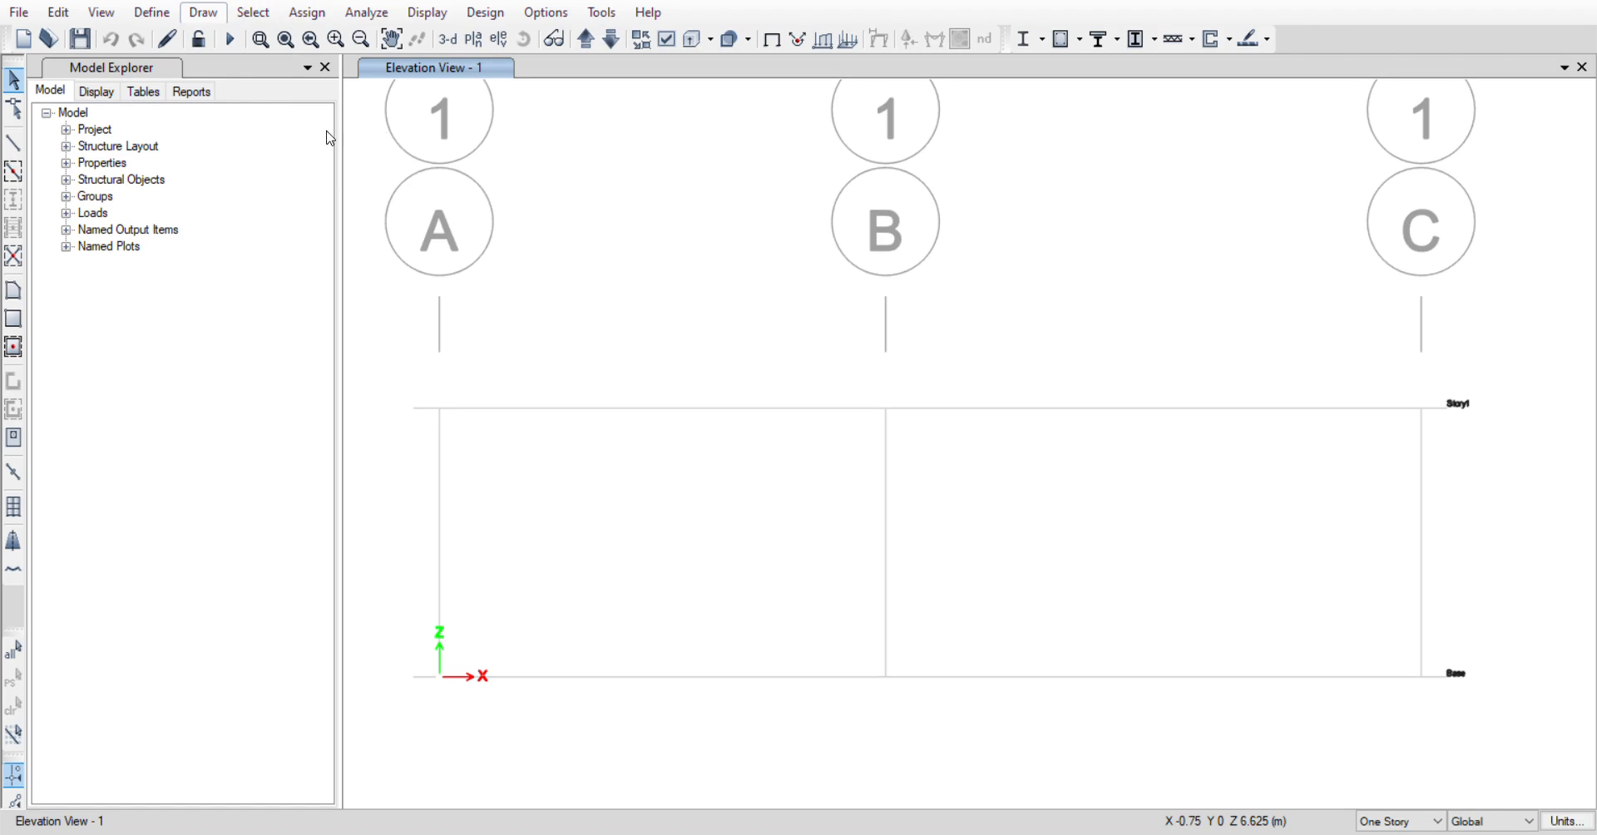
- Draw frame beams with the 230 230 section and continuous moment releases along Story1, spanning grids A to B and B to C
click(600, 162)
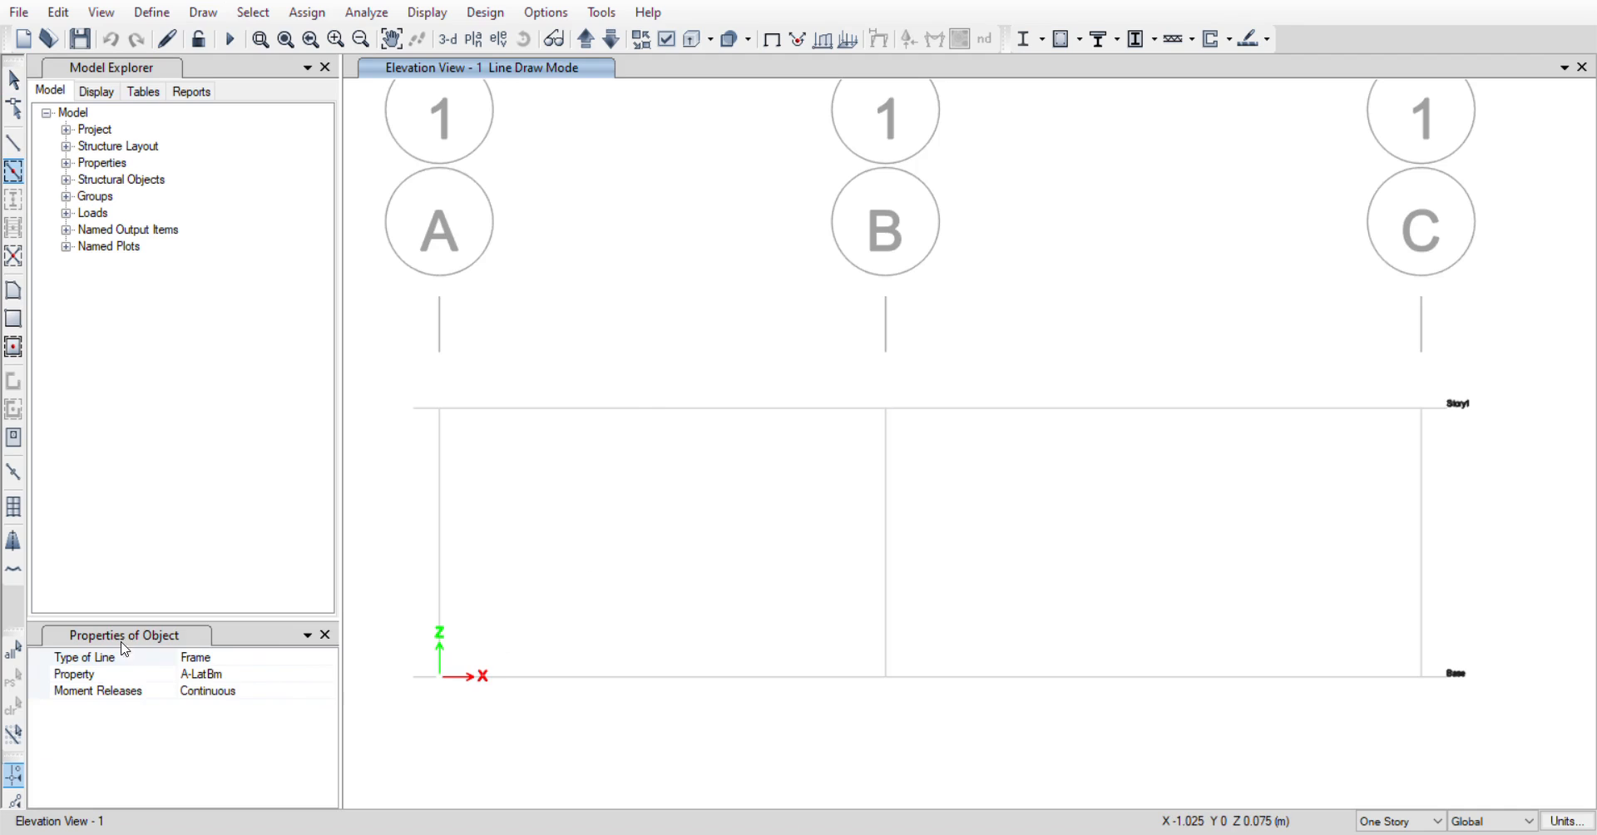
click(220, 663)
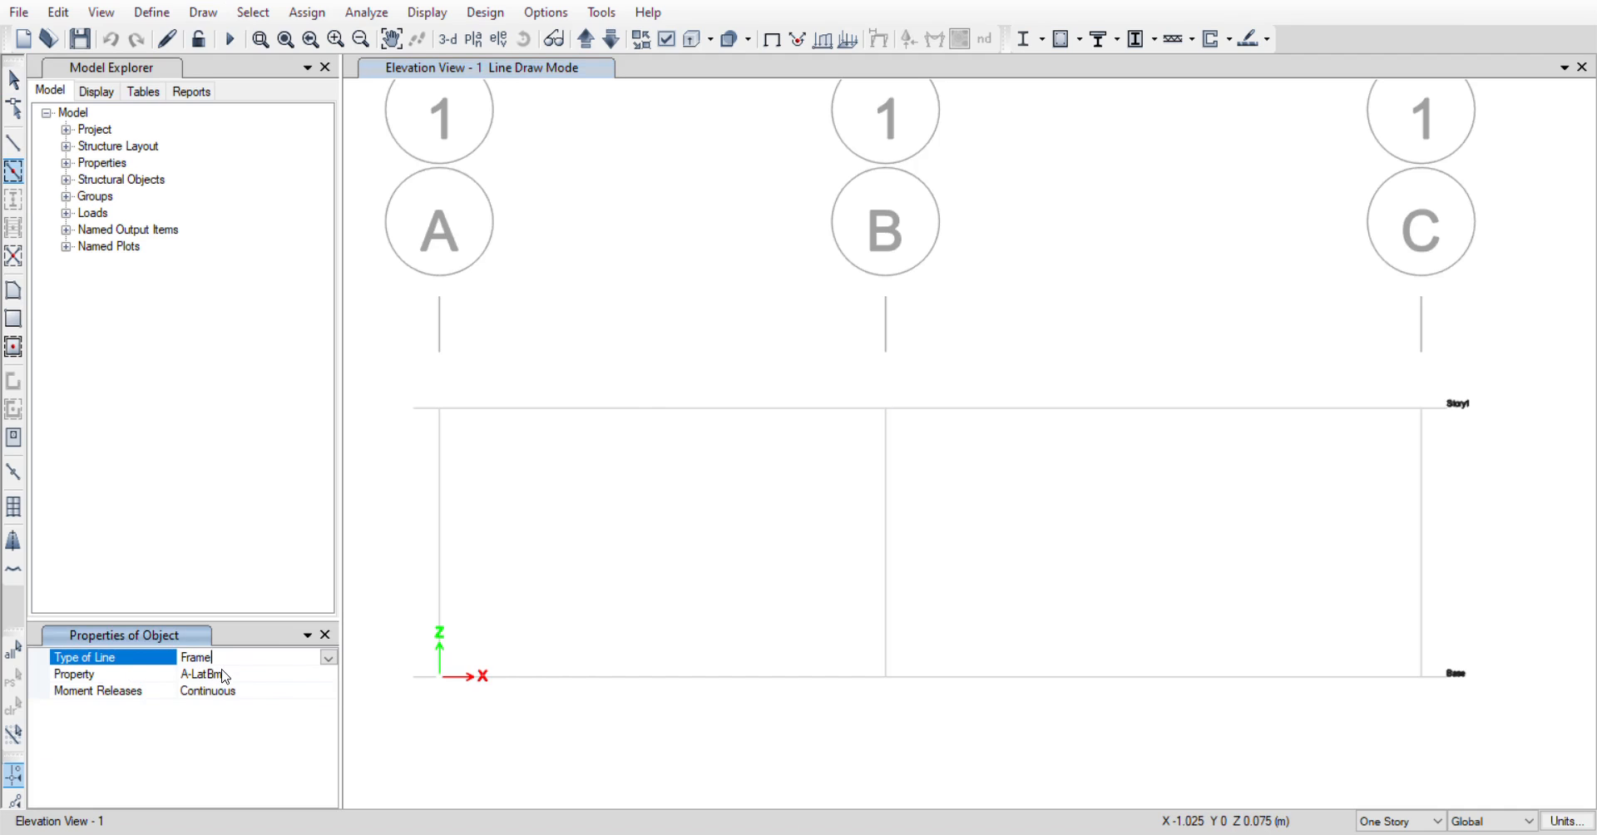
click(229, 675)
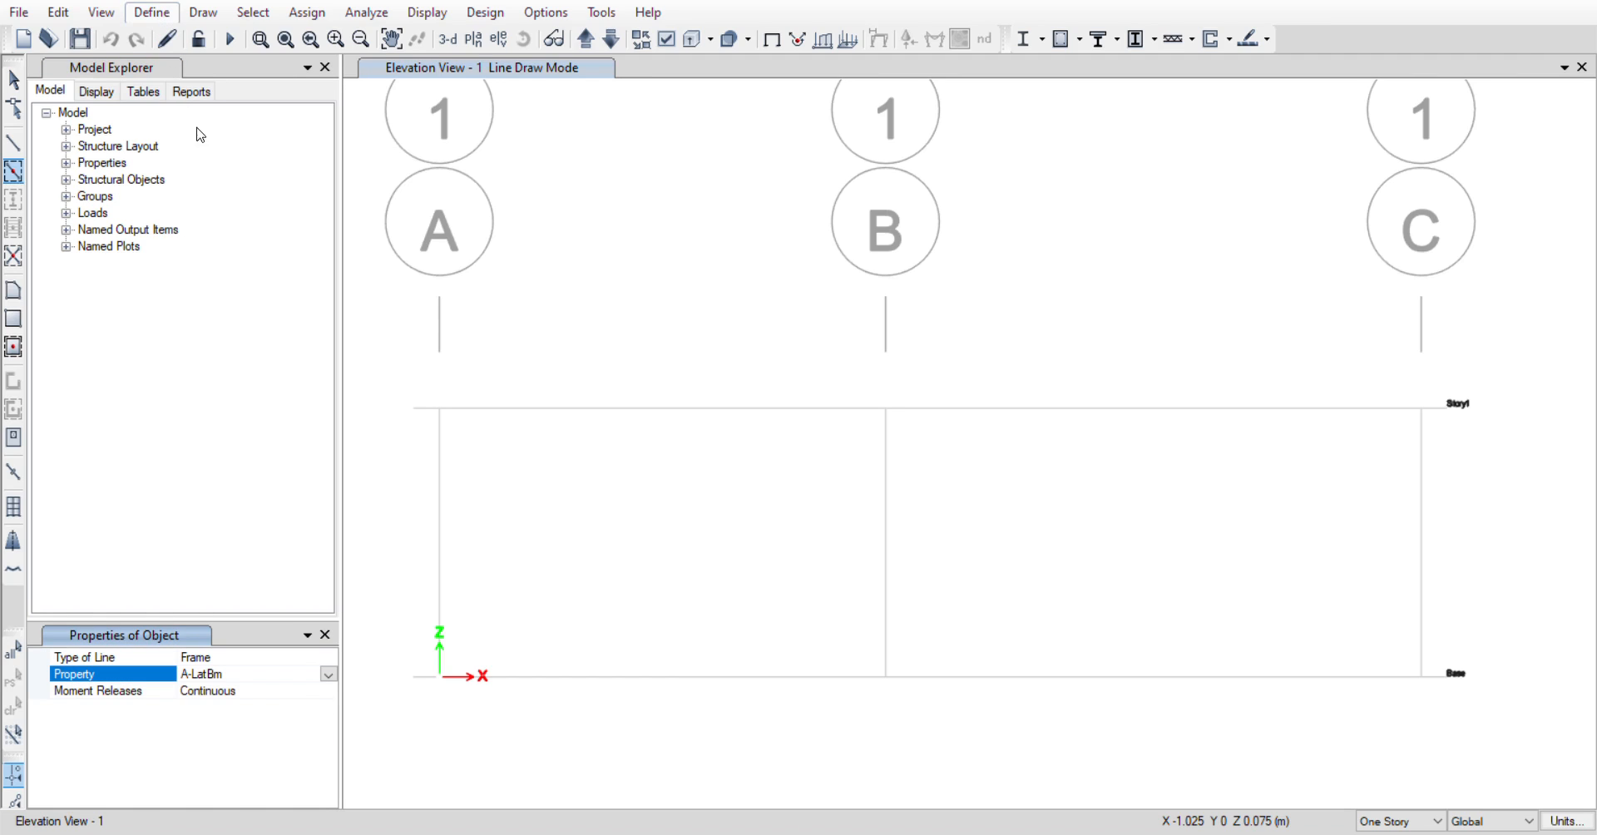
click(442, 74)
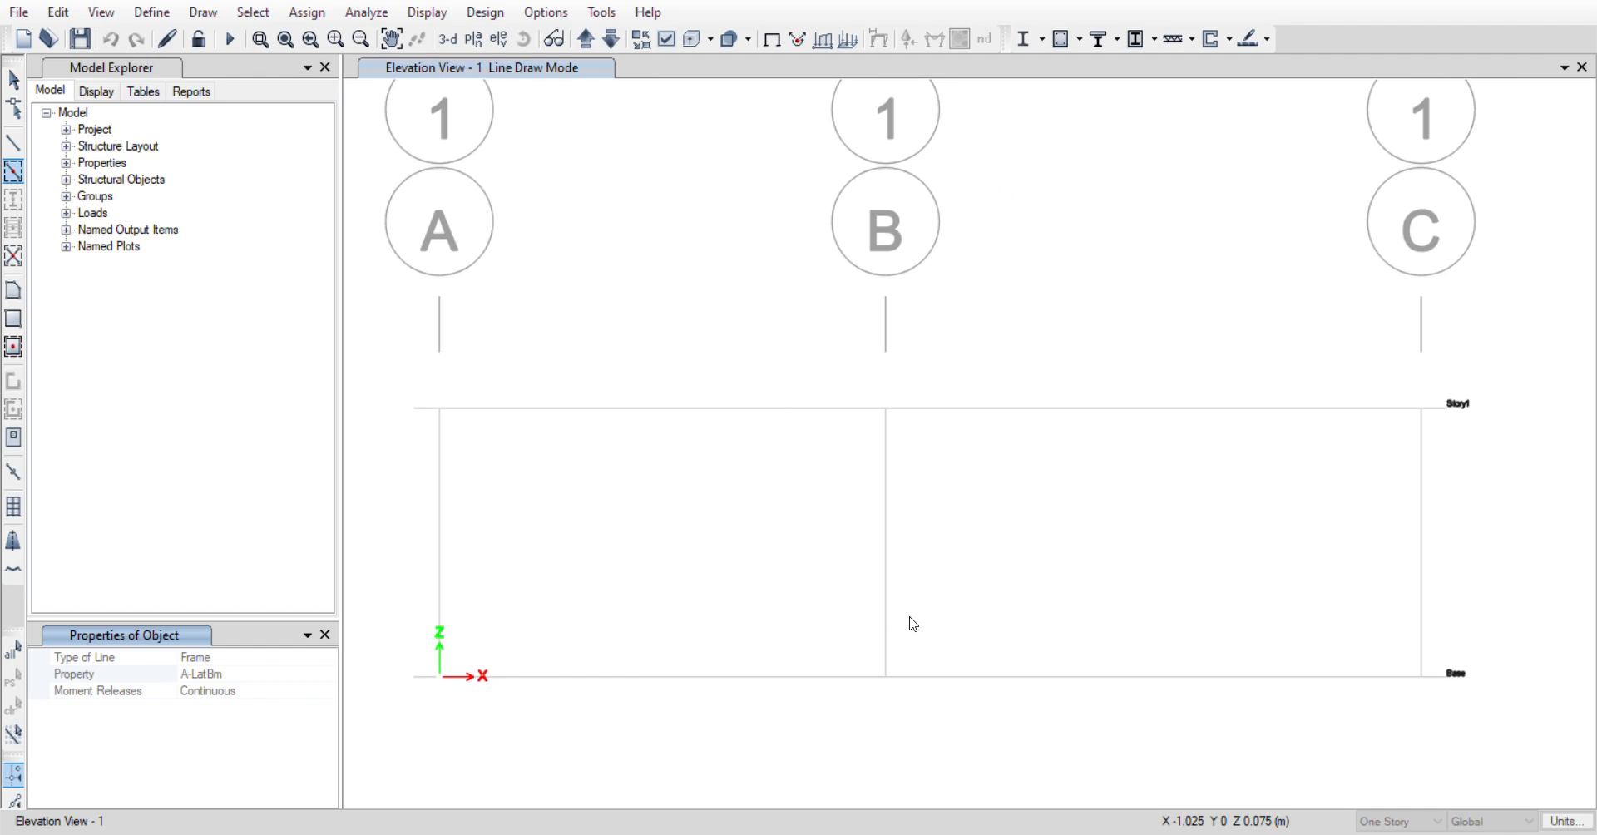
click(276, 678)
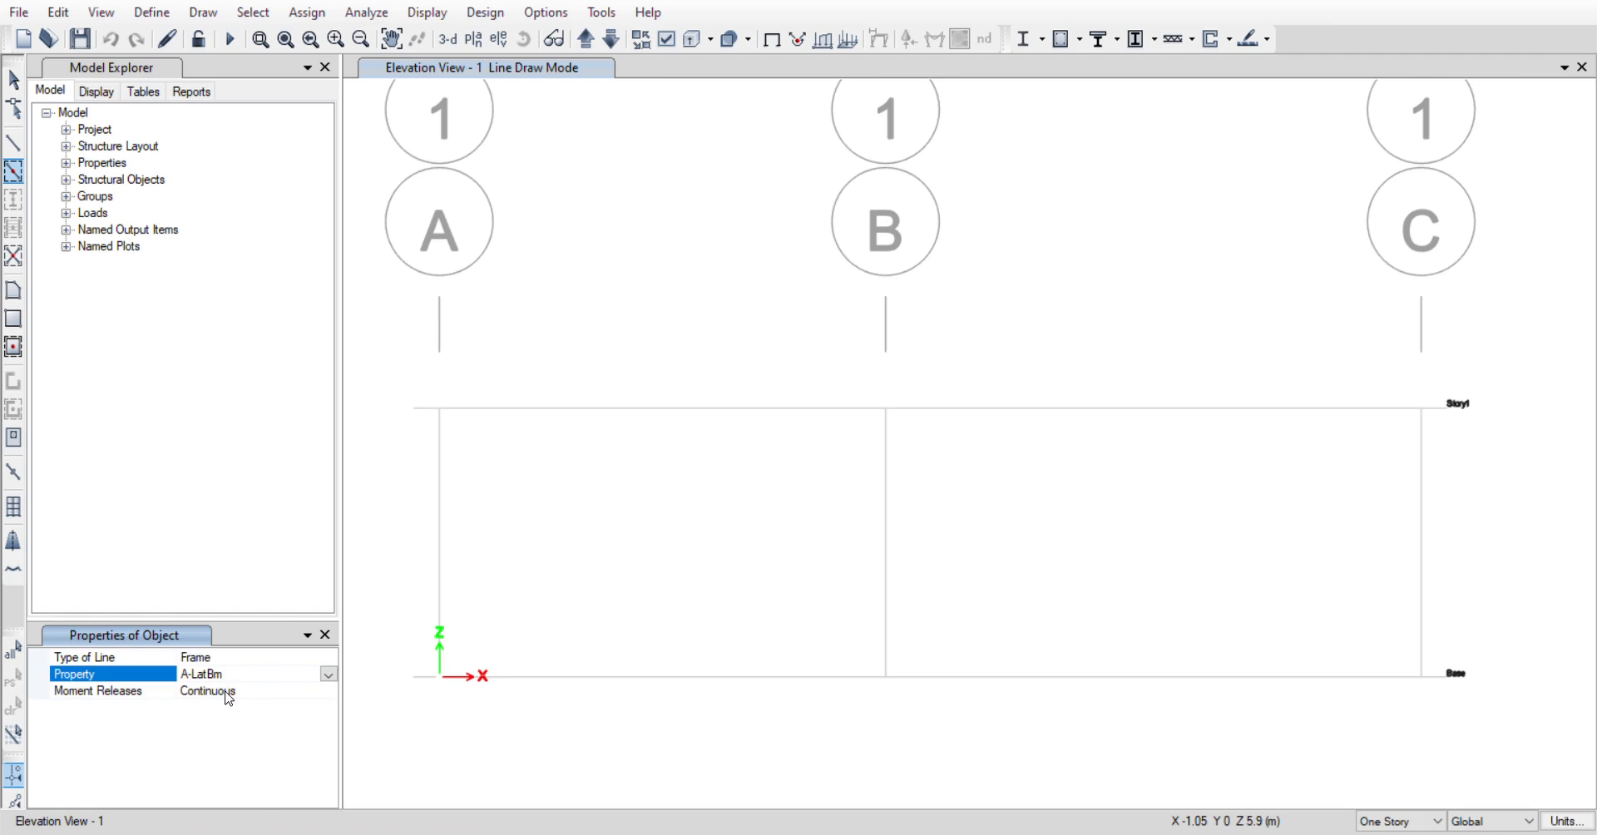
click(312, 692)
click(588, 408)
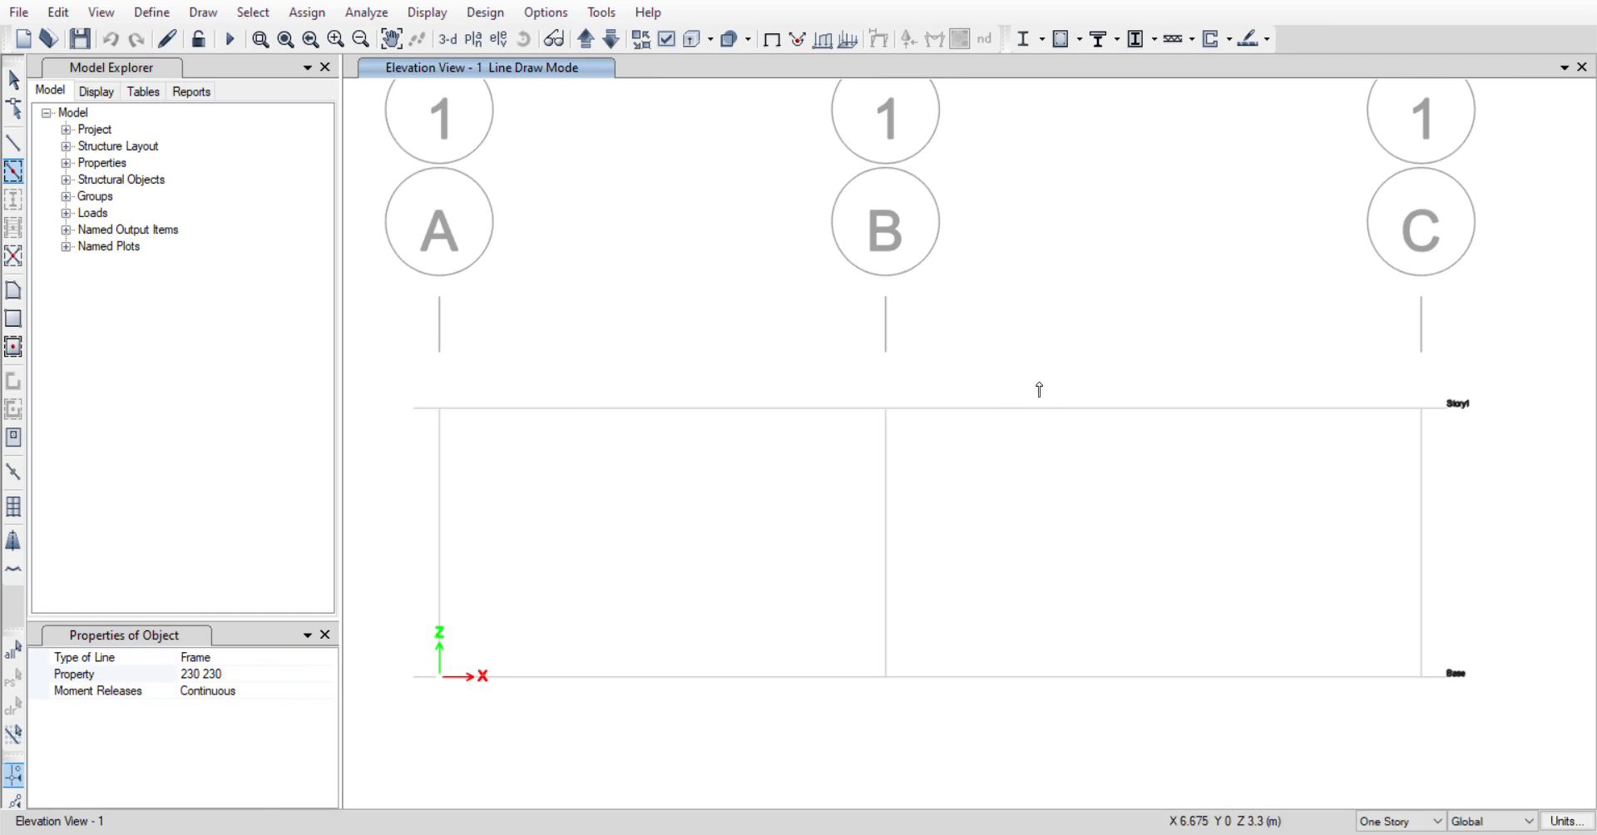
click(1020, 417)
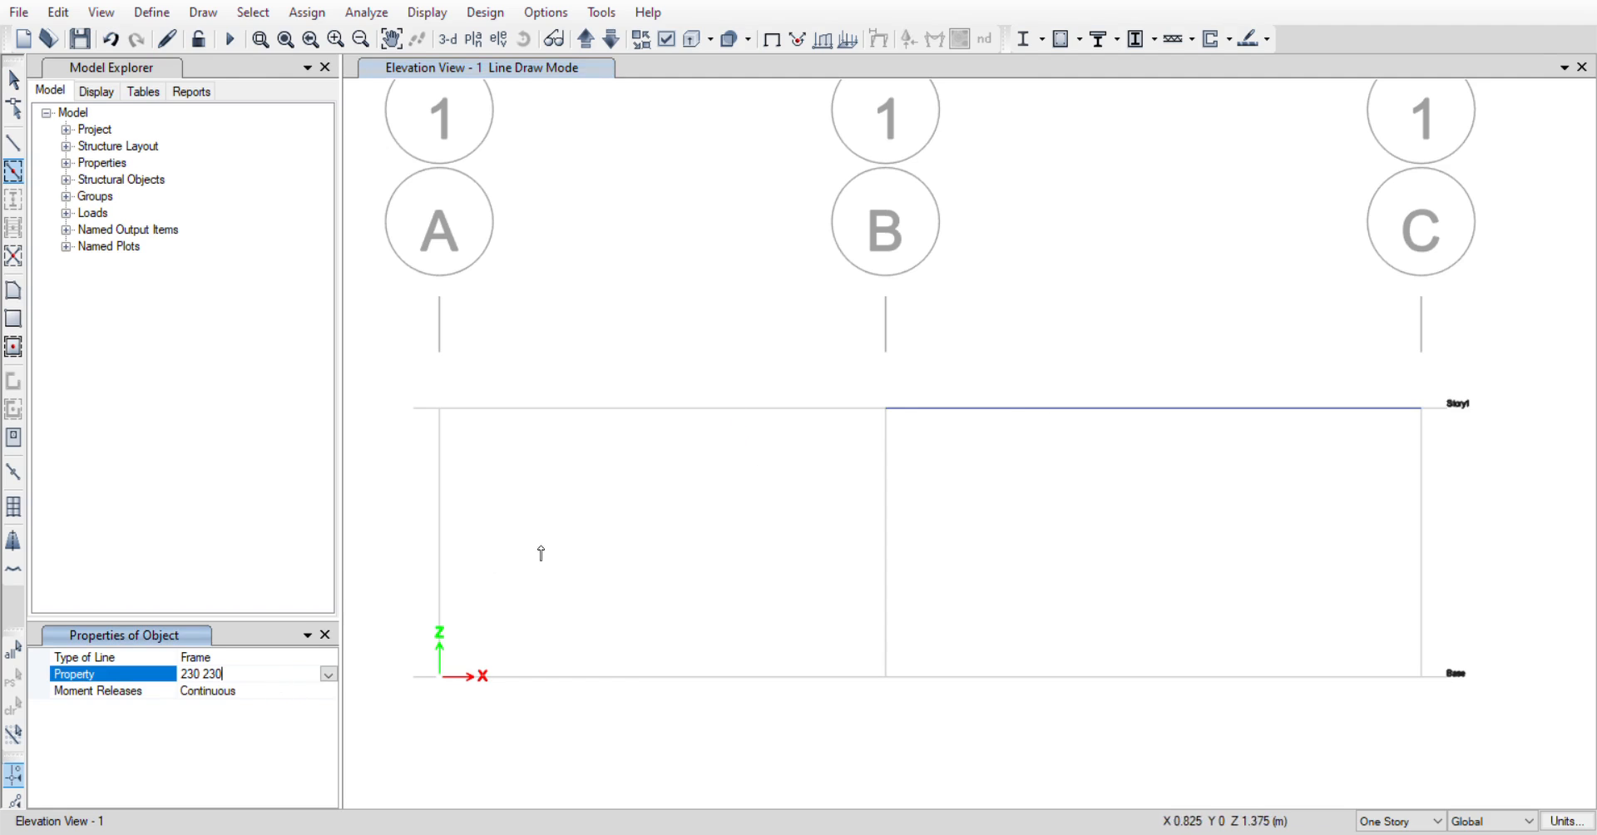
click(603, 409)
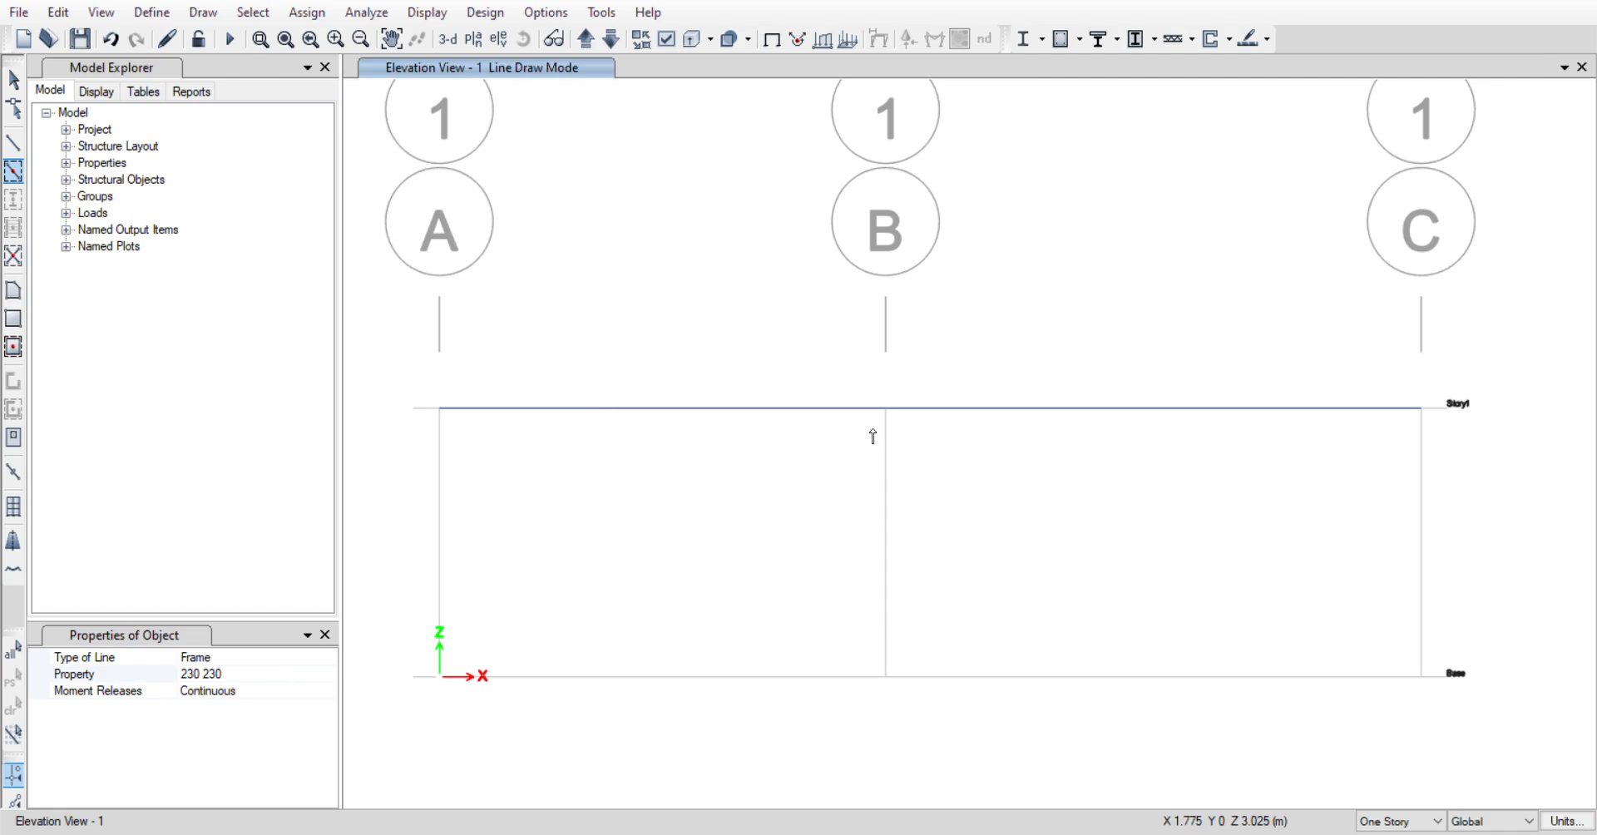
key(Escape)
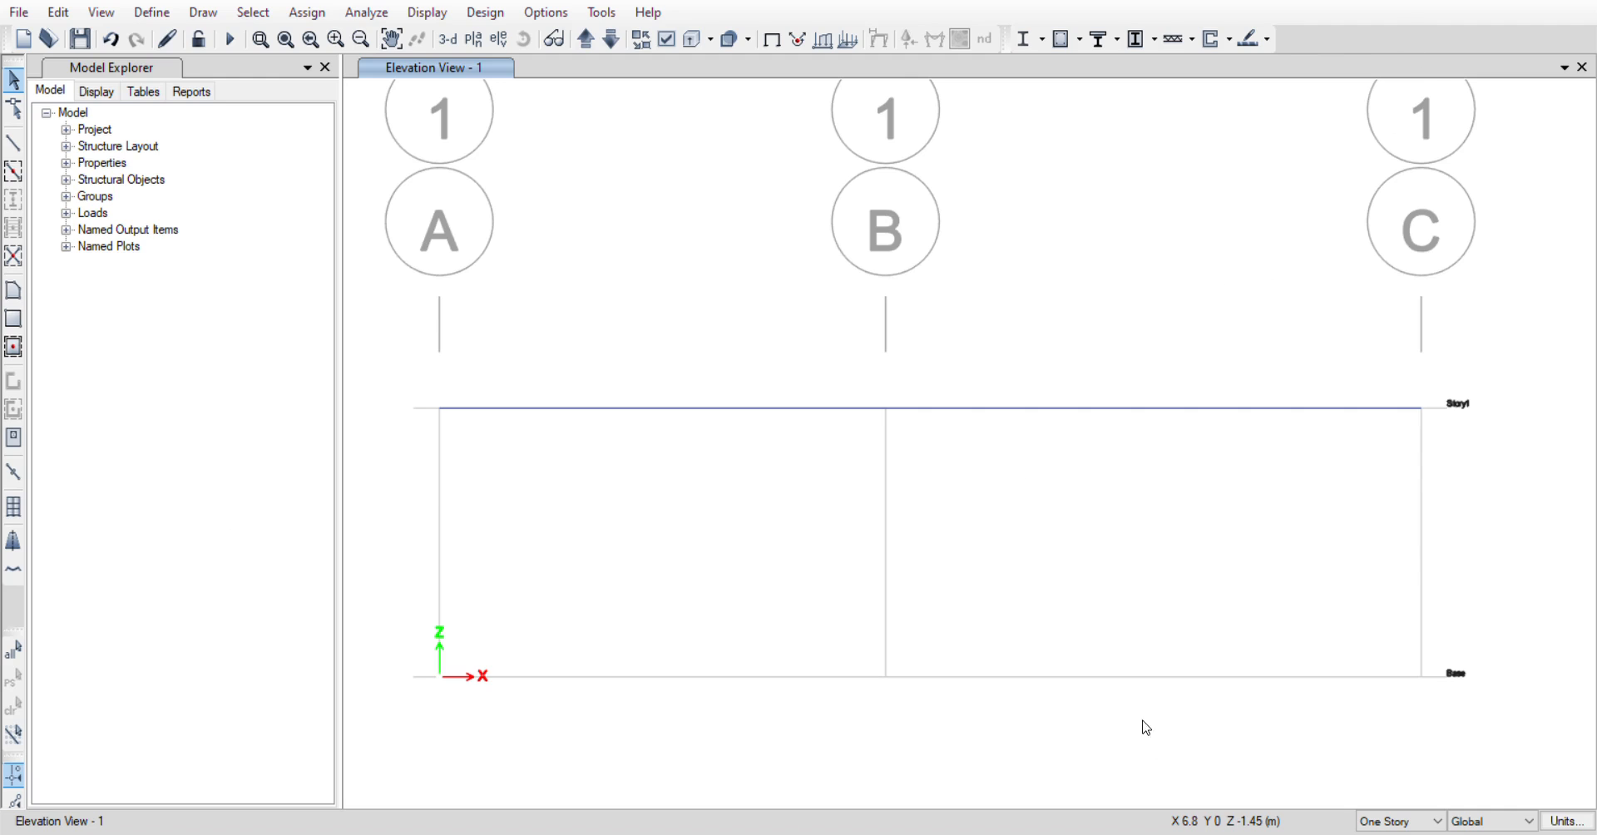
- Assign uniform gravity live loads of 12 to the beam between grids A and B and 20 to the beam between B and C
scroll(678, 480, down, 1)
scroll(634, 529, up, 1)
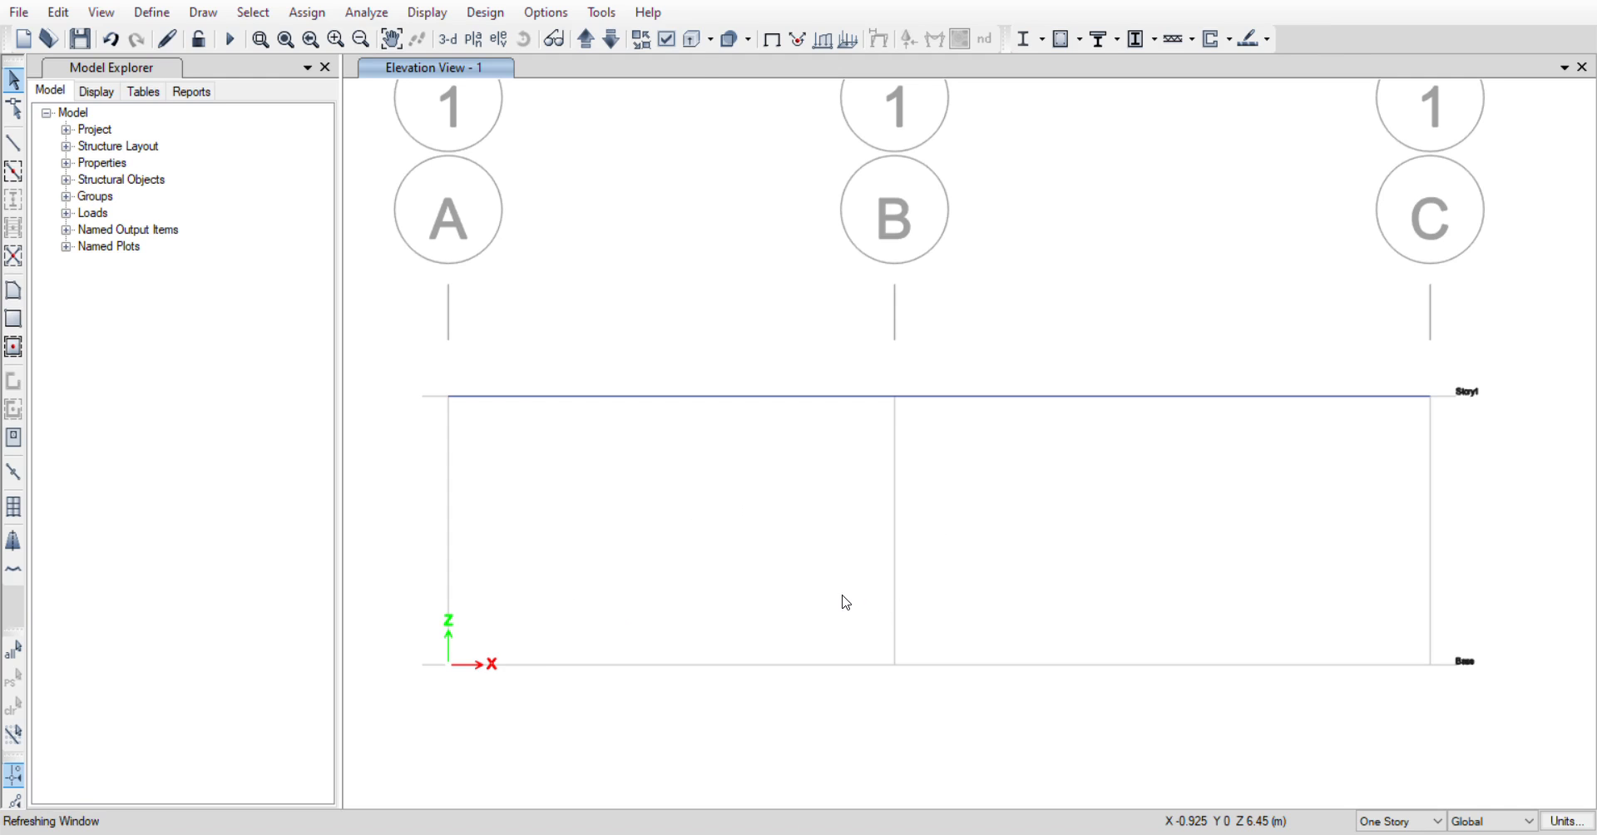
click(726, 397)
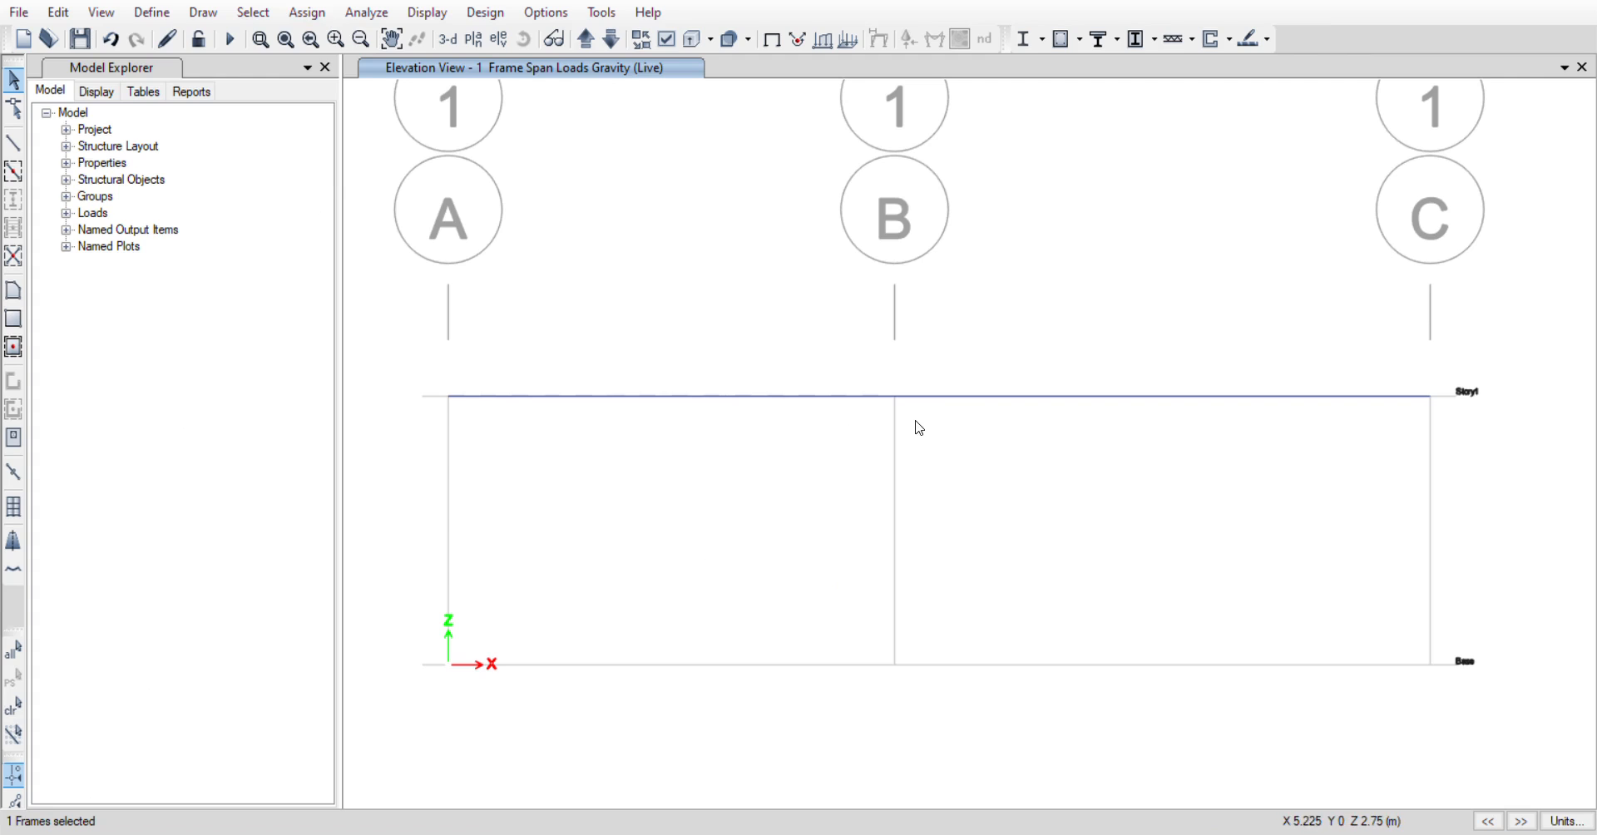
click(950, 400)
key(ctrl+q)
click(587, 396)
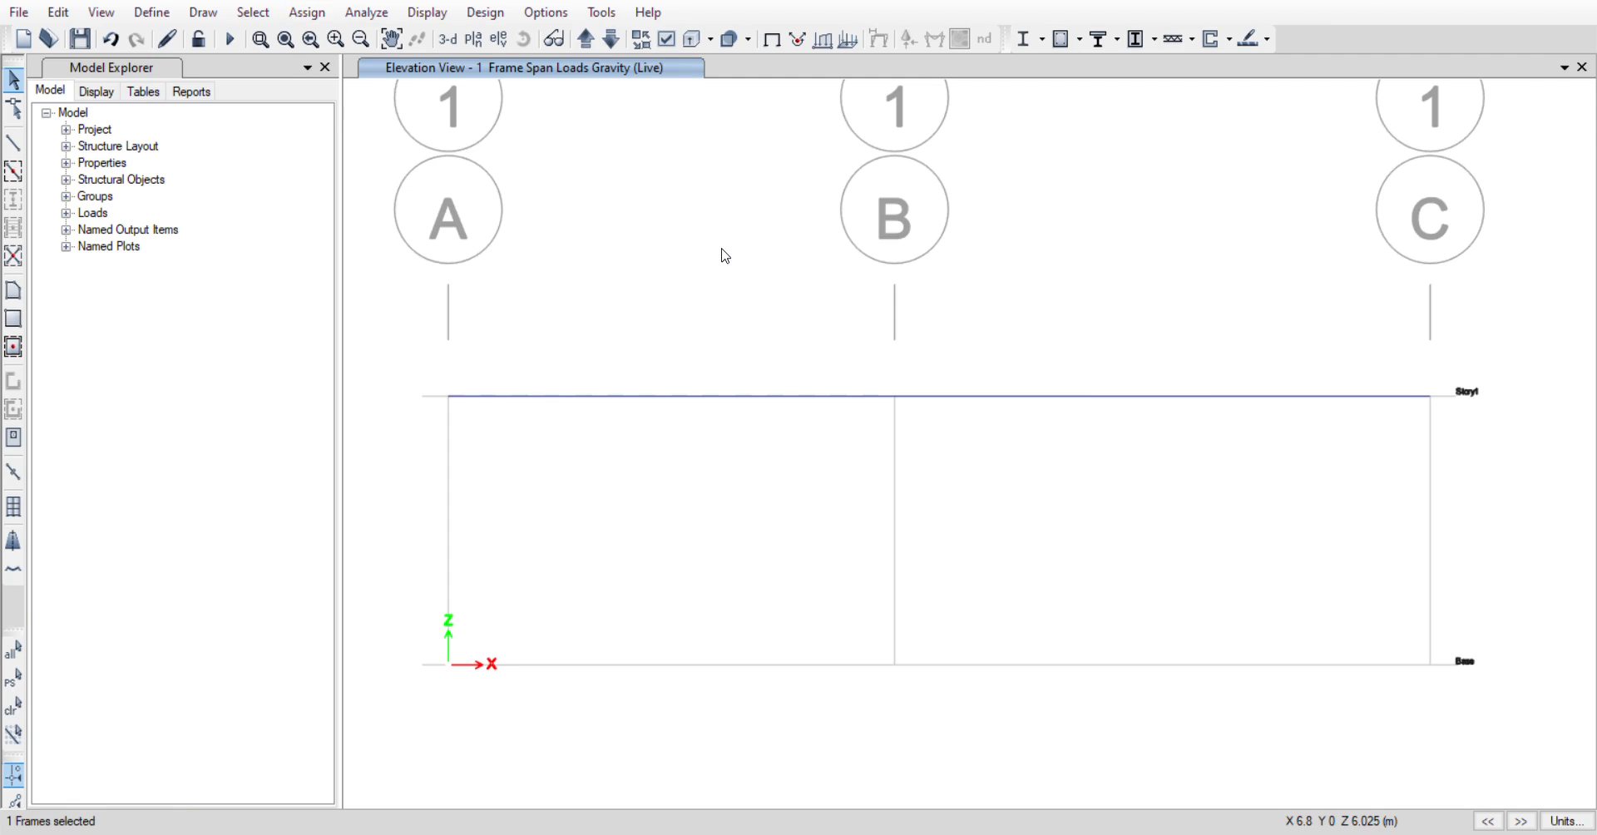
click(851, 582)
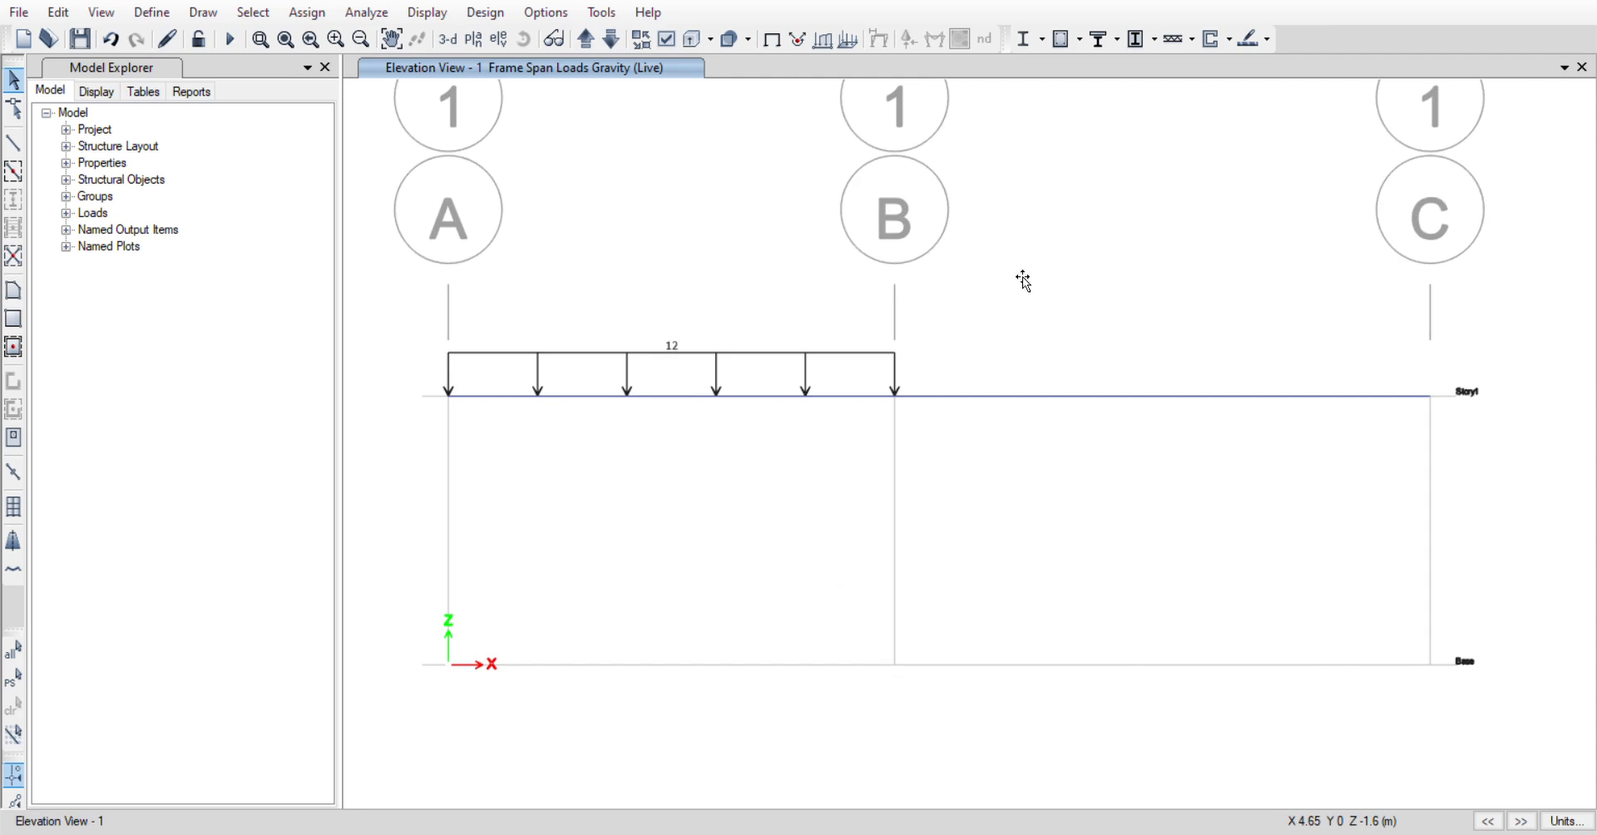
click(1046, 397)
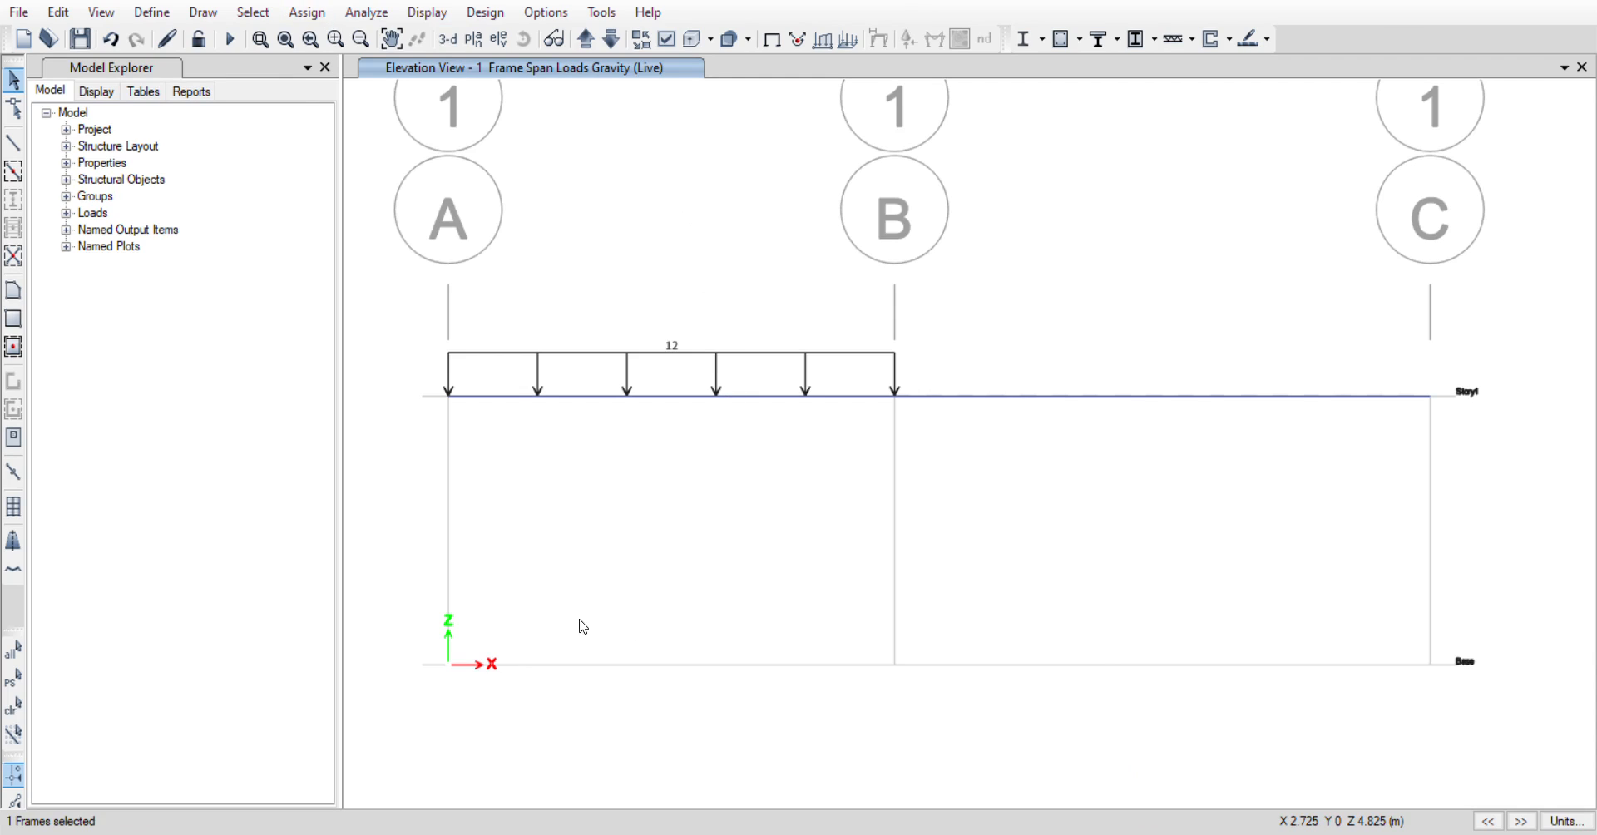
click(841, 579)
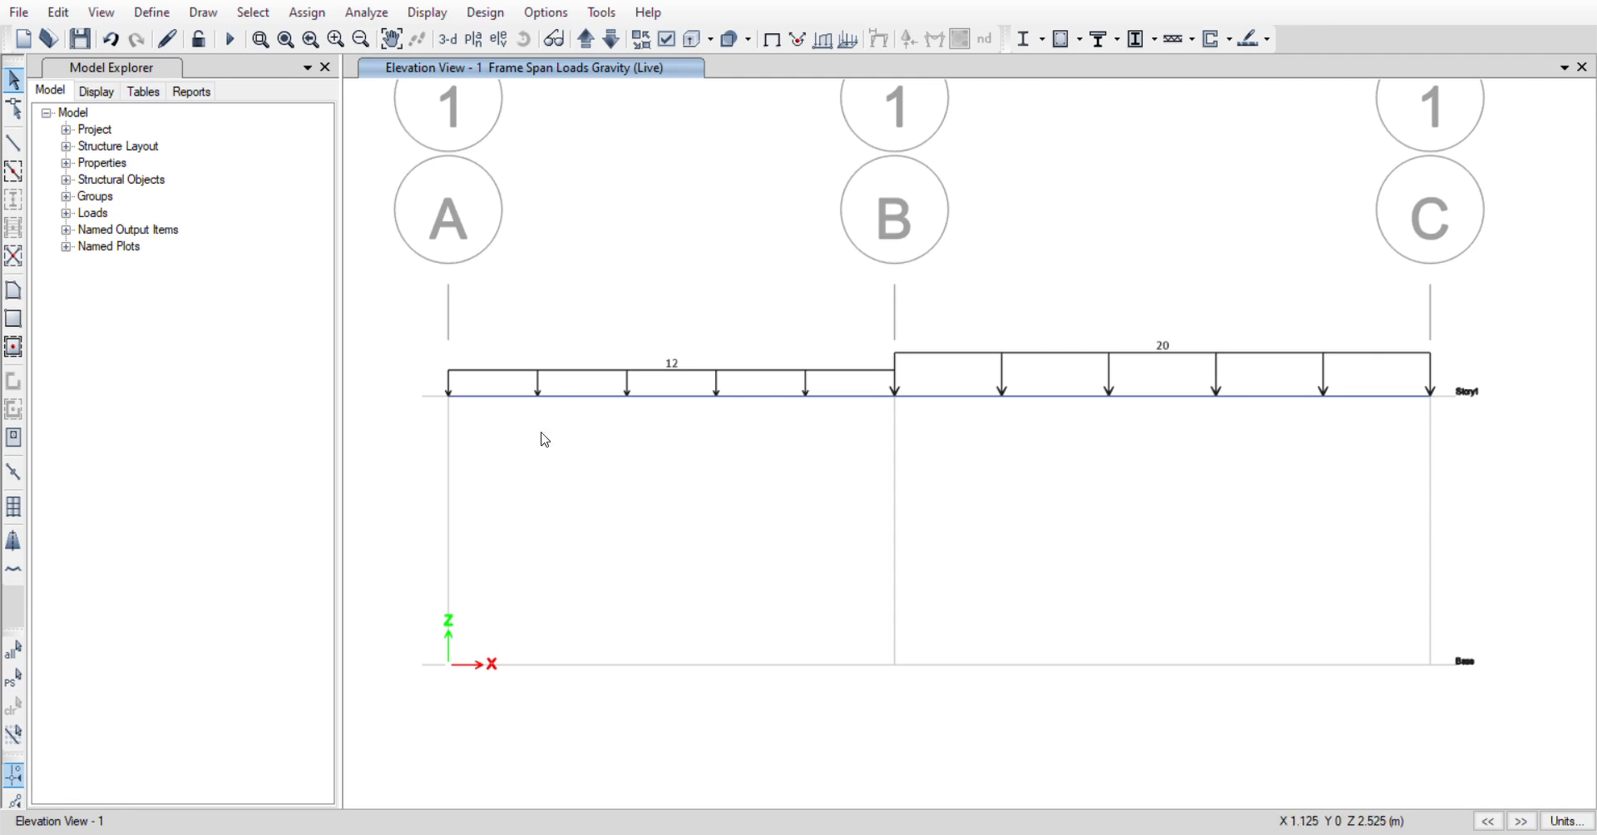
- Assign fixed restraints to the Story1 joints at grids A and C and a pinned restraint to the joint at grid B
click(449, 396)
click(1430, 396)
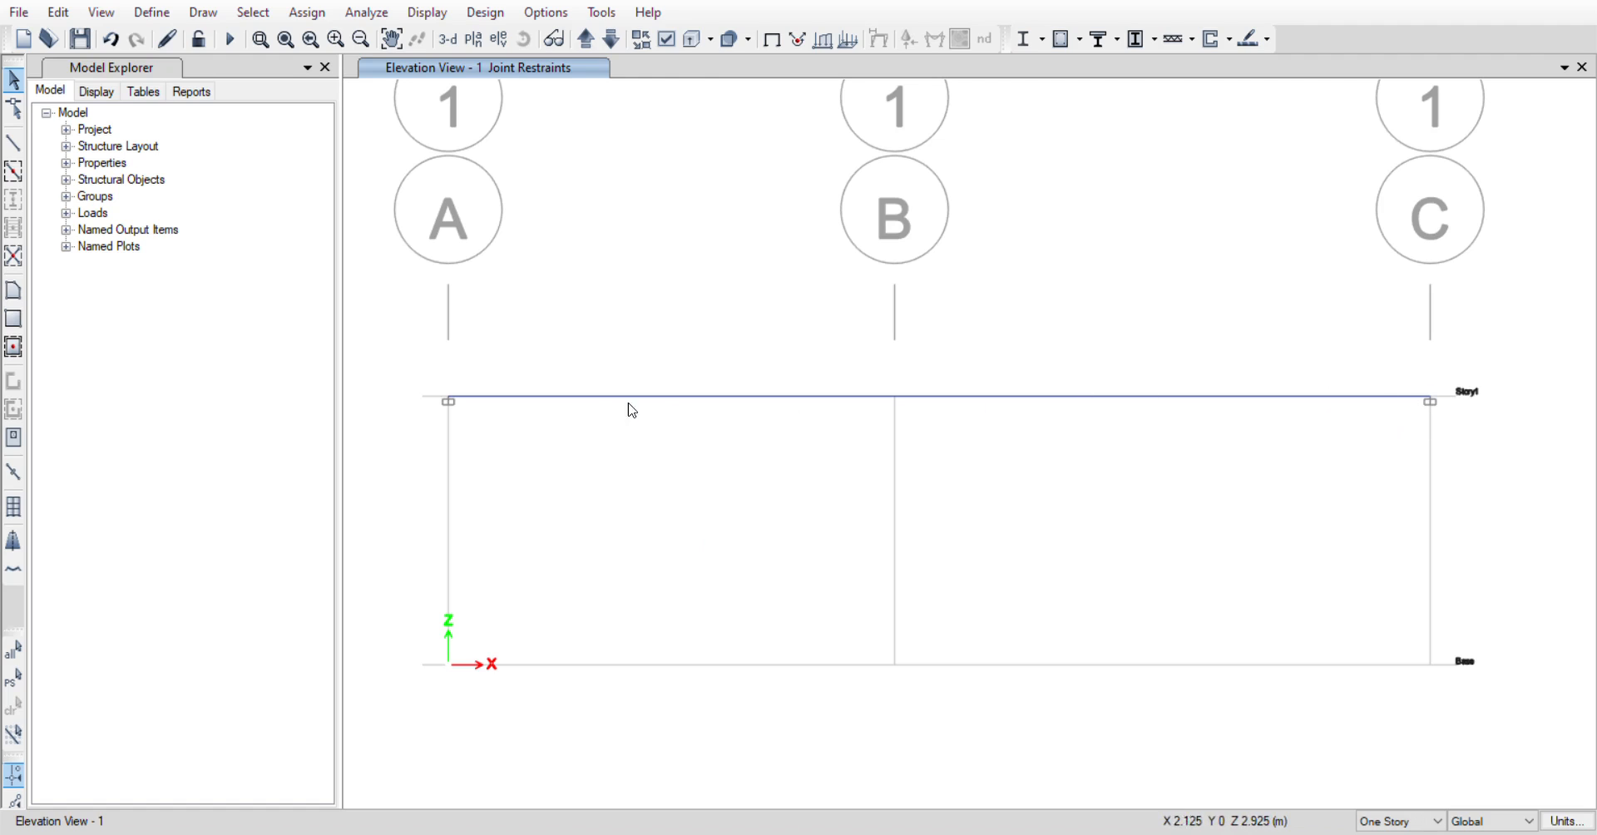
click(895, 397)
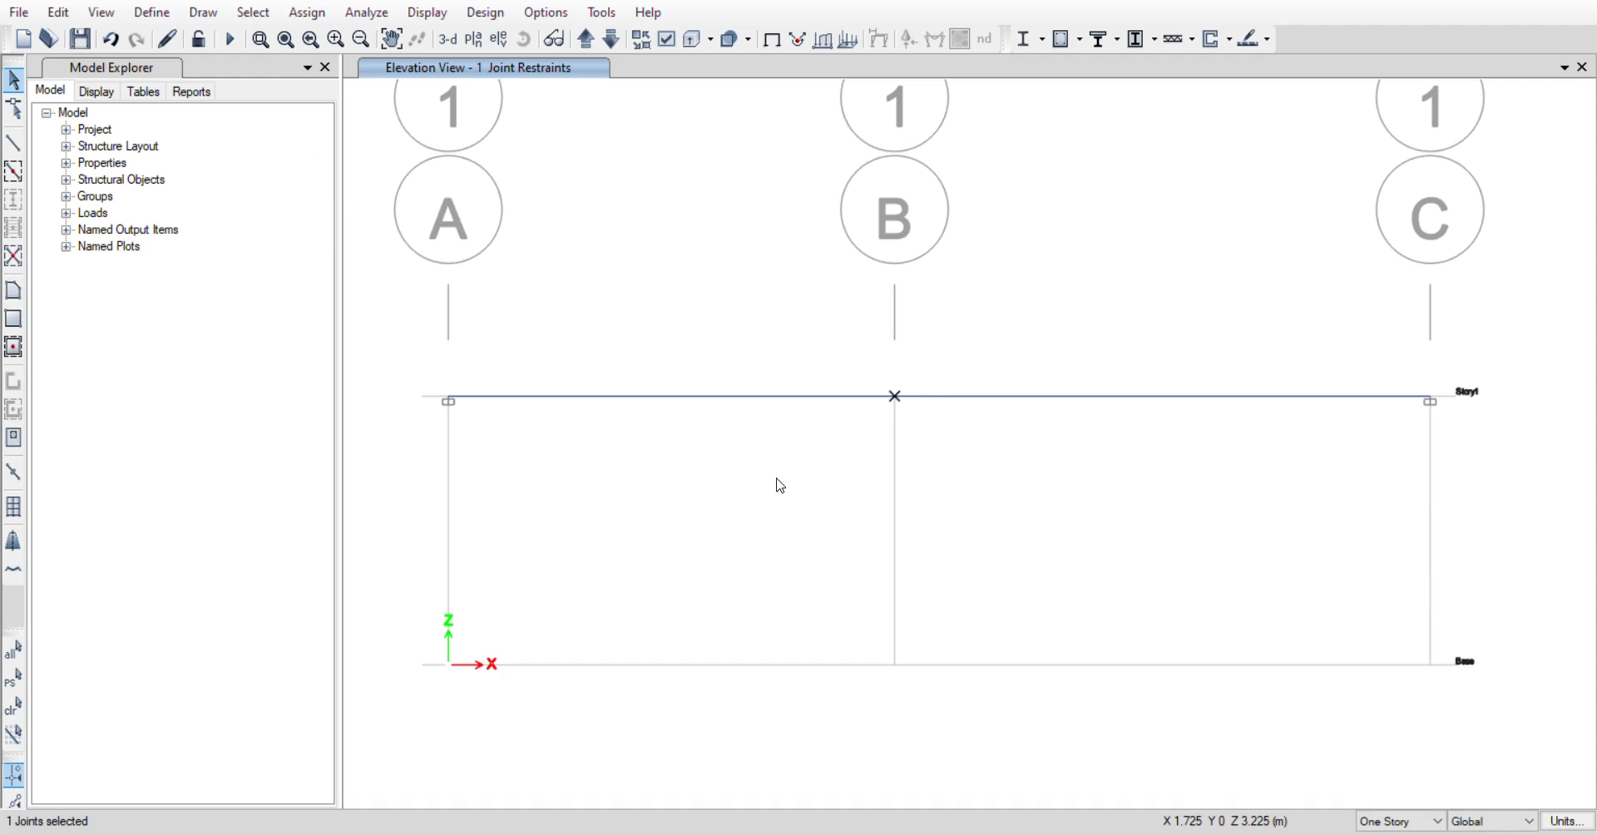
click(700, 538)
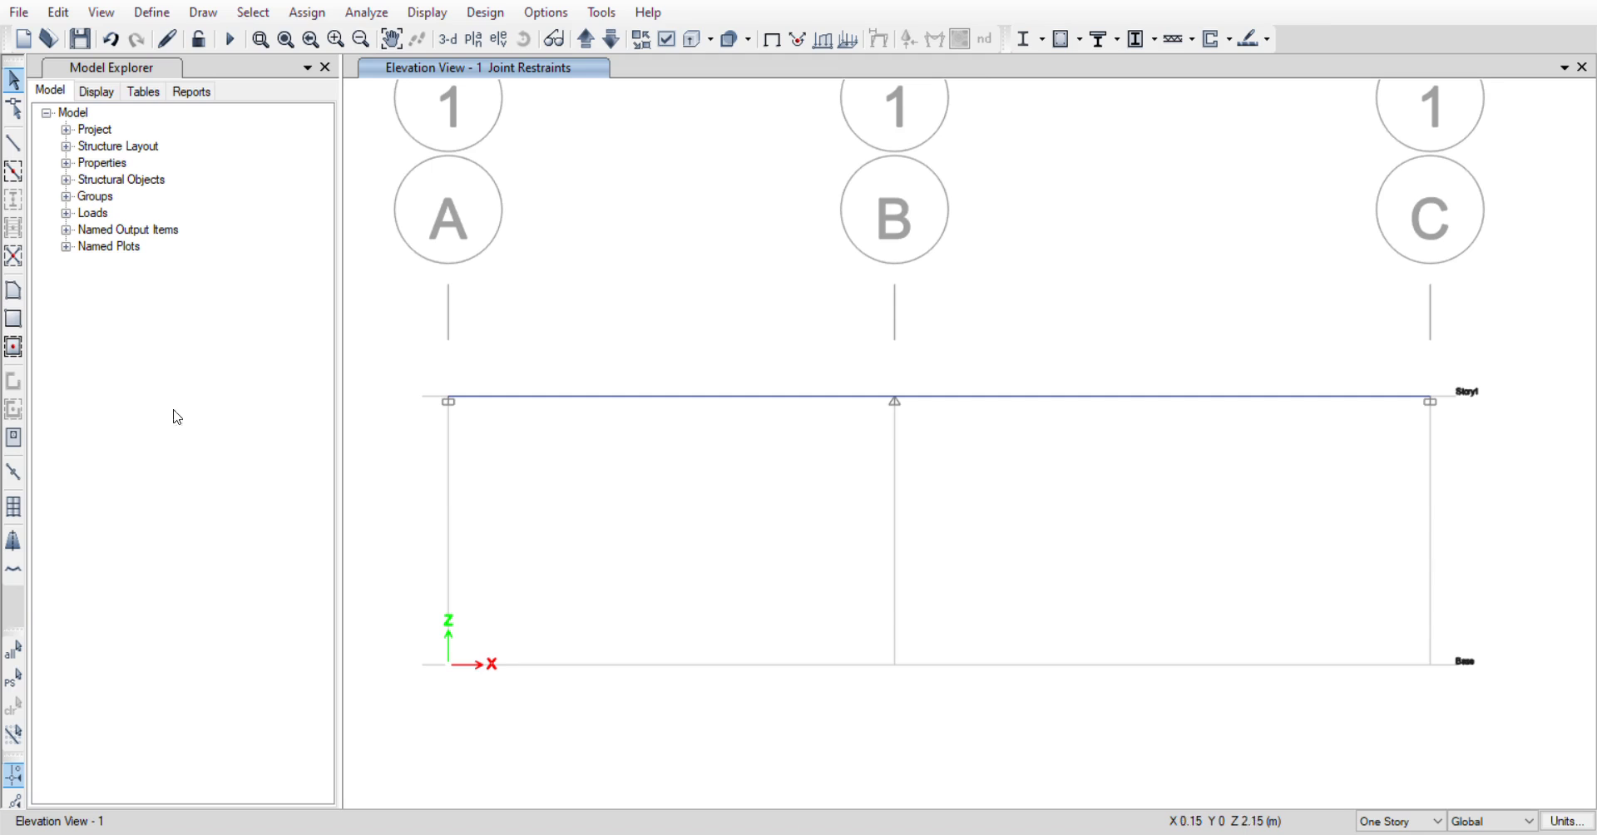
click(894, 399)
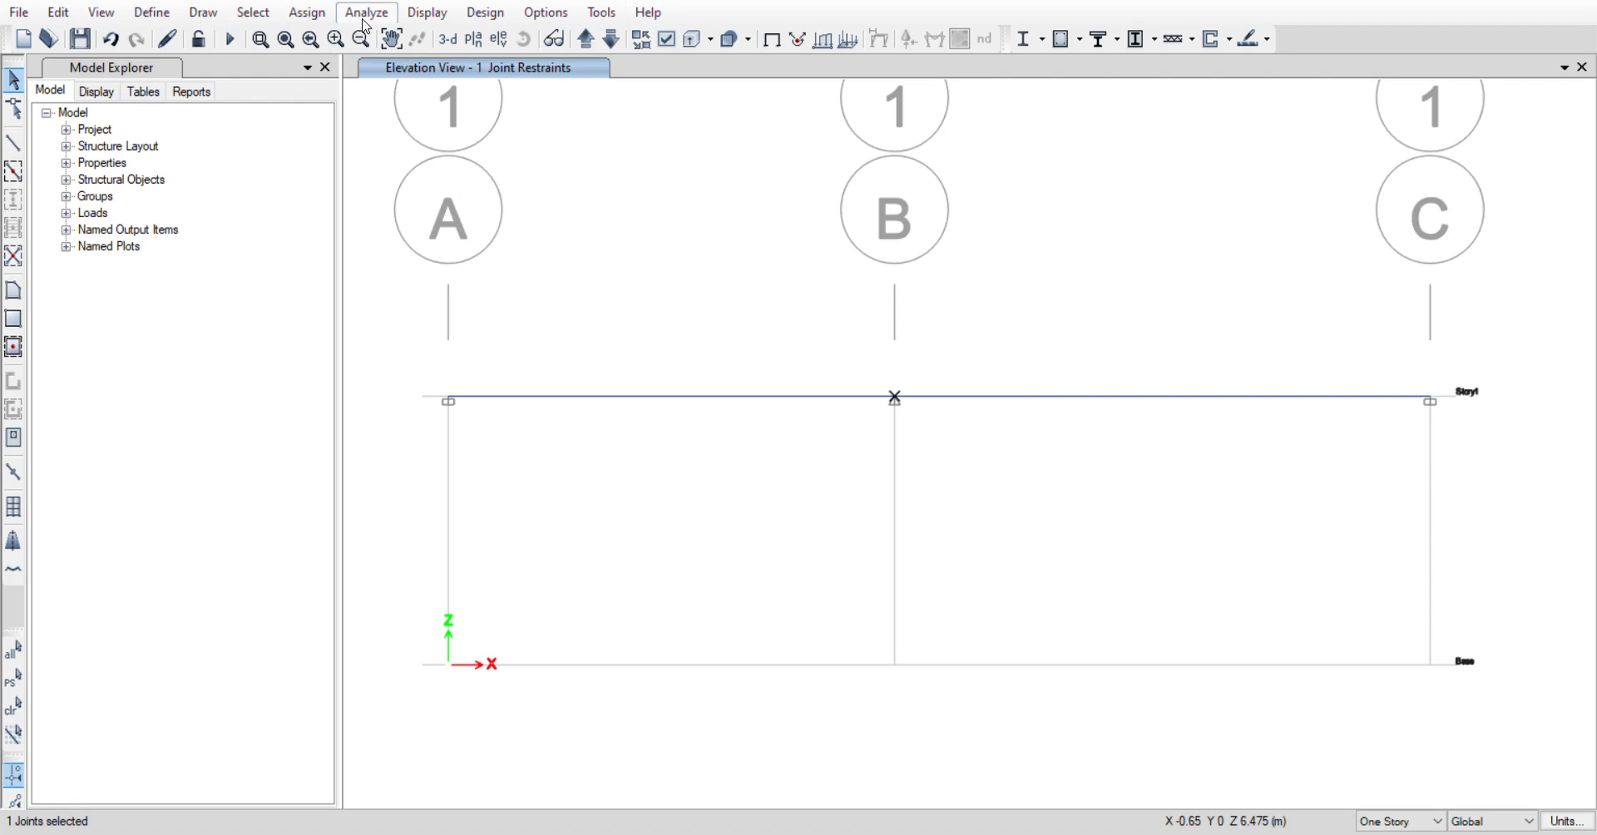
key(Escape)
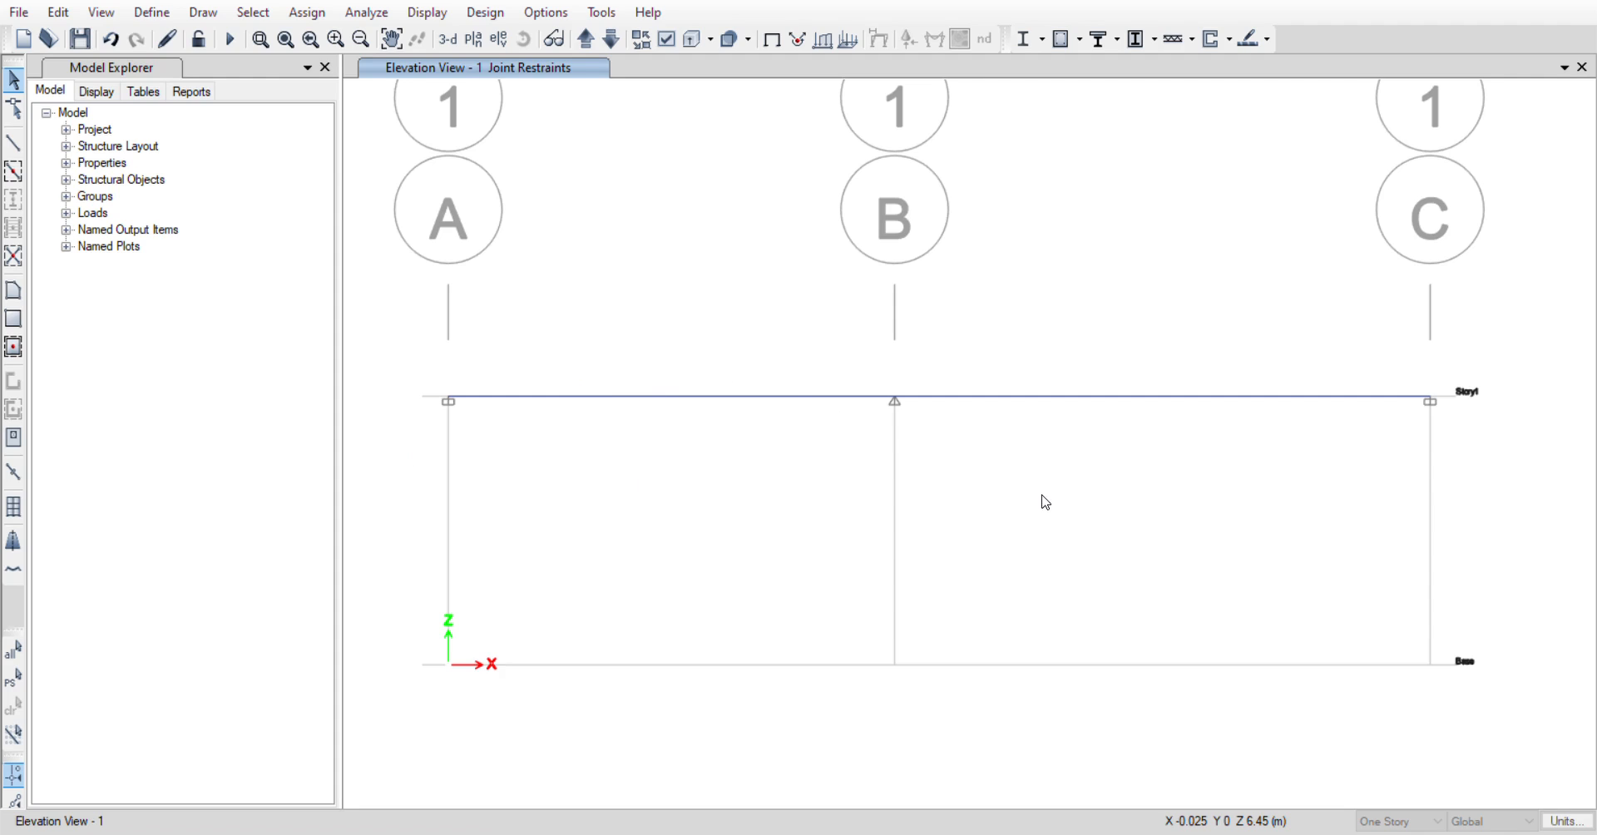
click(133, 13)
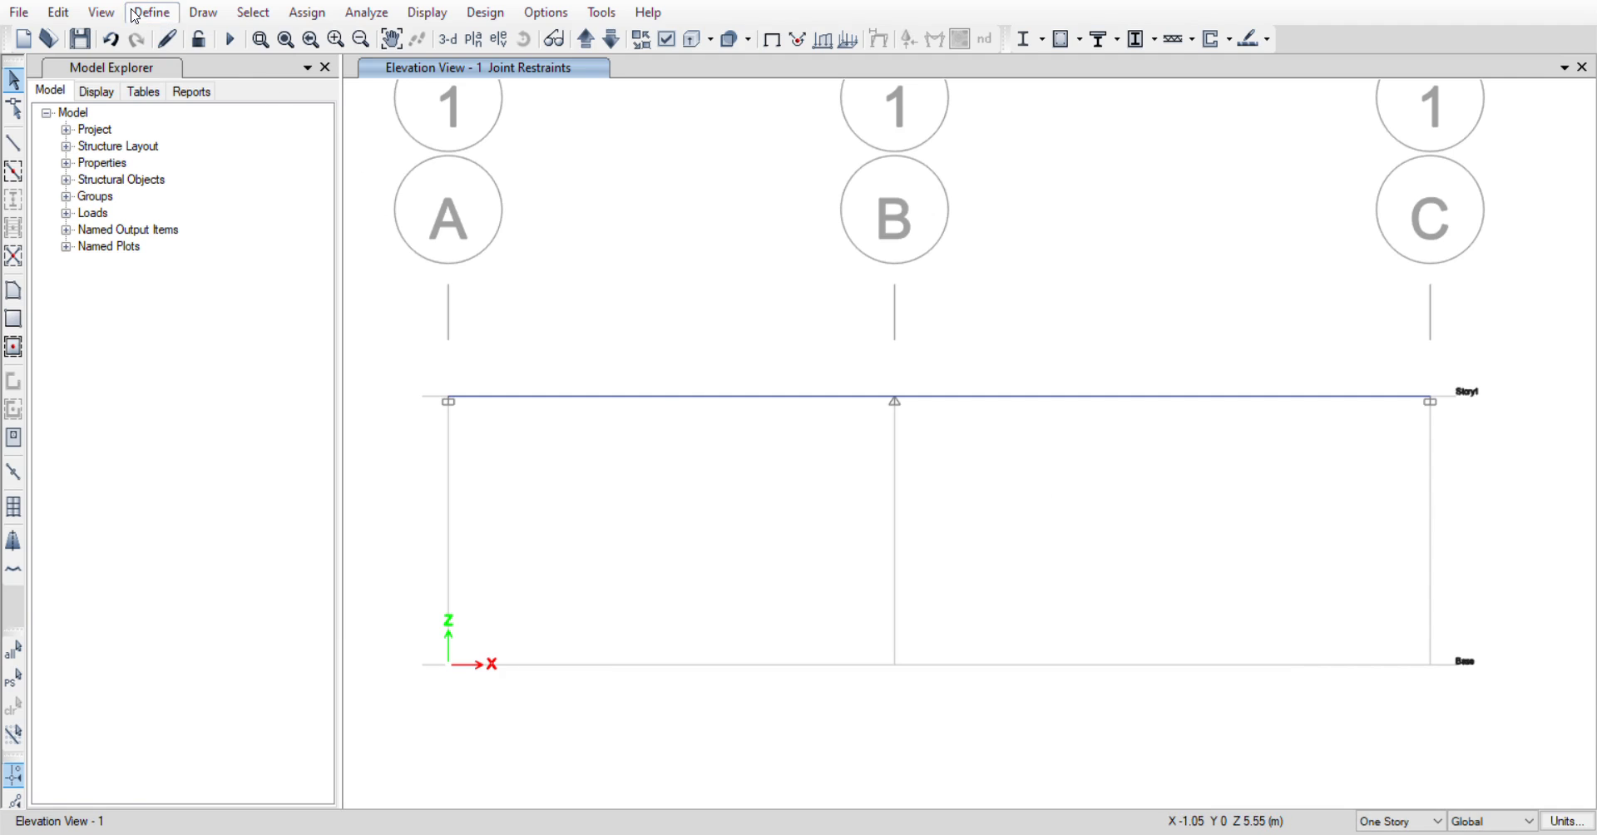
click(297, 543)
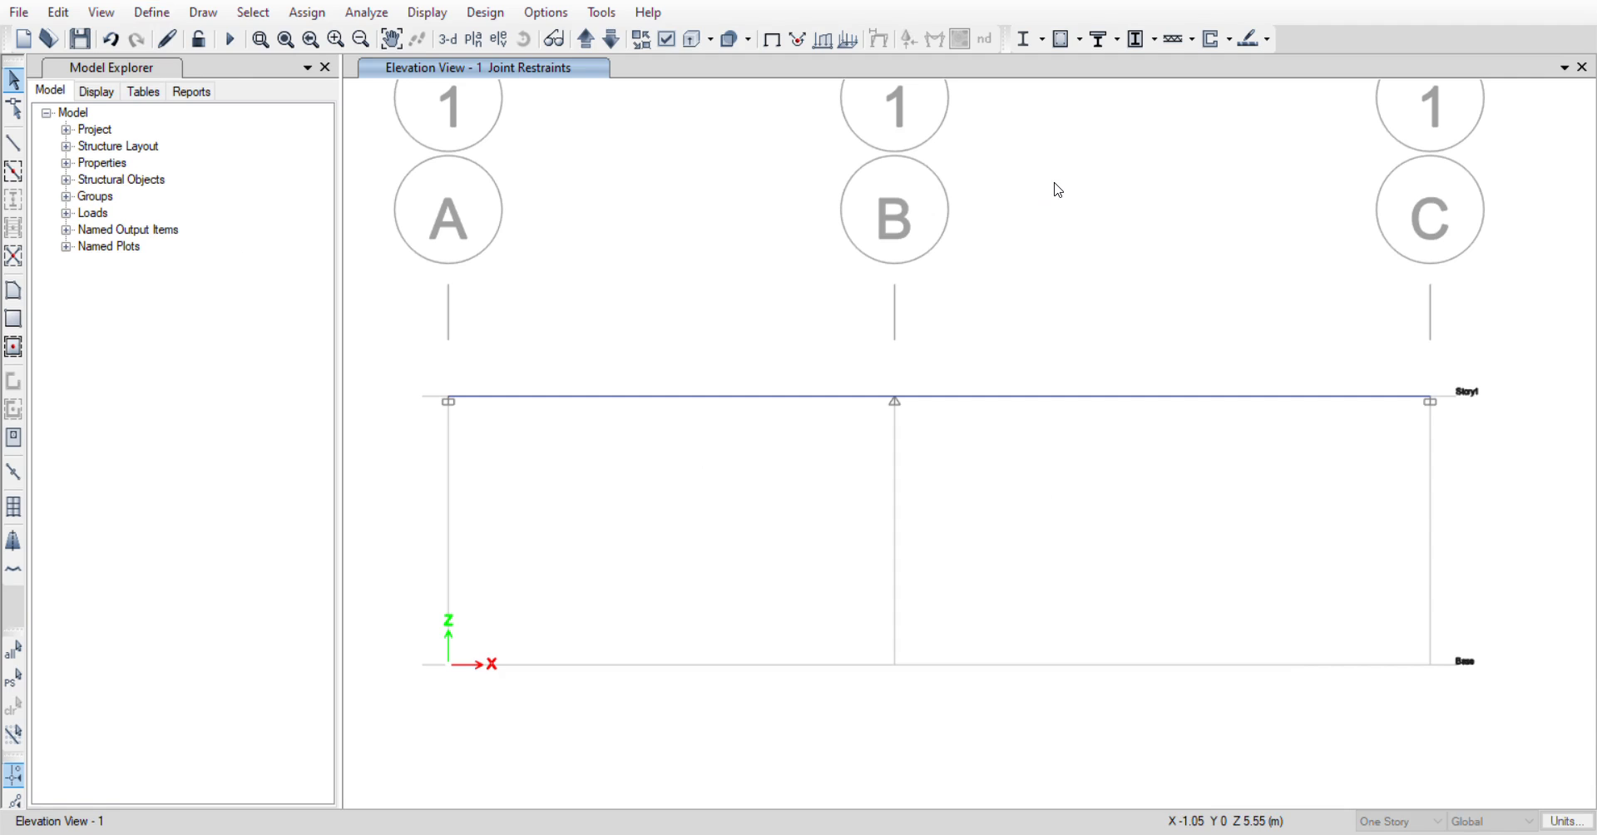
click(1052, 239)
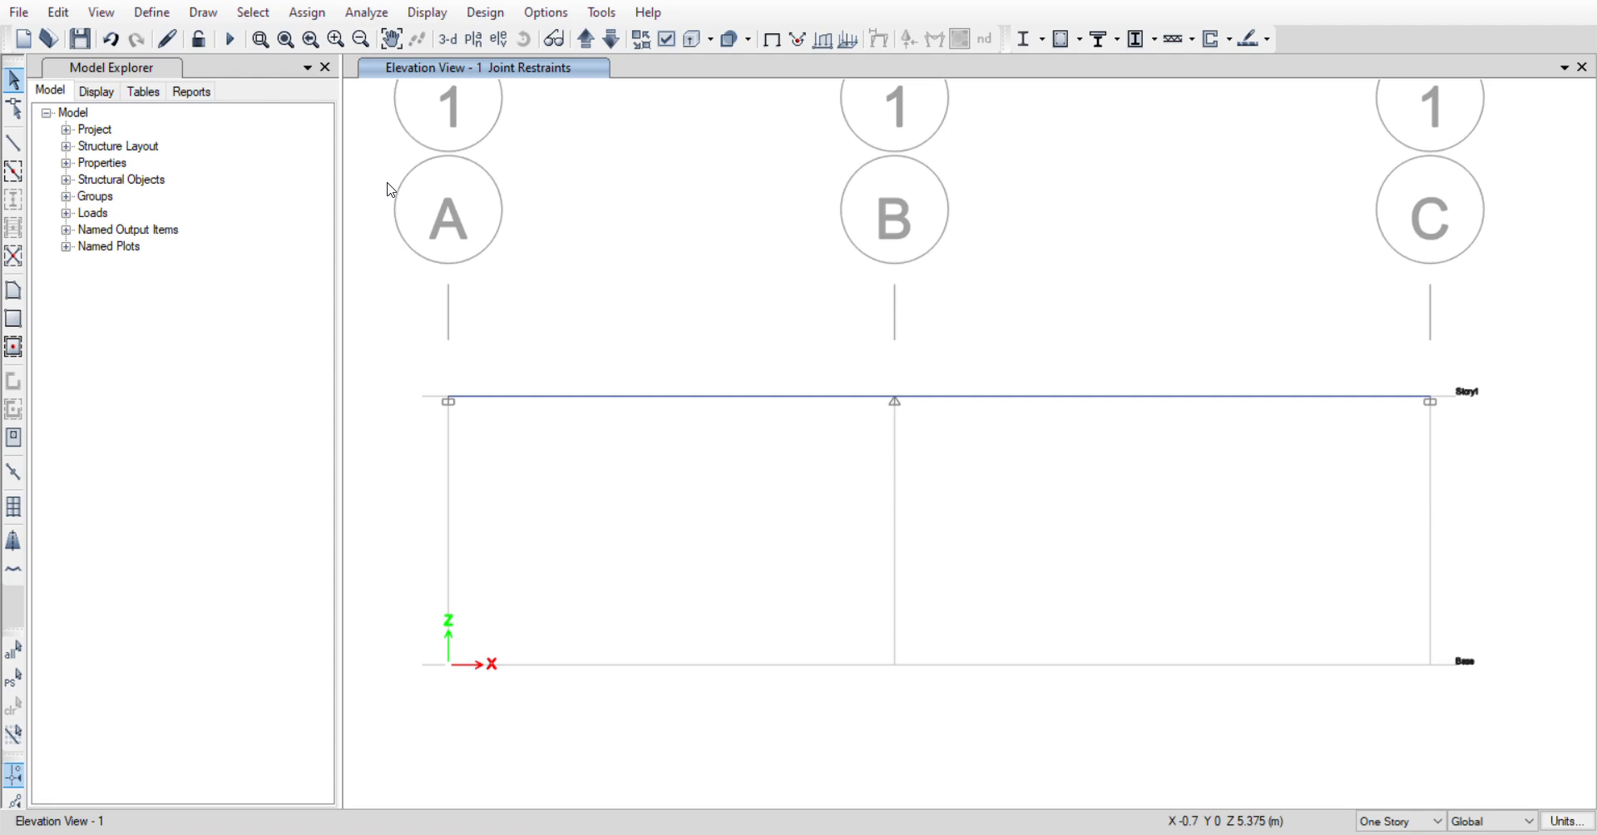
click(150, 13)
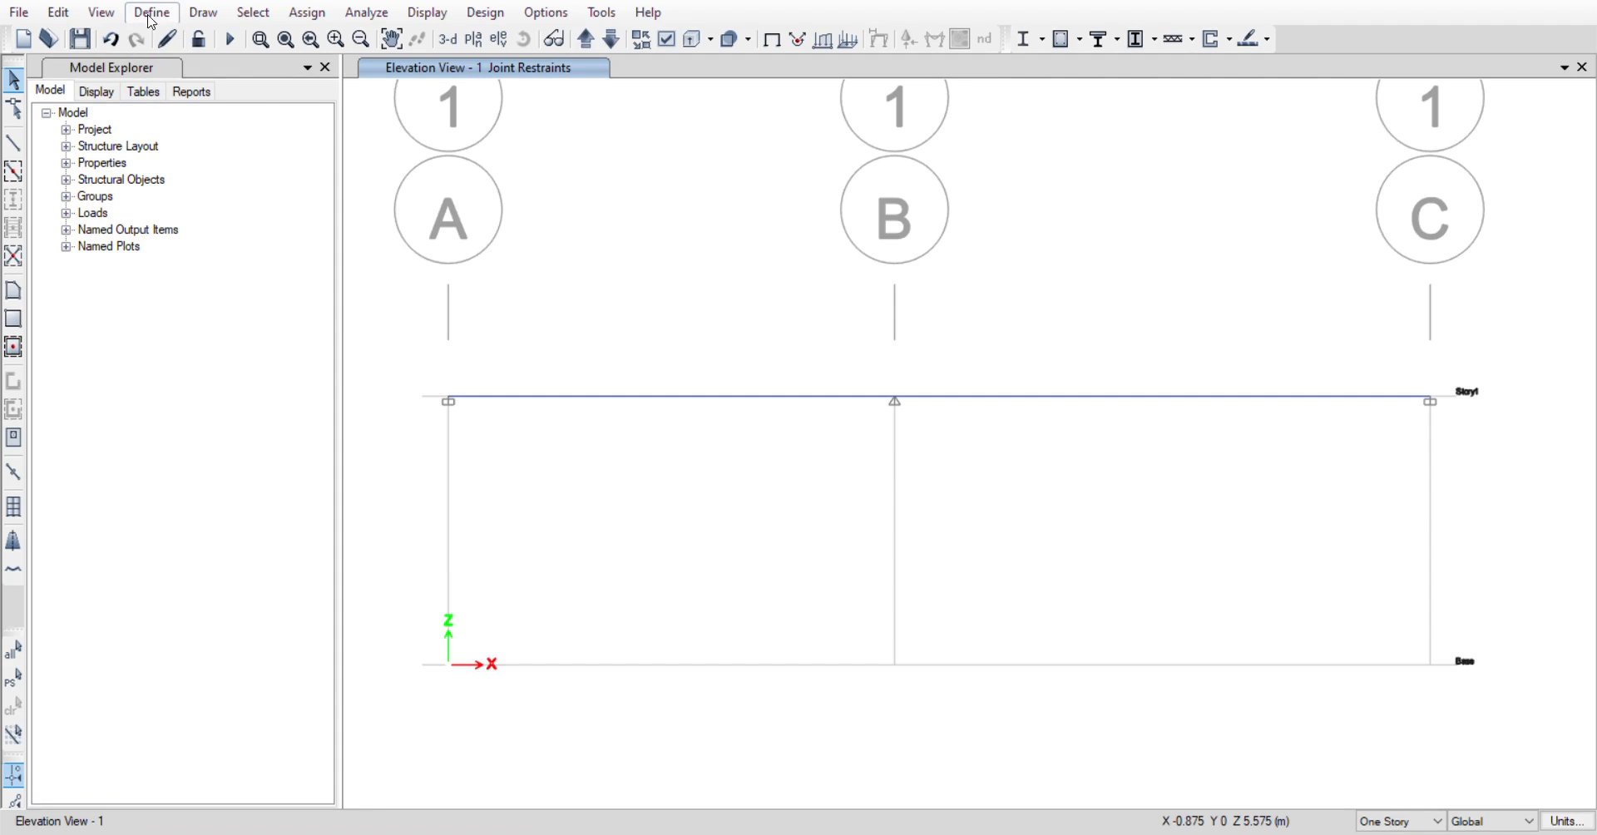
click(268, 455)
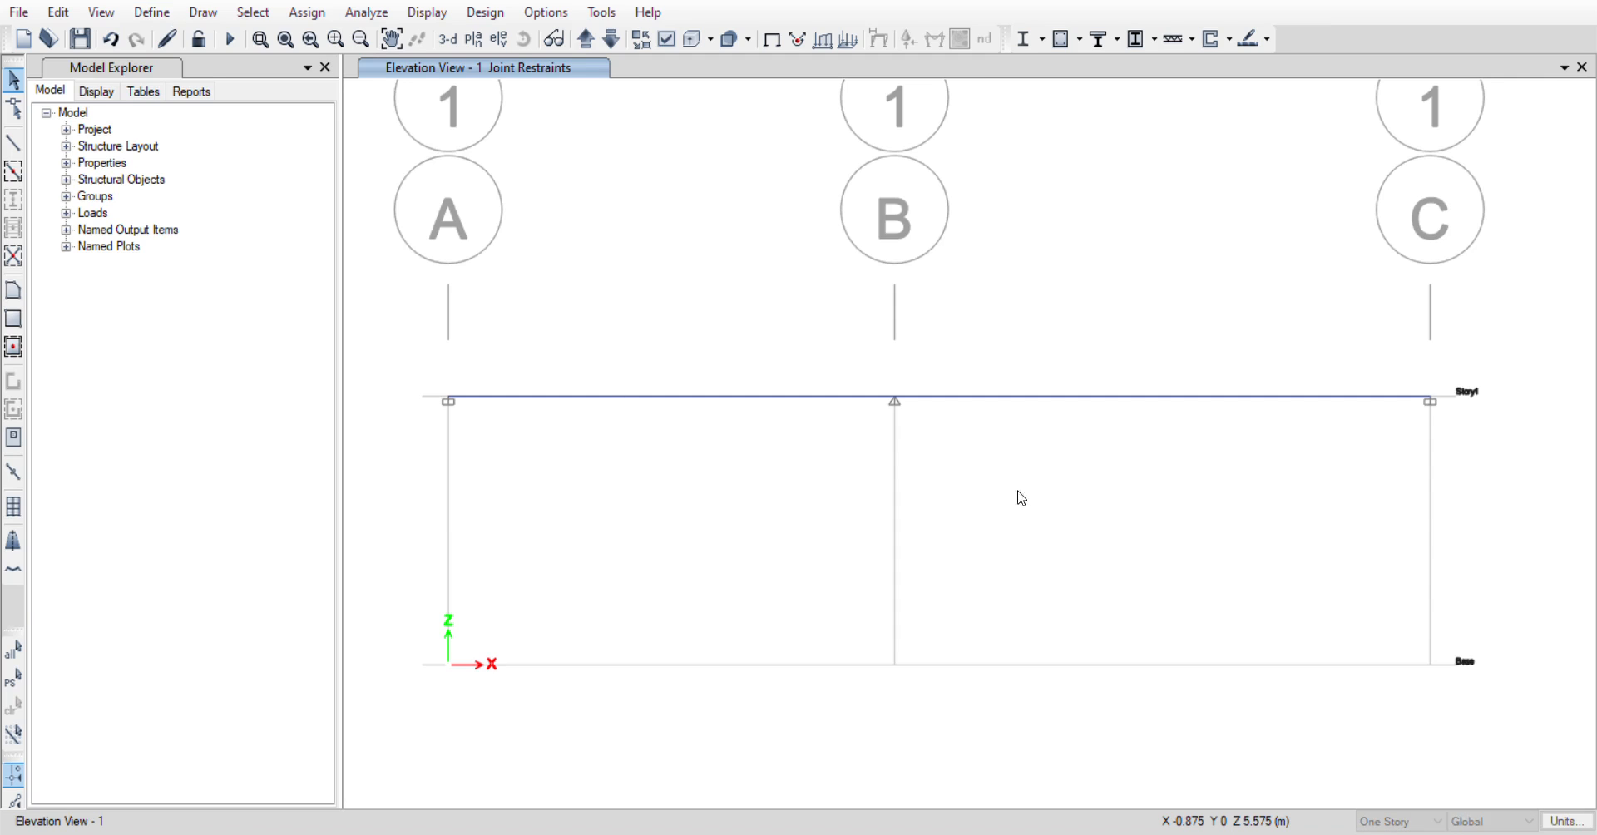
scroll(891, 401, down, 2)
scroll(891, 401, up, 5)
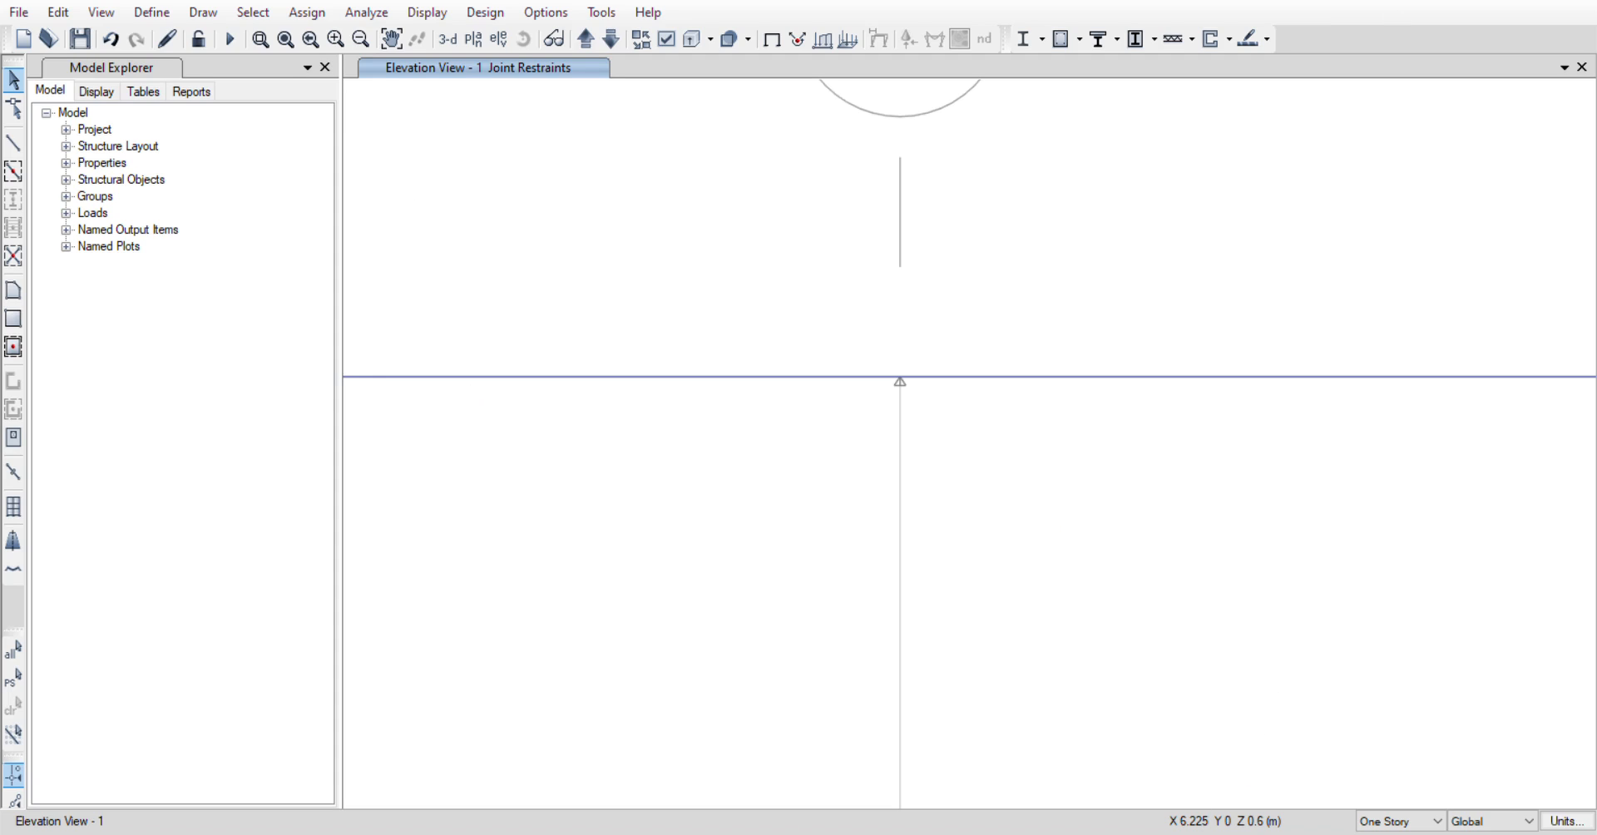
scroll(715, 341, down, 2)
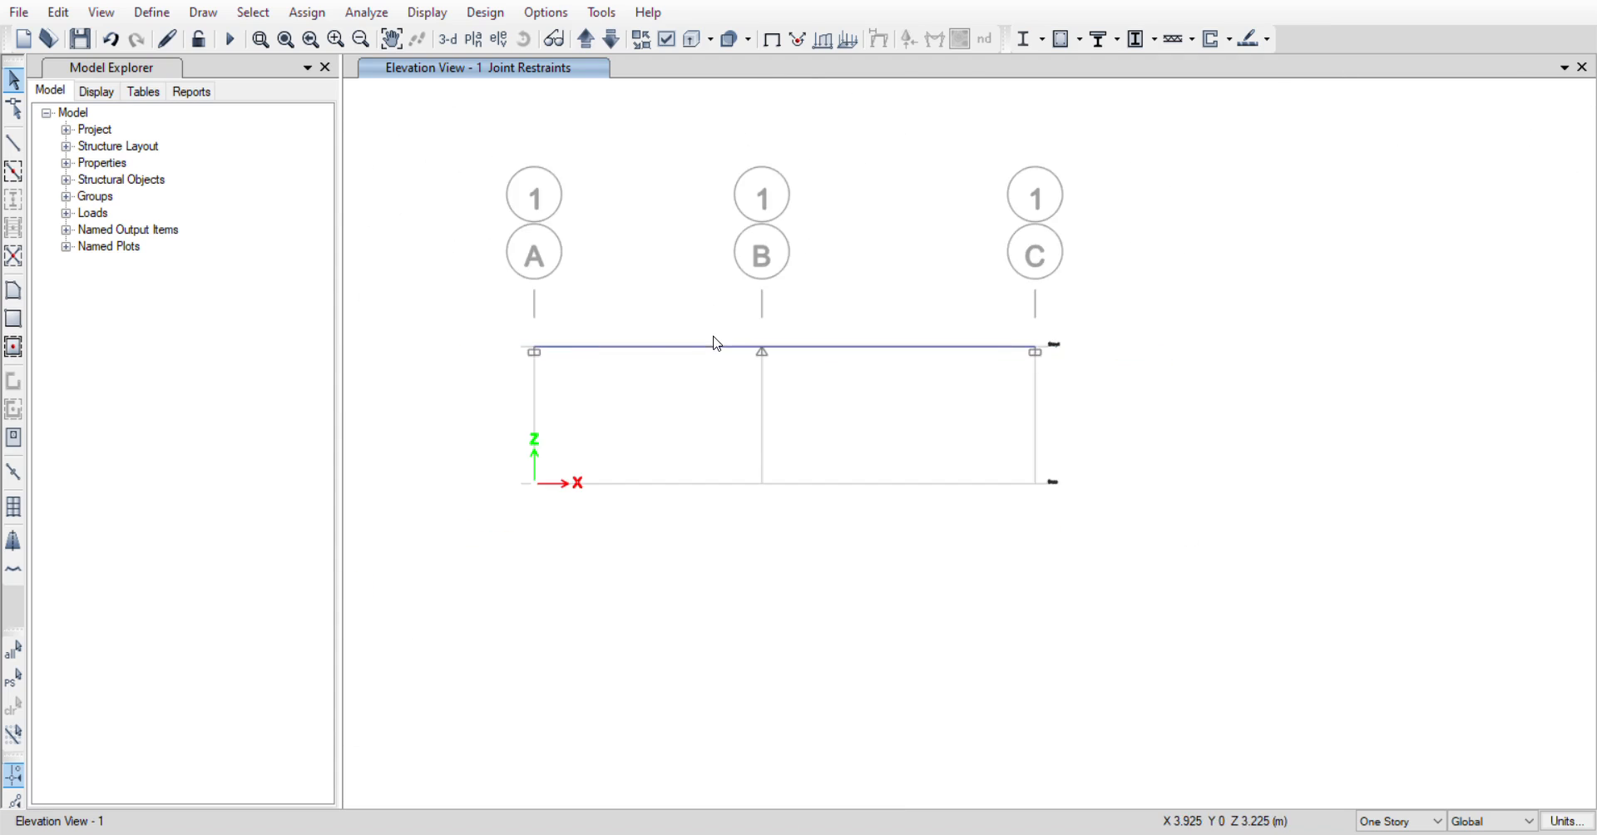
scroll(540, 356, up, 1)
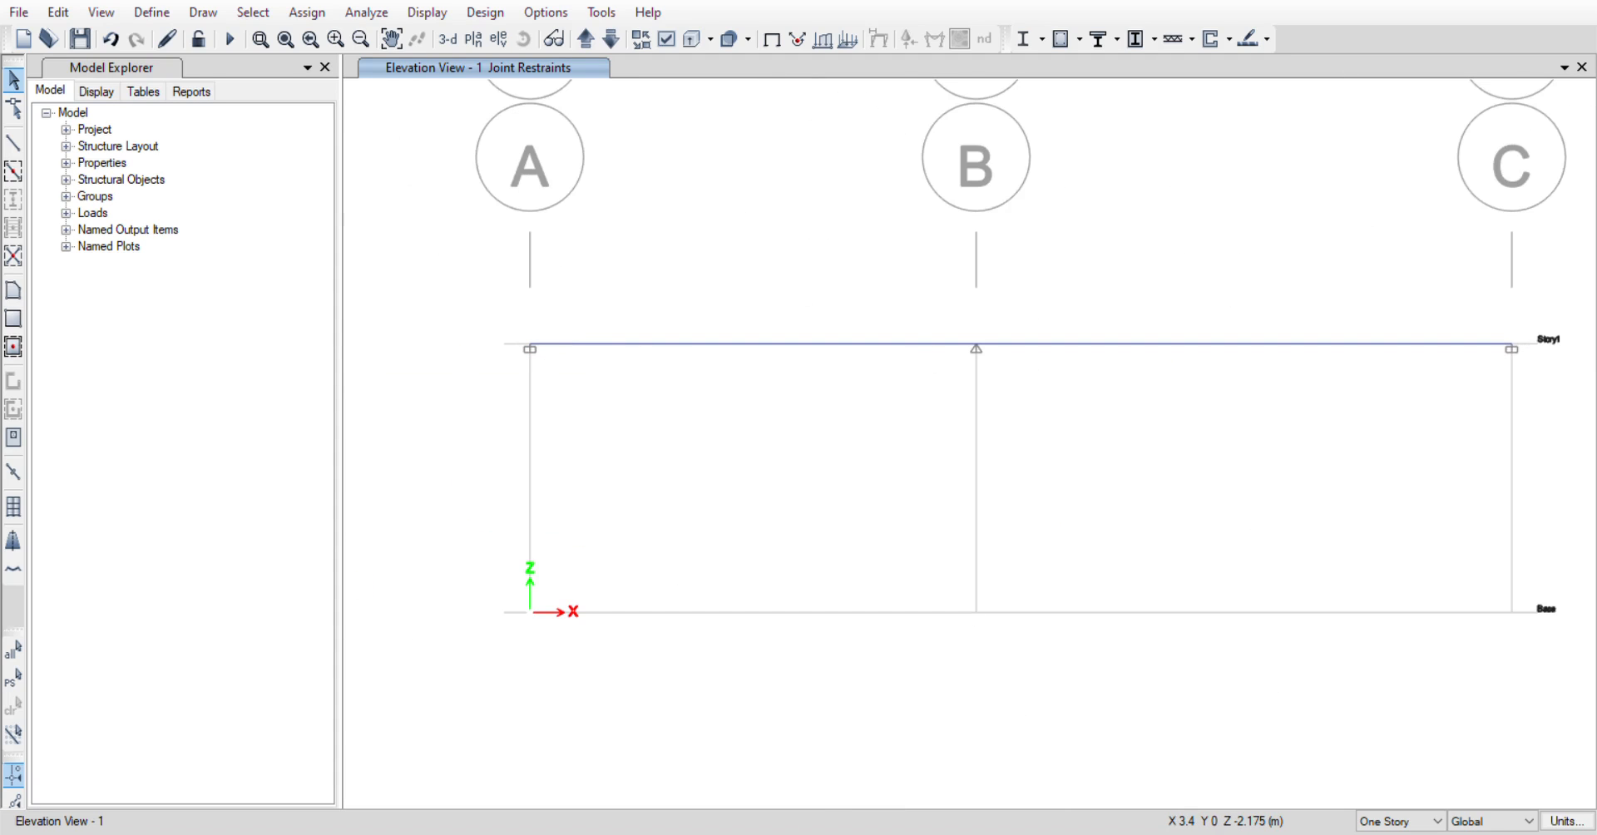
scroll(818, 480, down, 3)
scroll(653, 483, up, 3)
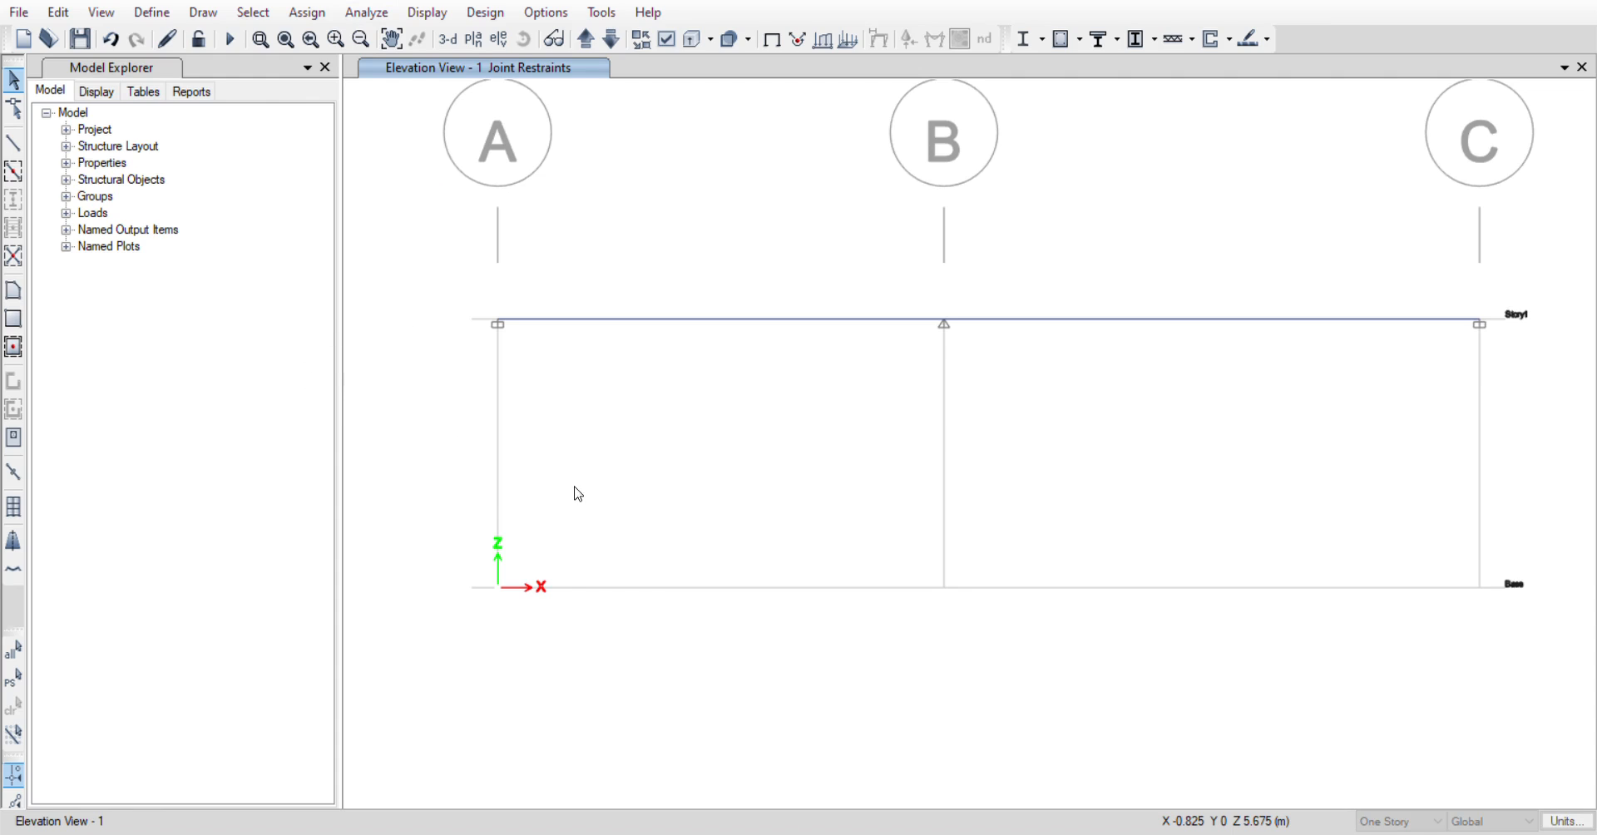
- Save and analyse the model, and show the beams' displaced shape for the Live load case
key(ctrl+s)
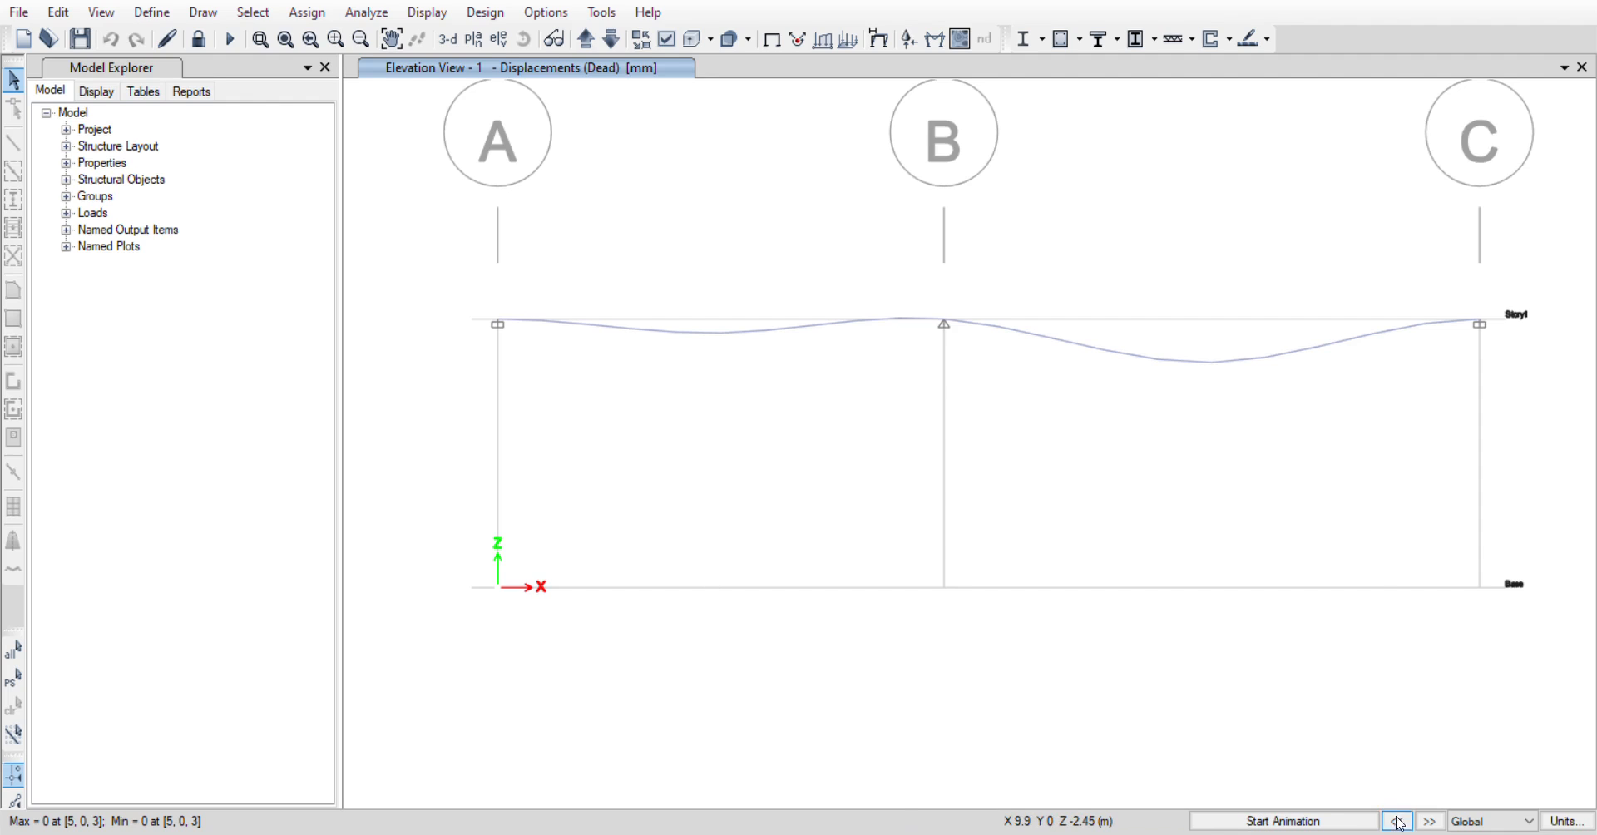
click(1430, 822)
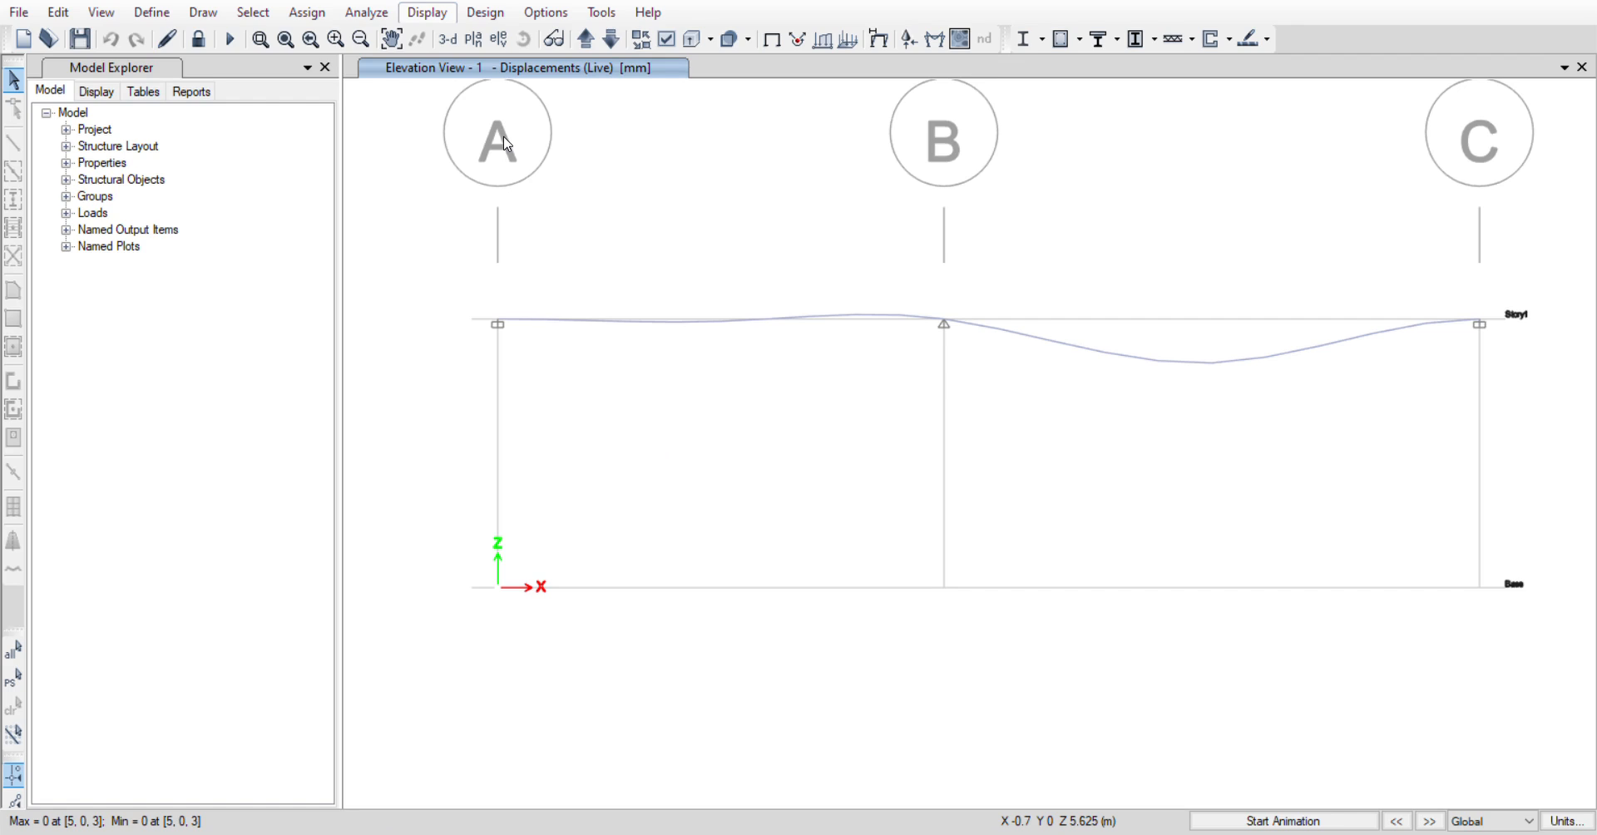
- Display the Moment 3-3 diagram with values for the Live load case on the beams
click(897, 196)
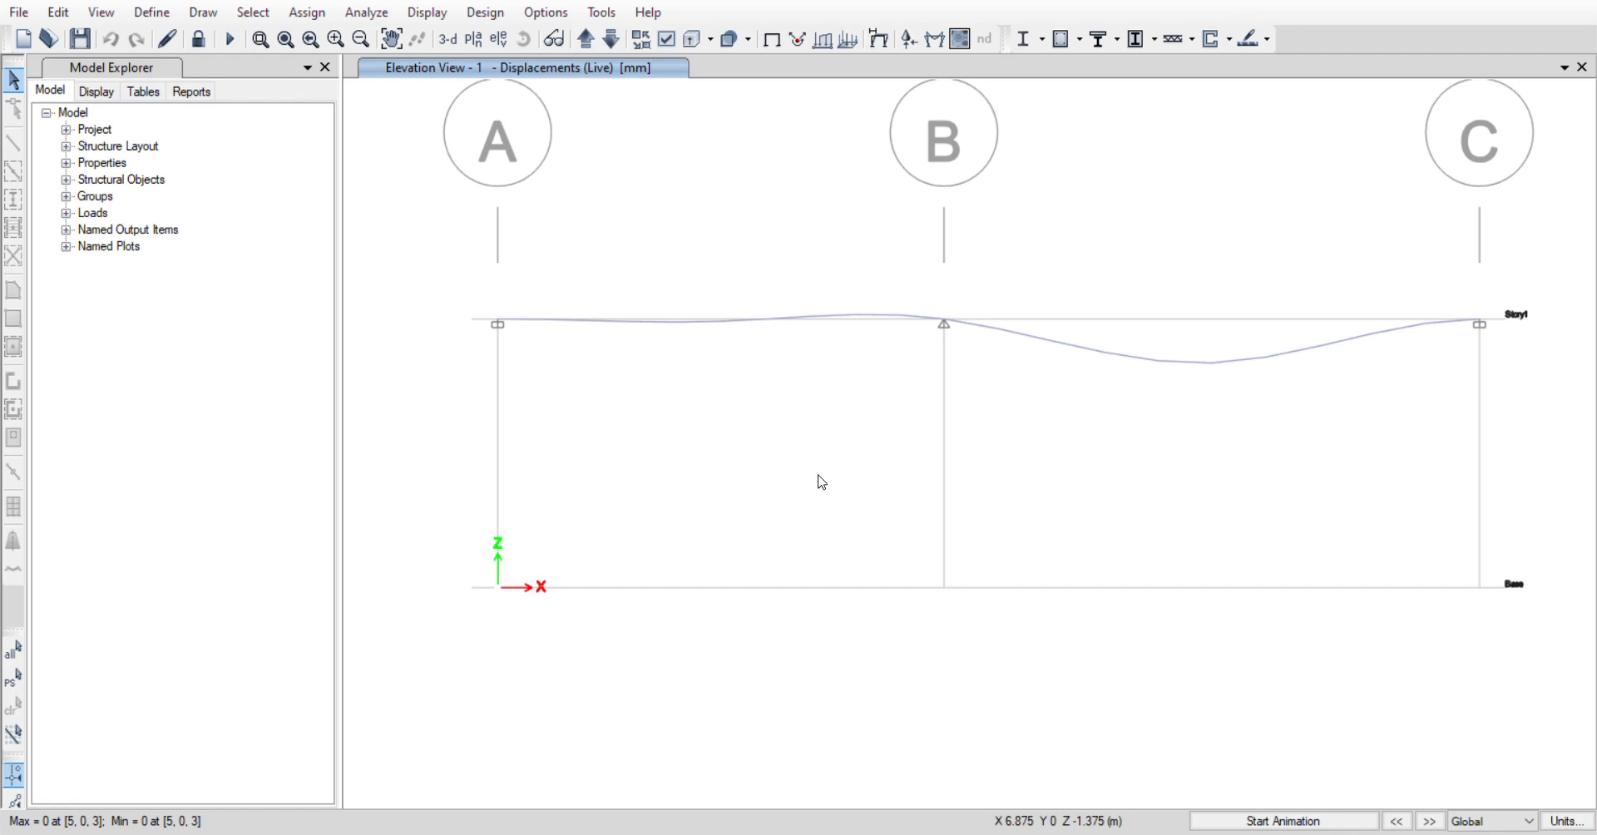
key(F4)
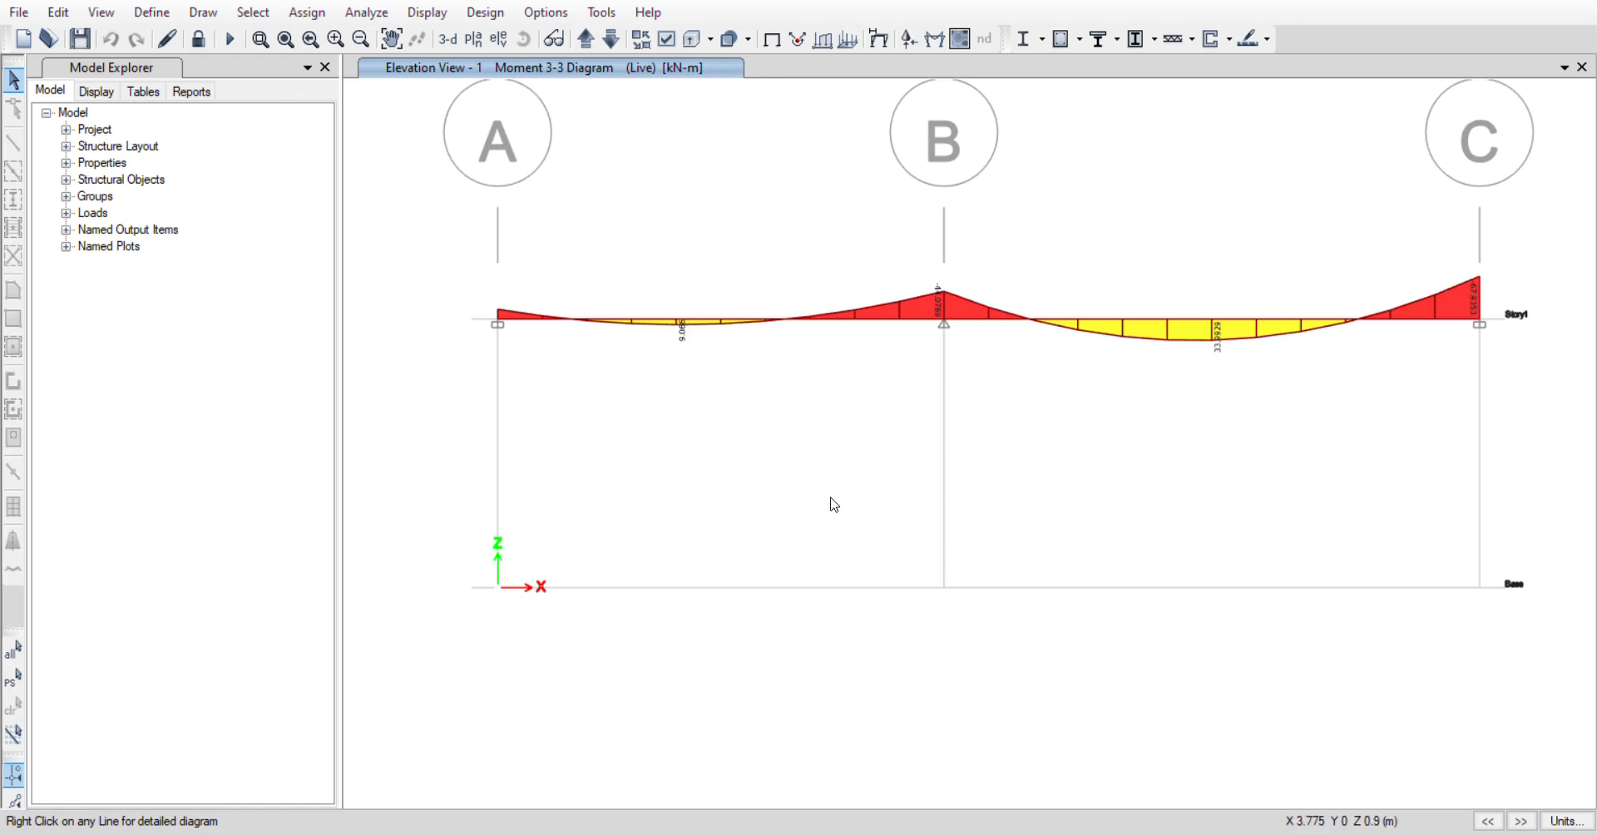
- Examine the Live load moment values at the grid A and grid B supports on the Moment 3-3 diagram
scroll(492, 314, up, 5)
scroll(491, 327, down, 3)
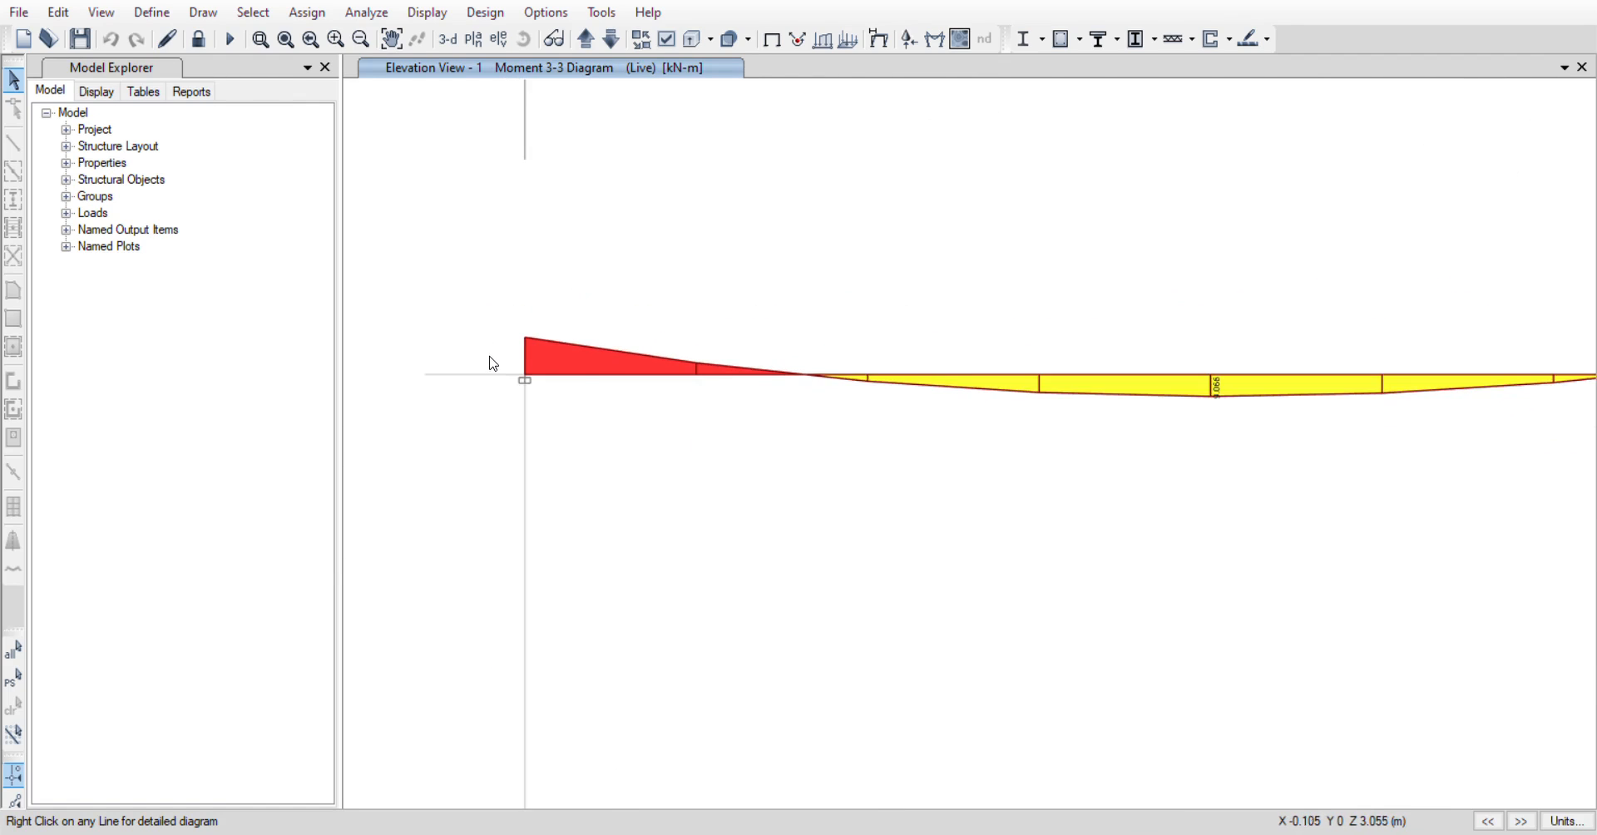
scroll(1384, 346, up, 5)
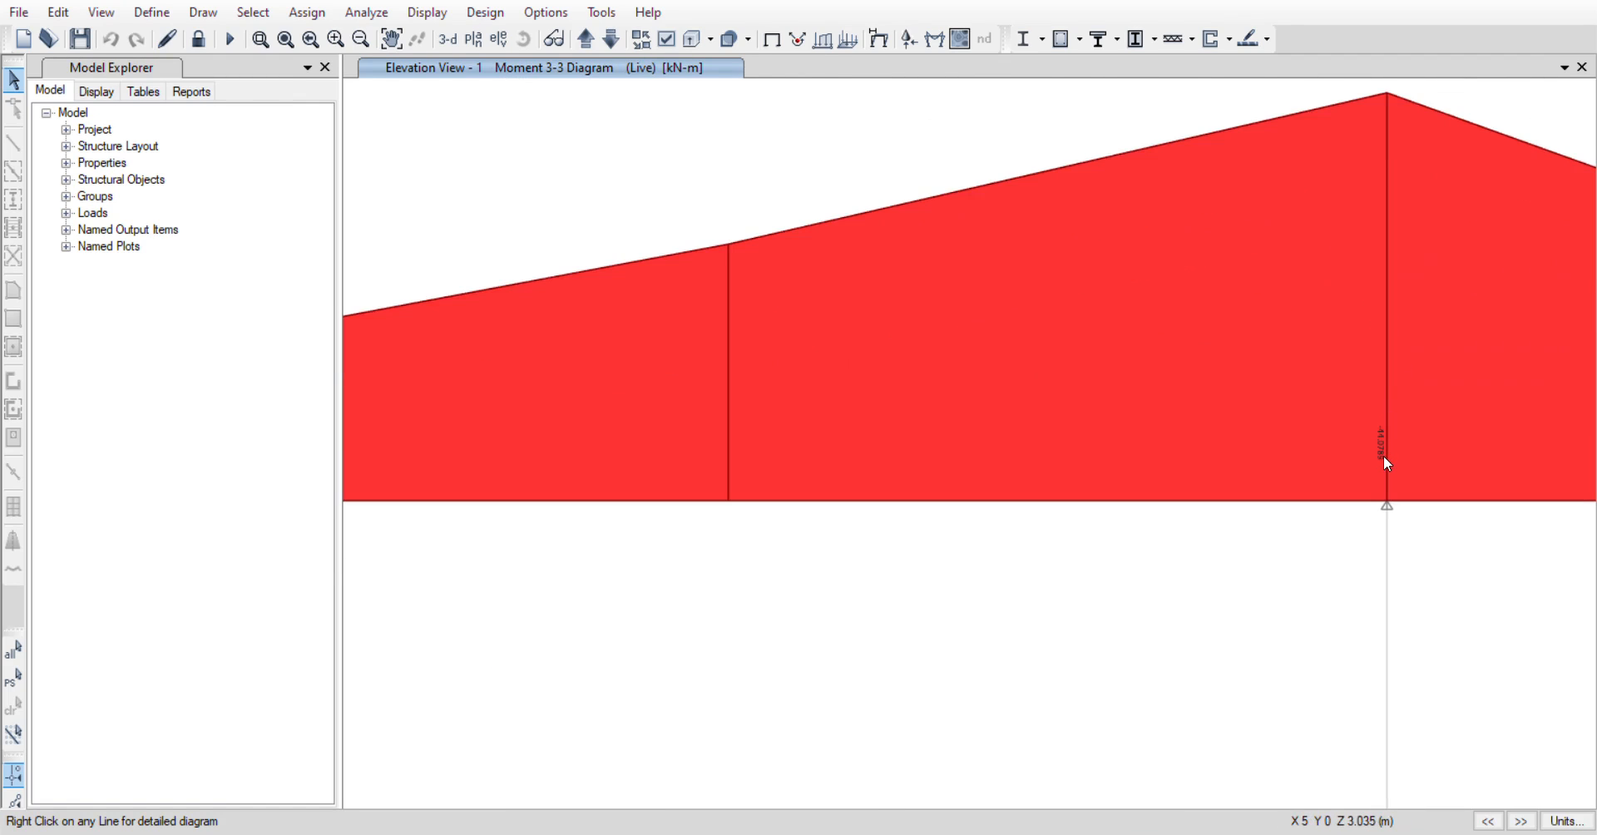
mouse_move(1389, 503)
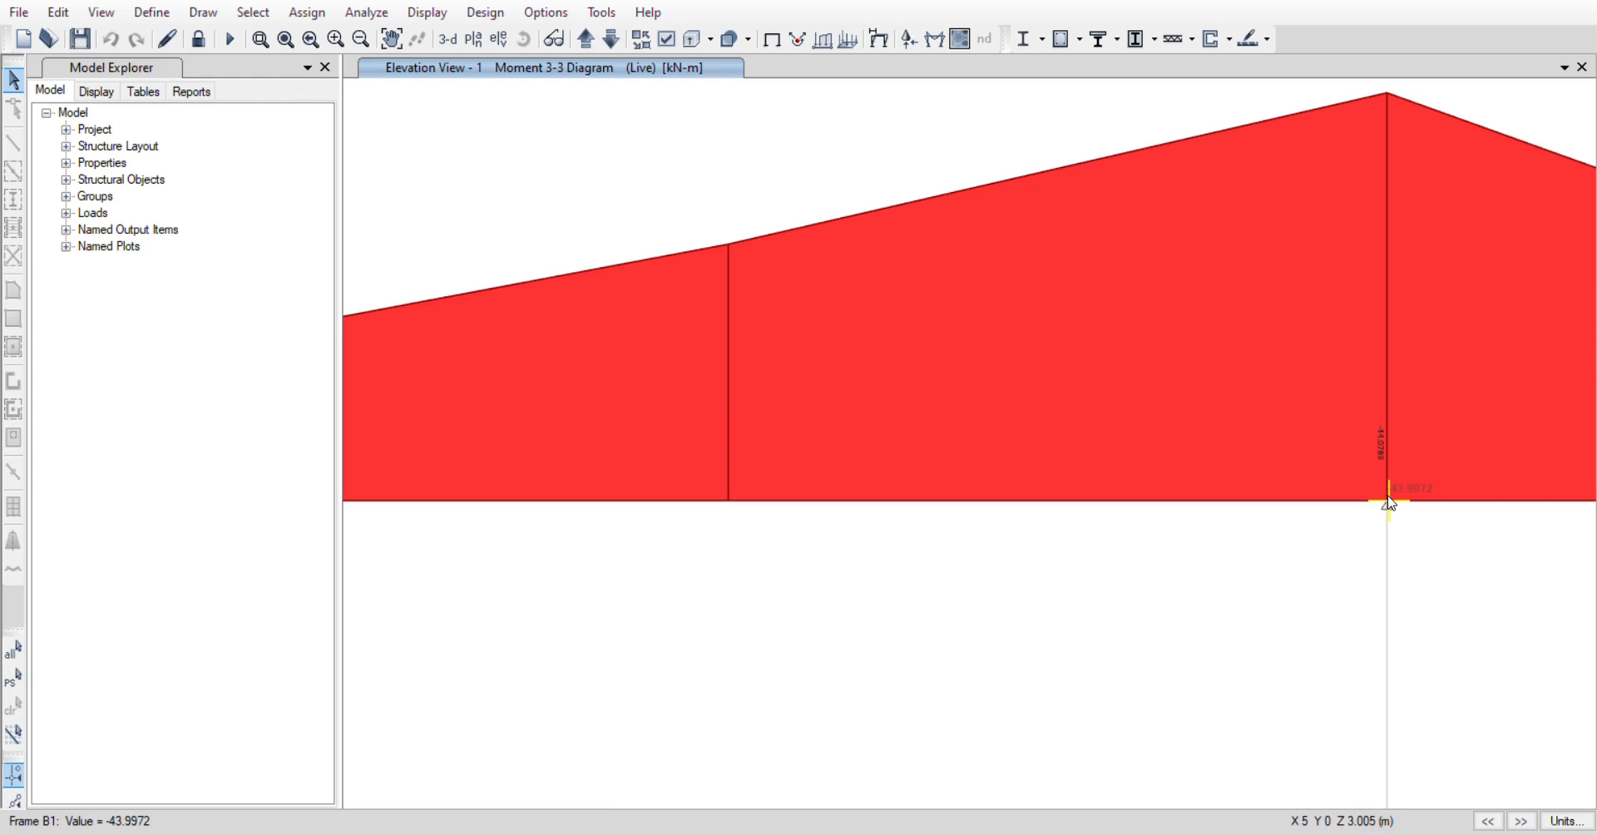
scroll(1389, 504, up, 3)
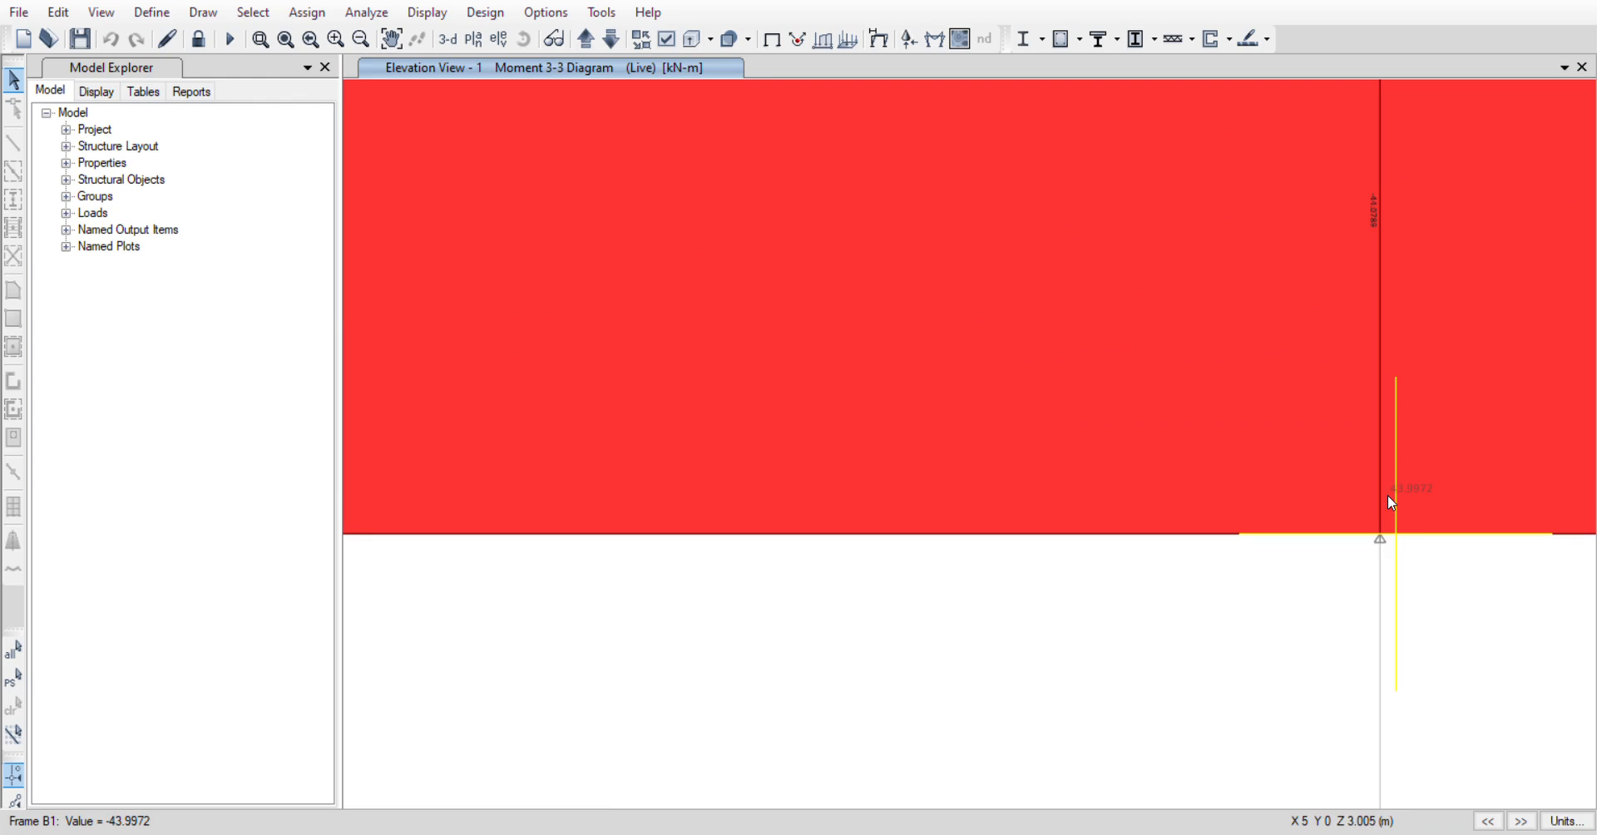
scroll(1389, 503, down, 3)
scroll(1389, 503, down, 5)
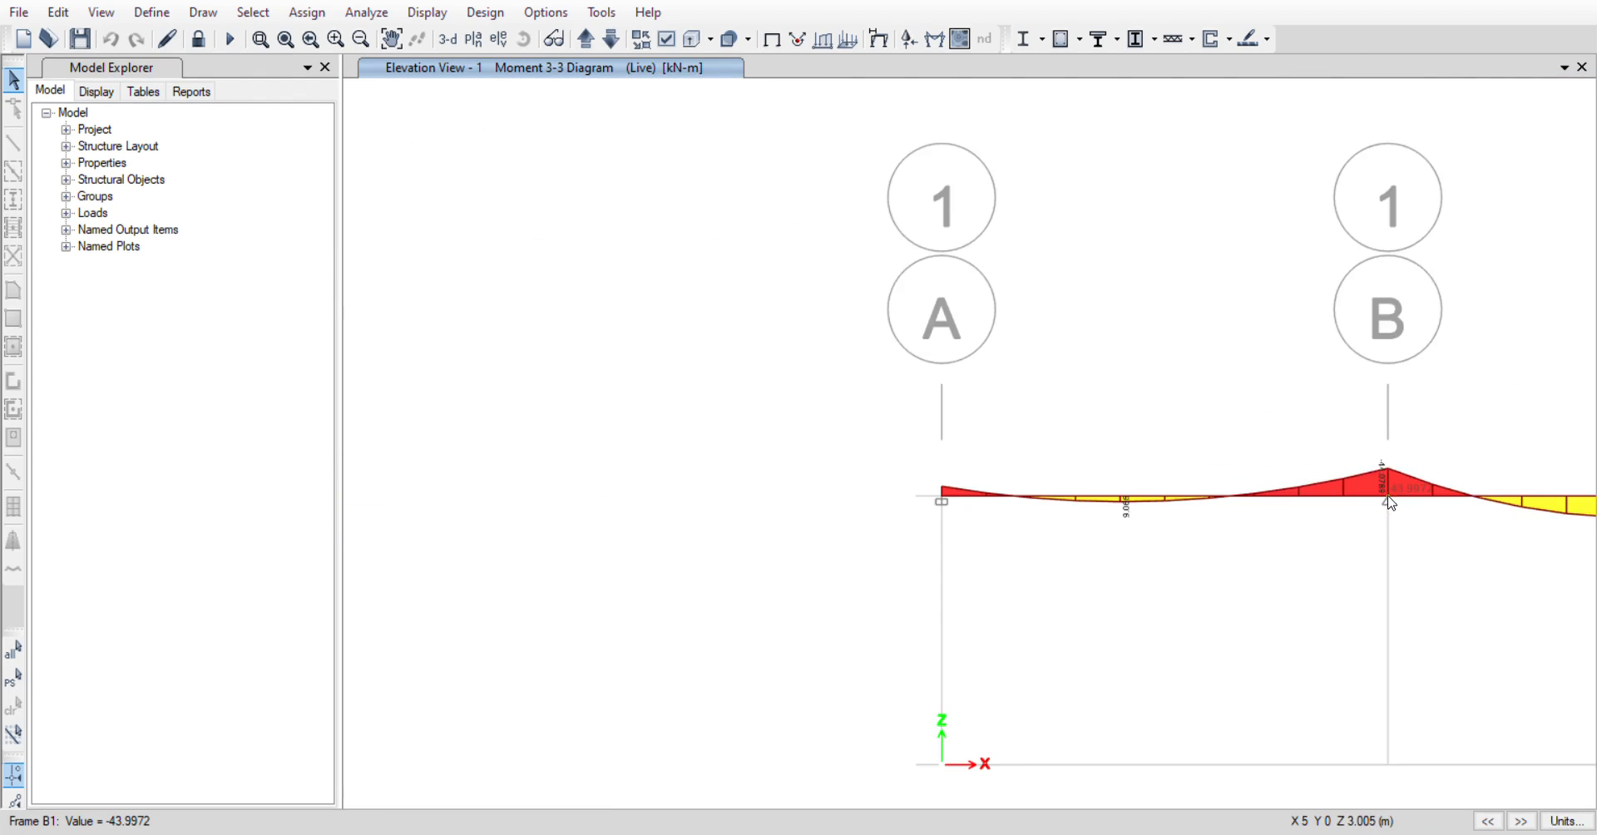
- Review the overall Moment 3-3 diagram across both spans between grids A, B and C
scroll(949, 553, down, 3)
scroll(1044, 531, up, 5)
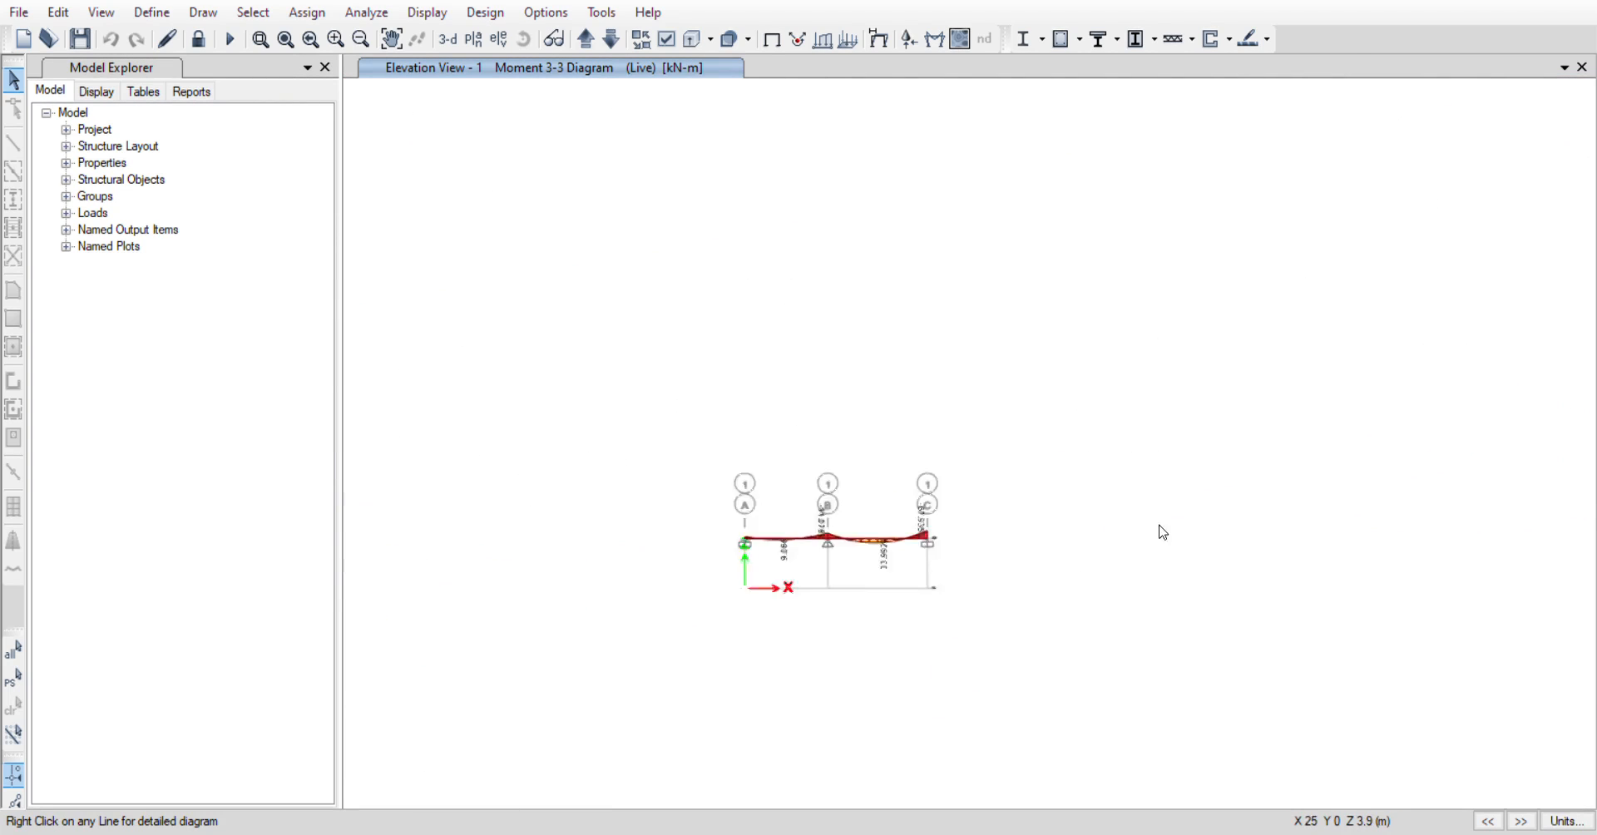
mouse_move(649, 505)
scroll(648, 505, up, 4)
scroll(738, 560, down, 2)
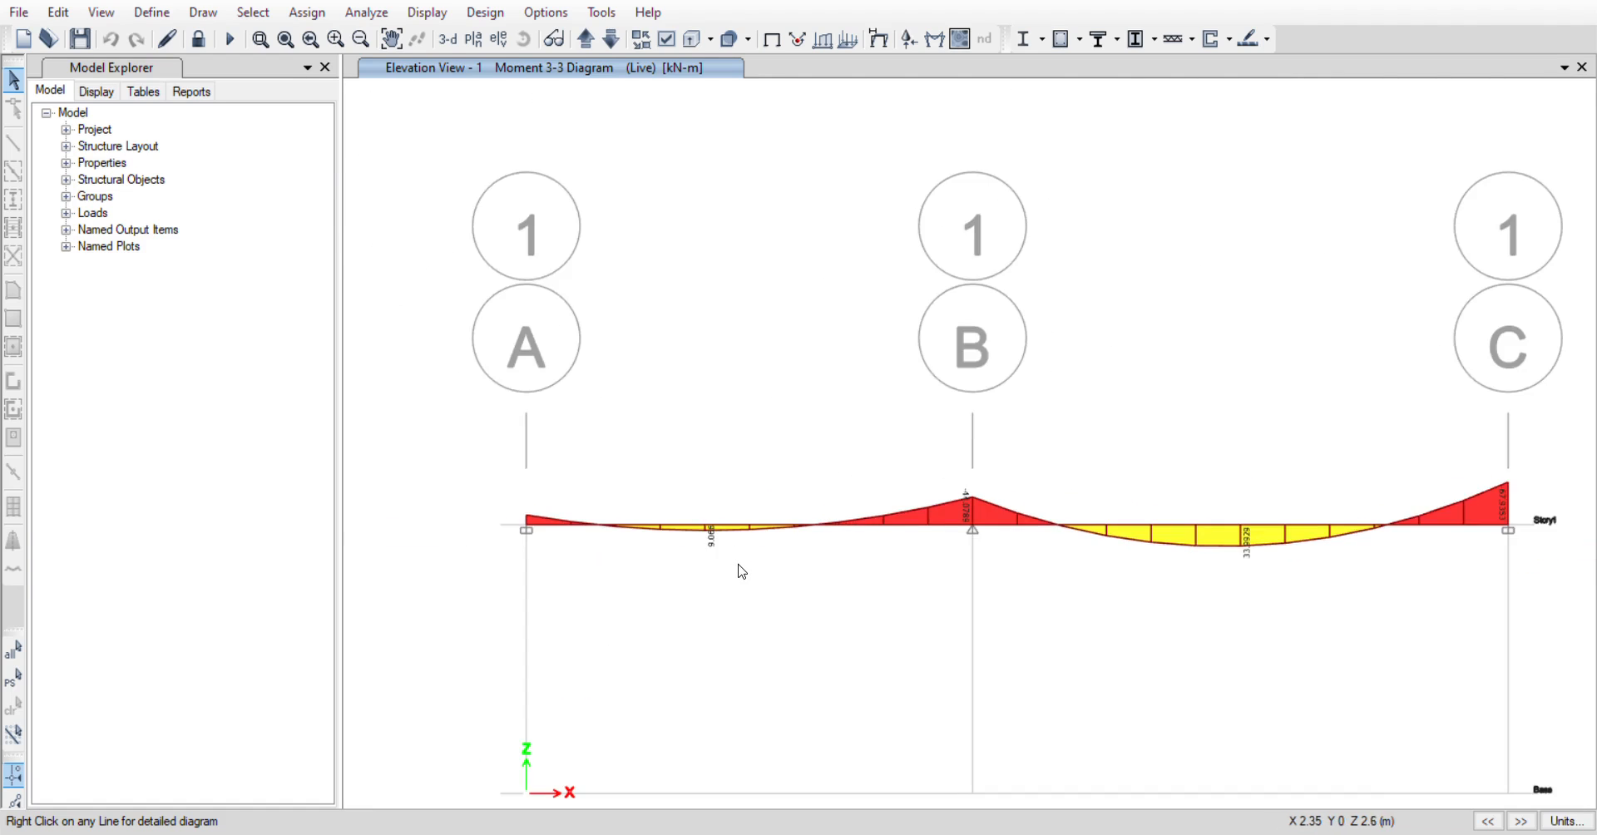
scroll(742, 572, up, 2)
scroll(734, 513, down, 3)
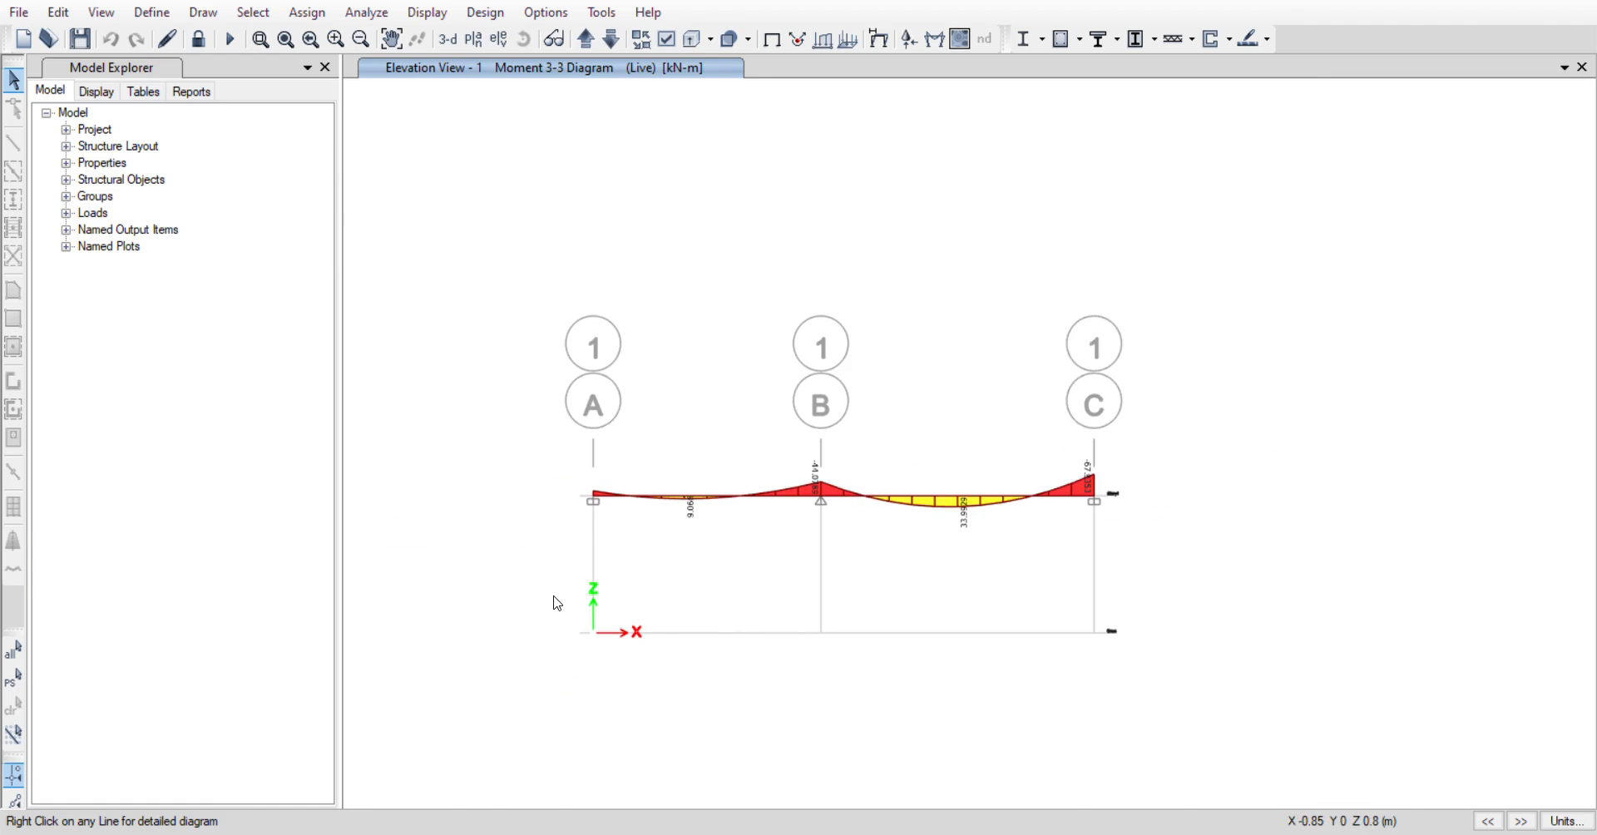
scroll(555, 601, up, 2)
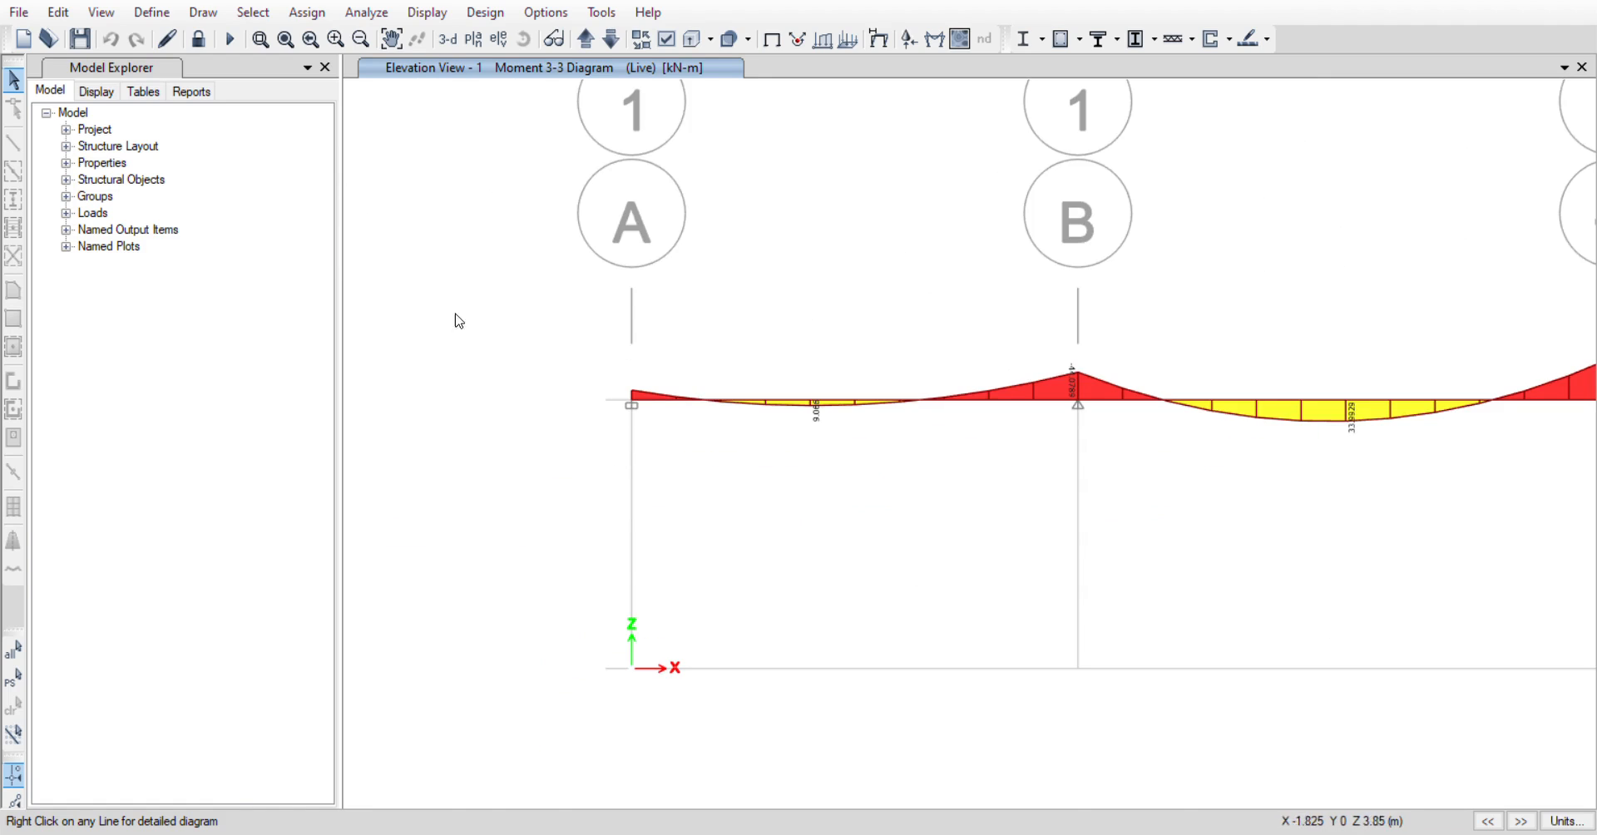
- Read the bending moment in the A–B span at the station 0.5 m from grid A
click(391, 35)
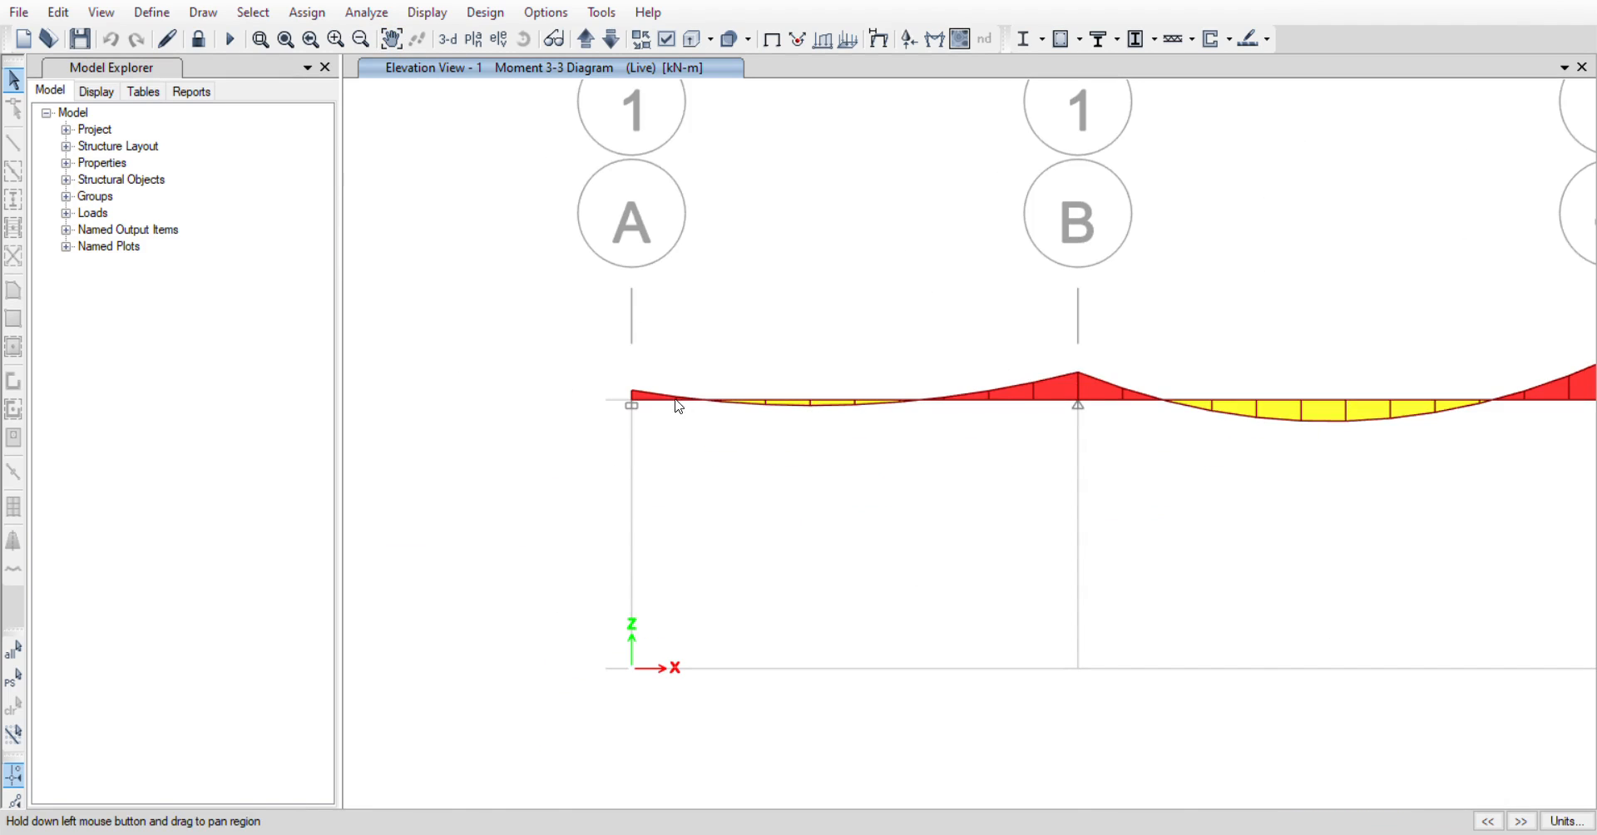
drag(679, 406, 667, 444)
scroll(666, 445, up, 4)
scroll(657, 439, up, 2)
scroll(653, 434, down, 2)
scroll(638, 442, up, 2)
mouse_move(720, 460)
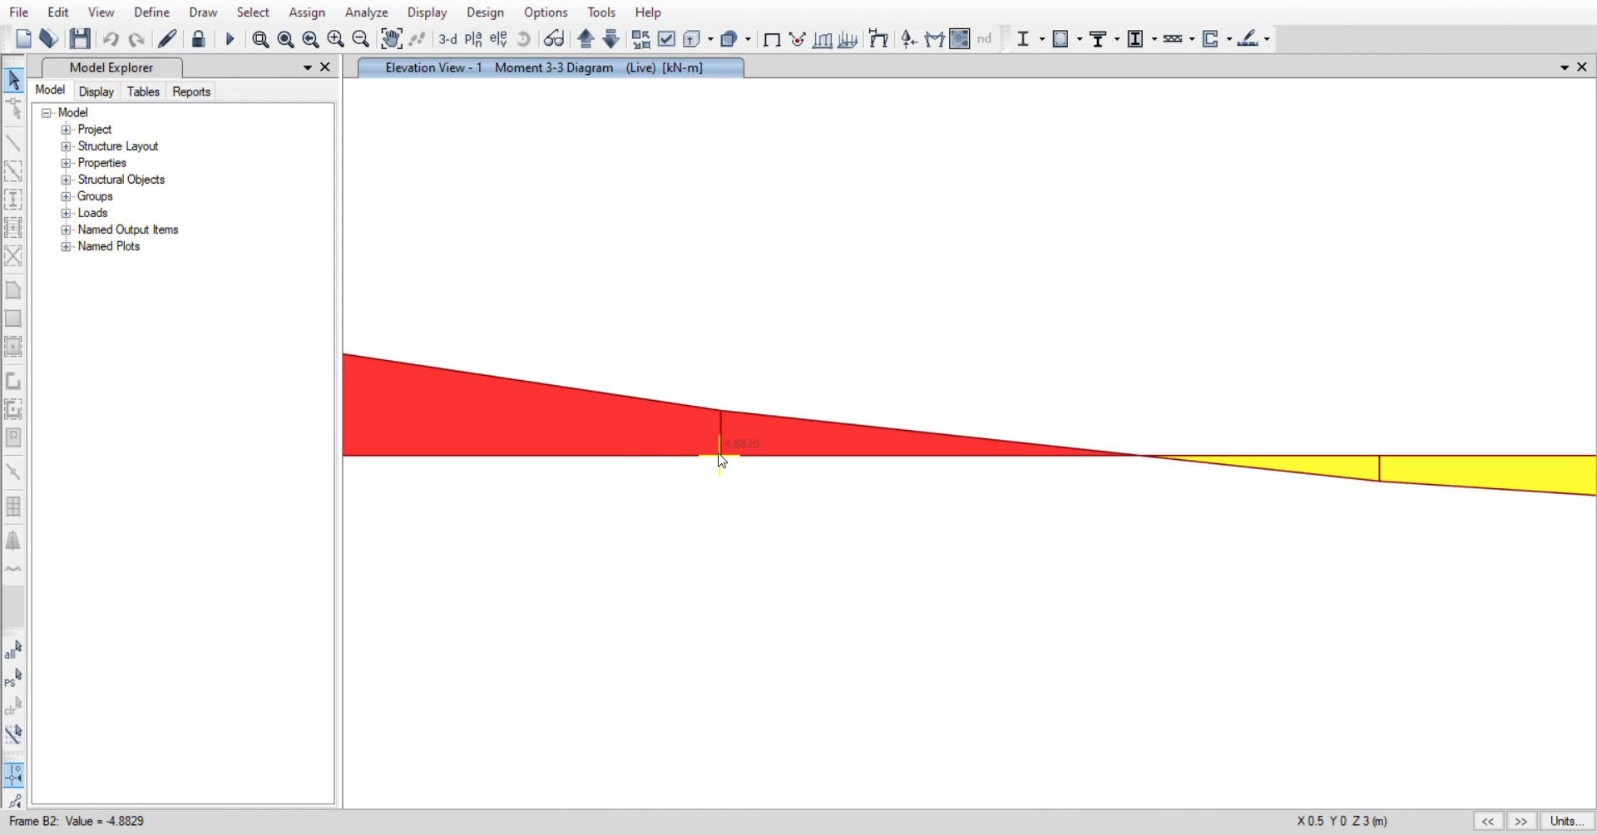
scroll(720, 460, down, 3)
scroll(687, 457, up, 2)
- Read the end moment of the A–B beam at the fixed support on grid A
mouse_move(421, 459)
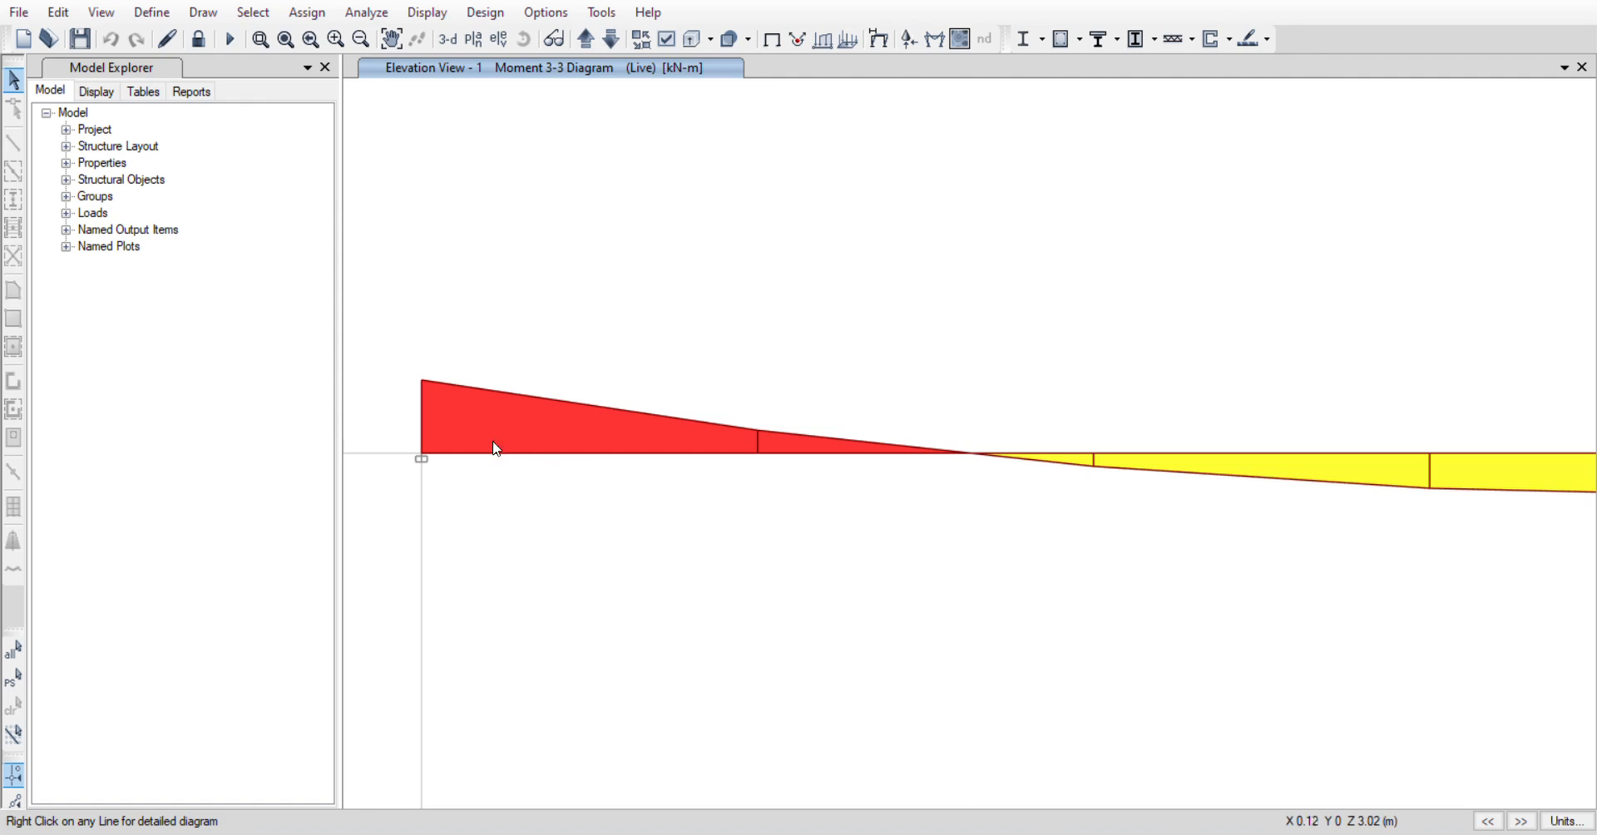
scroll(428, 464, up, 5)
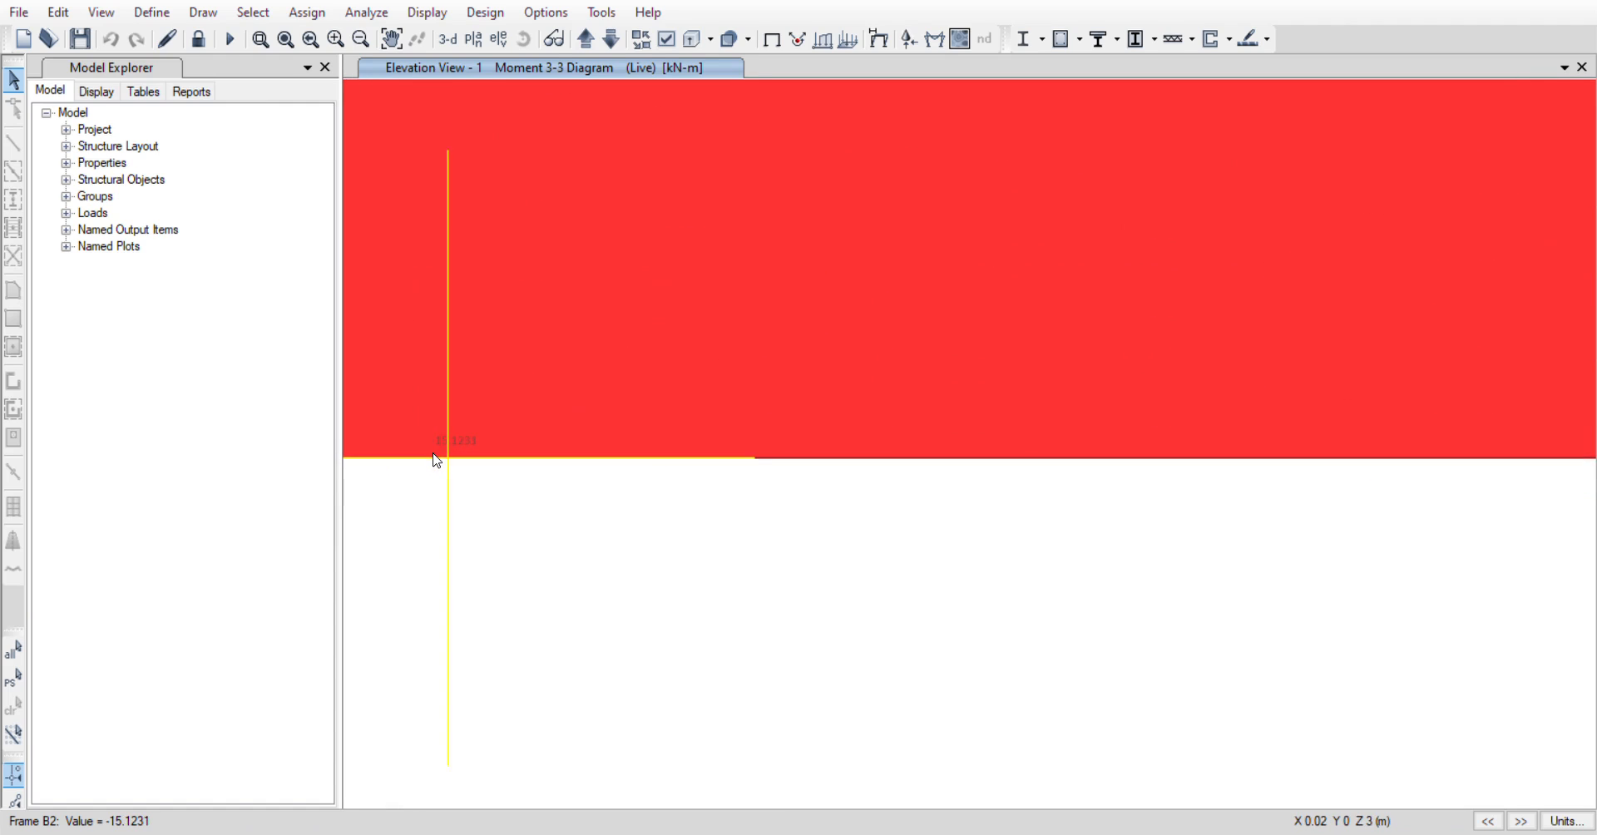
scroll(436, 460, up, 2)
scroll(437, 460, down, 4)
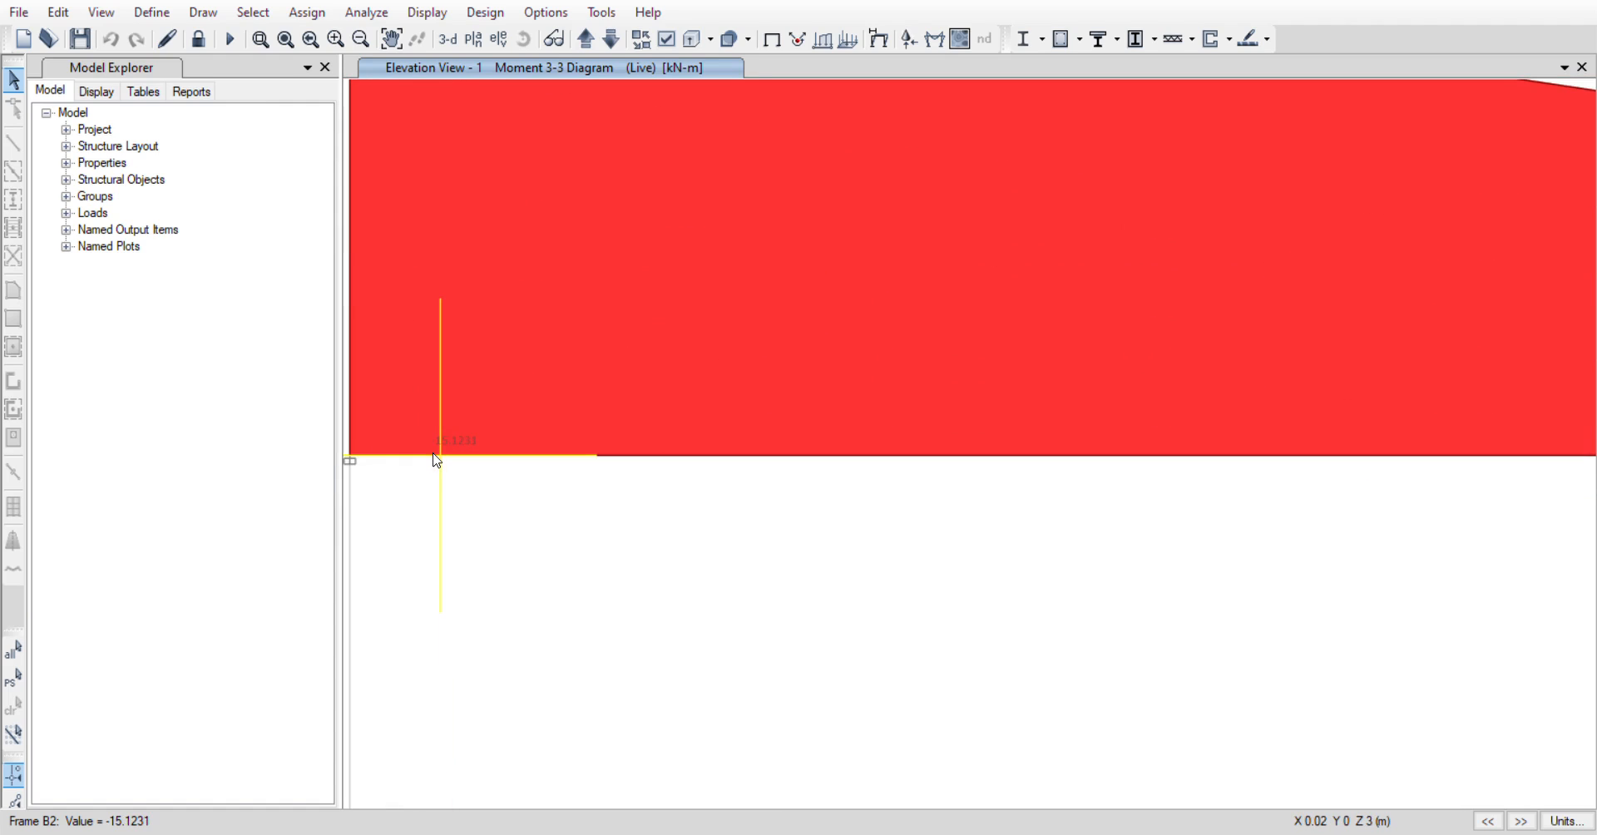
mouse_move(358, 464)
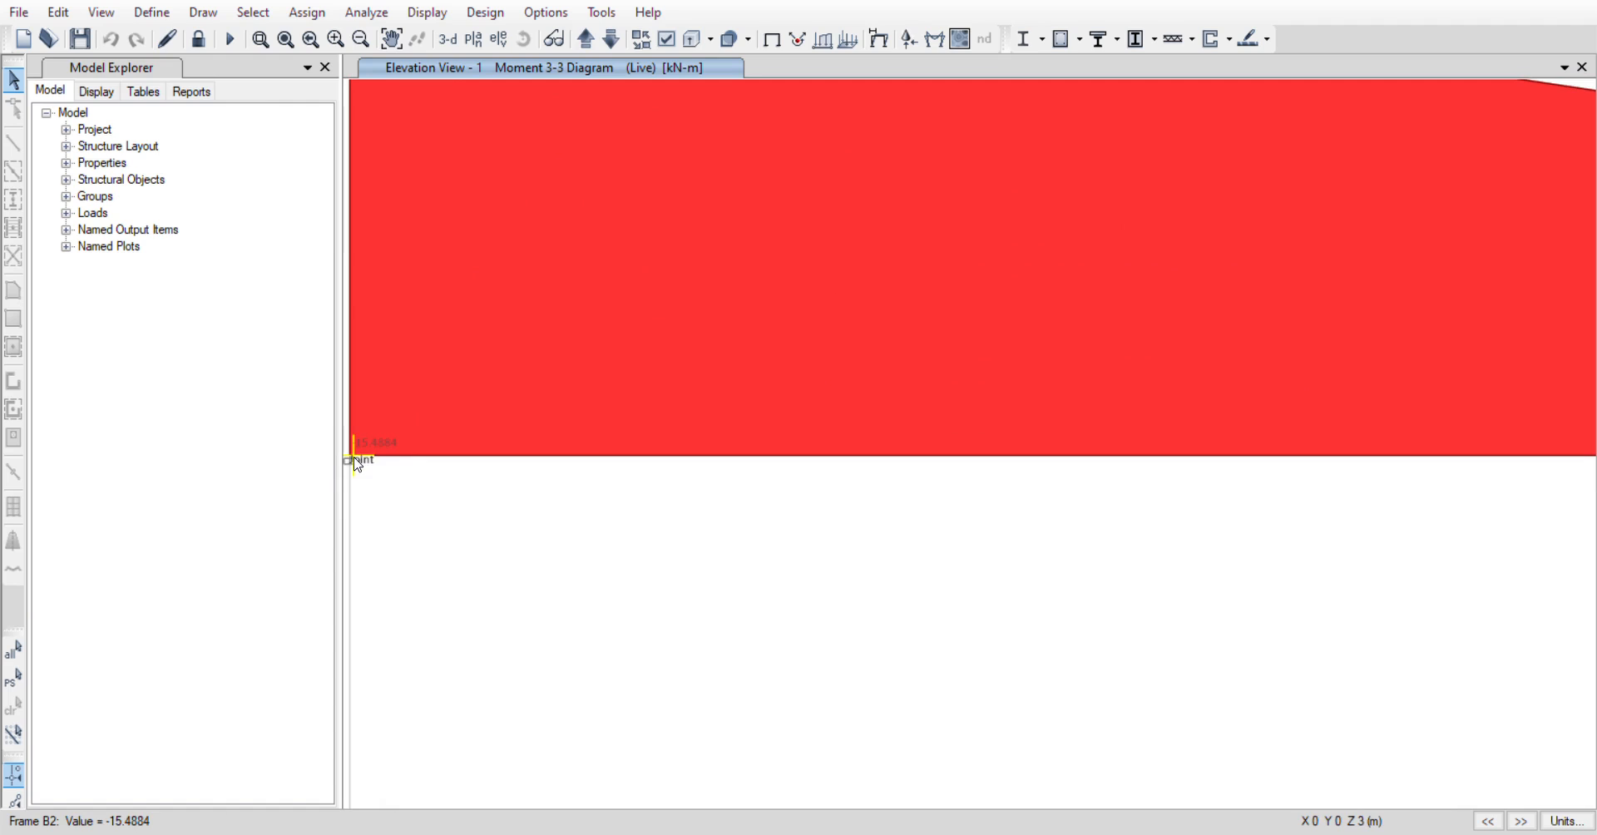
scroll(487, 412, down, 2)
scroll(487, 412, down, 1)
mouse_move(450, 427)
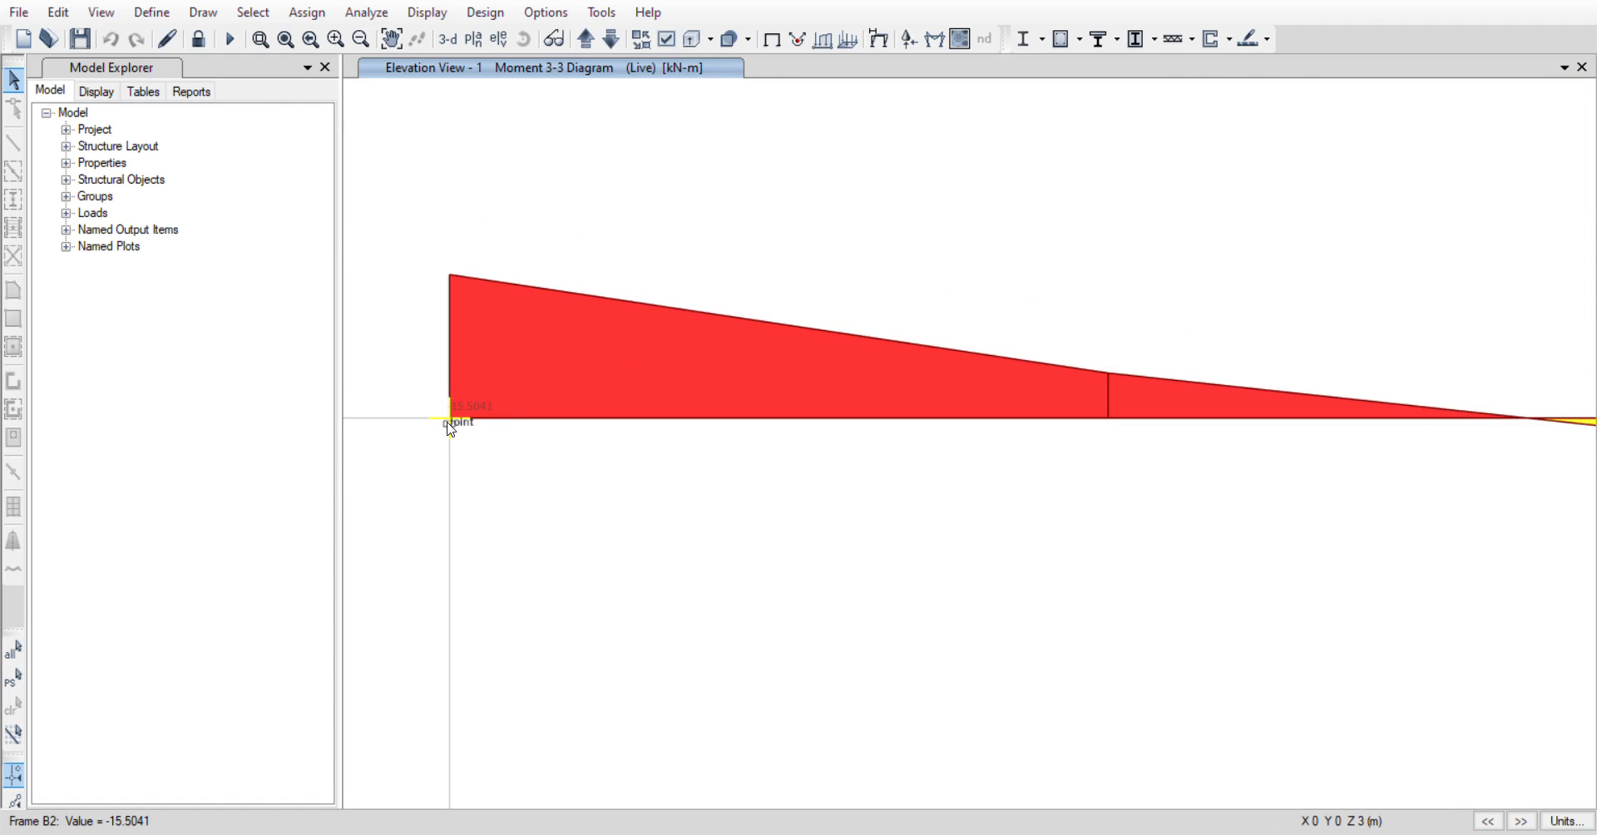
scroll(450, 427, down, 2)
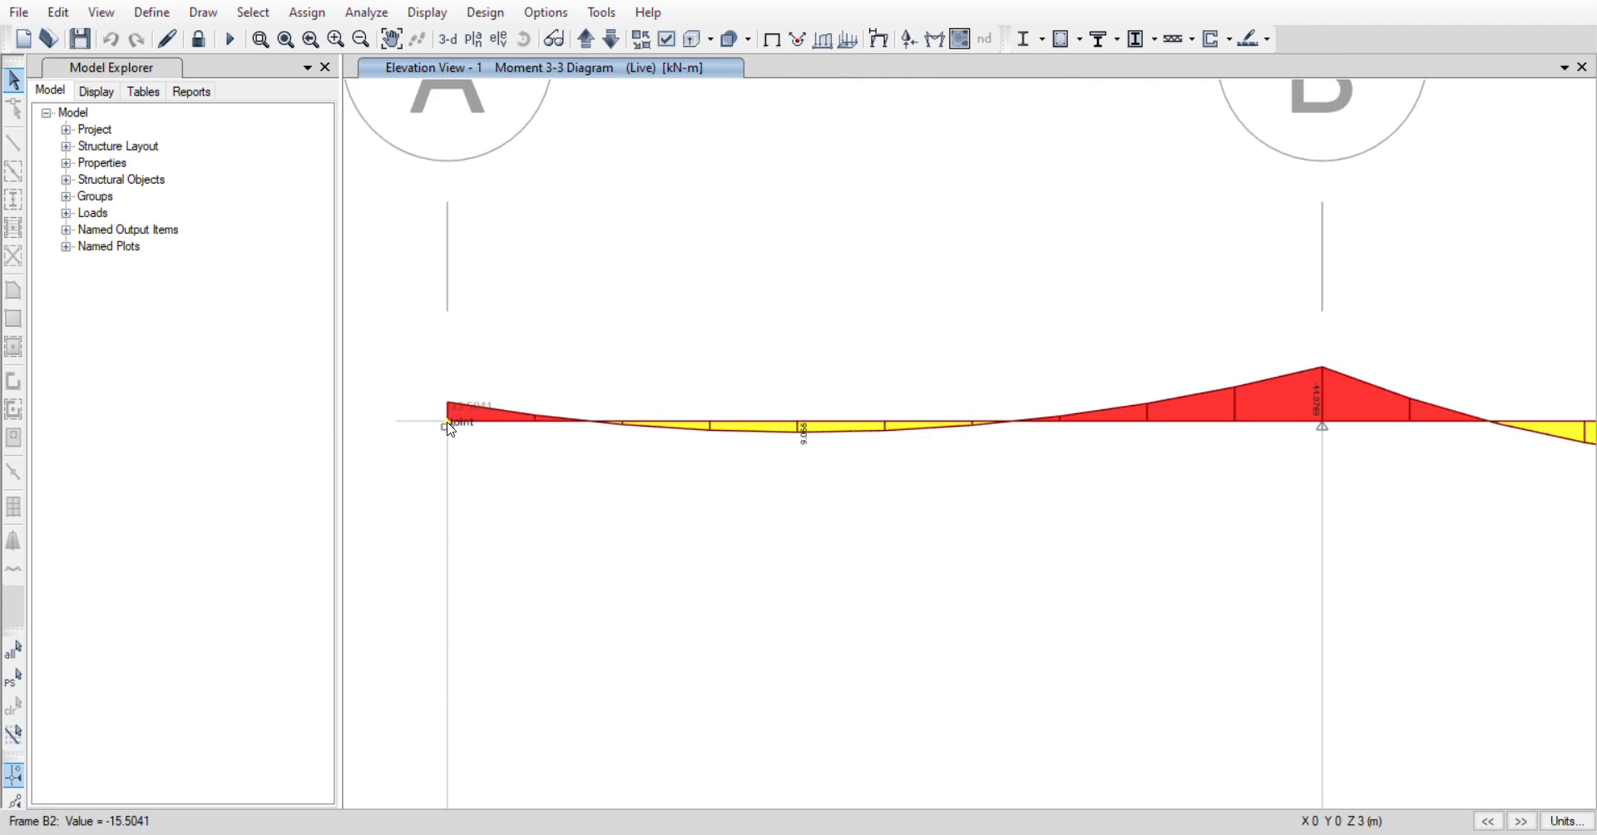
- Inspect the moment label above the pinned support at grid B, then compare it with the diagram in the A–B span
scroll(1370, 399, up, 4)
scroll(1394, 421, up, 2)
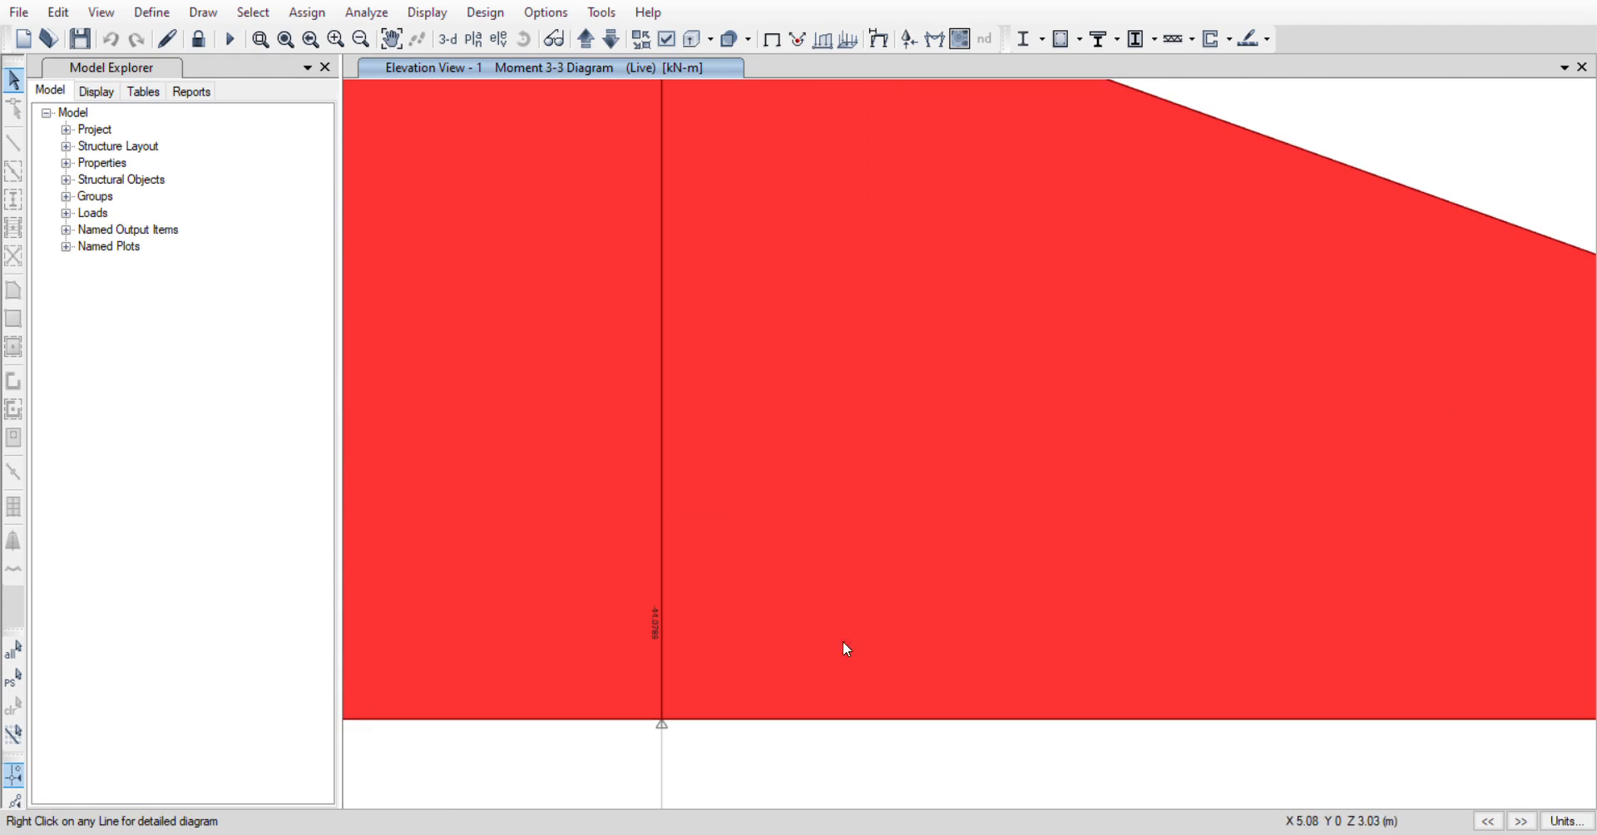
scroll(627, 640, up, 3)
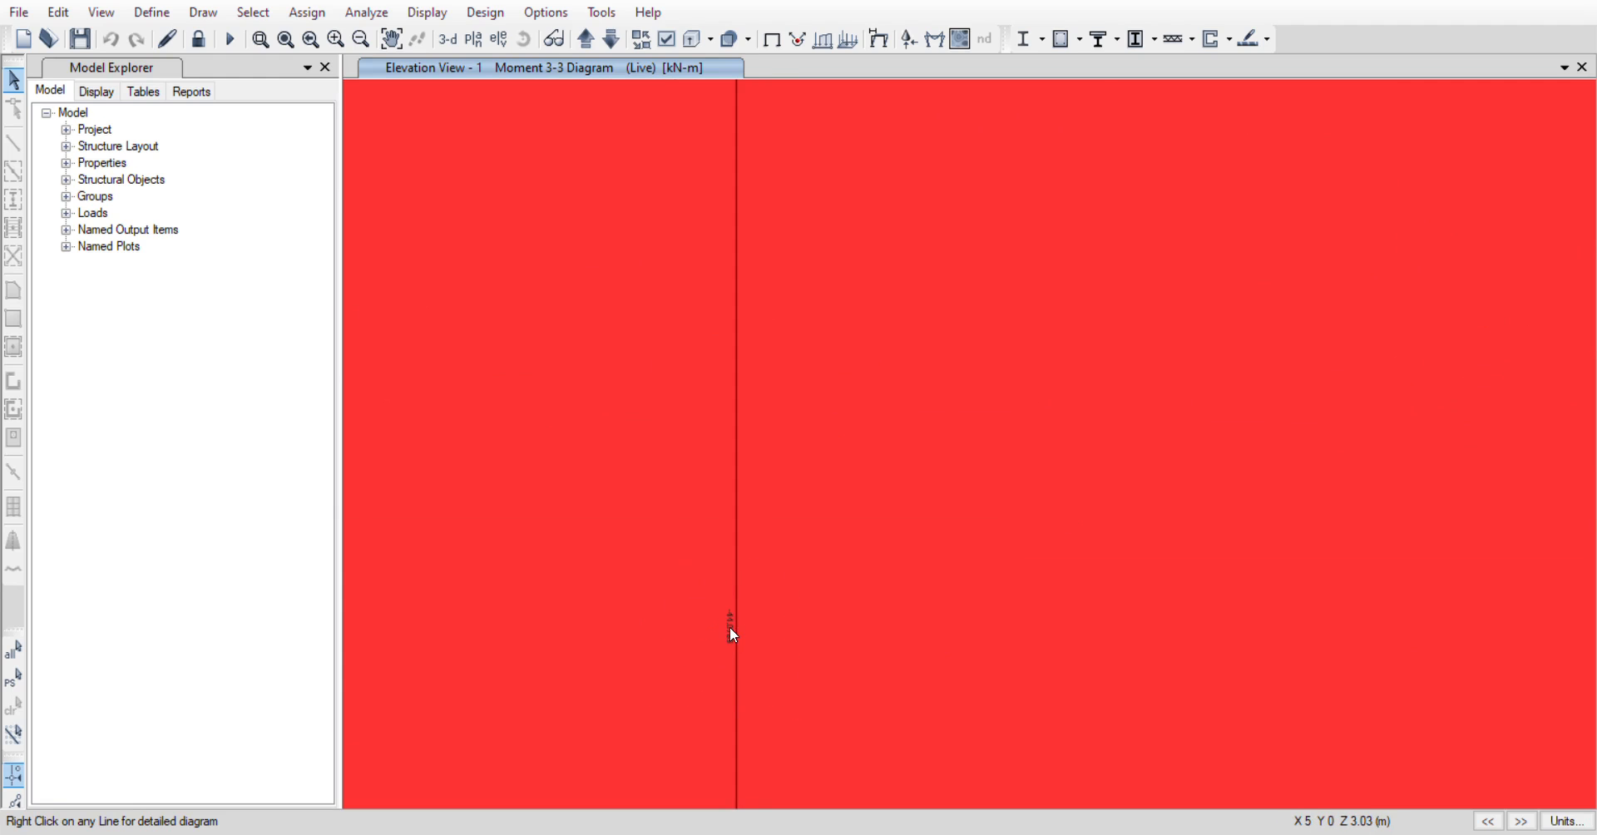
scroll(730, 636, down, 7)
scroll(537, 656, down, 2)
scroll(359, 425, up, 8)
scroll(406, 460, down, 5)
scroll(665, 460, up, 5)
scroll(695, 499, down, 4)
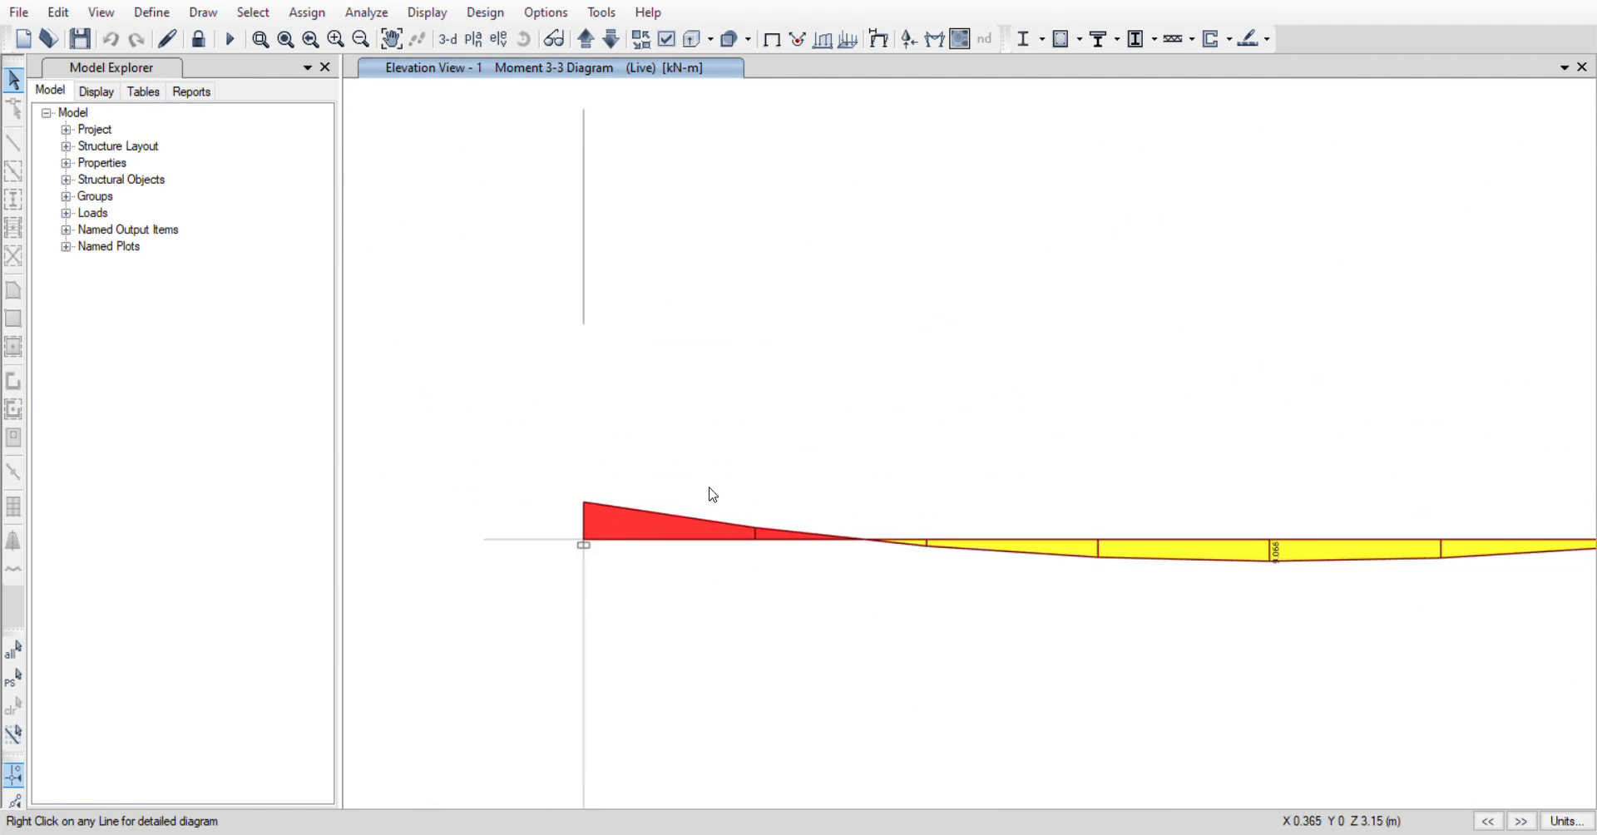
- Magnify the base of the moment diagram at the grid A support with a zoom window
scroll(588, 553, up, 4)
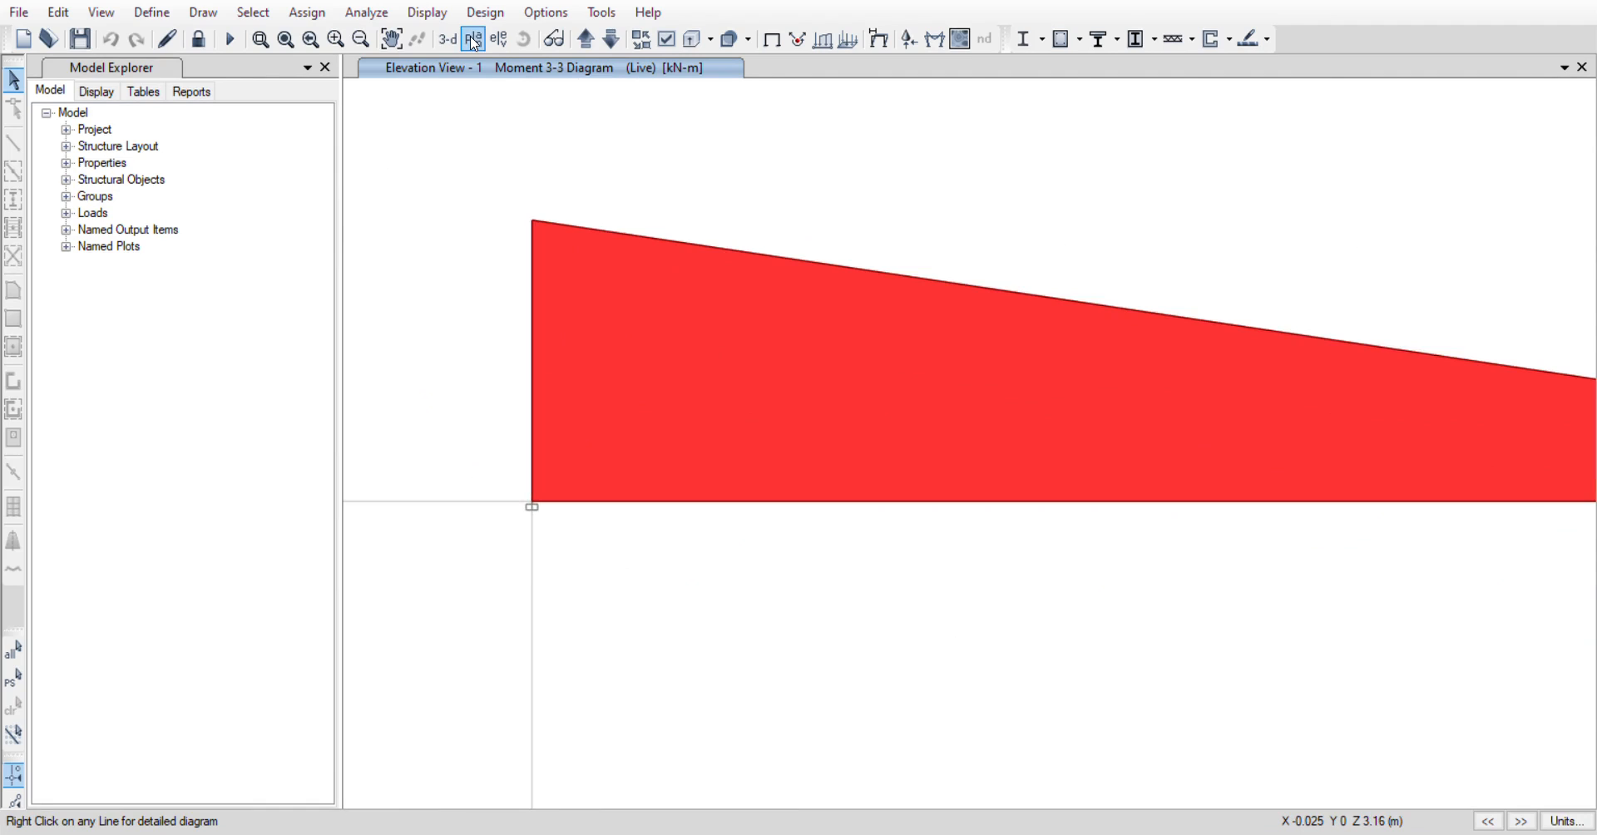
click(333, 41)
click(333, 41)
scroll(810, 288, down, 4)
scroll(621, 322, up, 6)
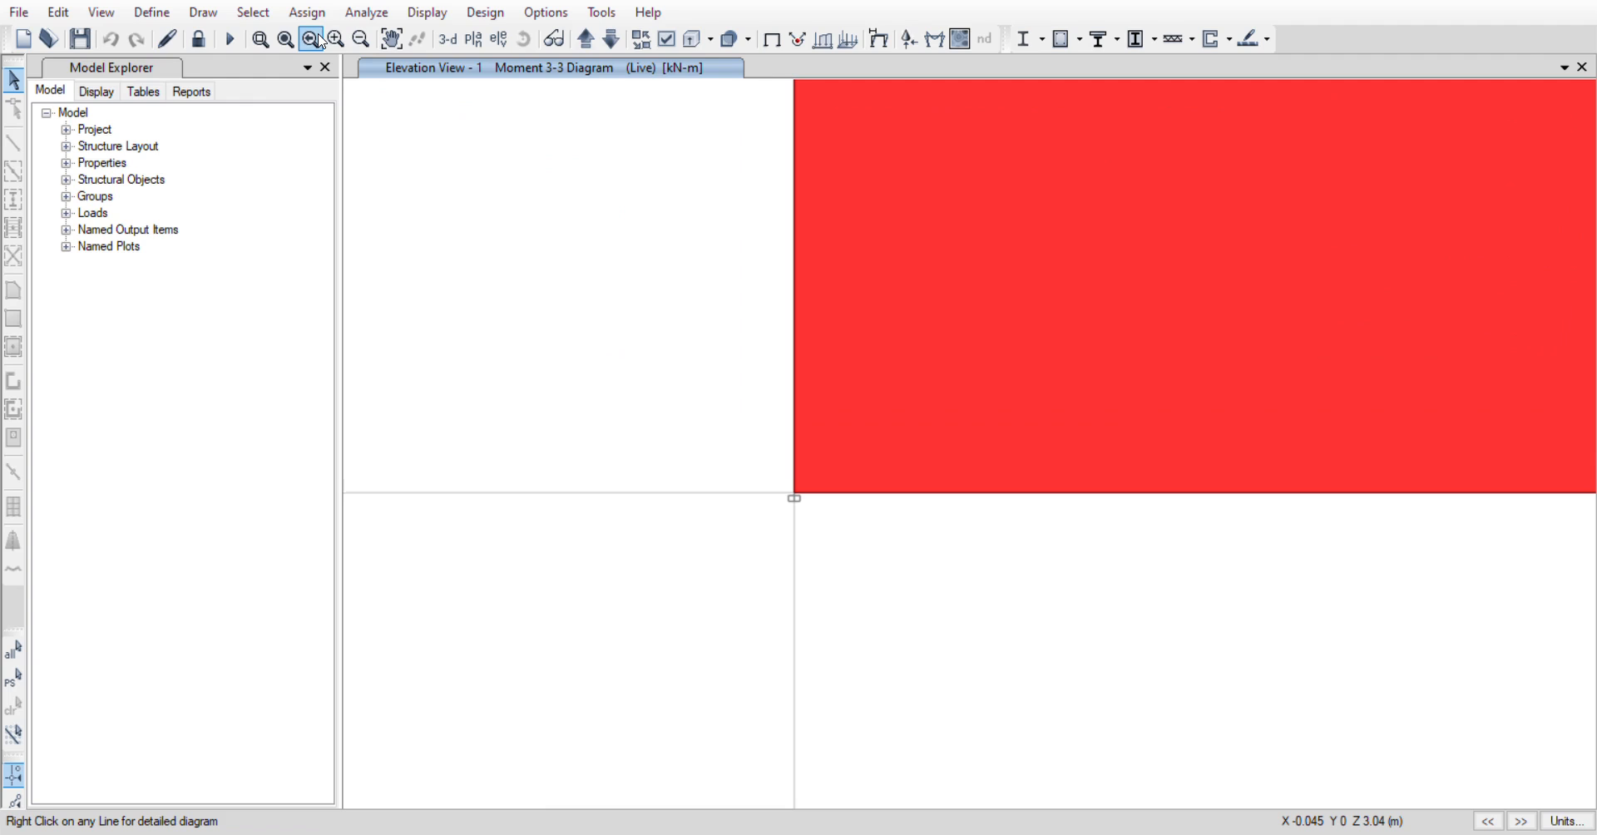
click(260, 40)
drag(793, 381, 901, 634)
mouse_move(827, 420)
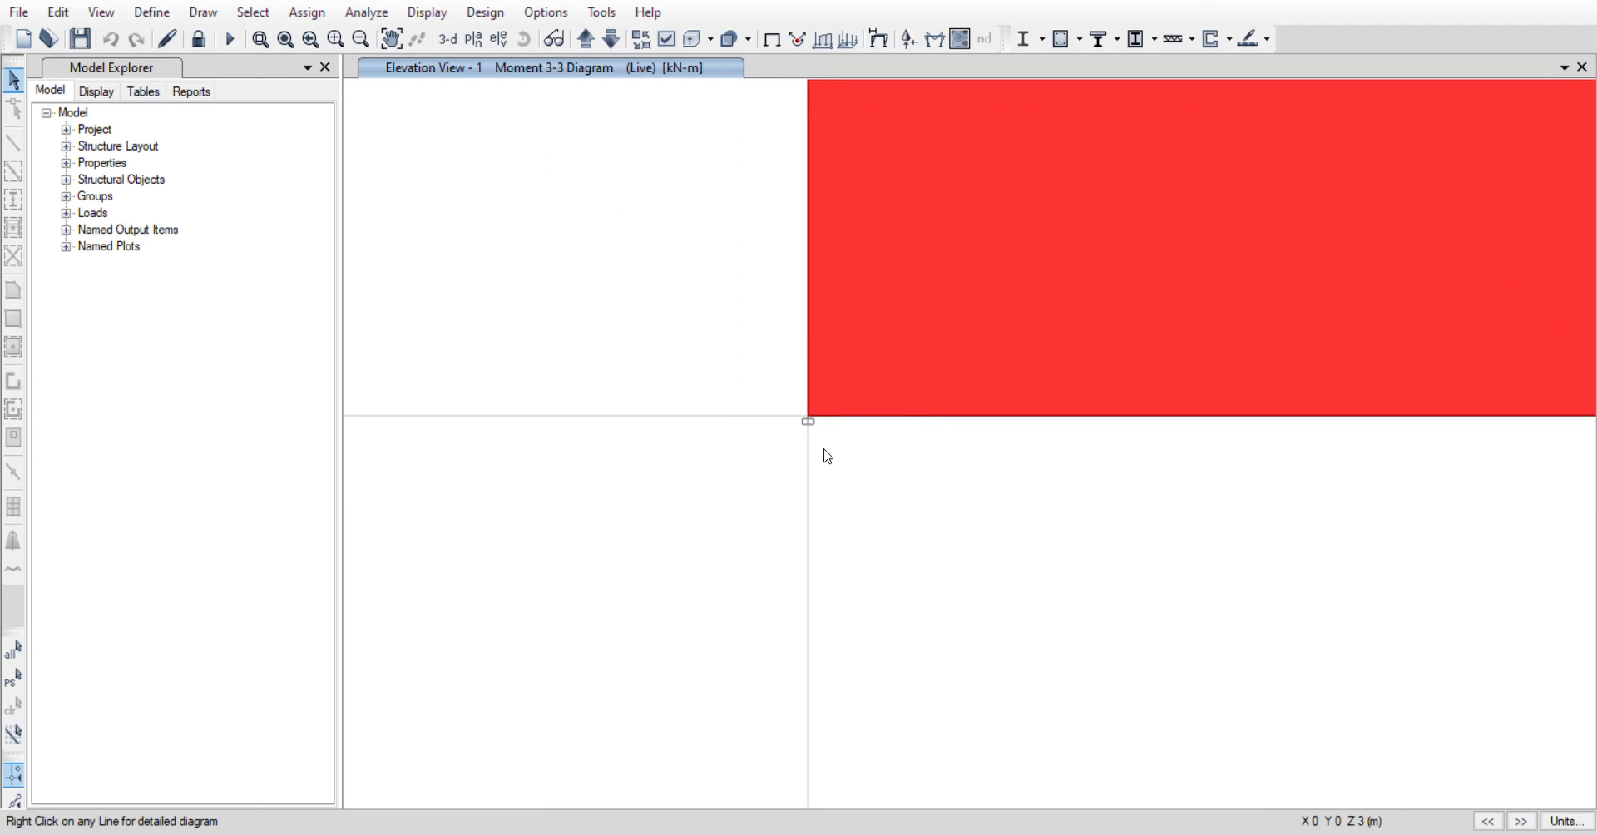
- Check the moment value at the grid A joint at close range
click(813, 425)
click(812, 425)
scroll(808, 417, up, 15)
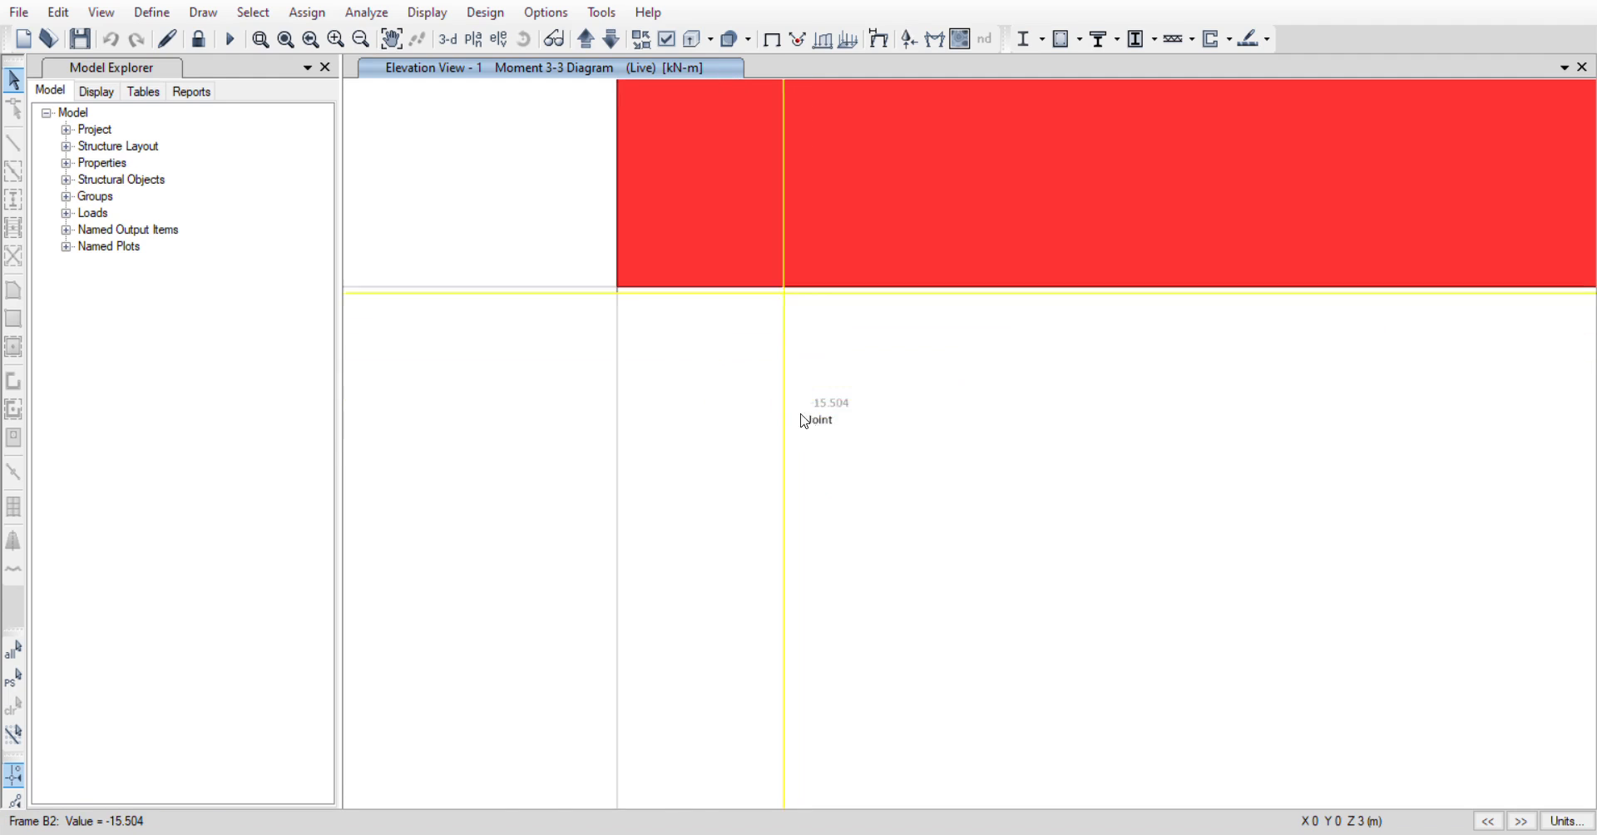
mouse_move(581, 228)
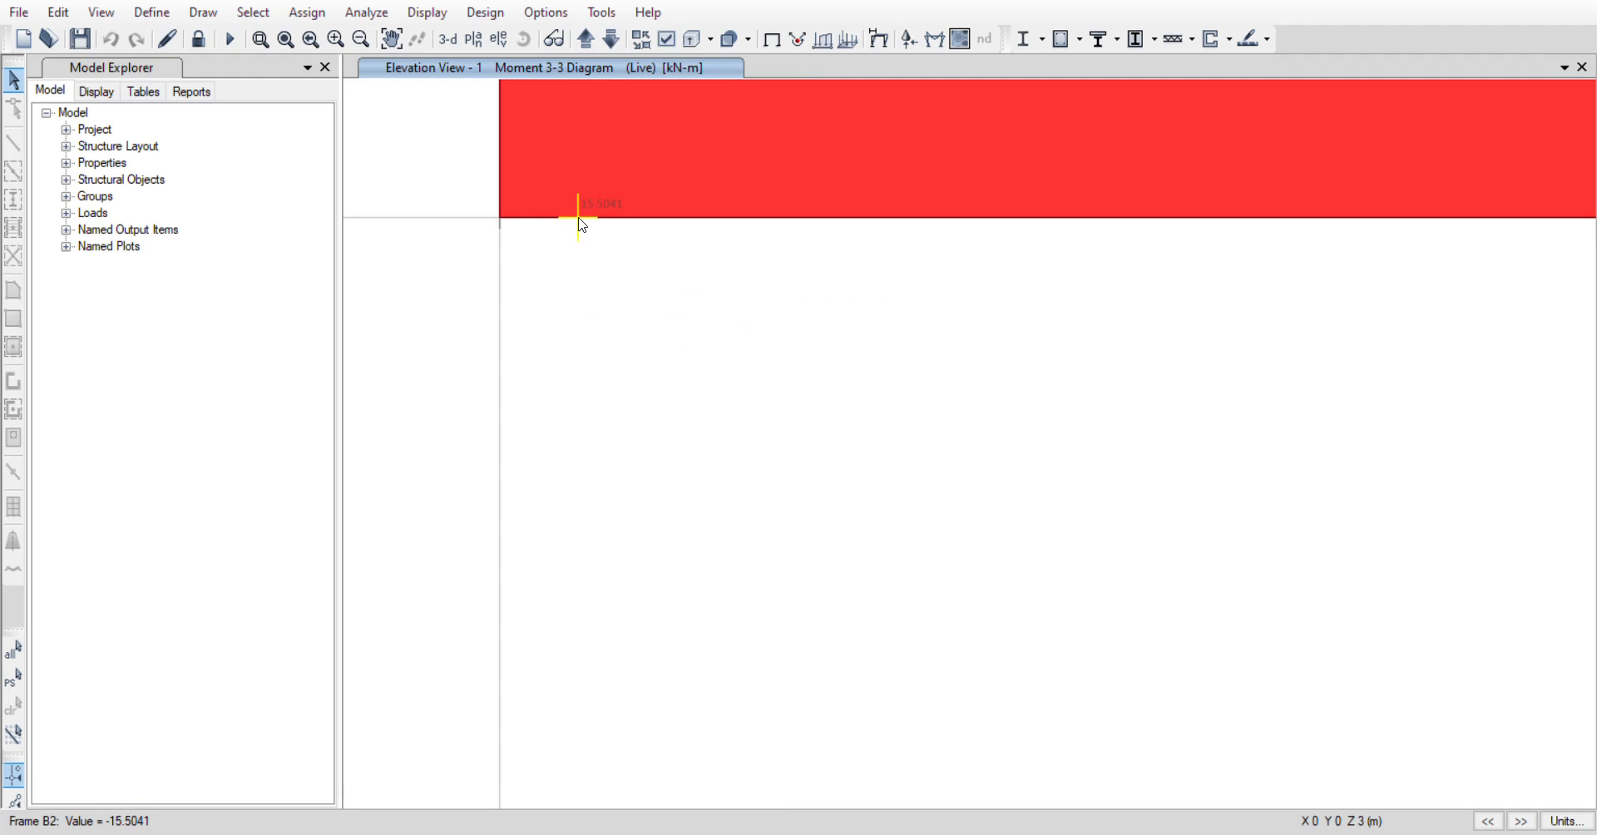
mouse_move(500, 221)
middle_drag(500, 220, 629, 405)
- Compare the labelled moments along the full beam and reread the end moment at grid A
scroll(630, 404, down, 3)
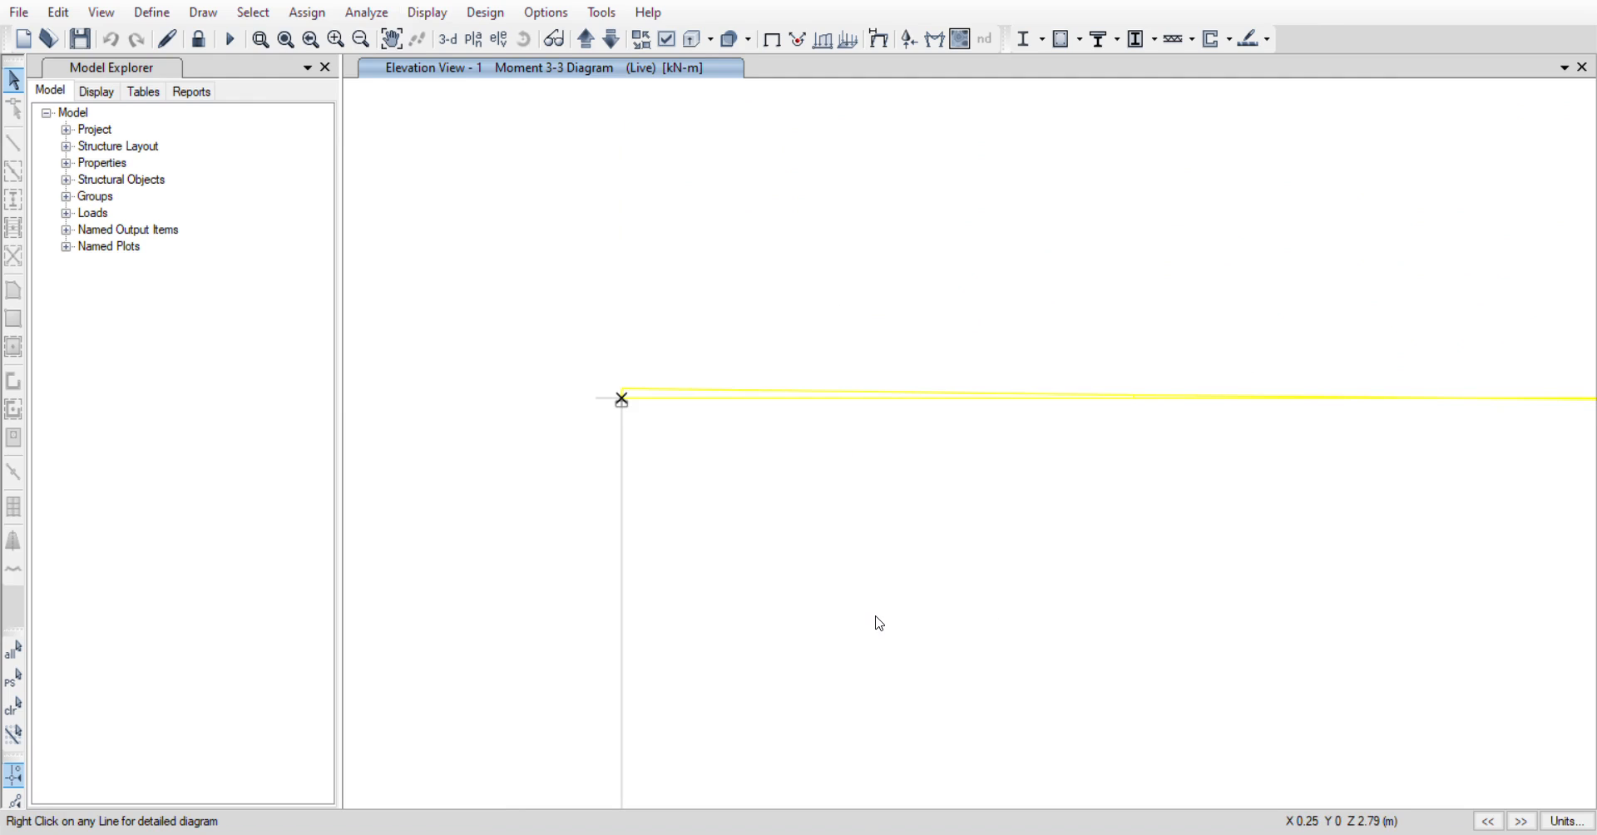
scroll(670, 421, down, 3)
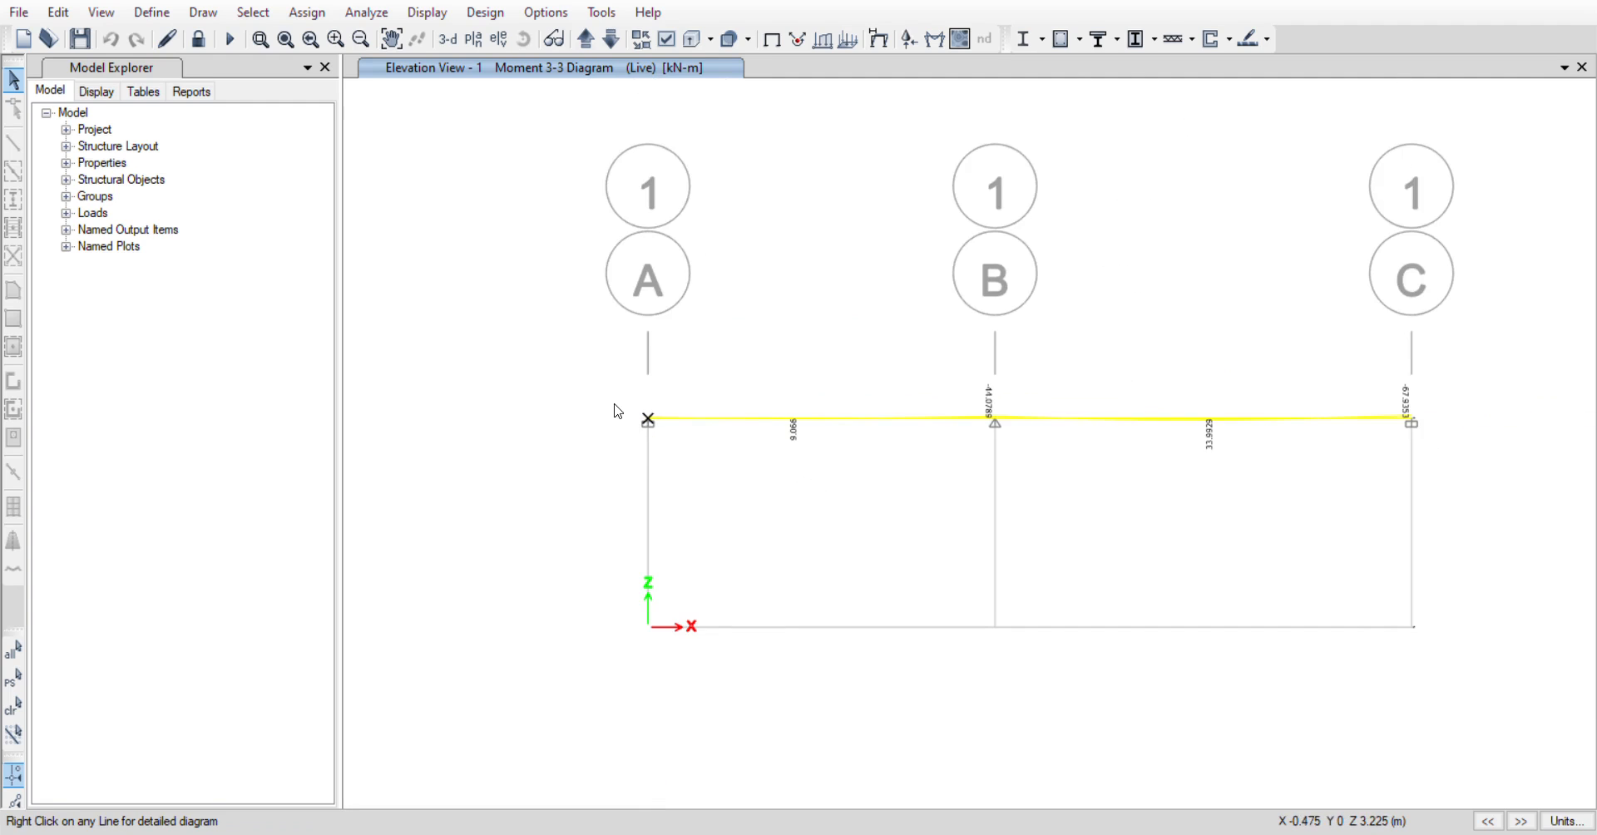
scroll(845, 514, up, 5)
scroll(659, 361, up, 5)
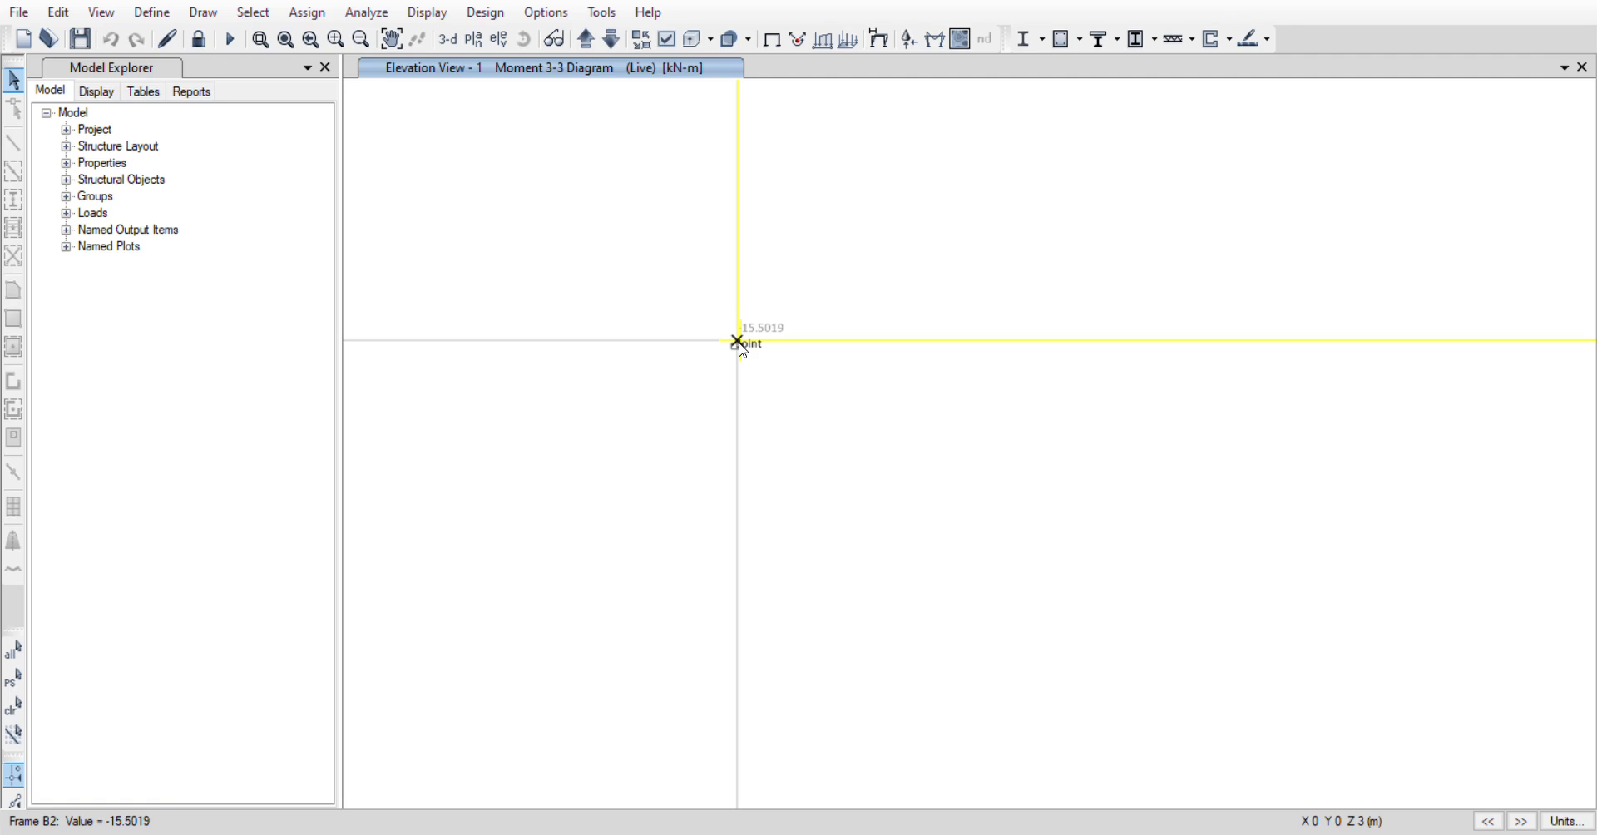
scroll(740, 344, down, 5)
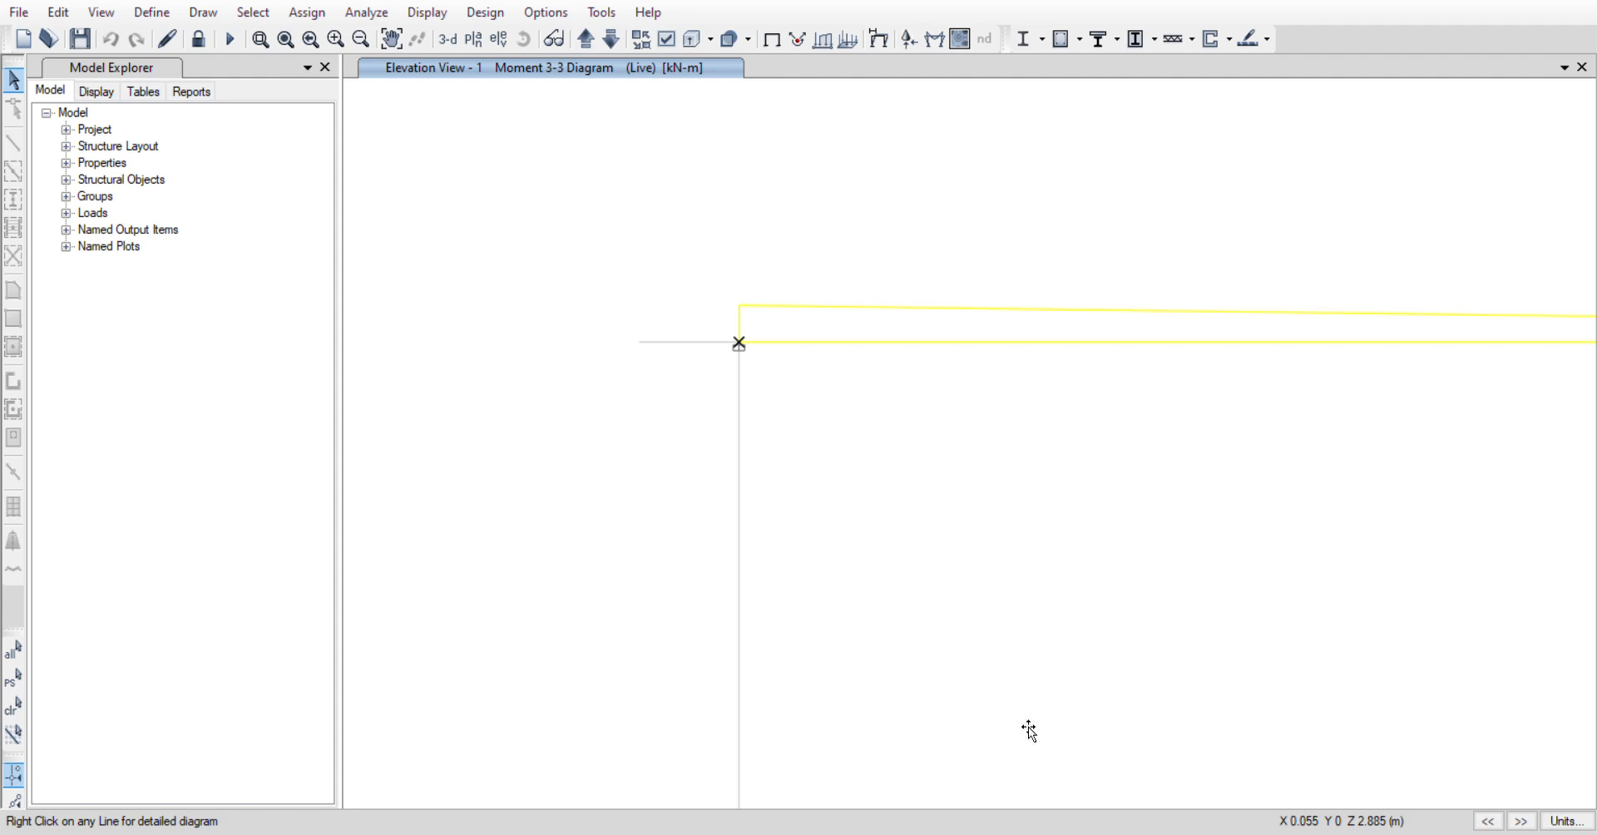
- Examine the moment label at the pinned support on grid B at close range
scroll(766, 609, down, 12)
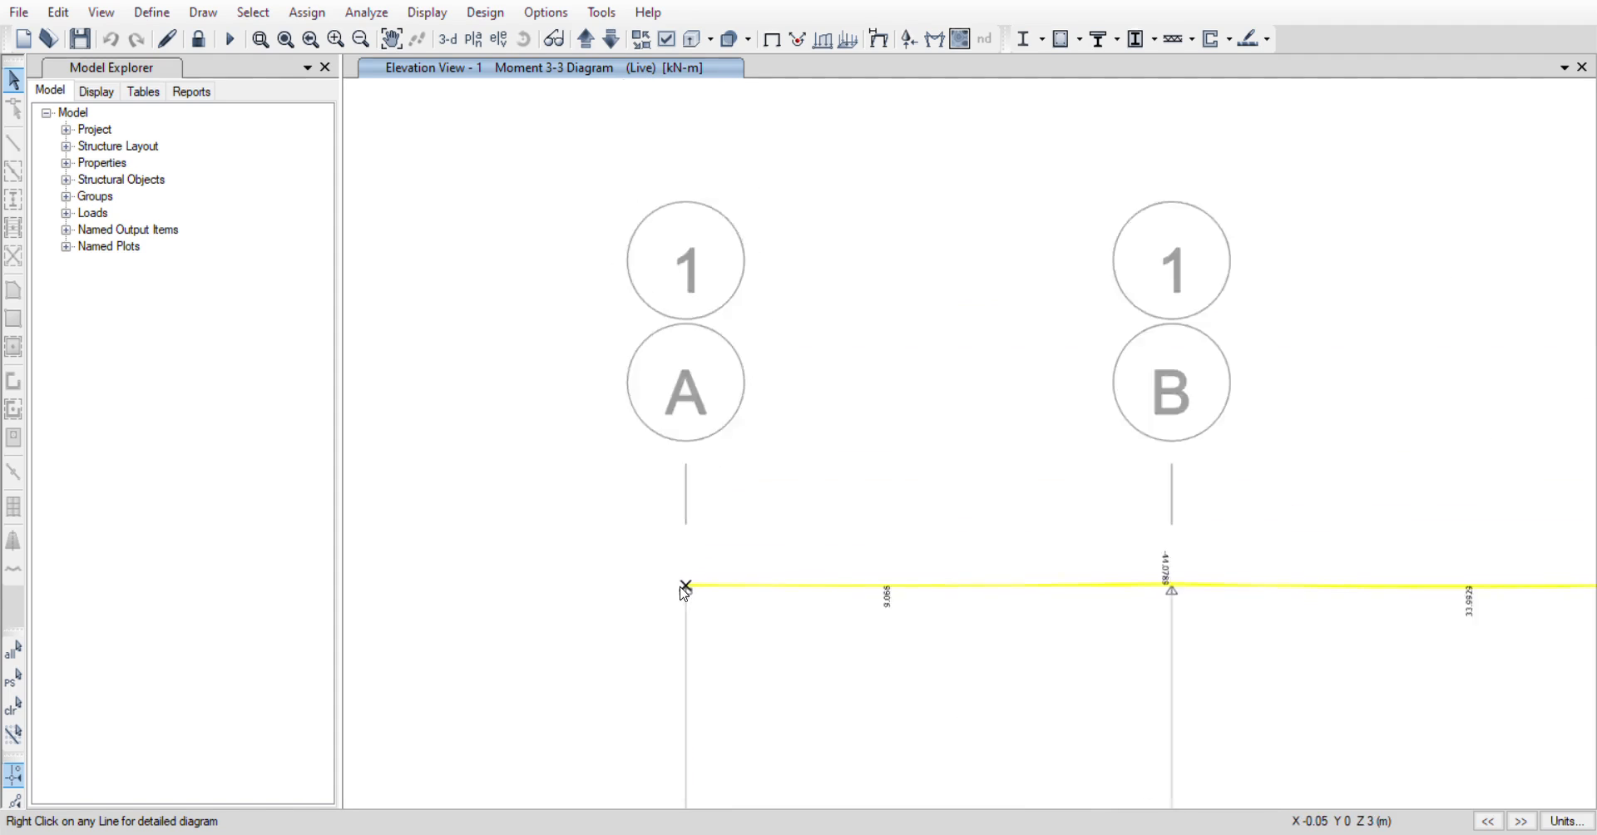
scroll(907, 619, up, 6)
scroll(724, 406, up, 7)
scroll(795, 427, down, 5)
scroll(959, 571, up, 2)
scroll(744, 375, up, 1)
scroll(744, 374, up, 5)
scroll(1009, 713, up, 9)
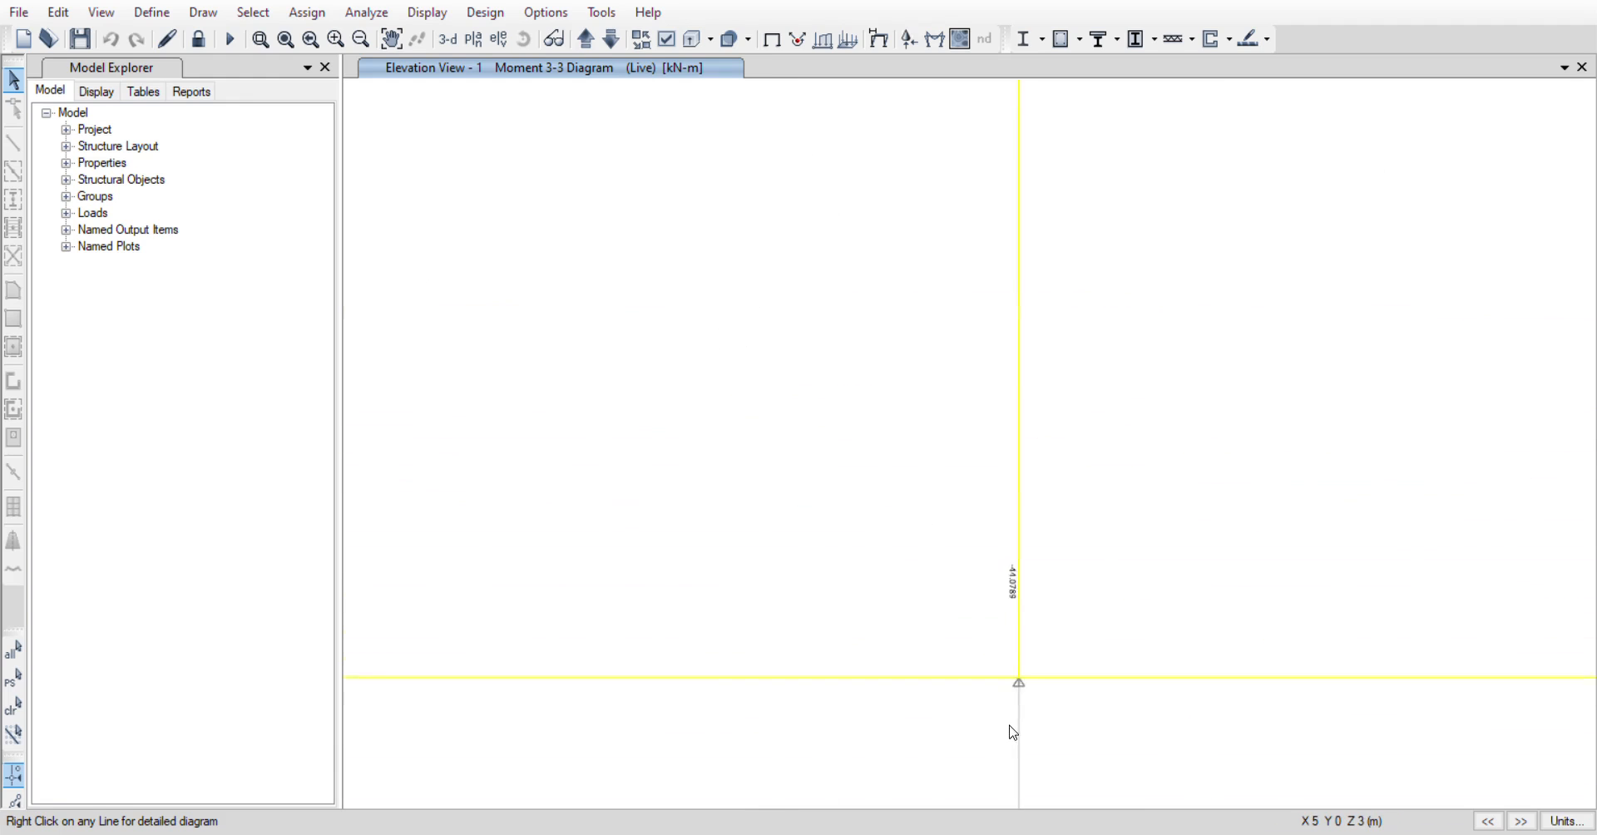
scroll(1017, 586, down, 4)
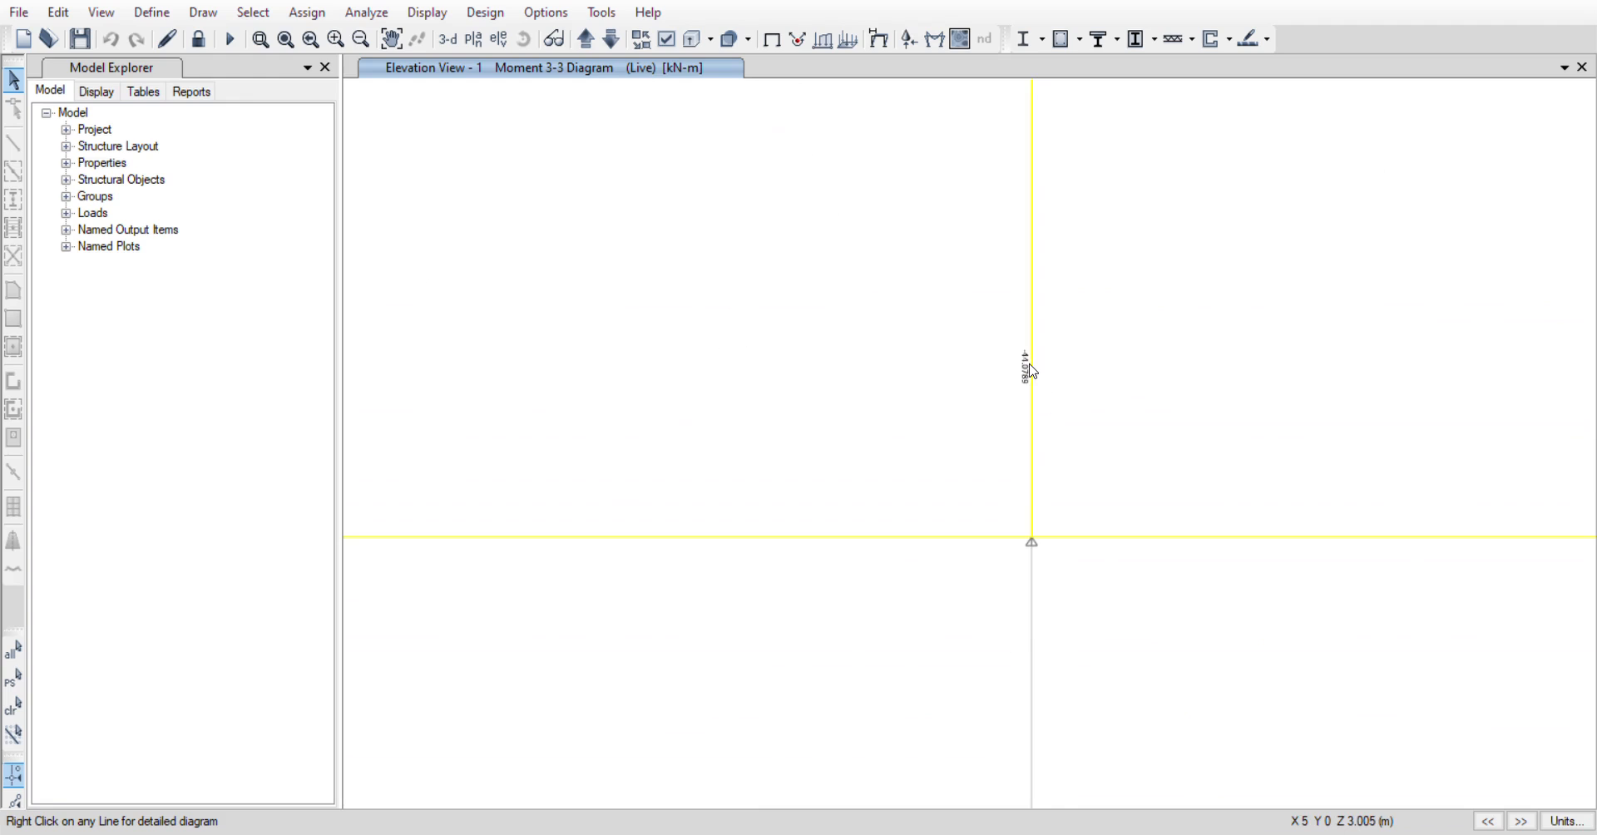
scroll(1029, 366, up, 1)
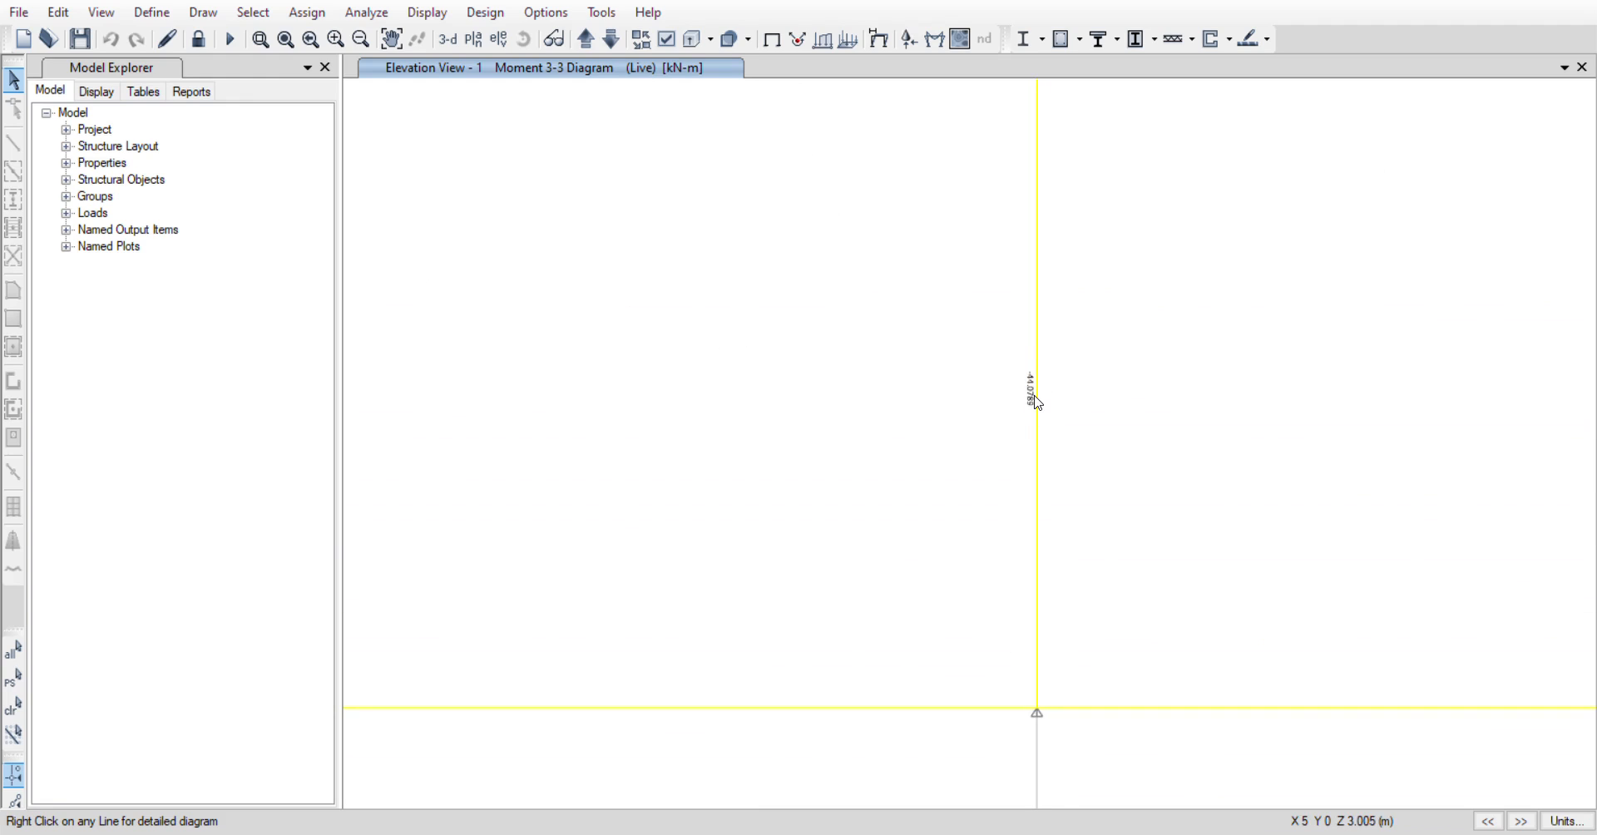
scroll(1040, 407, up, 1)
scroll(1059, 521, up, 2)
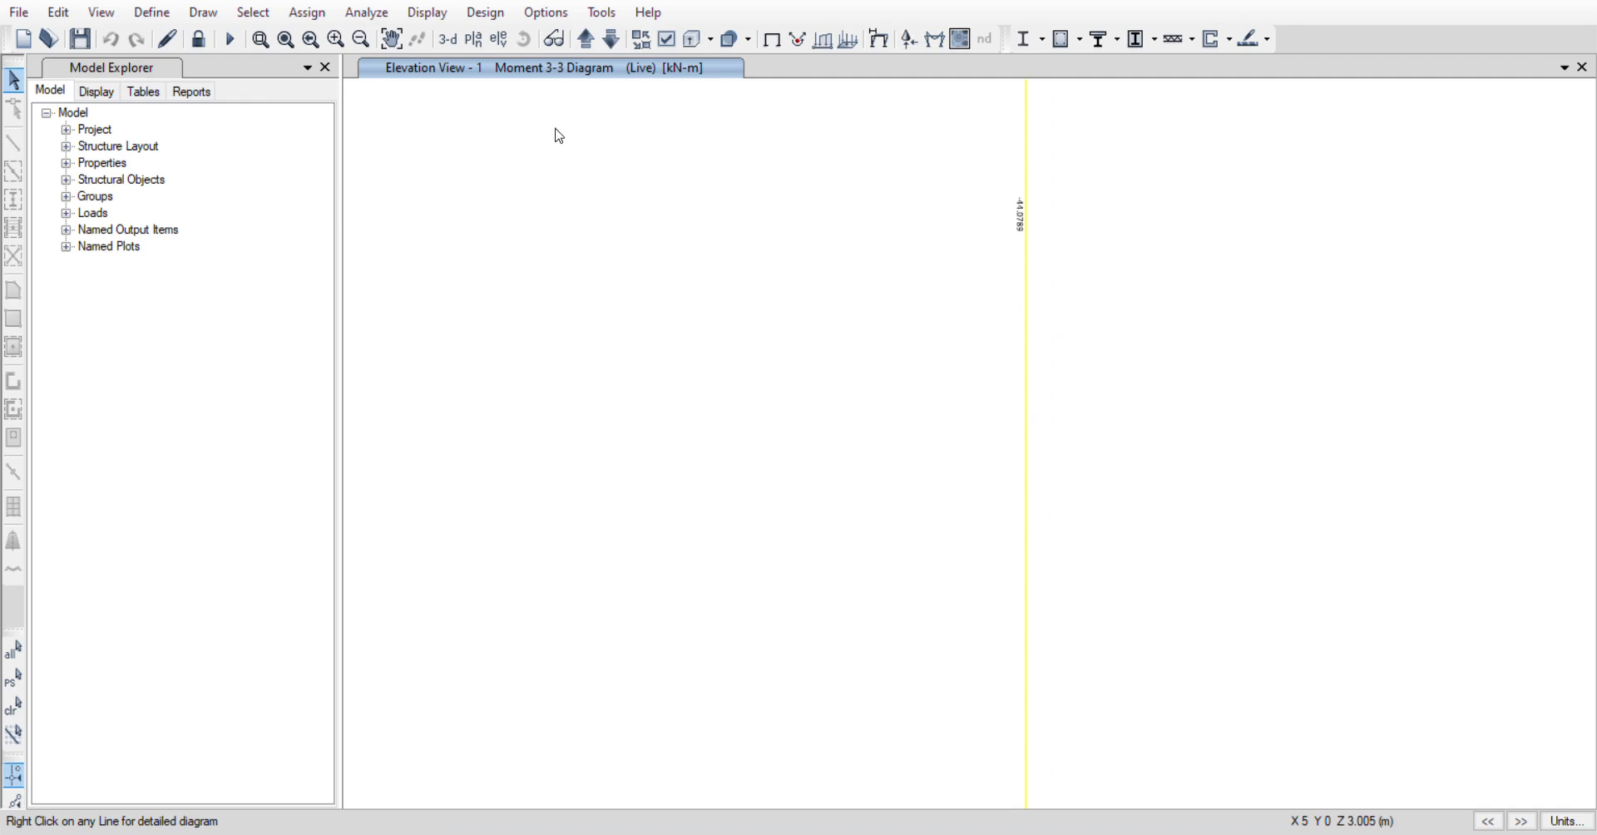
- Enlarge the area around the grid B moment label with a zoom window
click(260, 39)
drag(929, 137, 1081, 316)
scroll(1042, 474, up, 2)
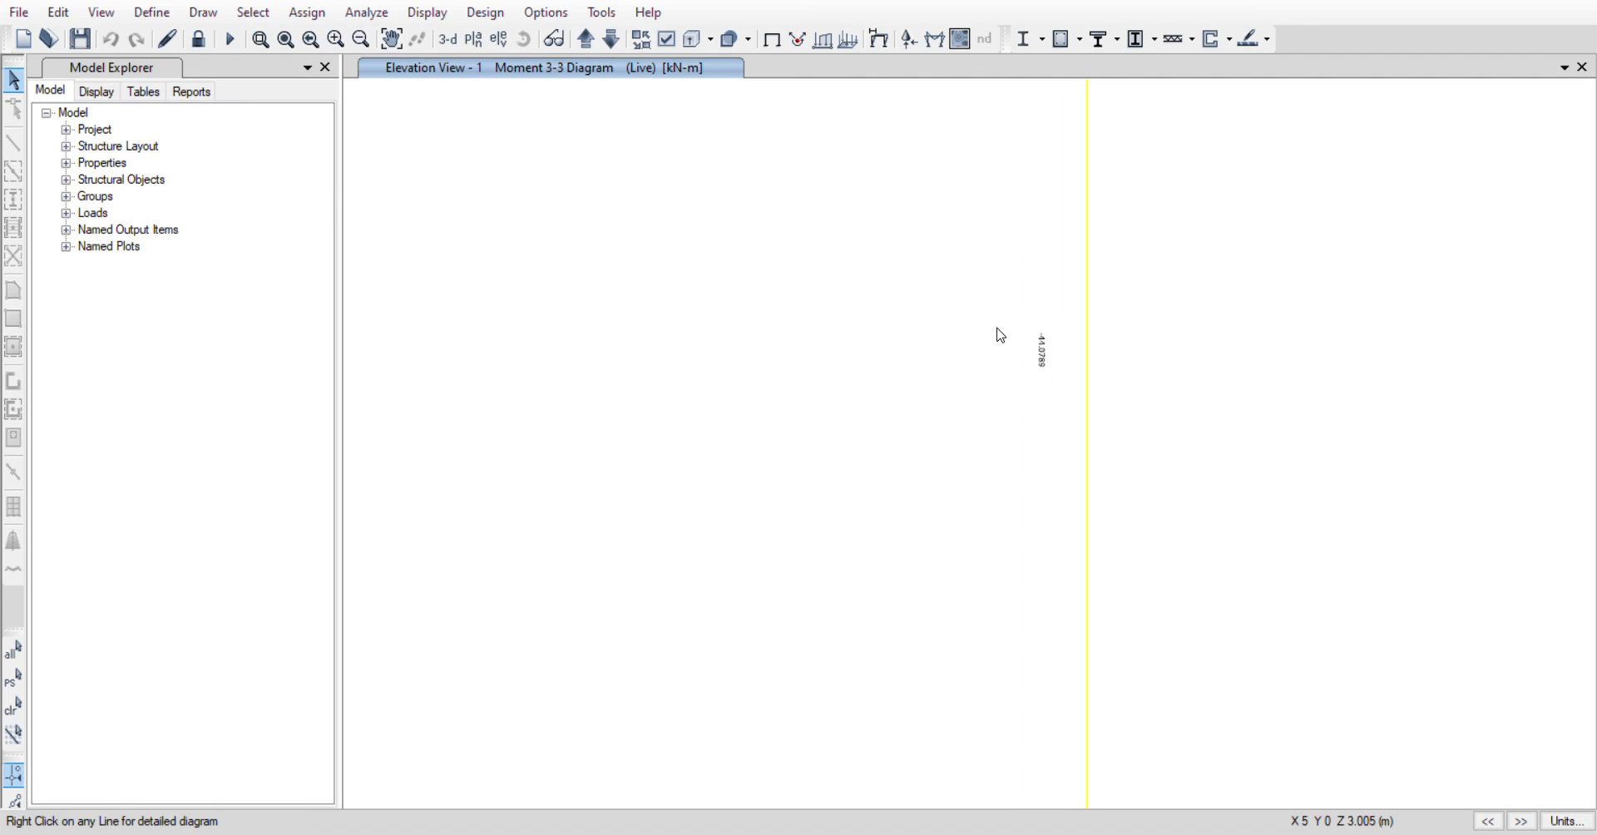
- Compare the moment labels at the grid B and grid C supports on the full live-load moment diagram
scroll(945, 350, down, 4)
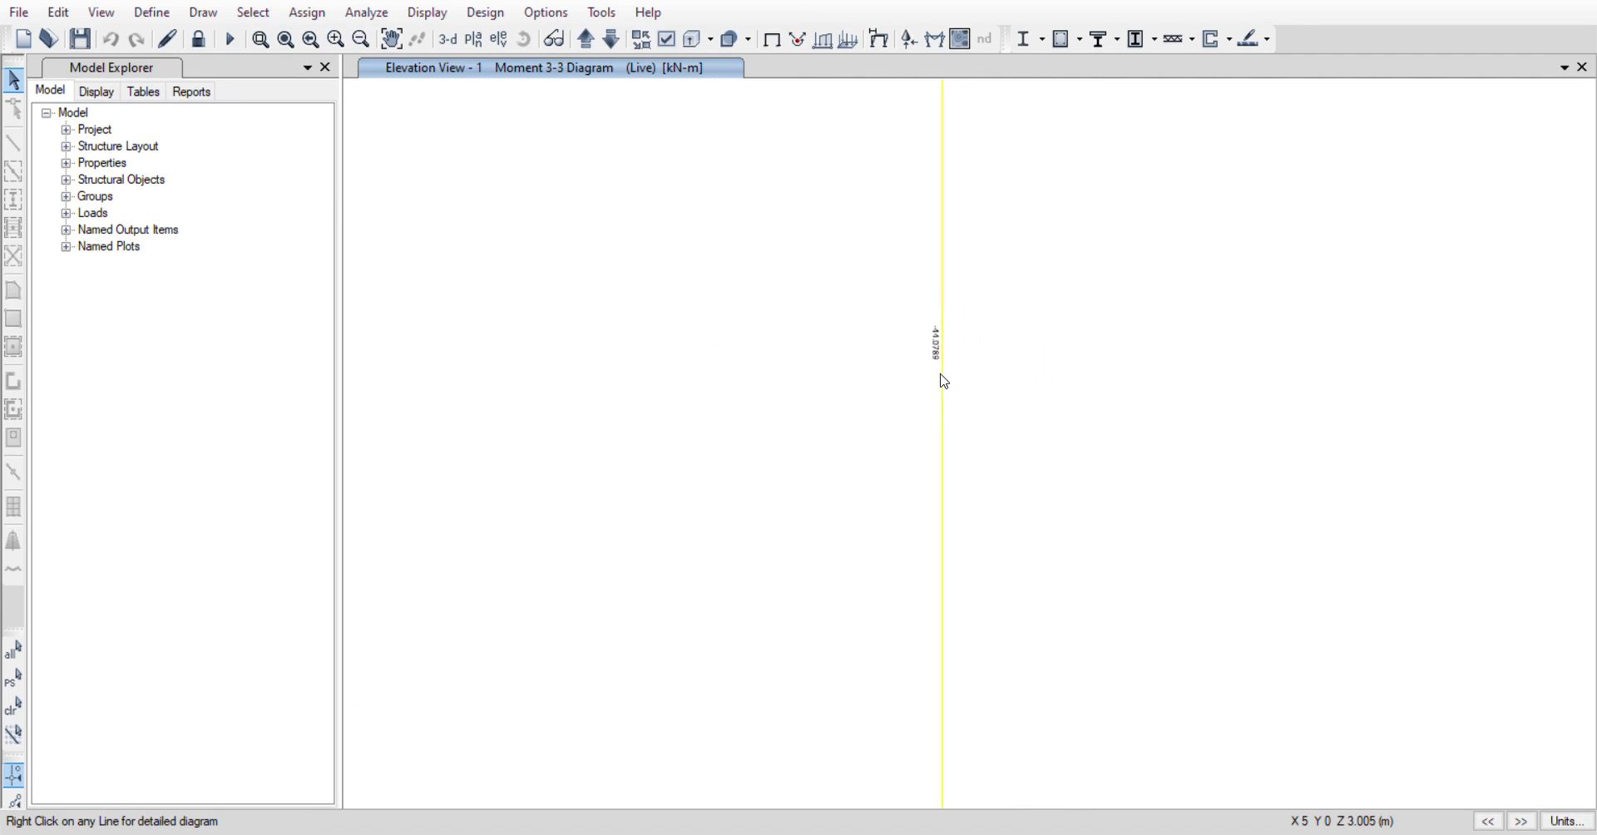
scroll(934, 424, down, 2)
scroll(882, 446, down, 2)
scroll(883, 448, down, 3)
scroll(884, 449, up, 3)
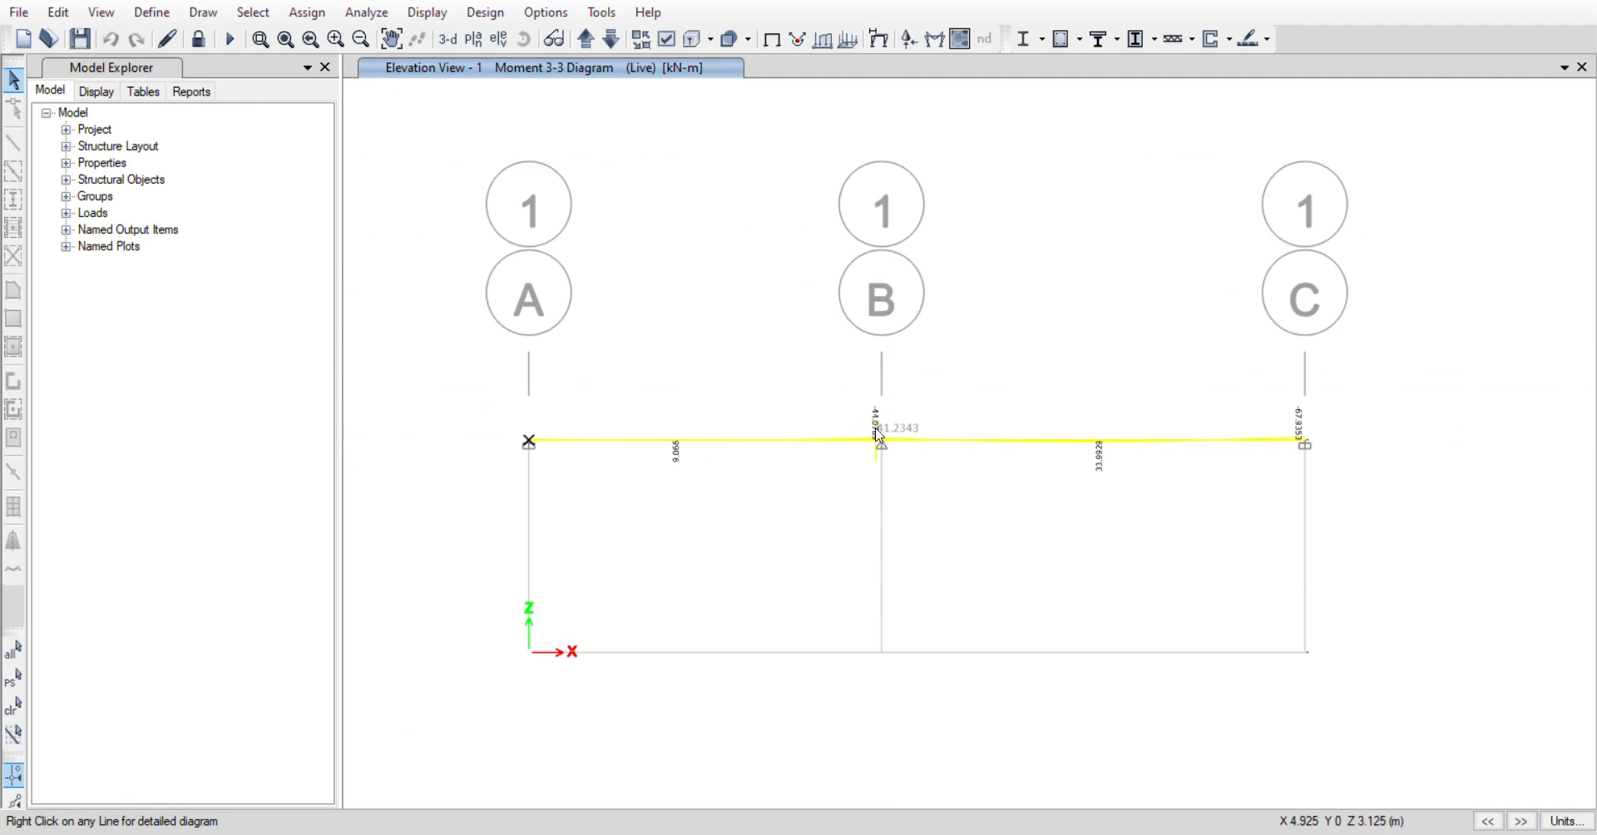
mouse_move(883, 447)
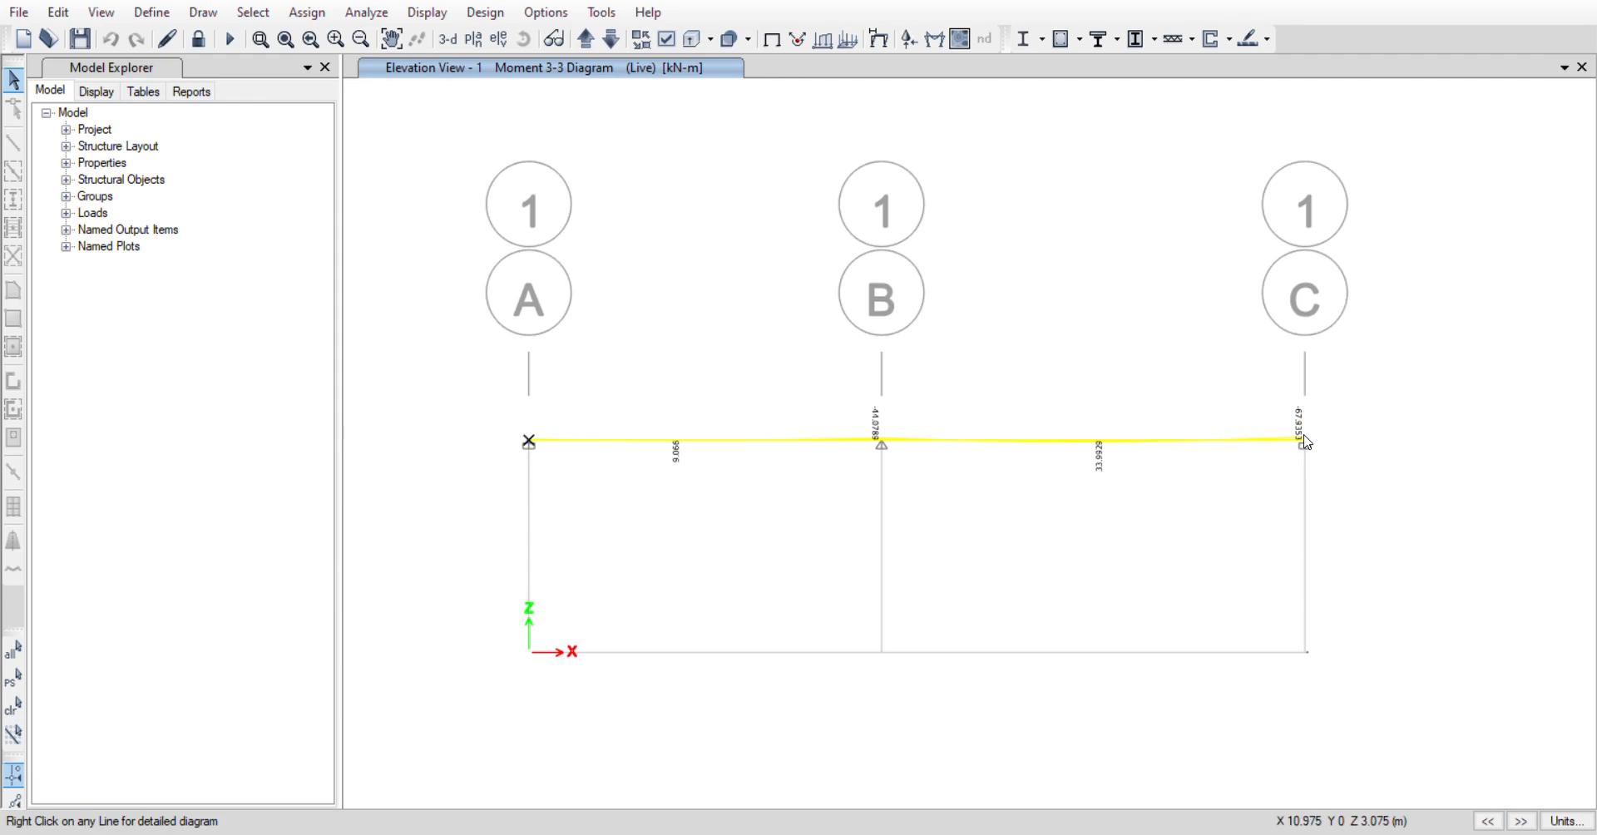
mouse_move(1310, 444)
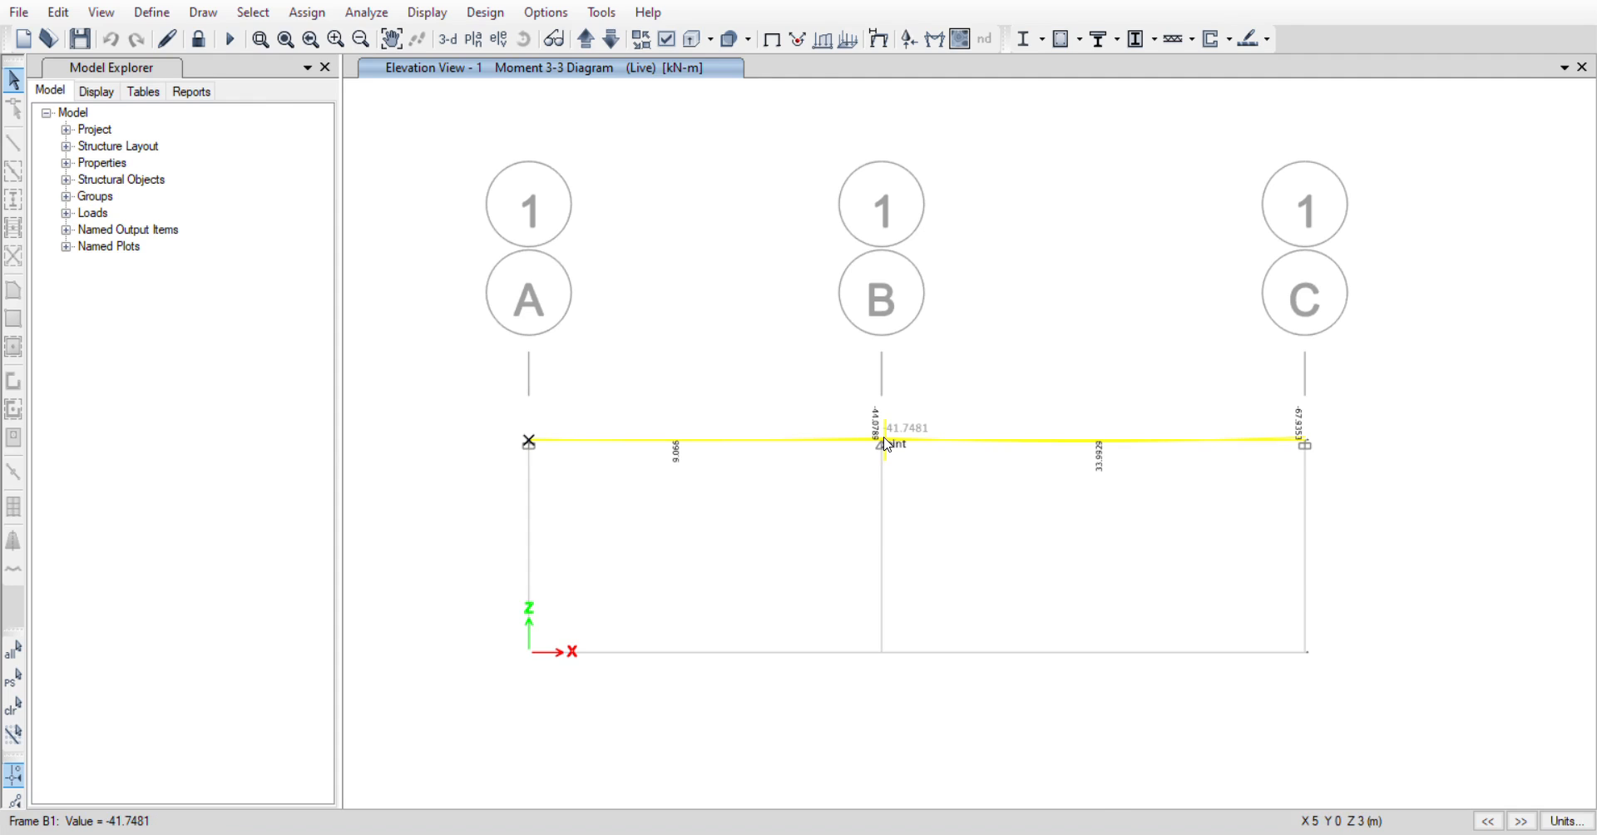
- Read the grid B support moment and the span moment between grids A and B at close range
scroll(887, 445, up, 2)
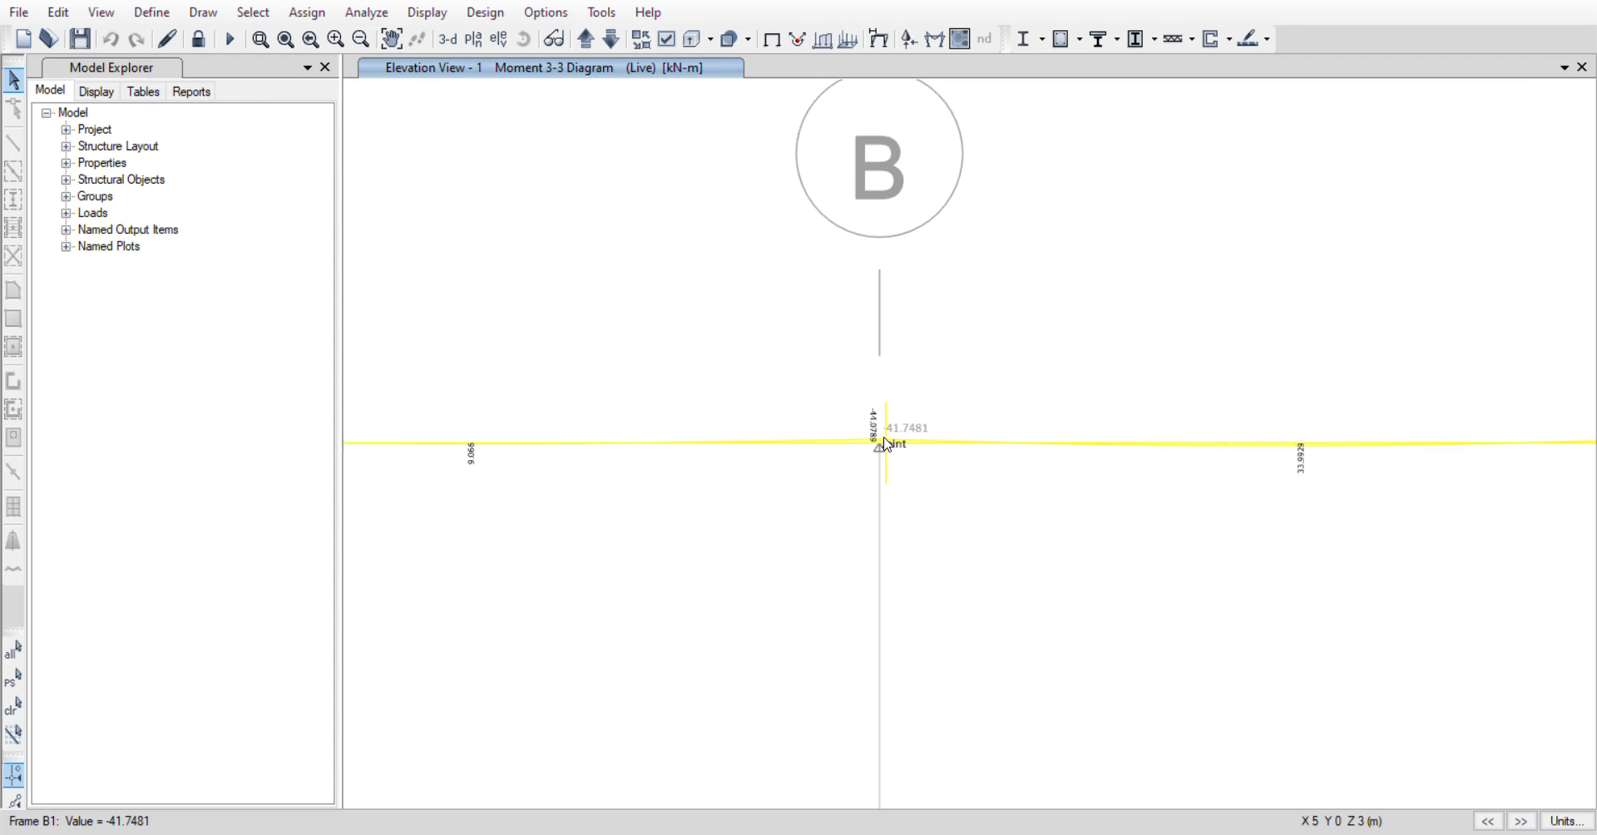
scroll(887, 445, down, 4)
scroll(886, 445, up, 2)
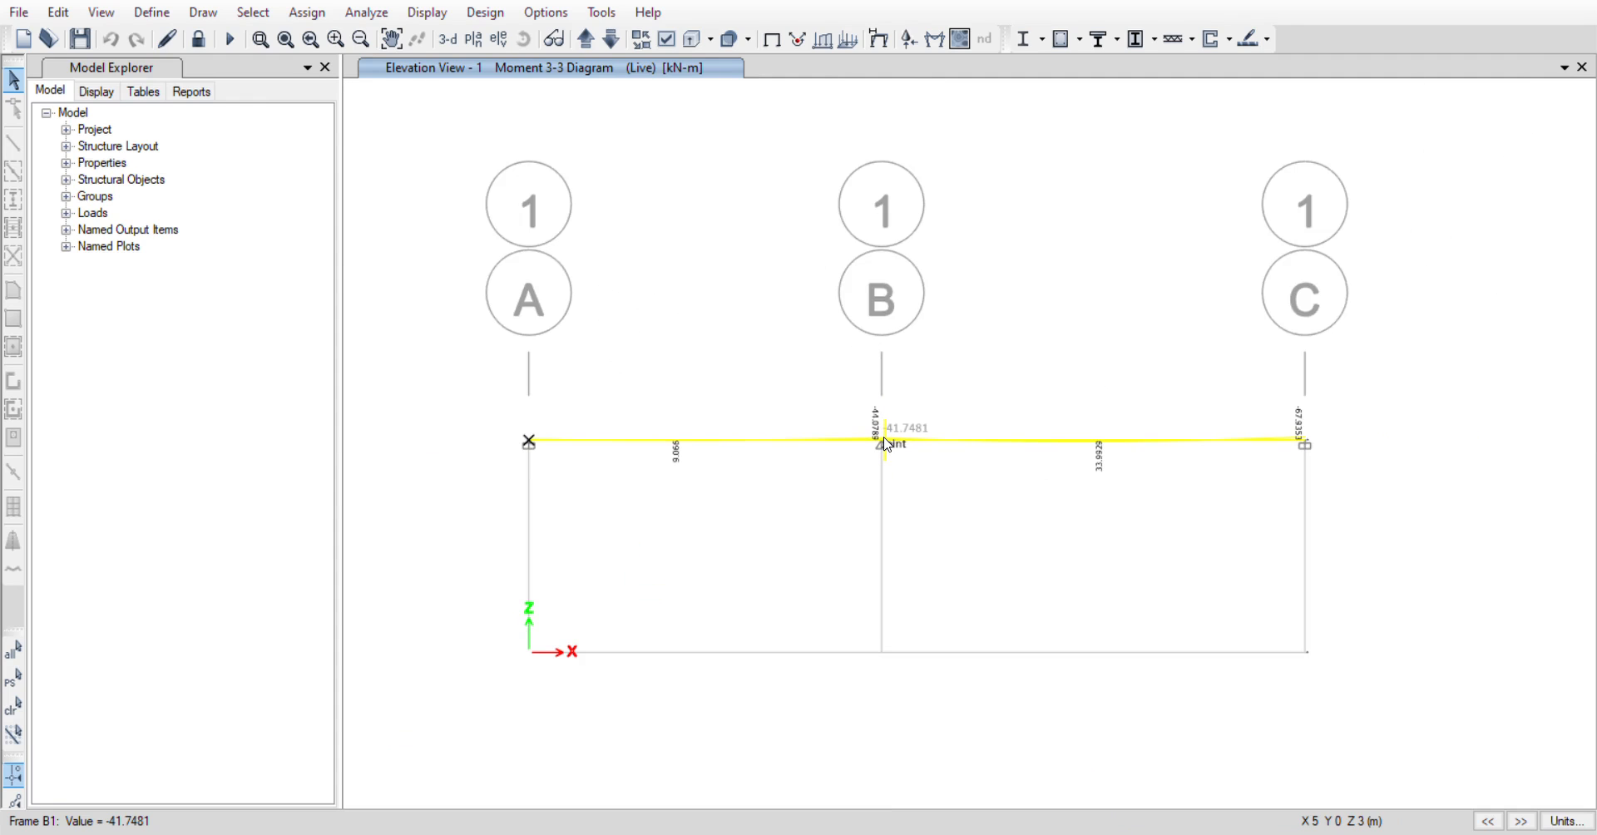
scroll(658, 449, up, 4)
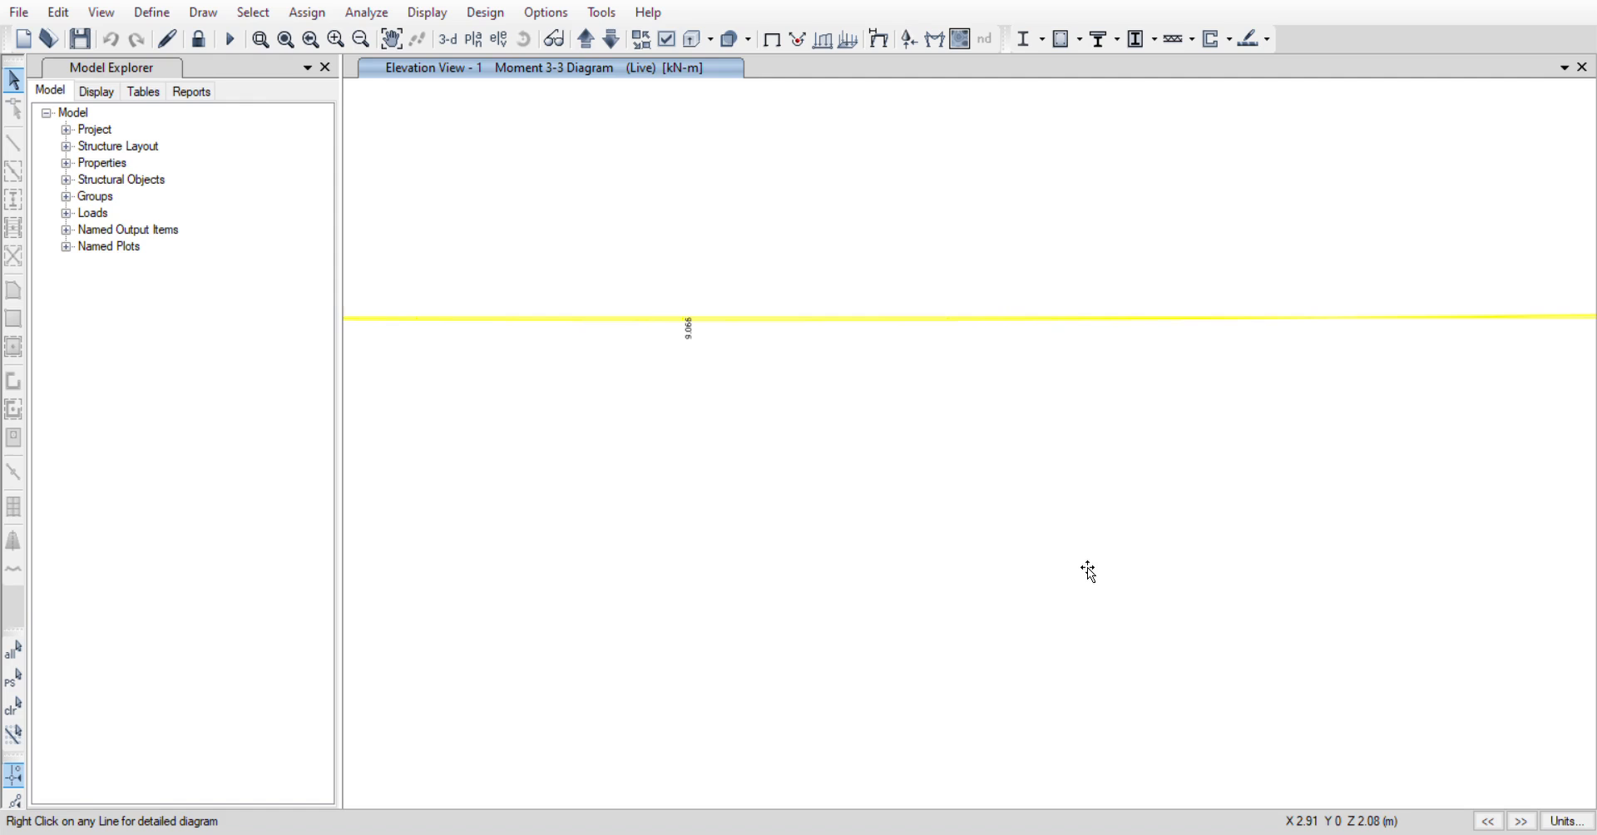
scroll(766, 593, down, 5)
scroll(940, 653, up, 4)
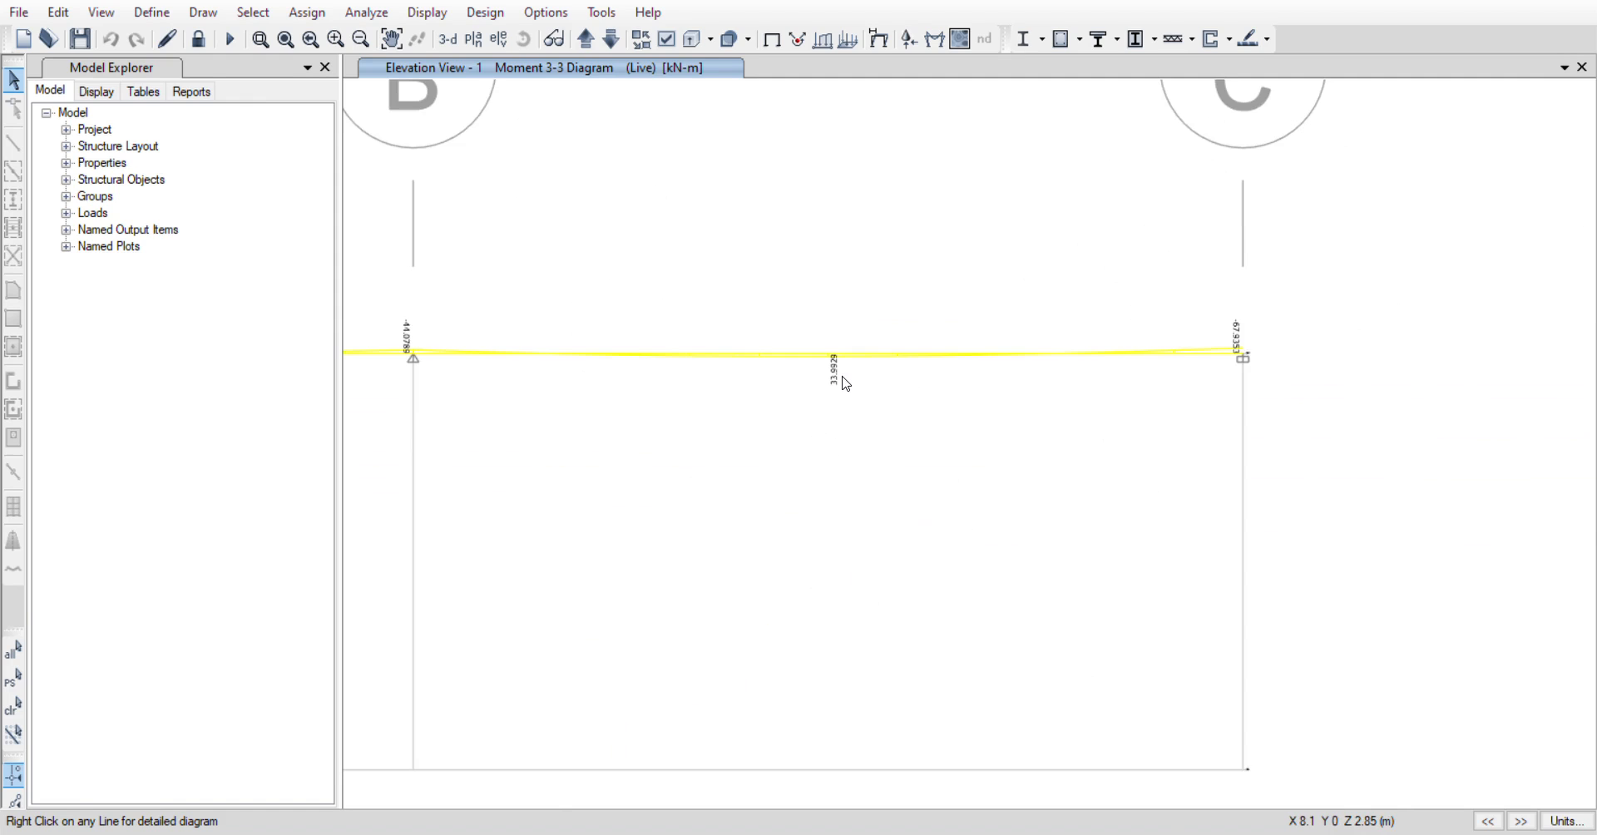
- Examine the span moment between grids B and C against the moments in the whole beam
scroll(915, 458, down, 5)
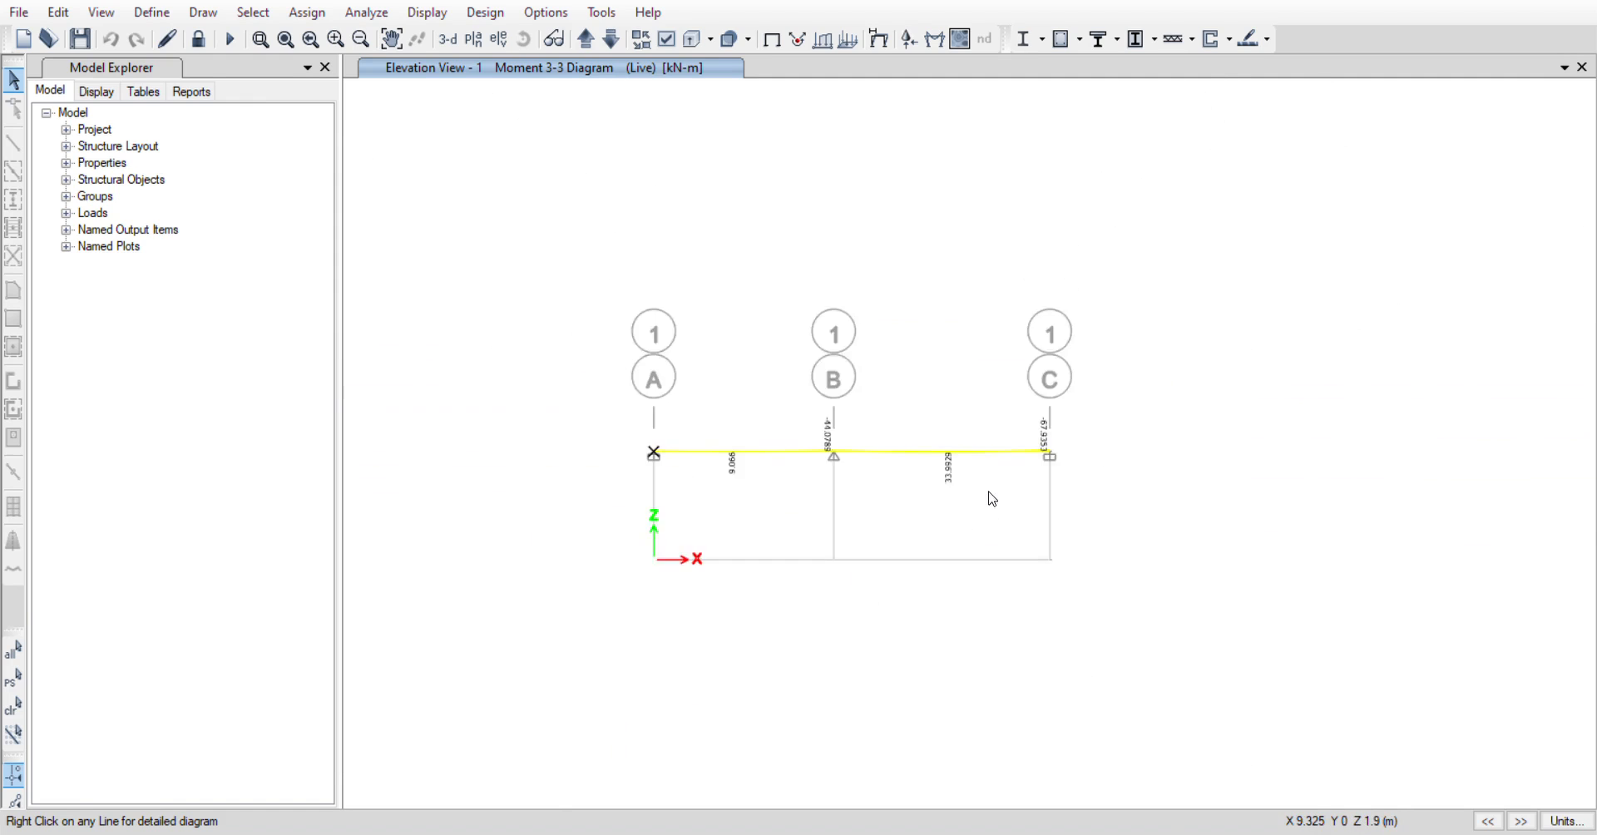
scroll(865, 457, up, 5)
scroll(811, 441, down, 5)
scroll(763, 464, up, 7)
scroll(828, 416, down, 5)
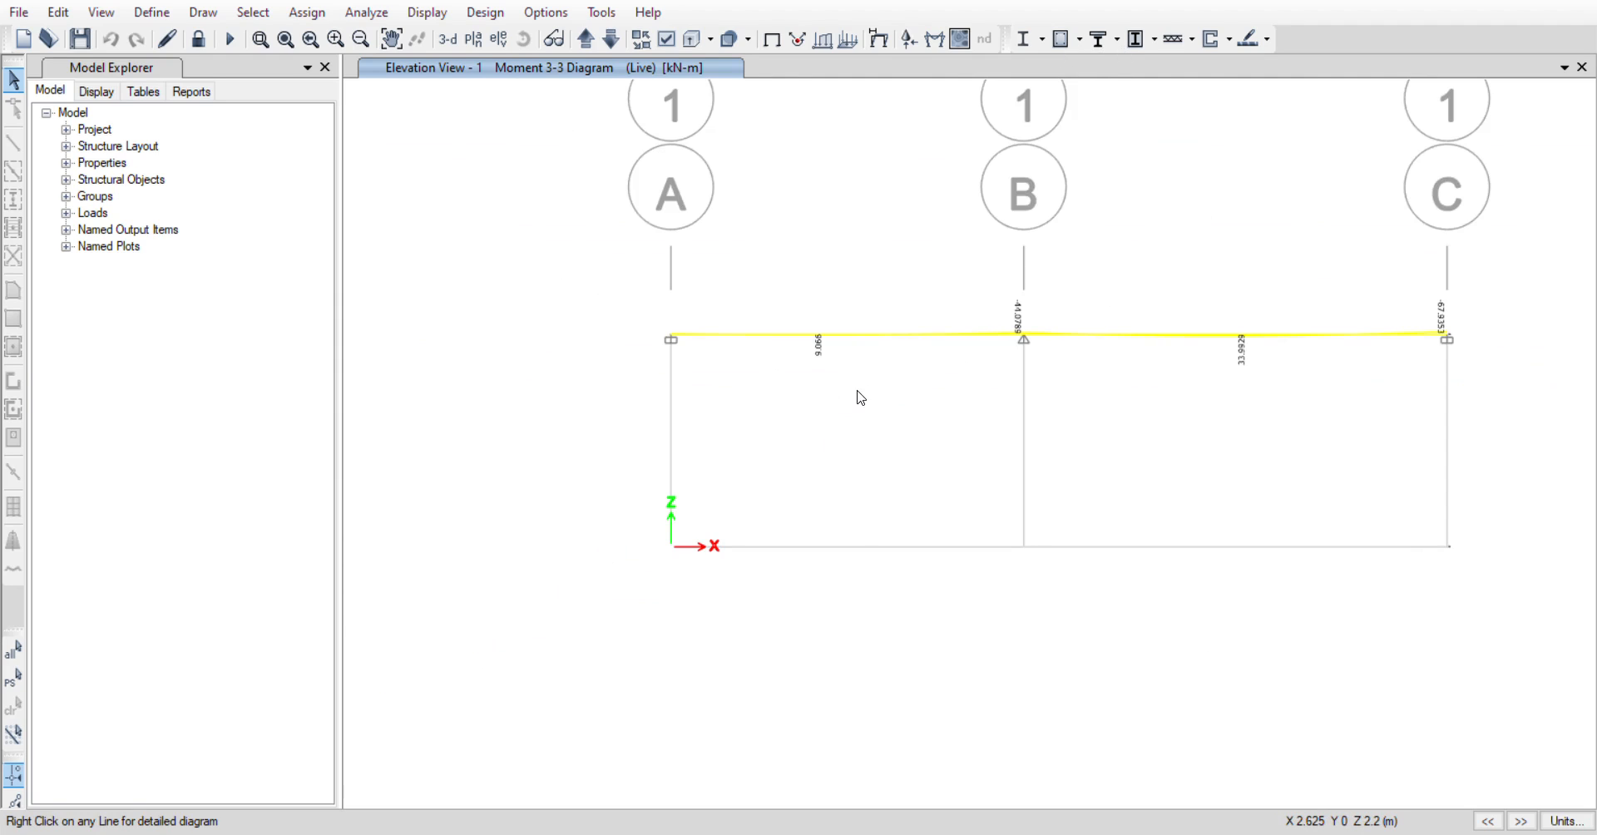
- Inspect the moment values along the A–B span and just beyond the grid B support
scroll(890, 331, up, 1)
scroll(890, 330, up, 1)
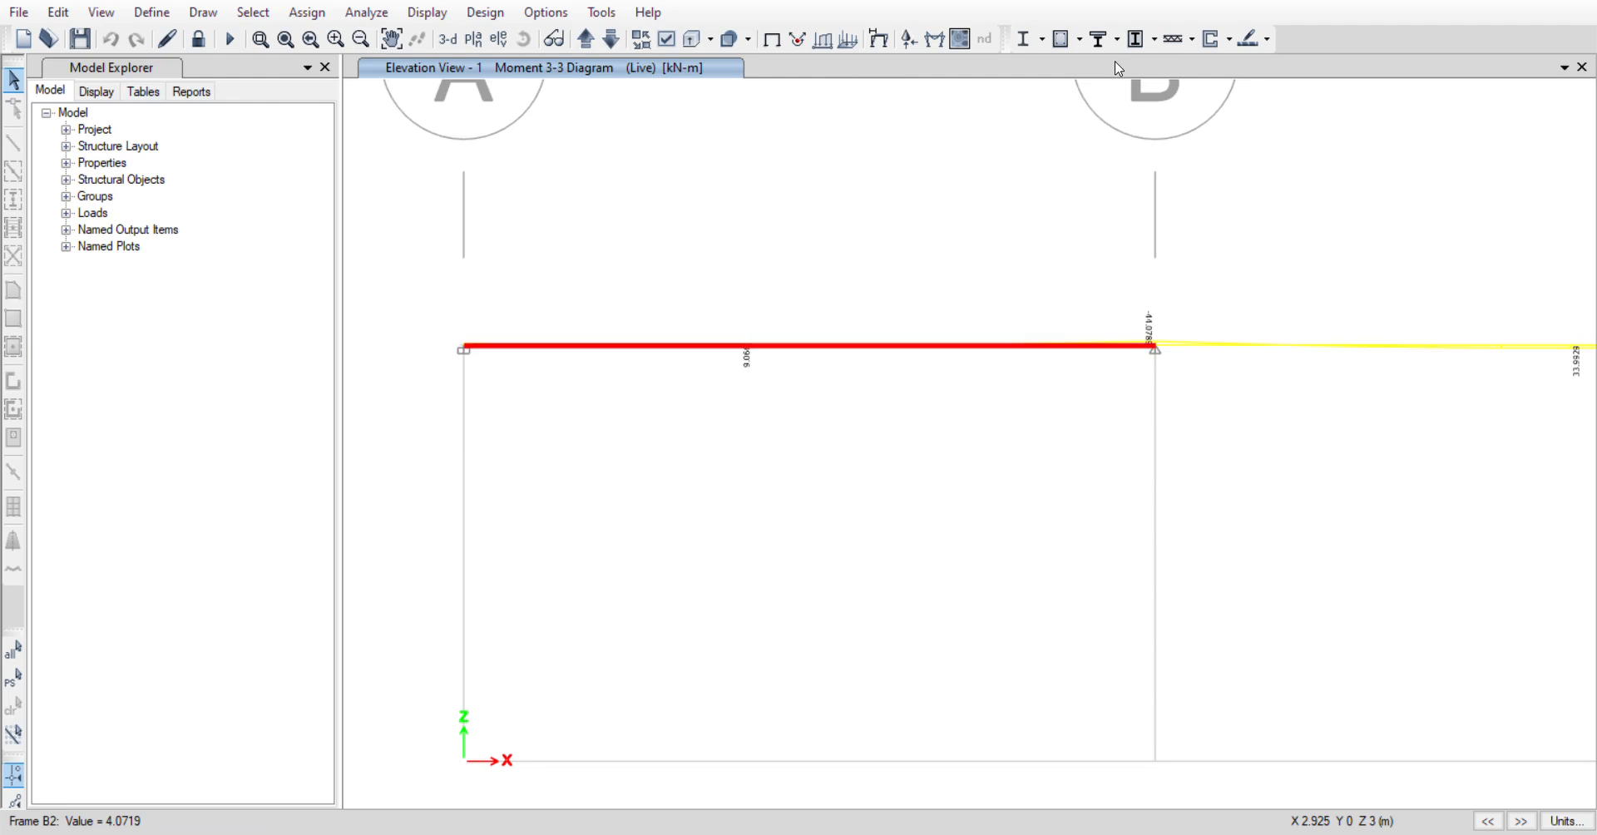
mouse_move(1245, 347)
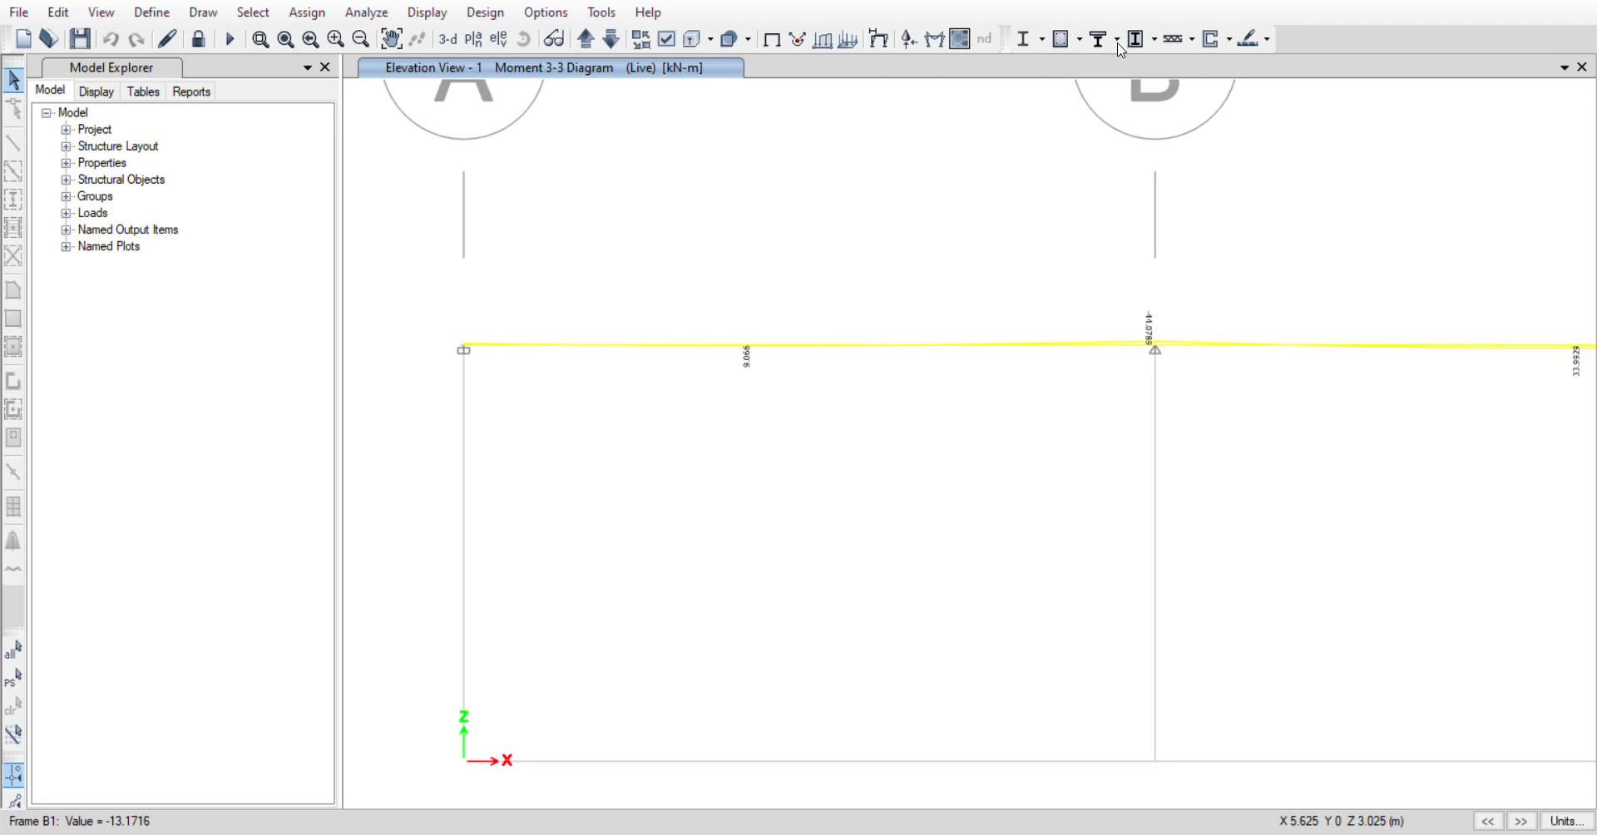
scroll(642, 425, down, 5)
scroll(643, 450, up, 3)
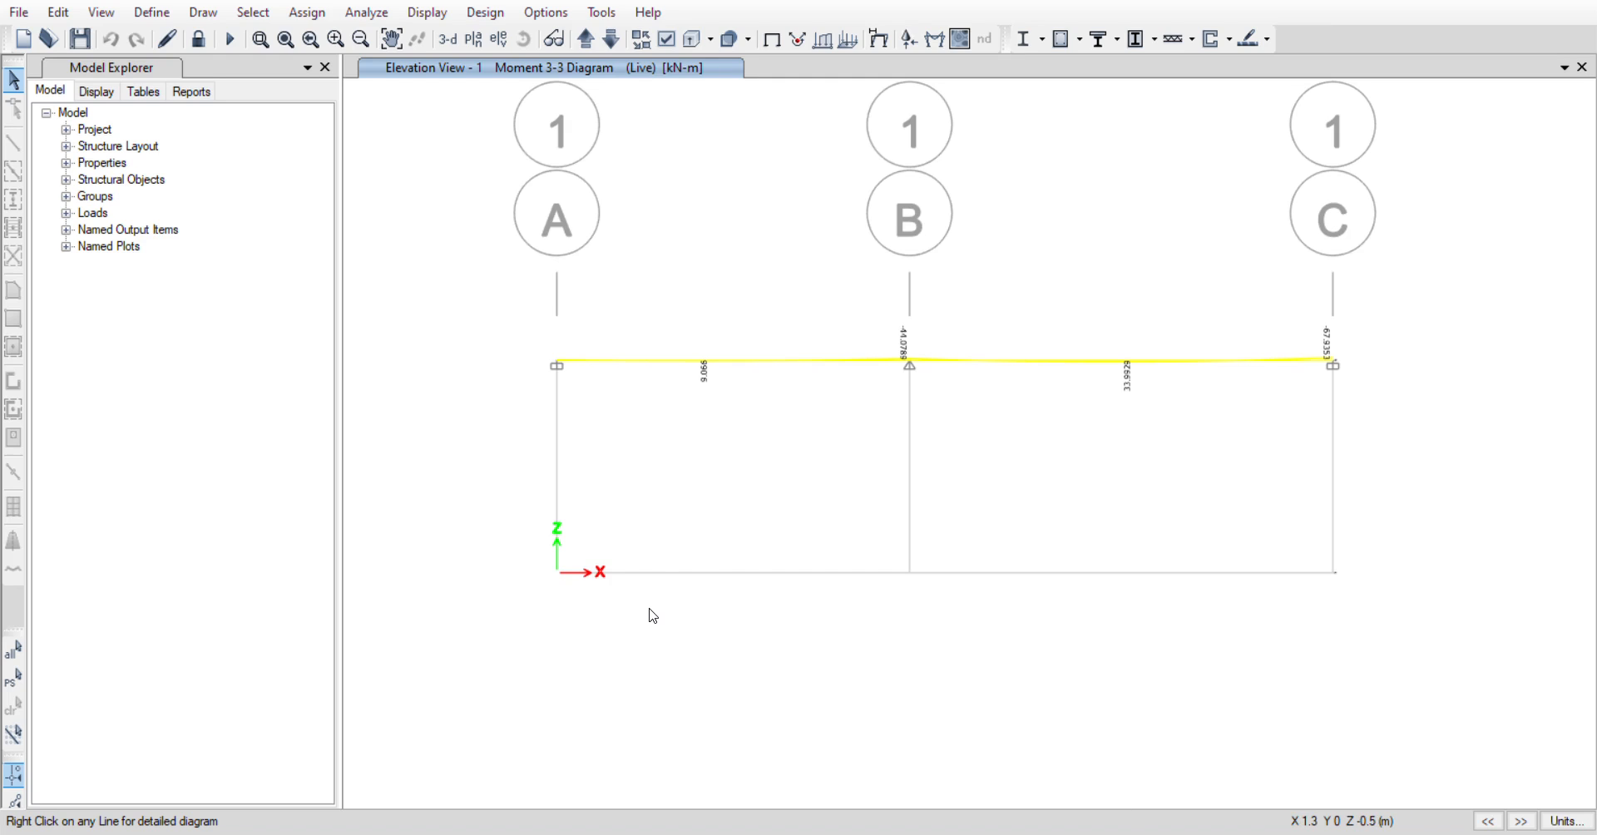
- Display the Shear Force 2-2 diagram for the Live case and read the end shear at grid A
scroll(652, 614, down, 2)
scroll(652, 613, up, 4)
scroll(653, 614, down, 2)
scroll(892, 619, up, 1)
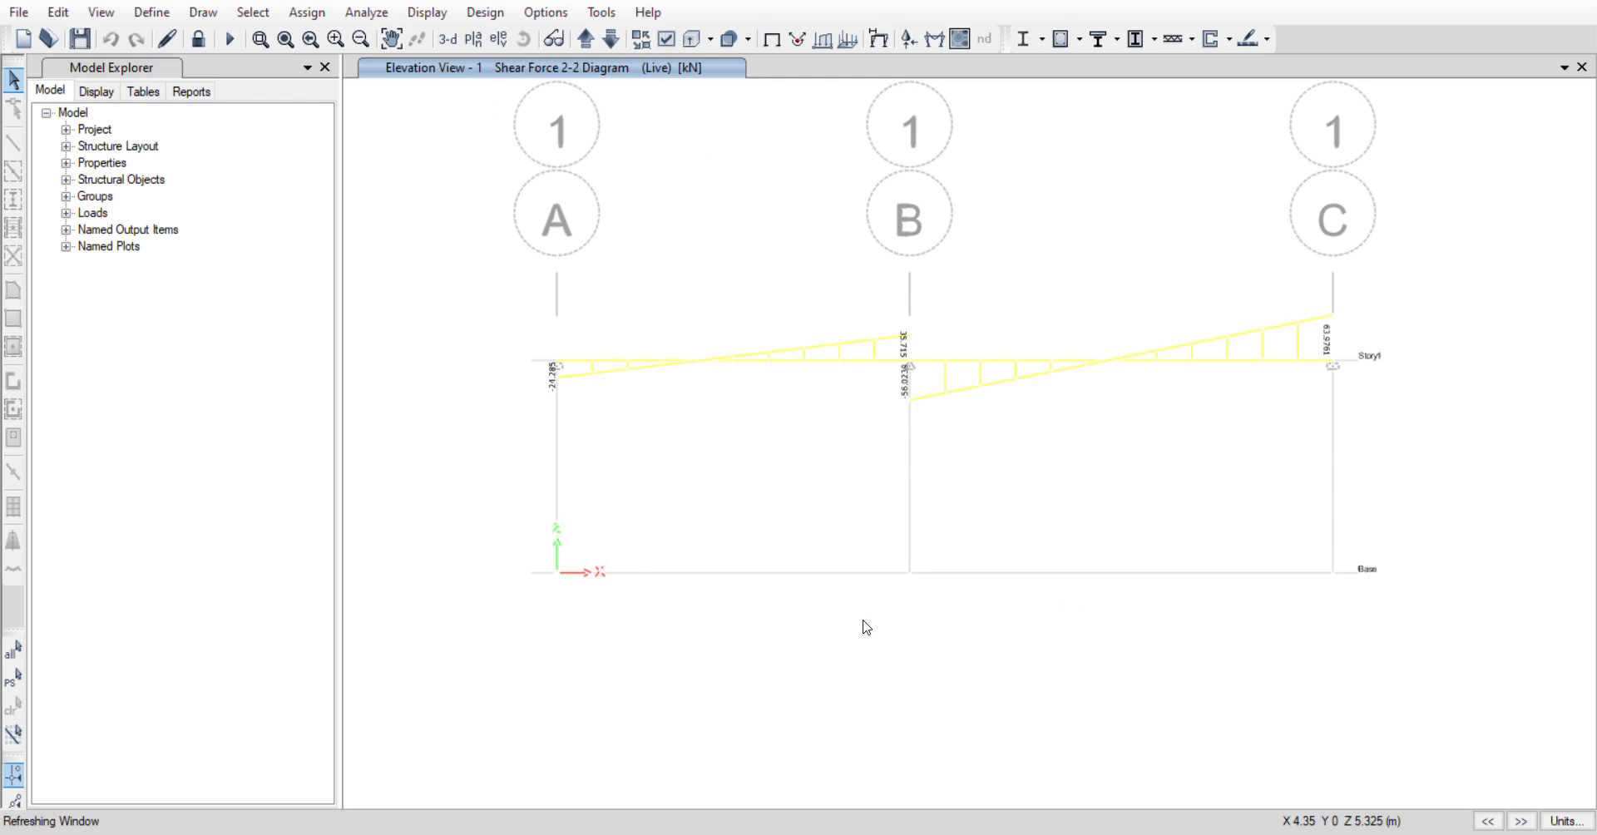
scroll(549, 374, up, 5)
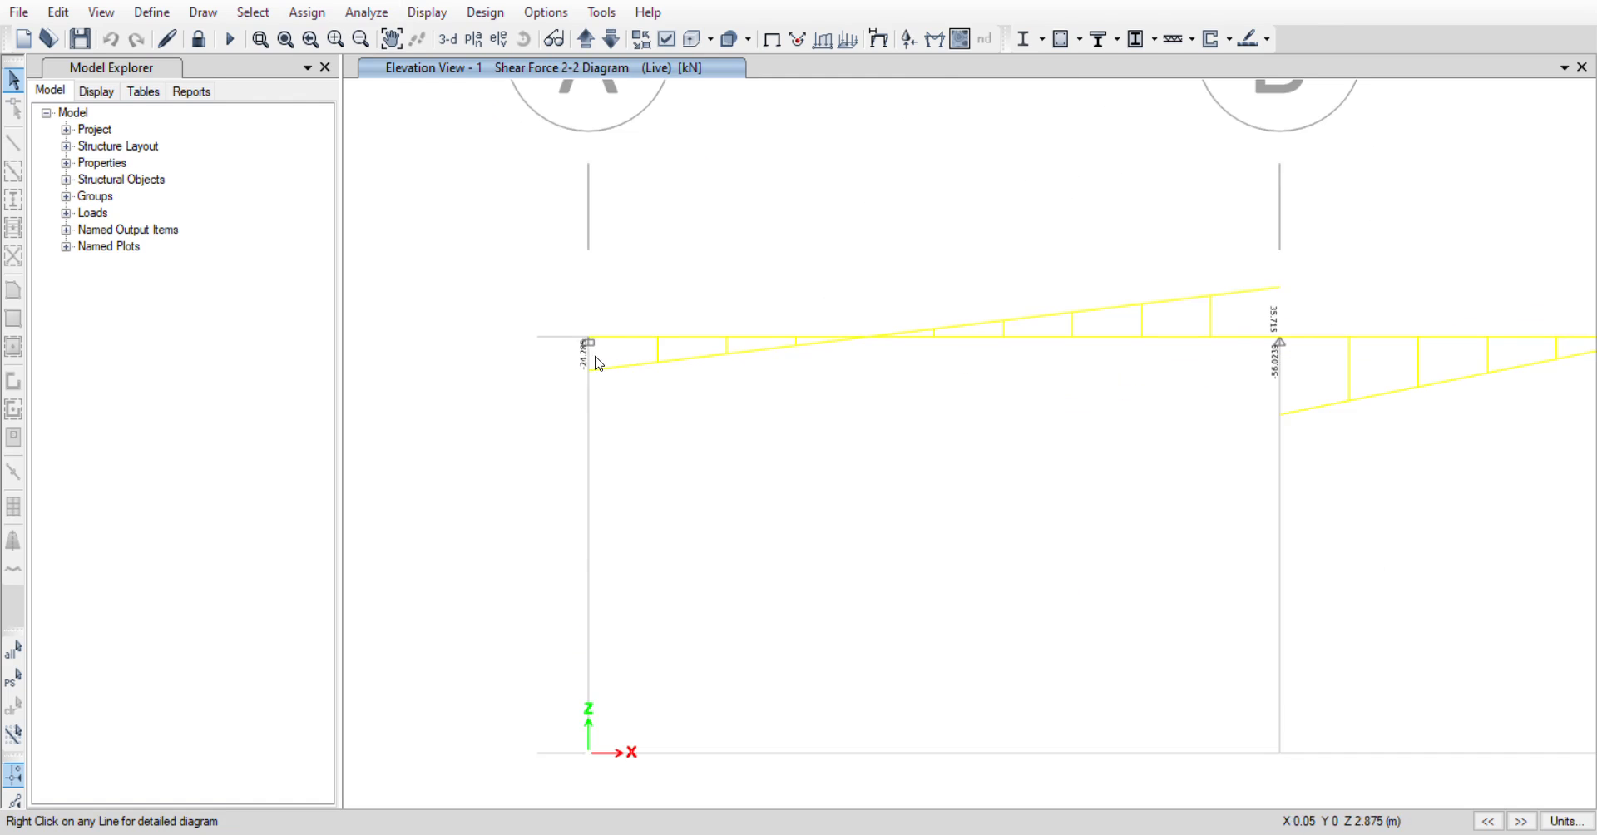
mouse_move(602, 285)
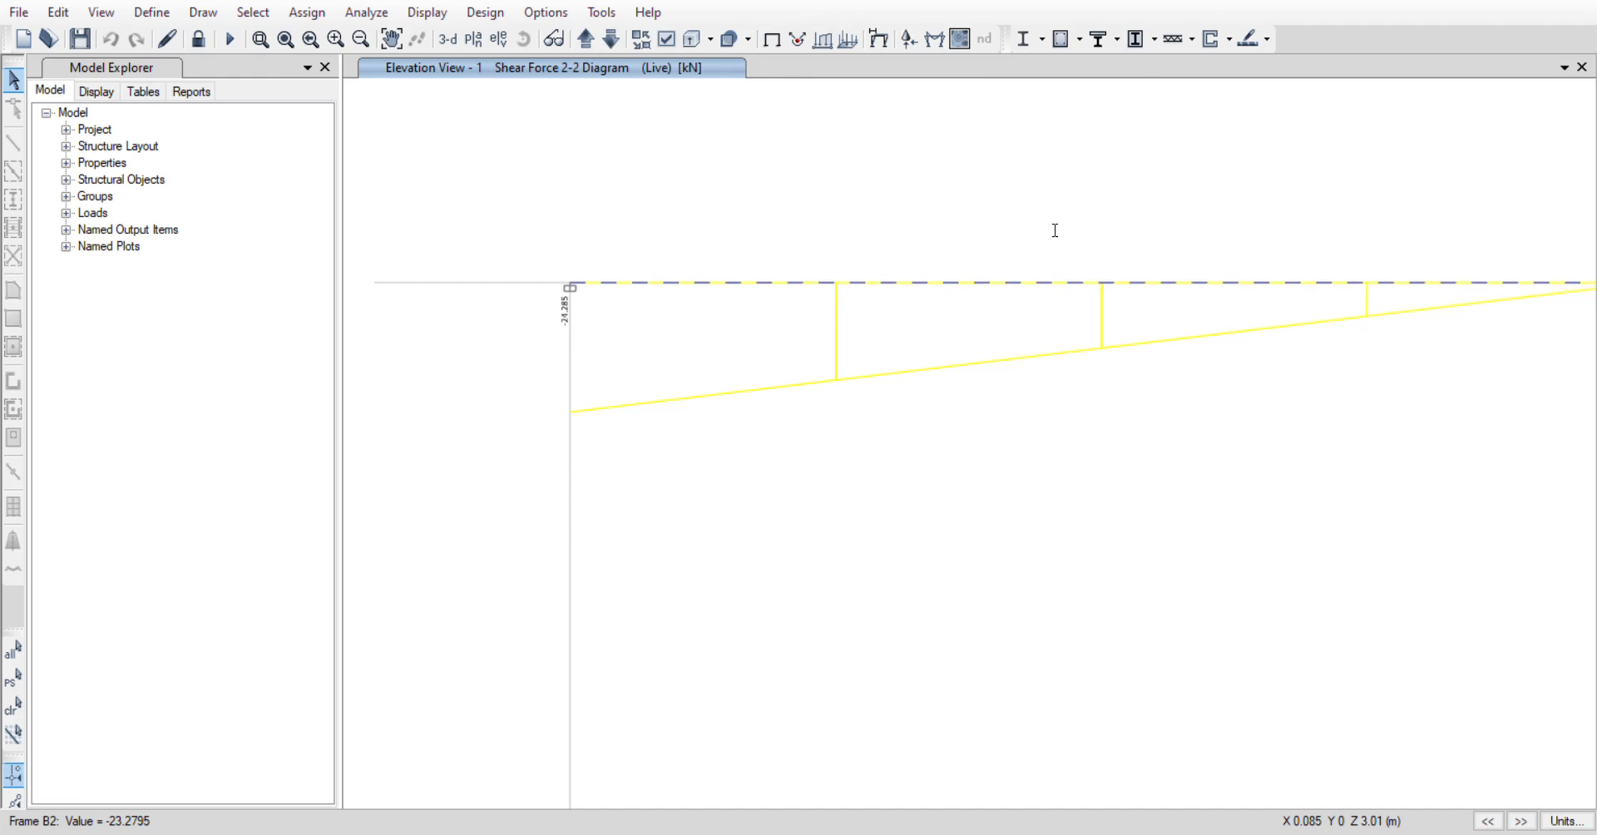
- Examine the shear labels on both sides of the grid B support and at the grid C end
scroll(831, 427, down, 3)
scroll(880, 428, up, 6)
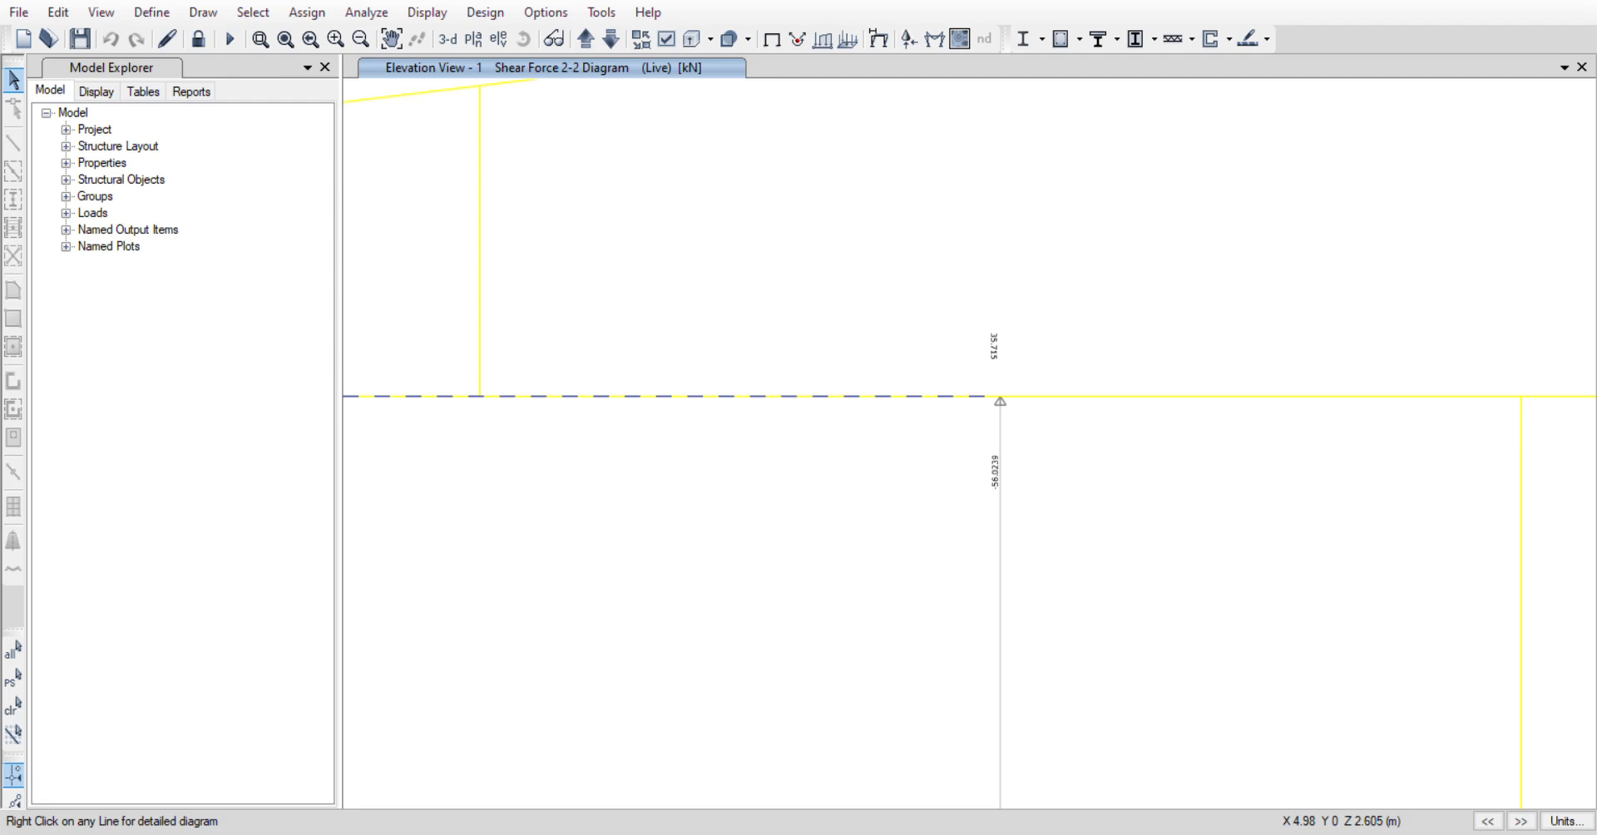
scroll(481, 495, down, 12)
scroll(766, 461, up, 5)
scroll(770, 467, up, 3)
scroll(805, 546, down, 3)
scroll(667, 744, up, 2)
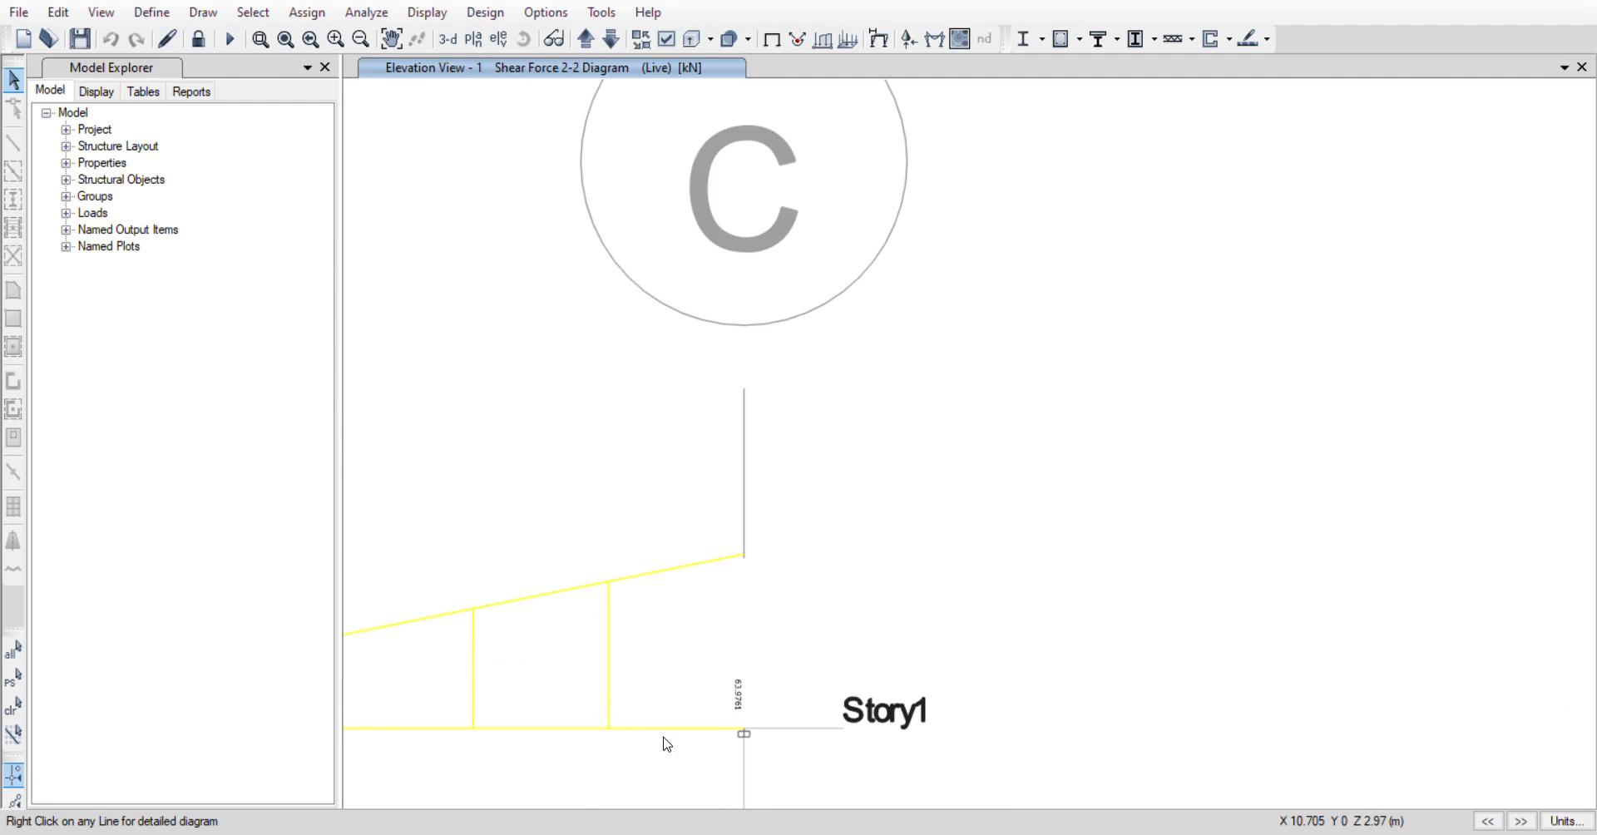
mouse_move(601, 732)
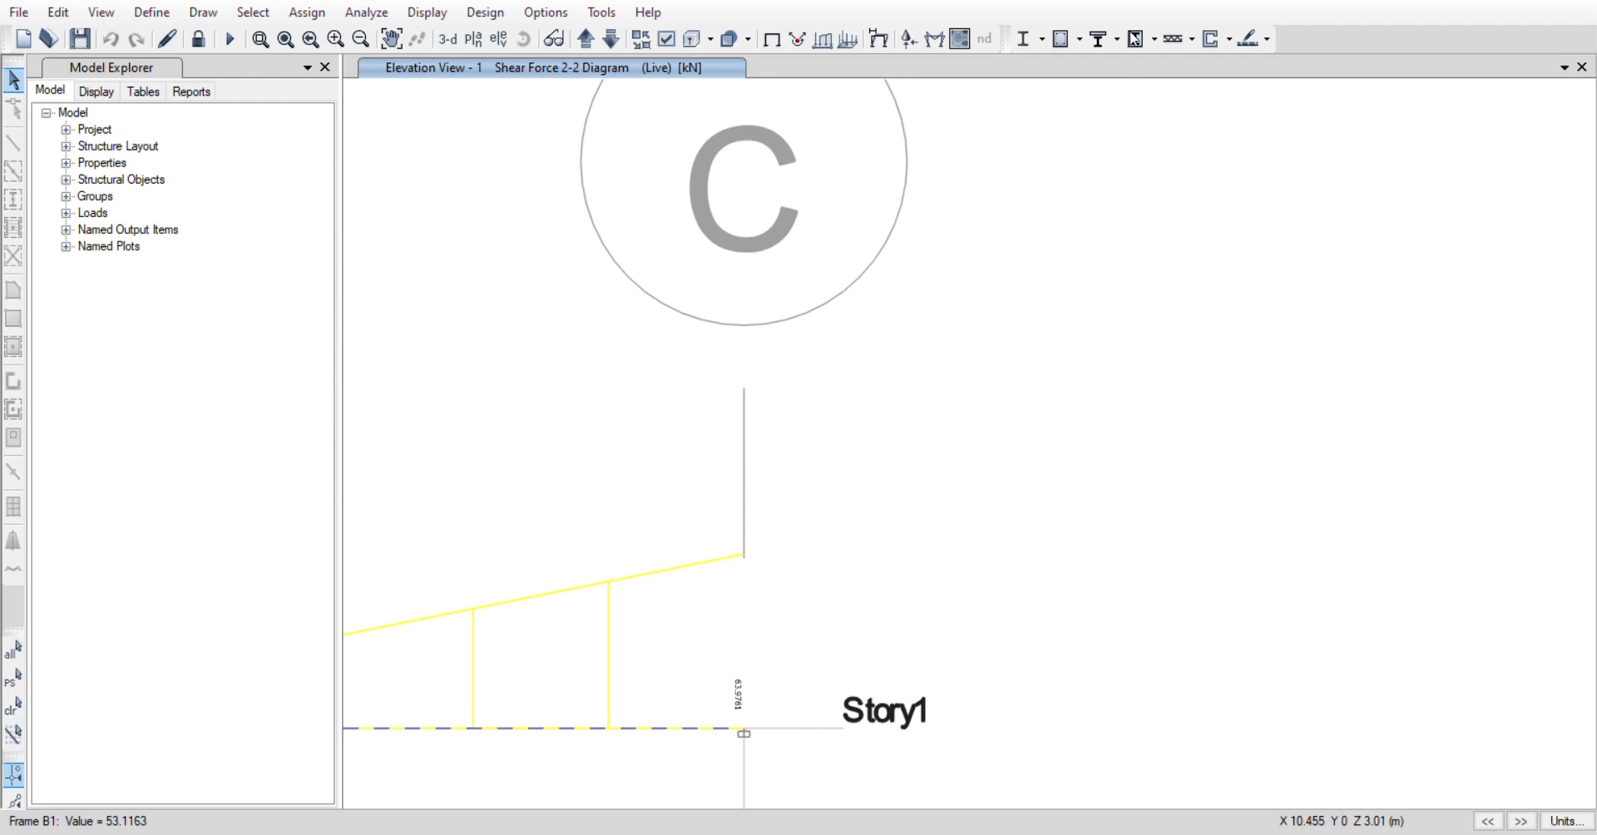
- Review the shear force diagram over both spans and compare the shears at grids A, B and C
scroll(1030, 404, down, 6)
scroll(887, 451, up, 3)
scroll(887, 451, down, 3)
scroll(940, 243, up, 5)
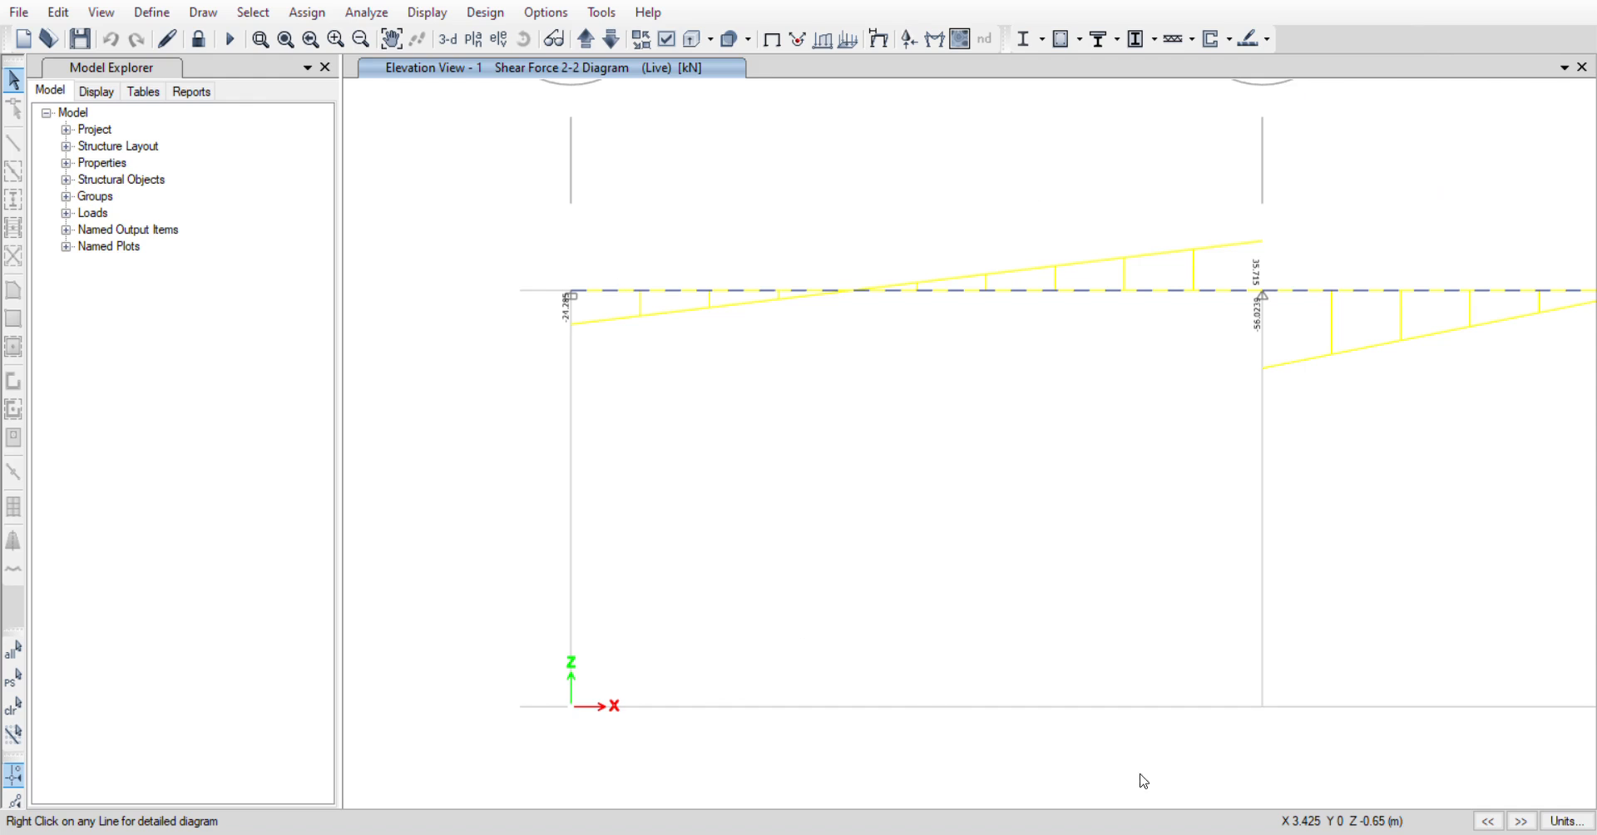
scroll(713, 491, down, 3)
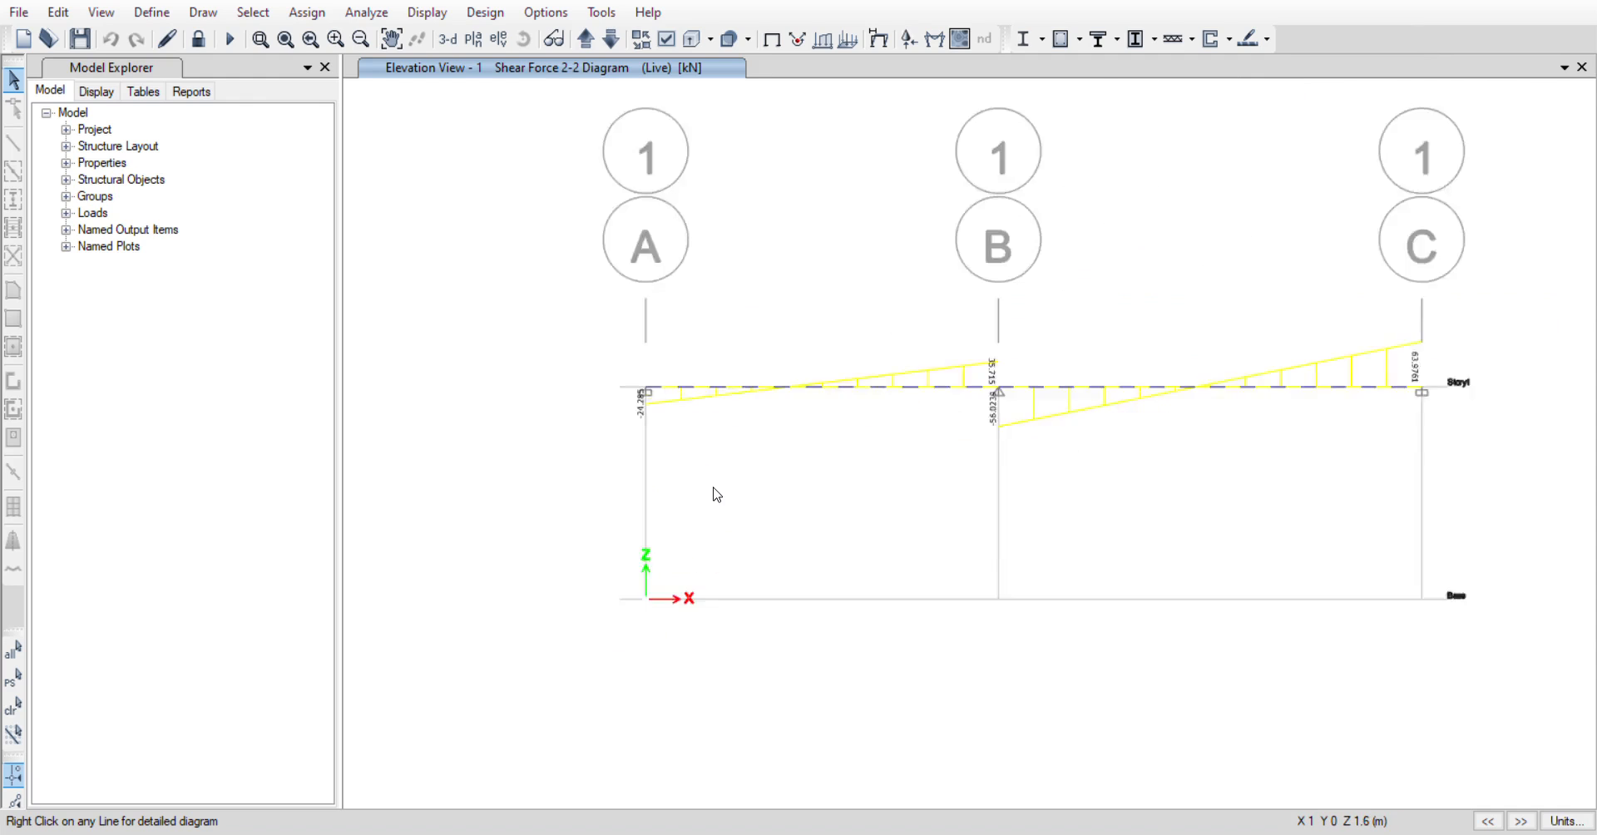
scroll(712, 465, up, 3)
scroll(698, 426, down, 4)
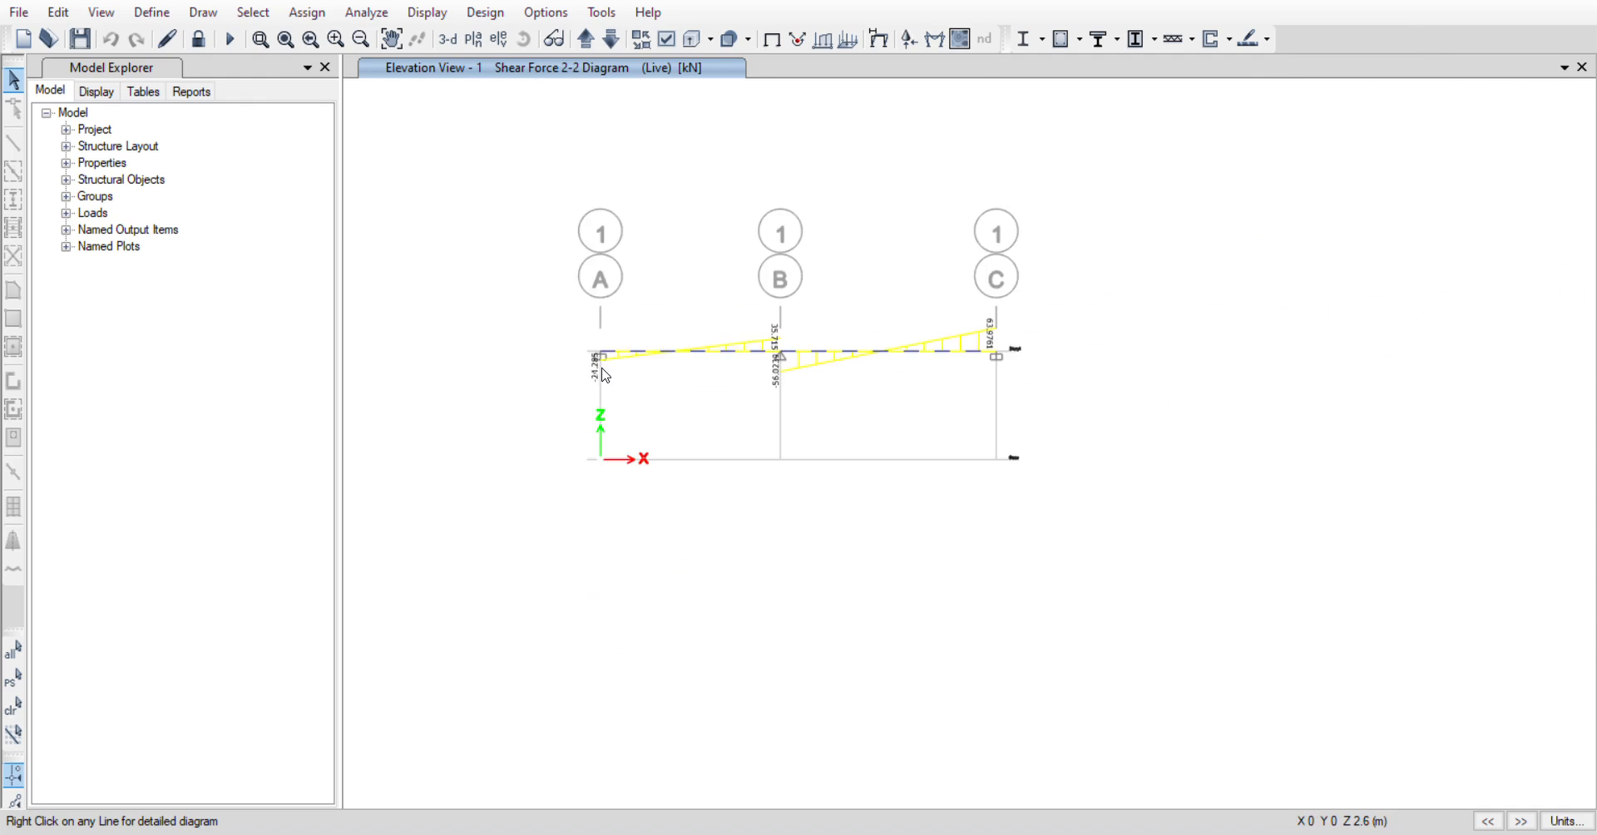
scroll(603, 366, up, 2)
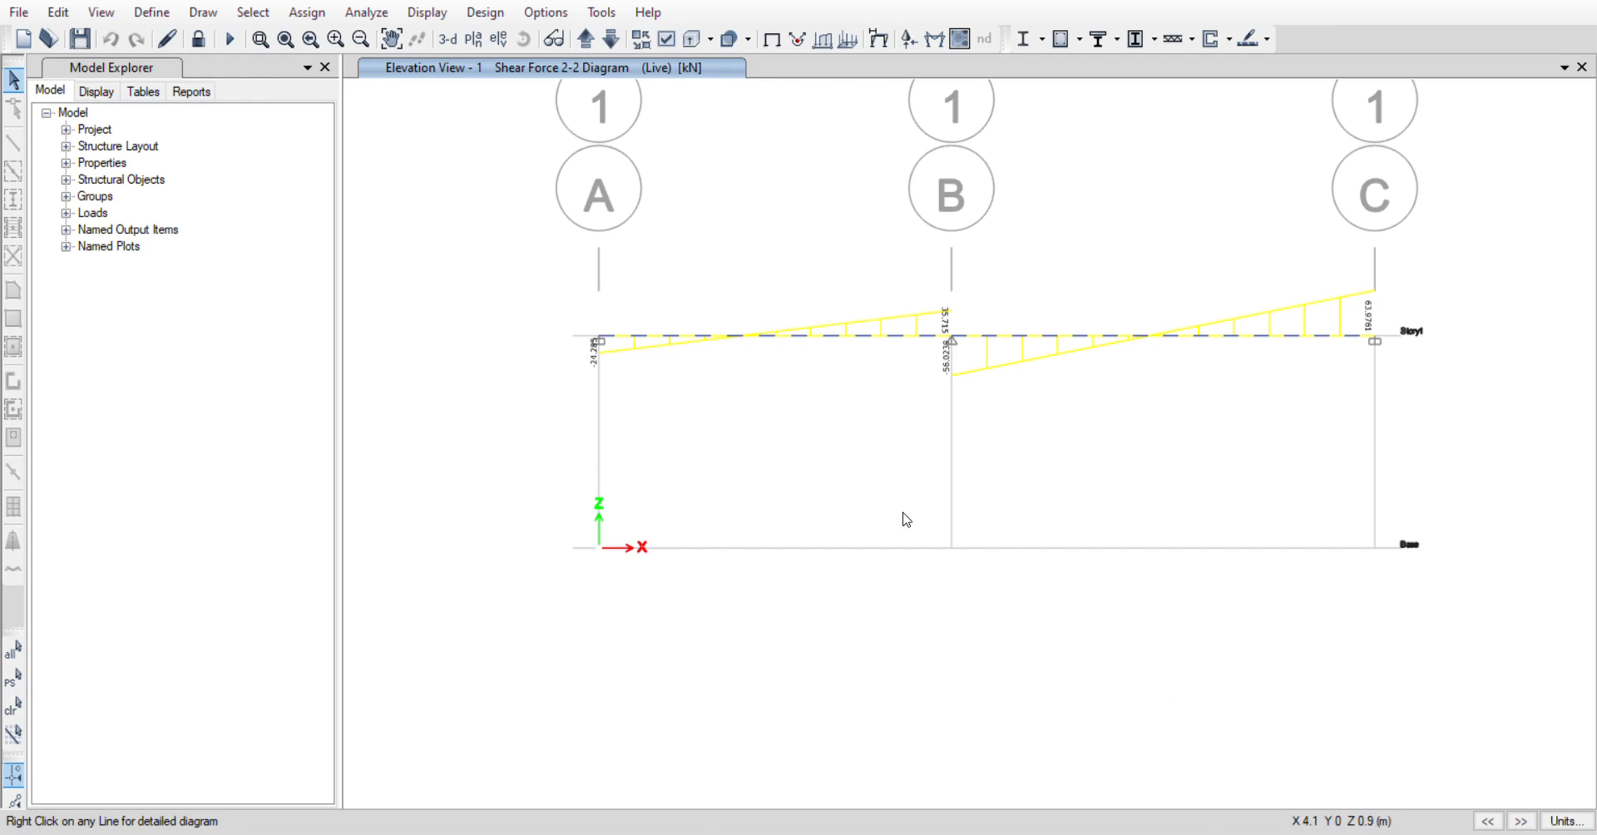
scroll(1206, 421, up, 2)
scroll(1098, 506, down, 2)
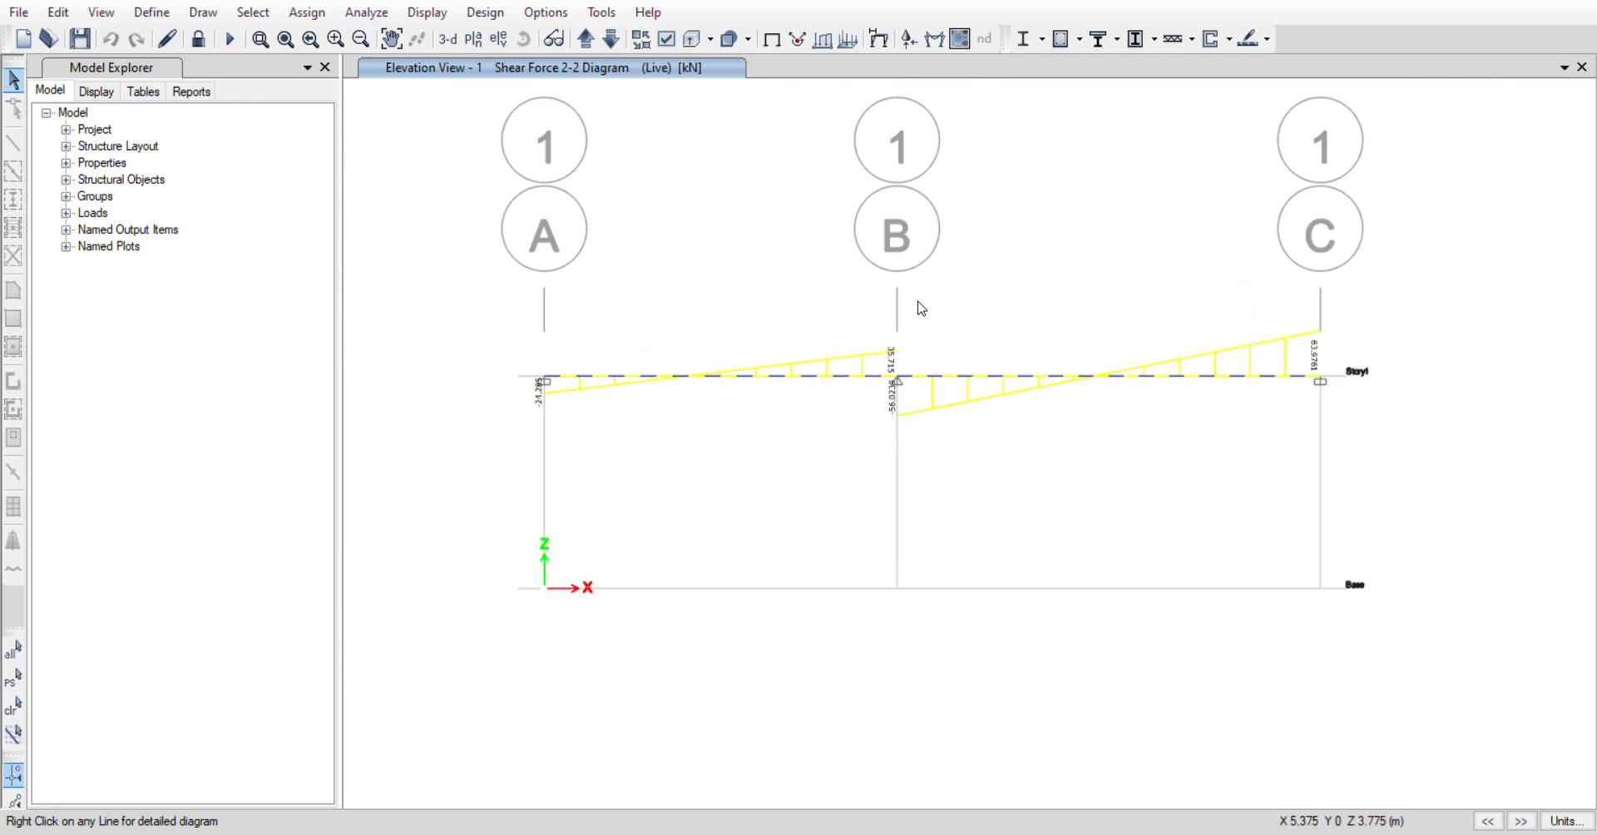
- Display the restraint reactions for the Live case and read the vertical reactions at grids A and B
click(427, 12)
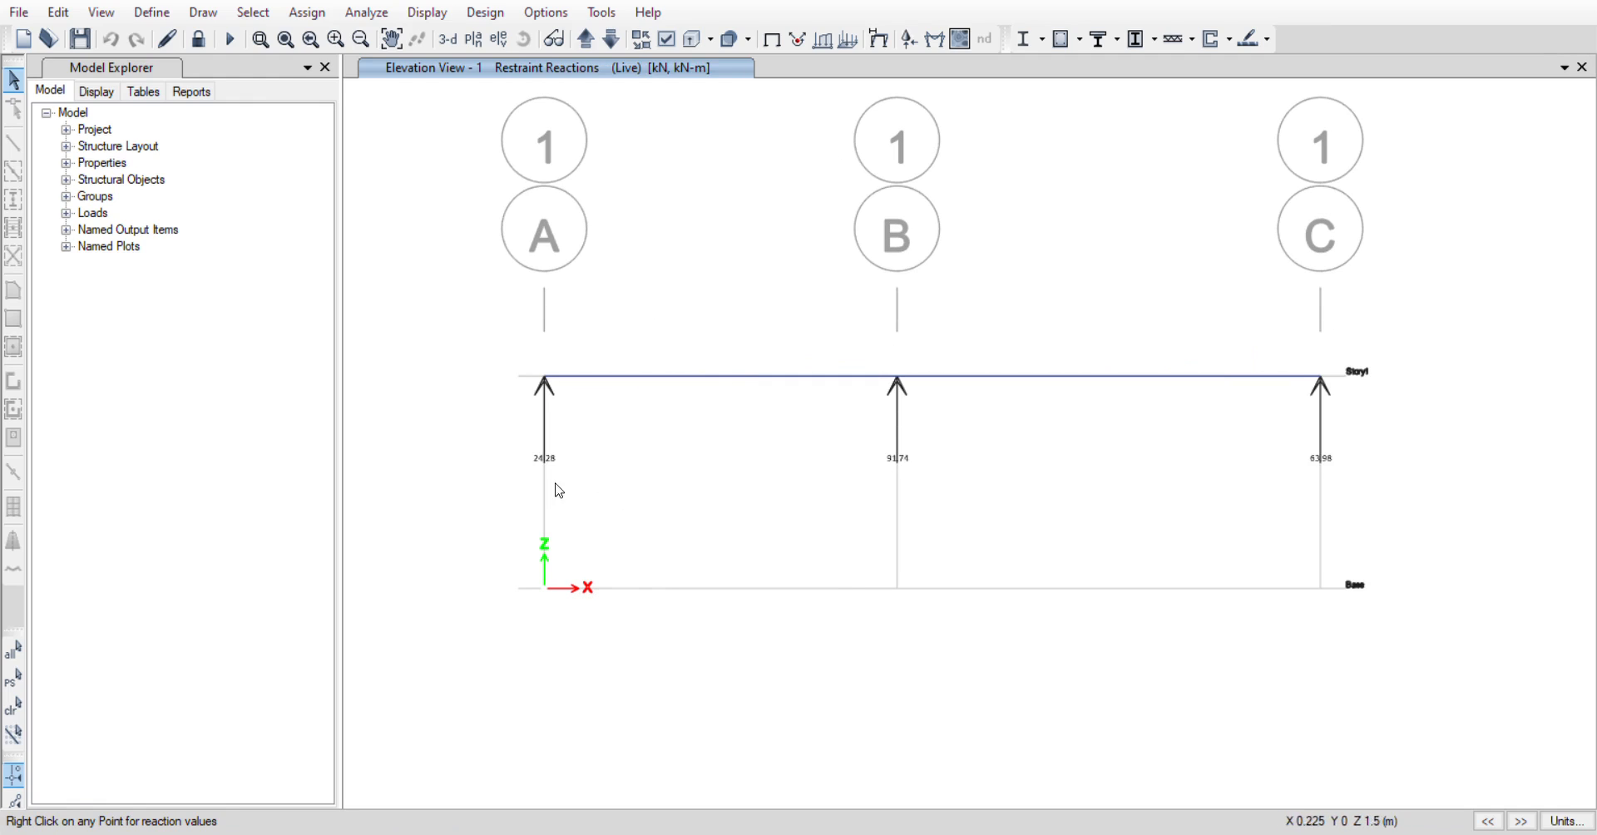
scroll(527, 482, up, 5)
scroll(609, 358, down, 3)
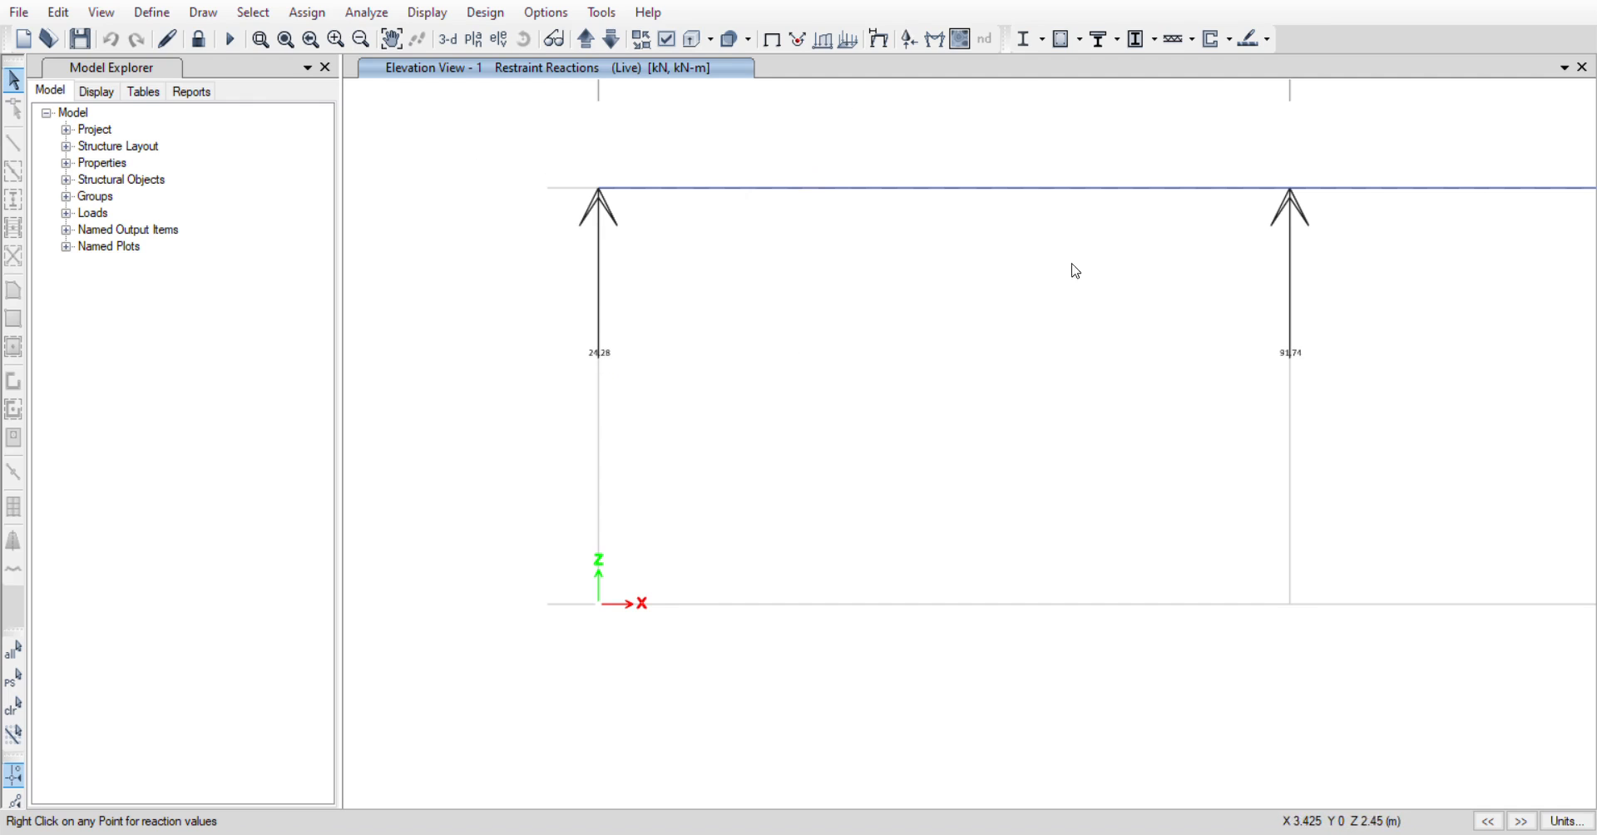
- Check the vertical reaction label at the grid C support at close range
scroll(1295, 371, down, 3)
scroll(1205, 371, up, 5)
scroll(1071, 295, up, 2)
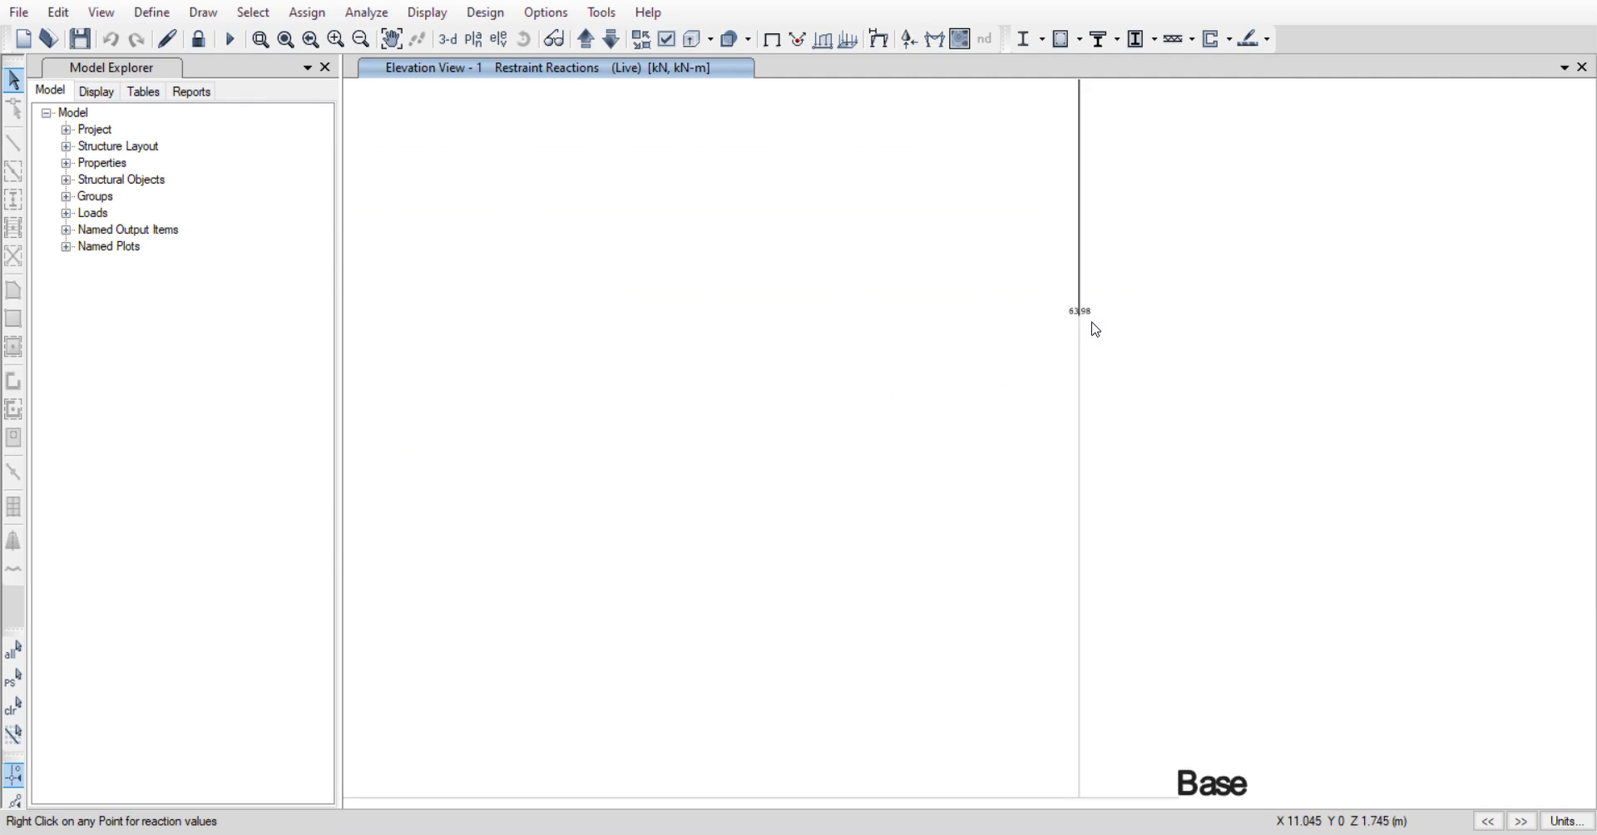
scroll(1091, 327, down, 6)
scroll(984, 385, up, 4)
scroll(1031, 403, down, 2)
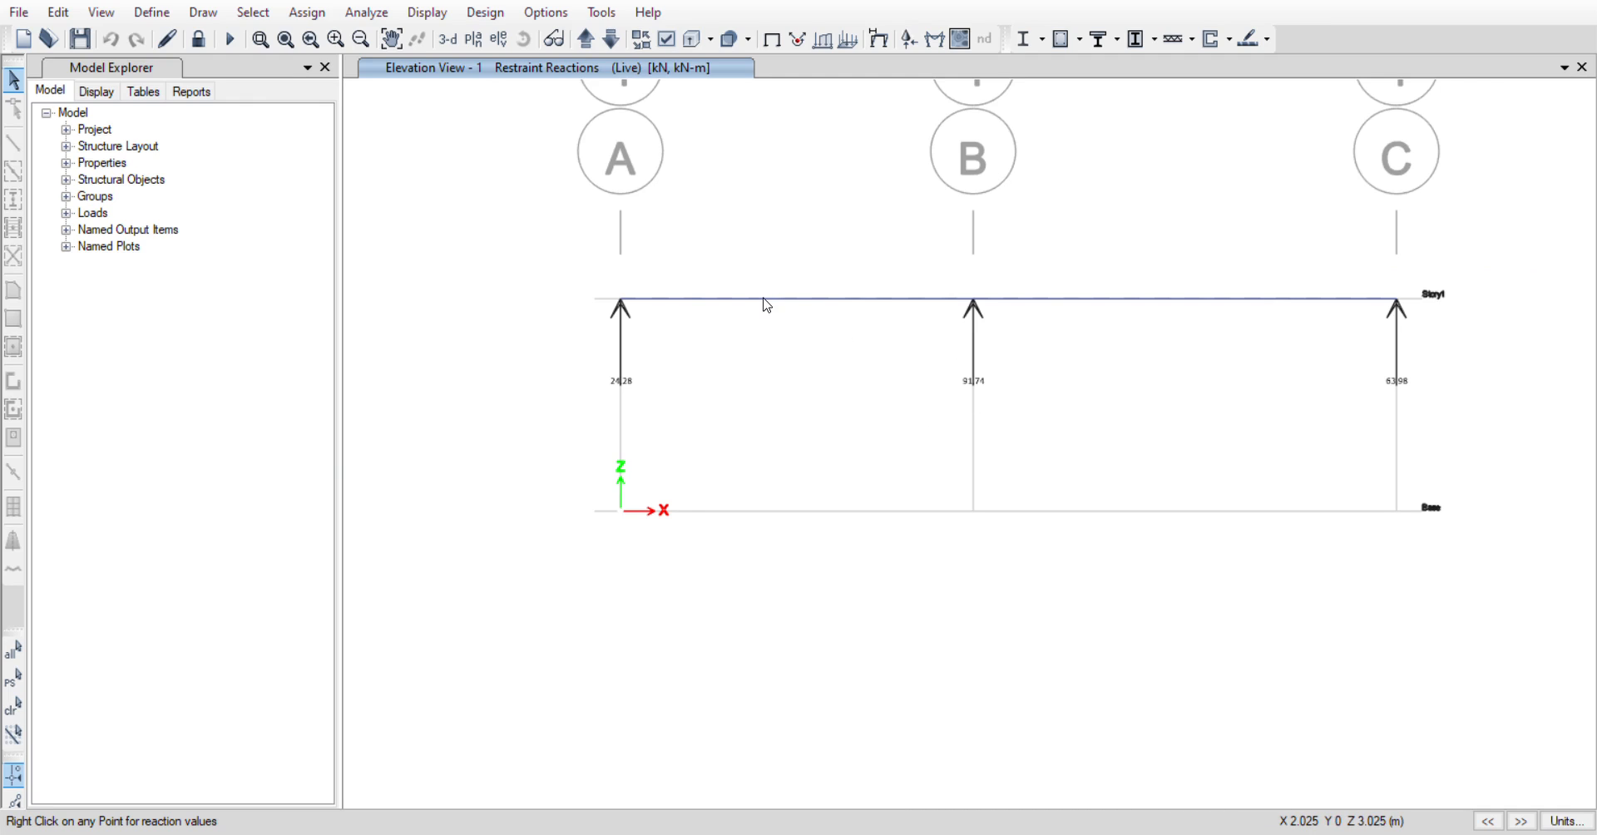
- Reread the support reactions from grid A across to grid C
scroll(623, 374, up, 3)
scroll(596, 367, down, 5)
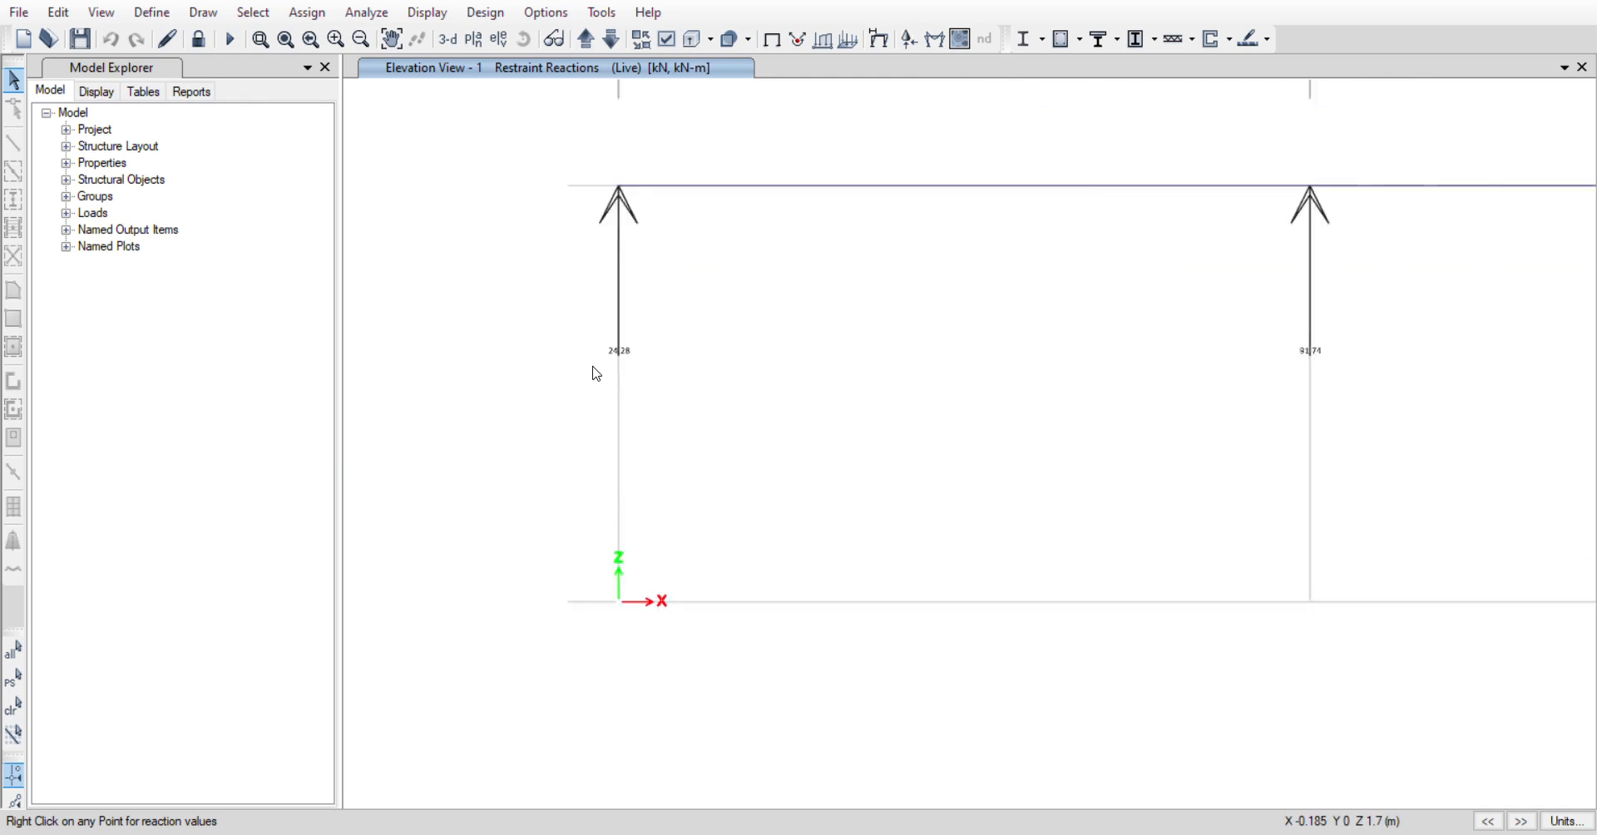
scroll(779, 363, up, 4)
scroll(776, 362, down, 2)
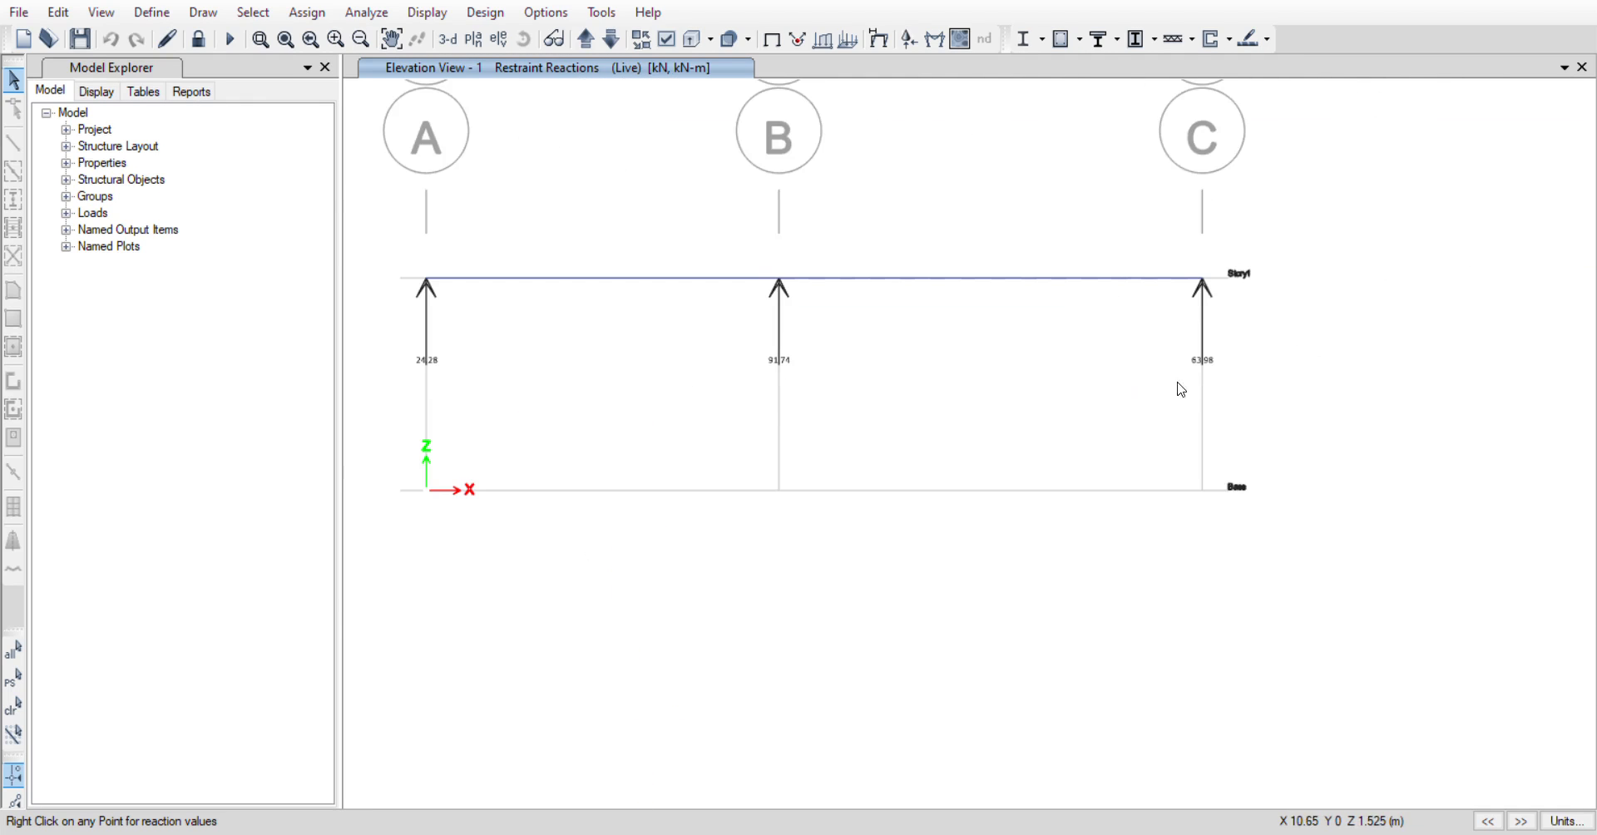
scroll(1194, 385, up, 2)
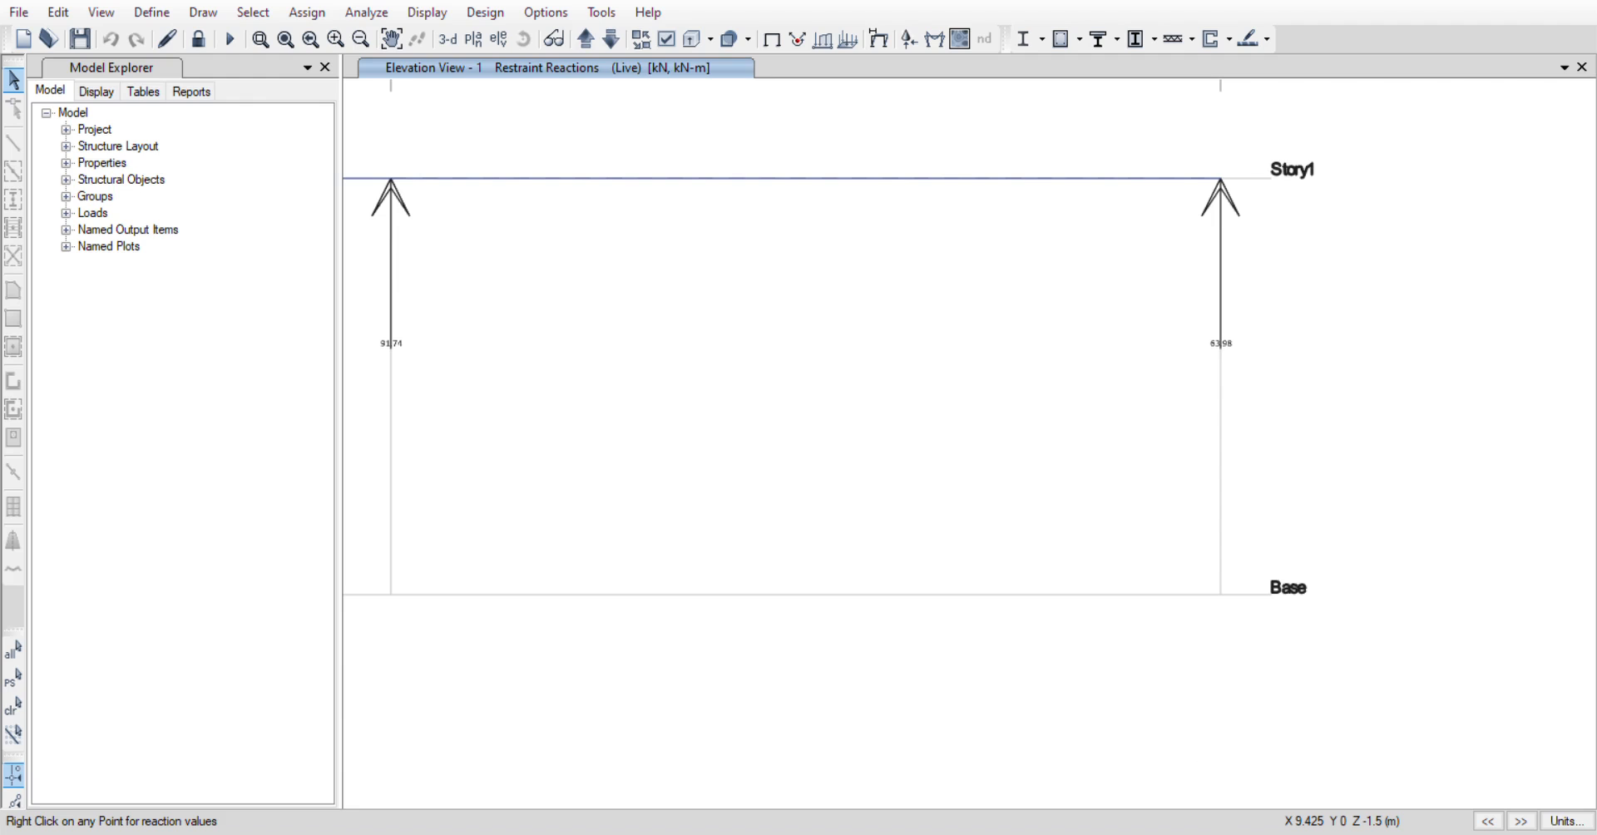
scroll(990, 565, down, 4)
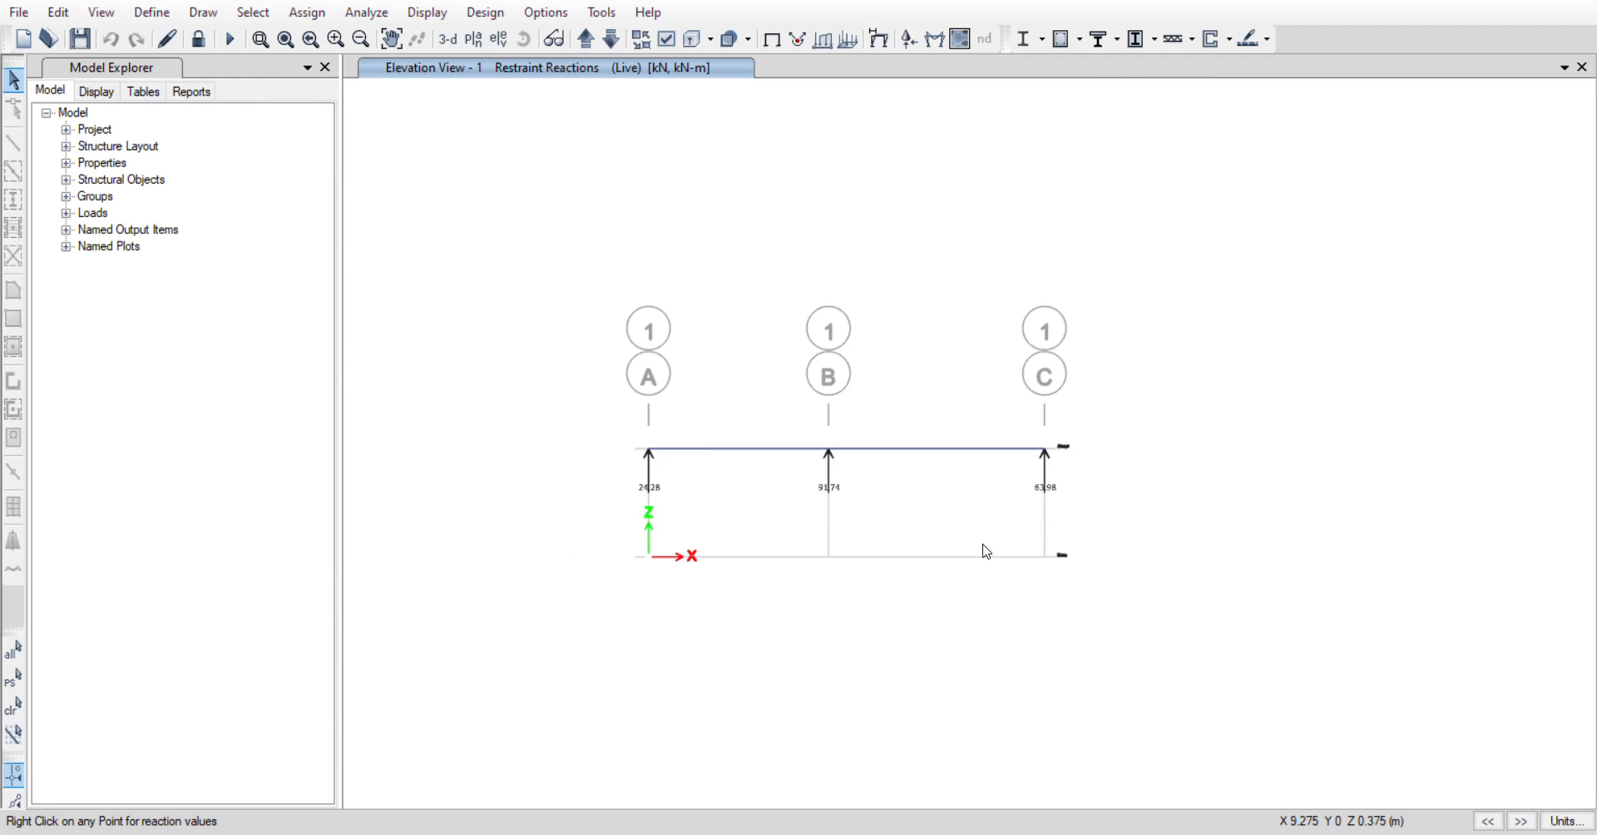
- Compare the three support reactions in a full view of the beam elevation
scroll(985, 551, up, 3)
scroll(806, 477, down, 5)
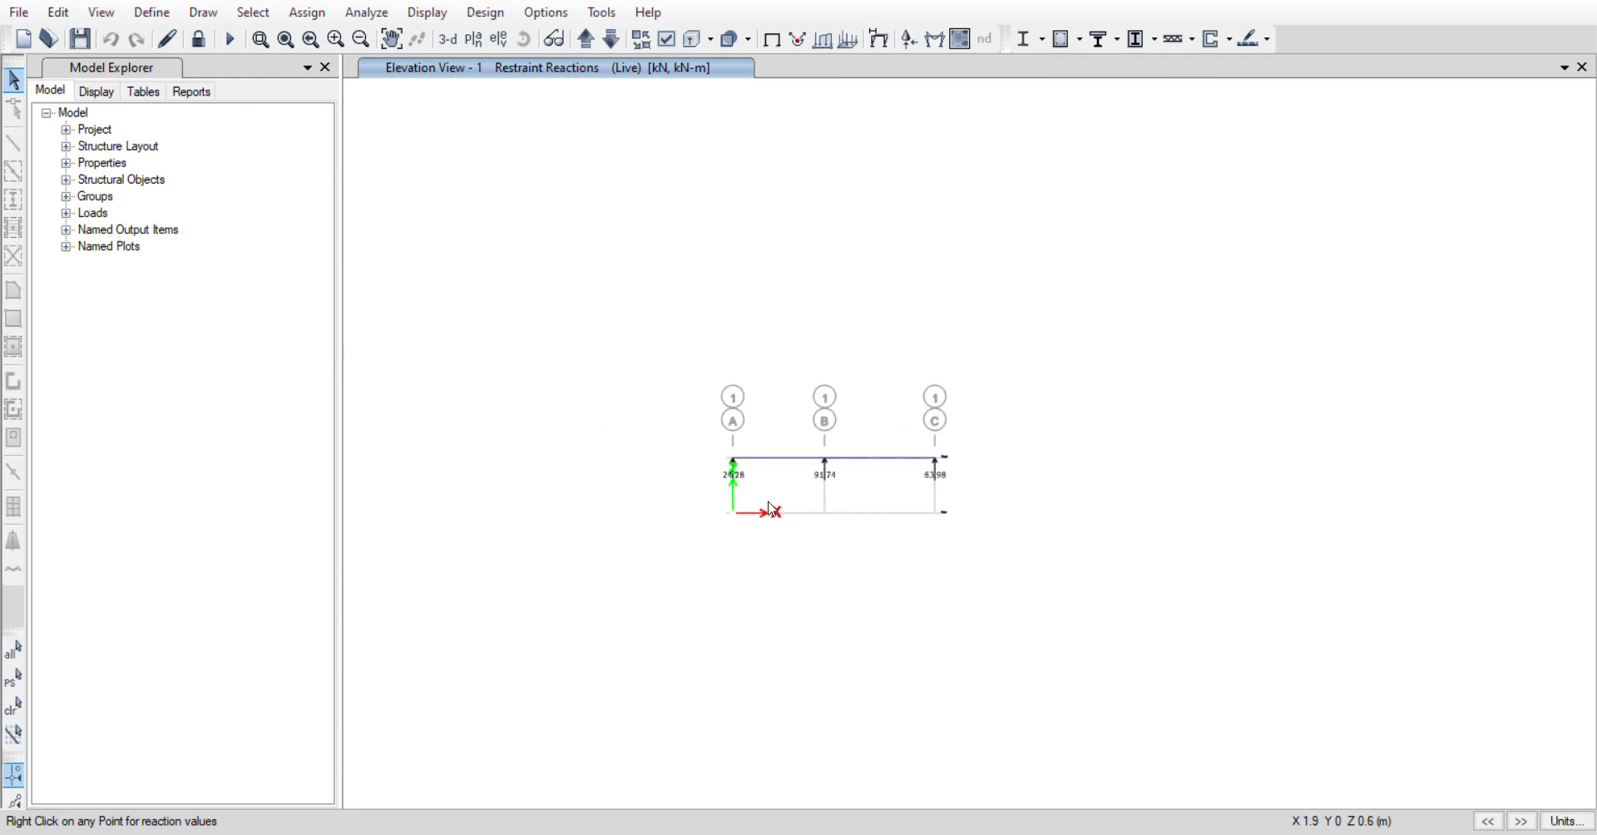
scroll(771, 509, up, 2)
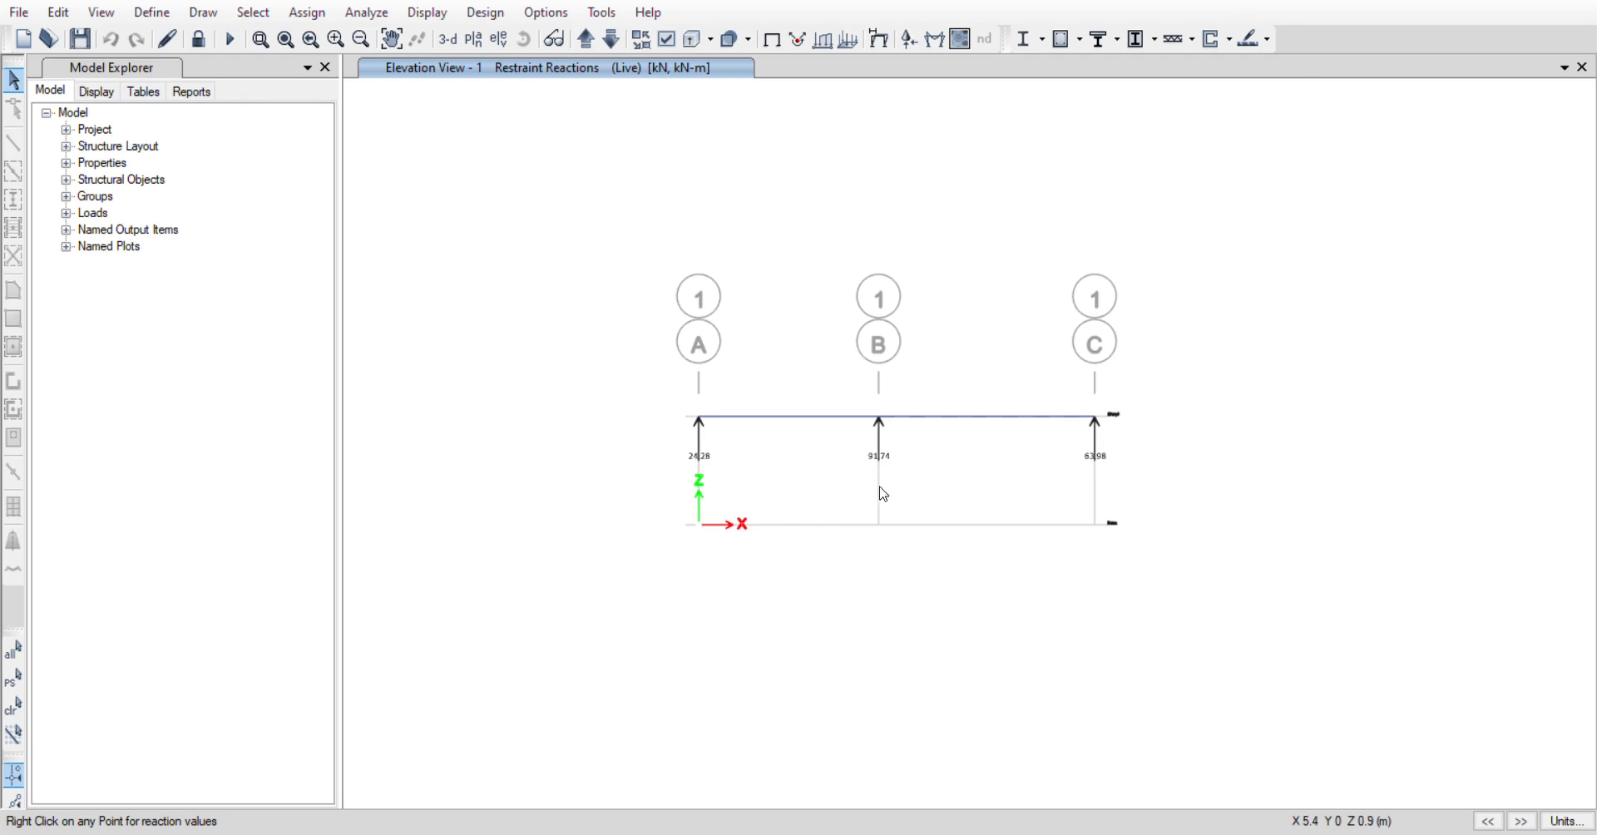
scroll(866, 486, up, 3)
scroll(866, 496, down, 2)
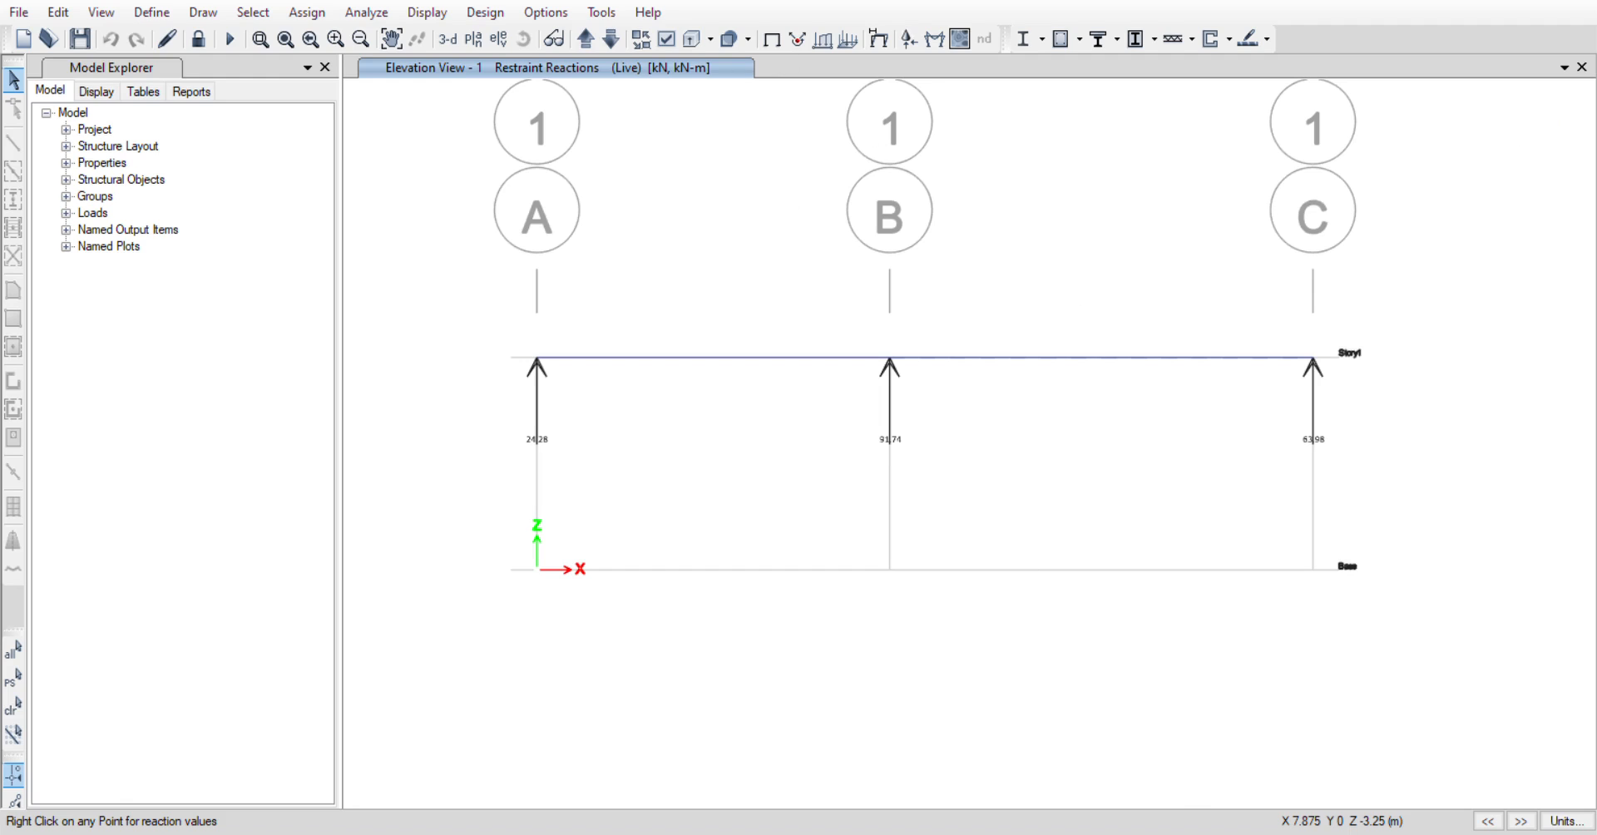
- Run the concrete frame design to IS 456:2000 and display the beam's longitudinal reinforcing in the elevation
scroll(731, 581, down, 2)
scroll(736, 584, up, 2)
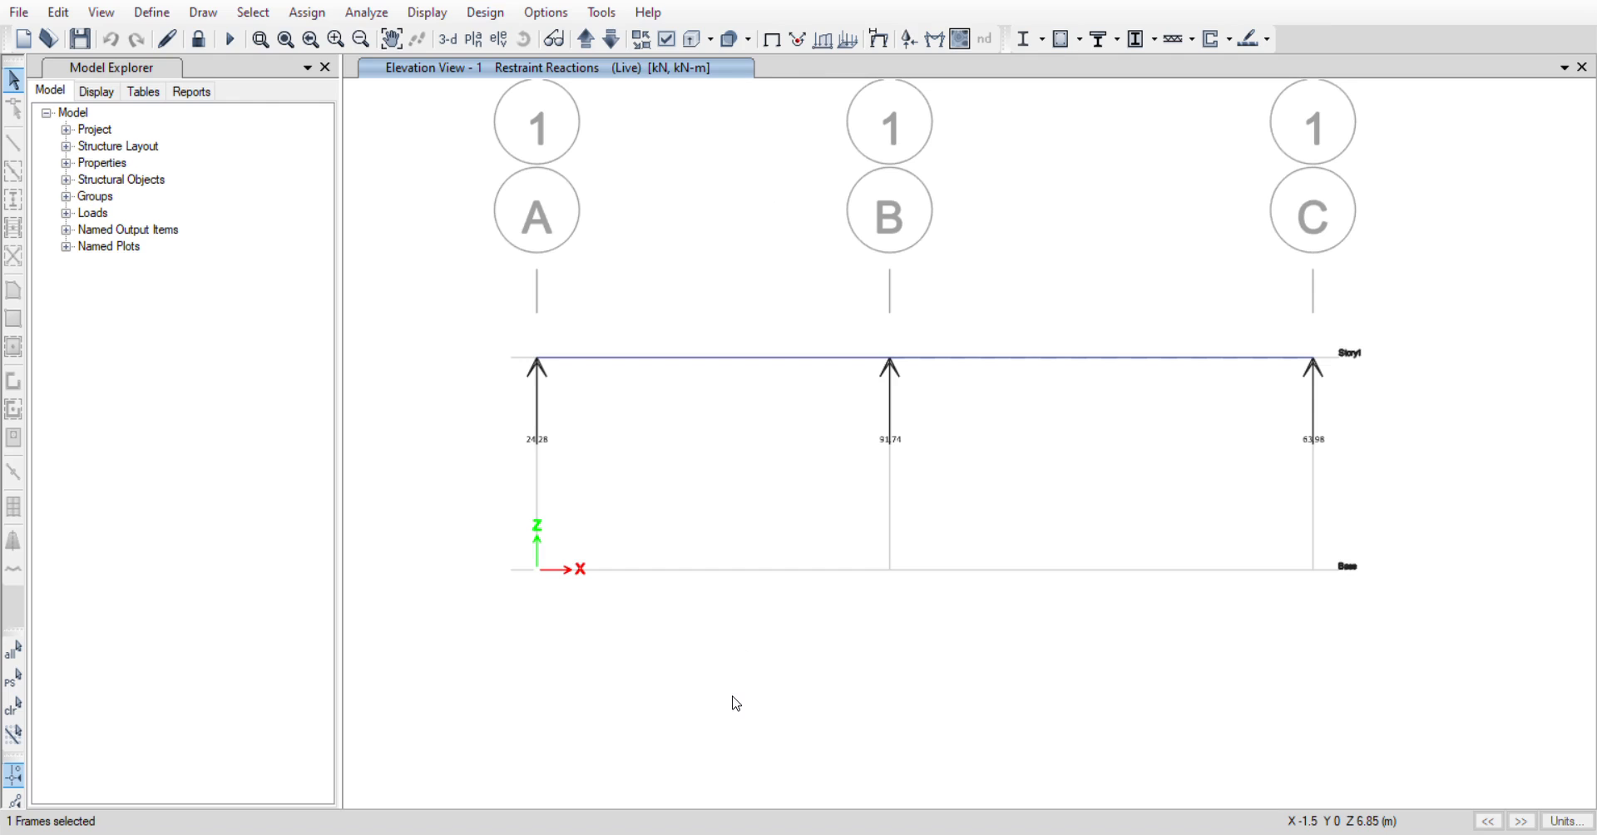
click(503, 14)
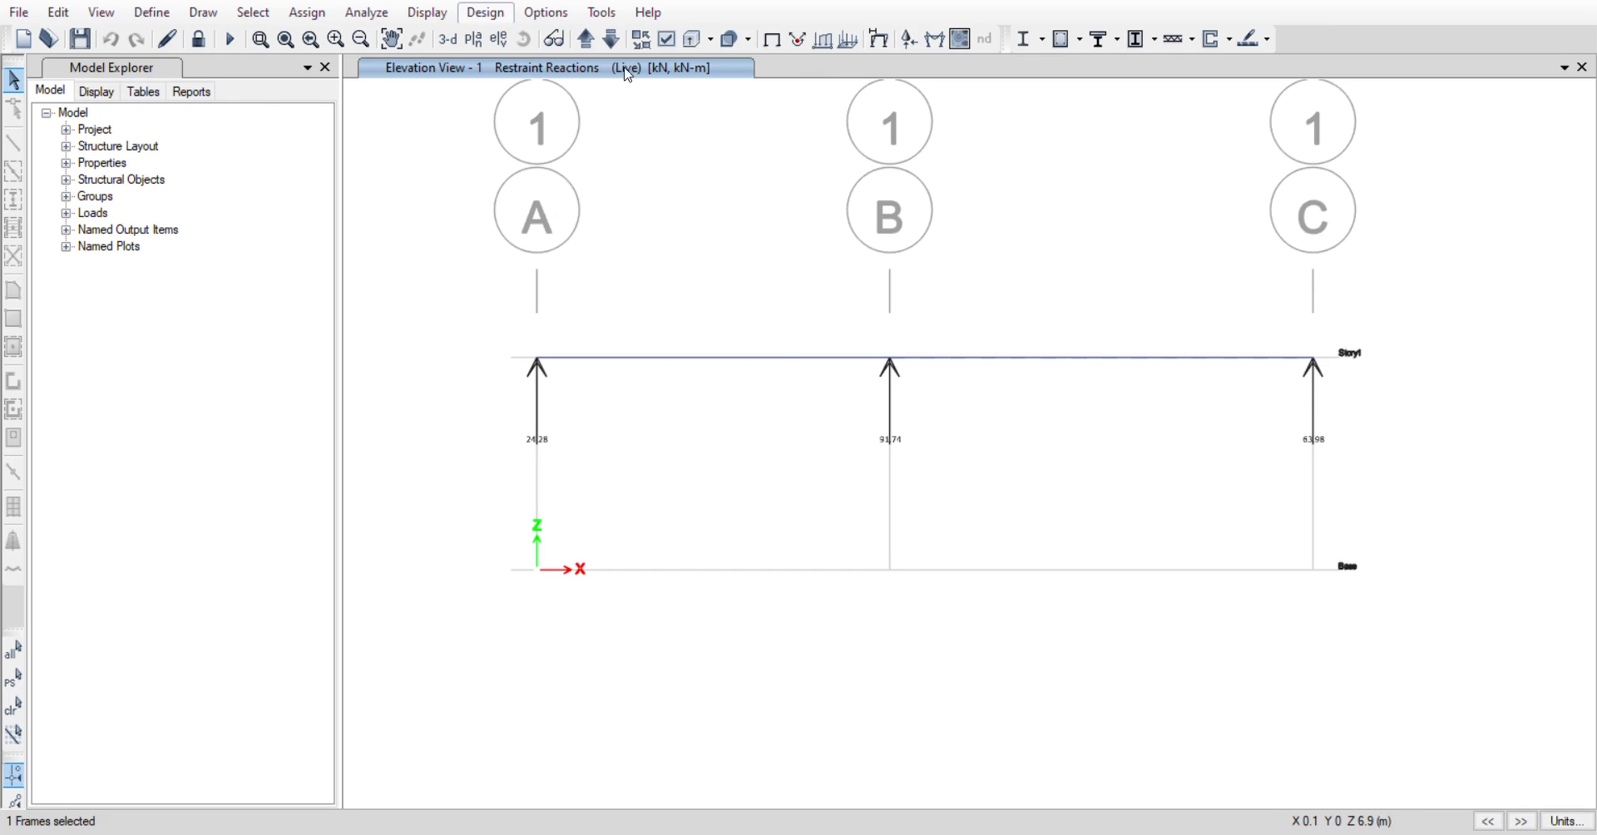
click(893, 133)
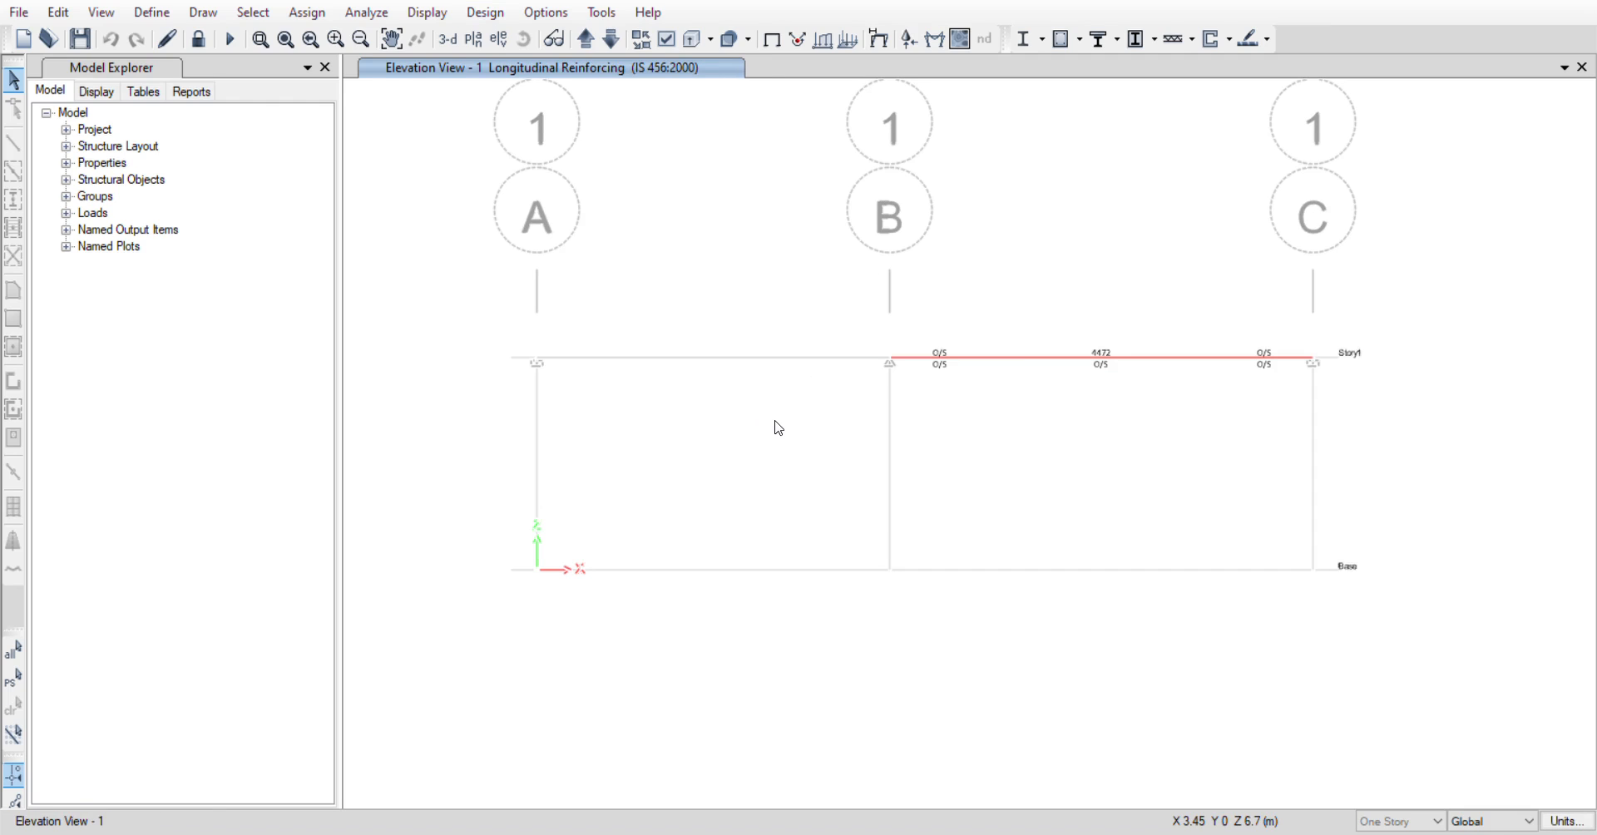
- Examine the longitudinal reinforcement labels along both spans from grid A to grid C
scroll(1056, 371, up, 5)
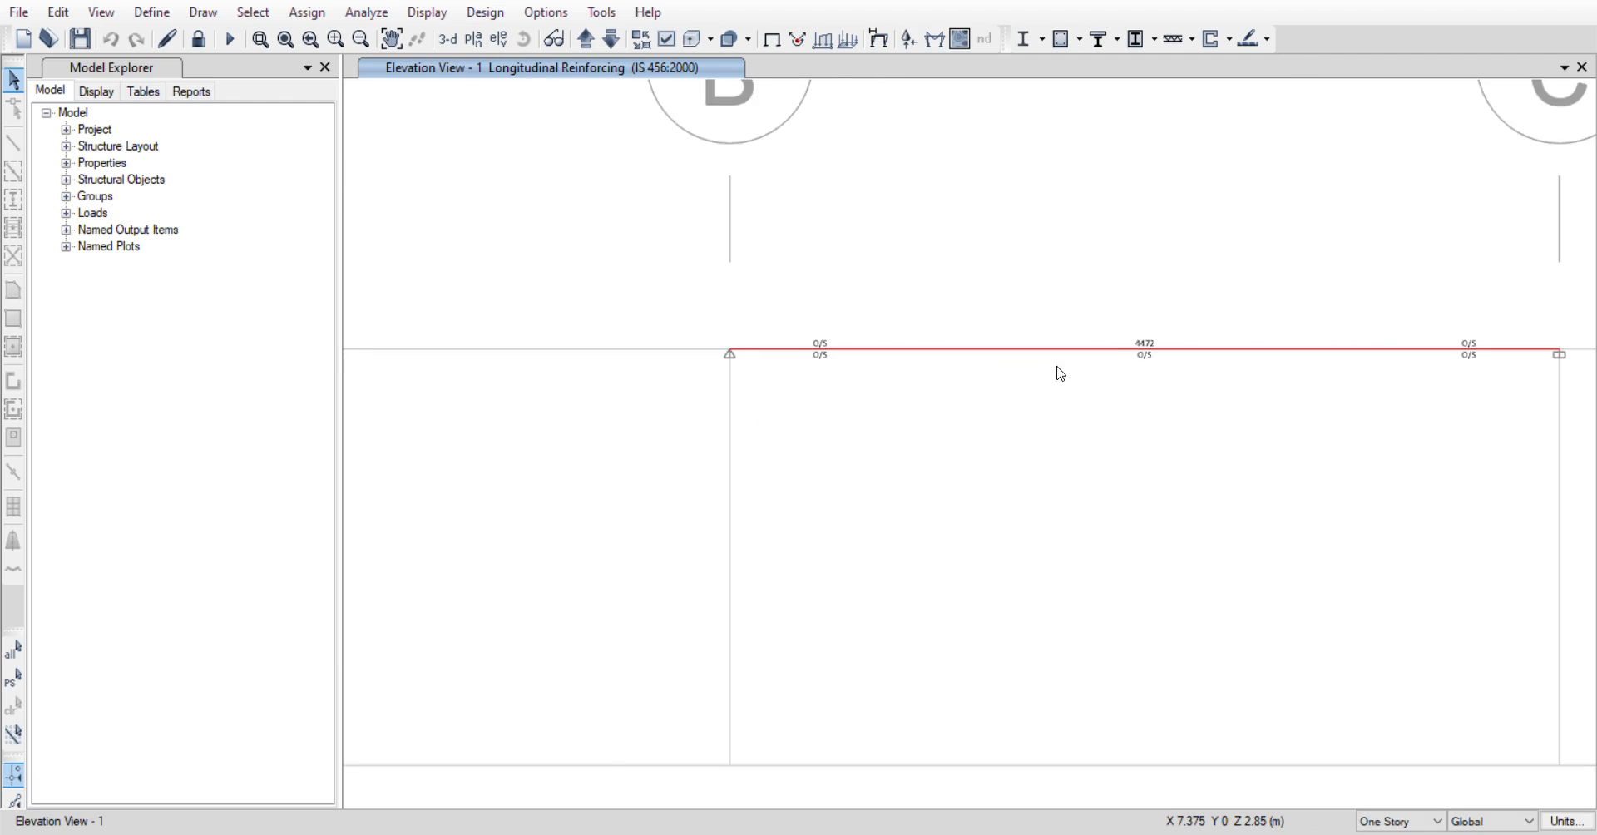
scroll(538, 327, down, 6)
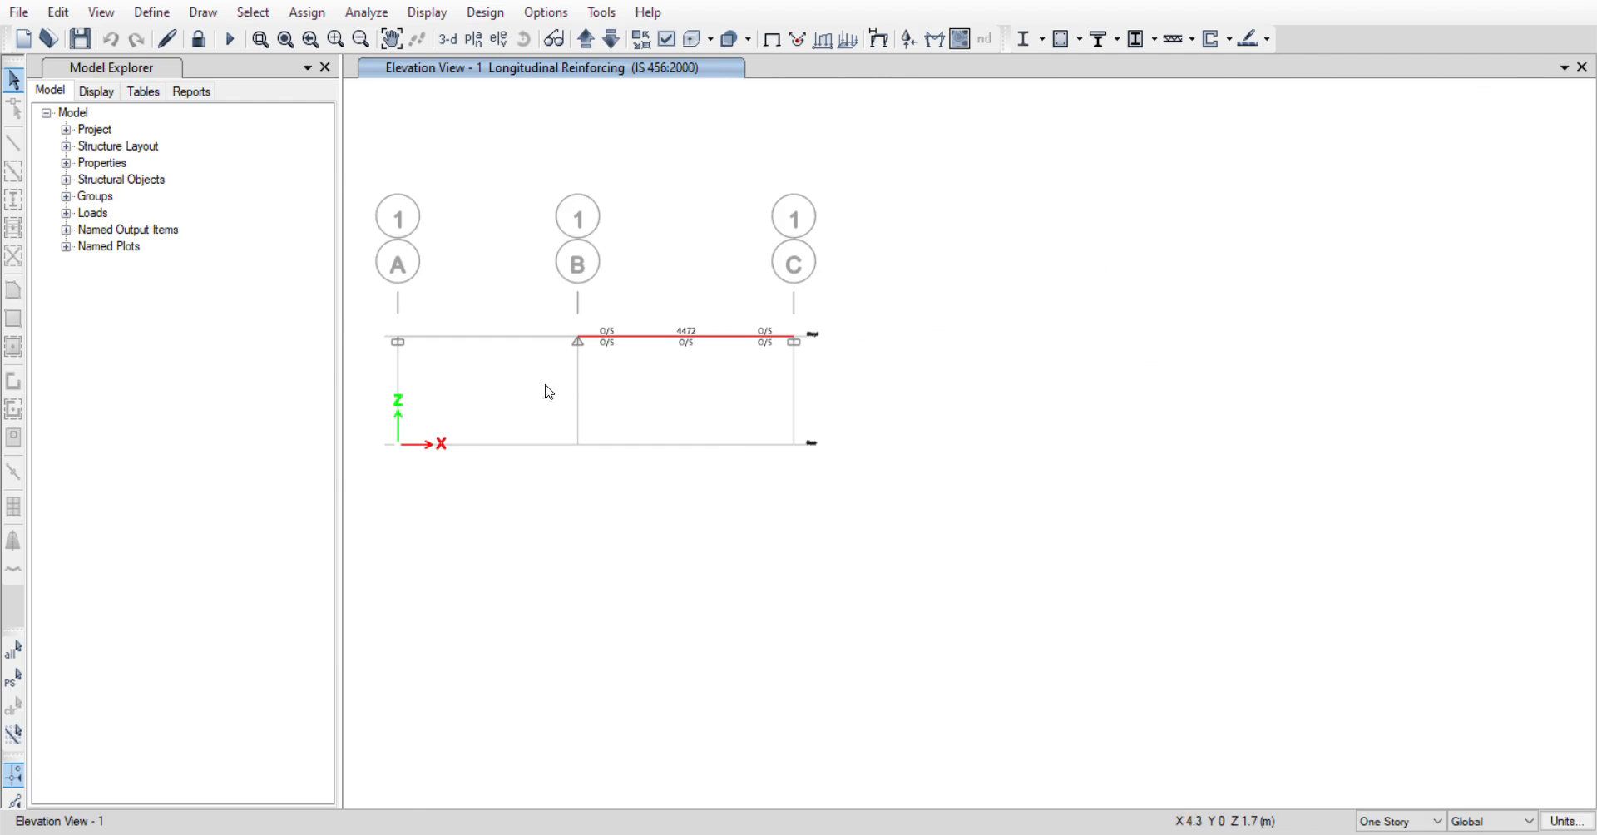
scroll(517, 435, down, 4)
scroll(421, 429, up, 9)
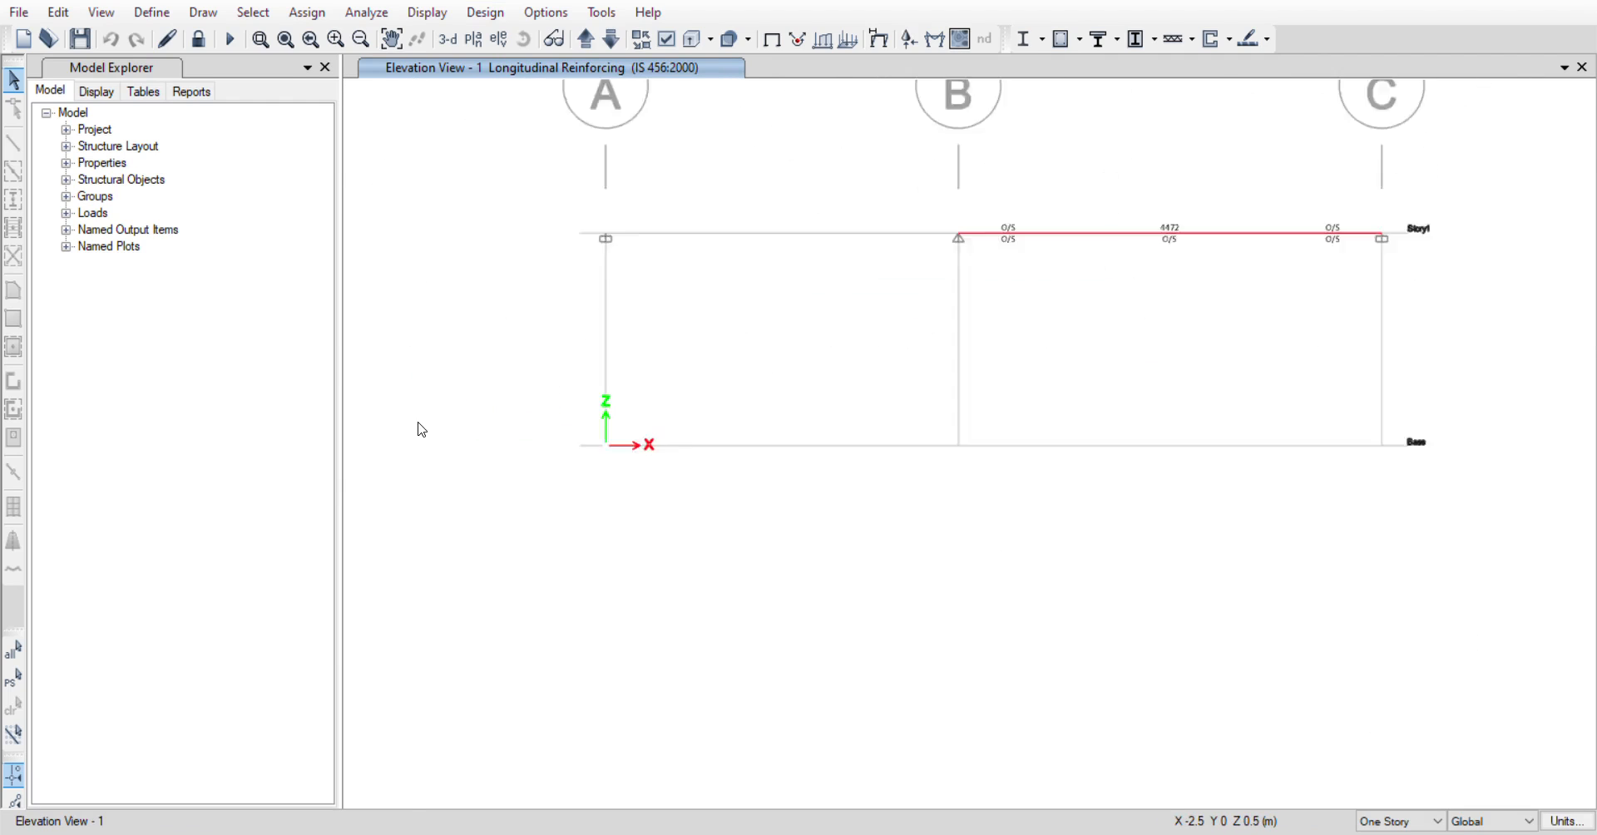
scroll(492, 431, down, 6)
scroll(624, 463, up, 1)
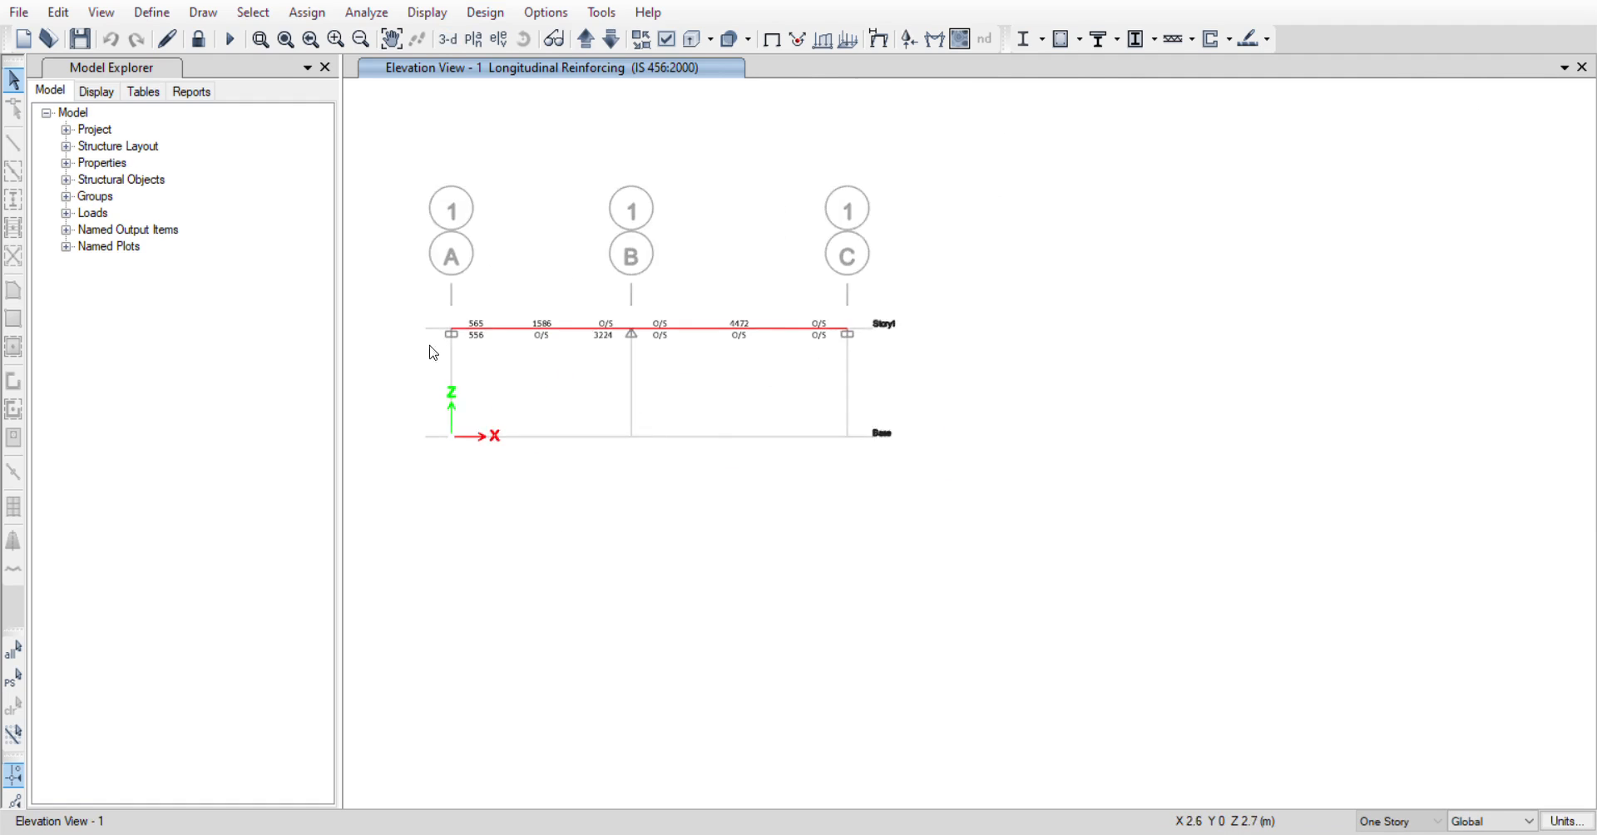
scroll(410, 346, up, 3)
scroll(449, 363, up, 3)
scroll(456, 371, down, 3)
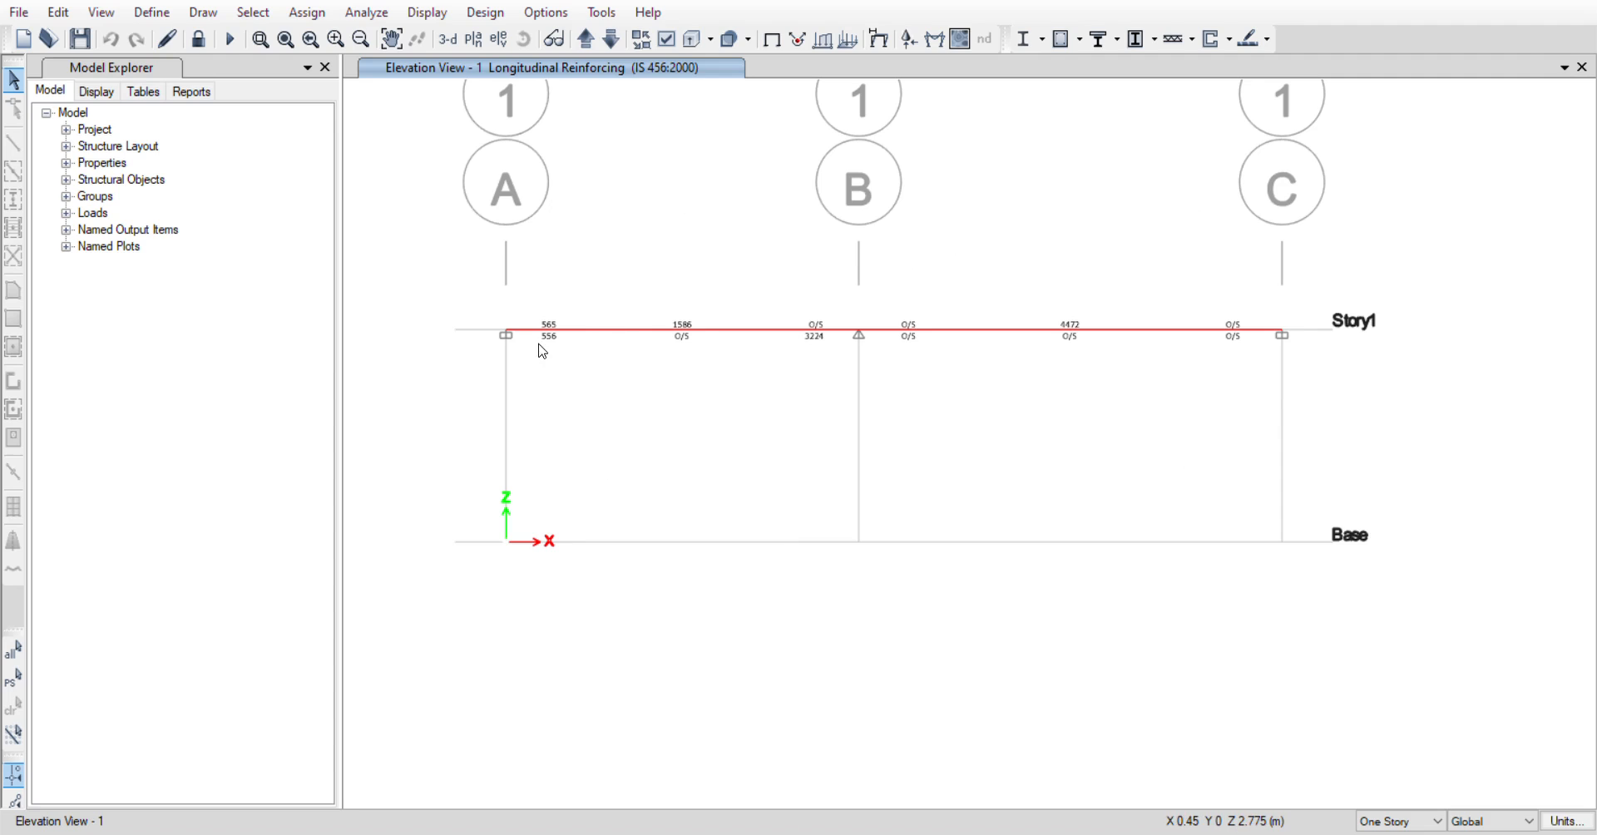
mouse_move(549, 333)
mouse_move(662, 334)
mouse_move(908, 331)
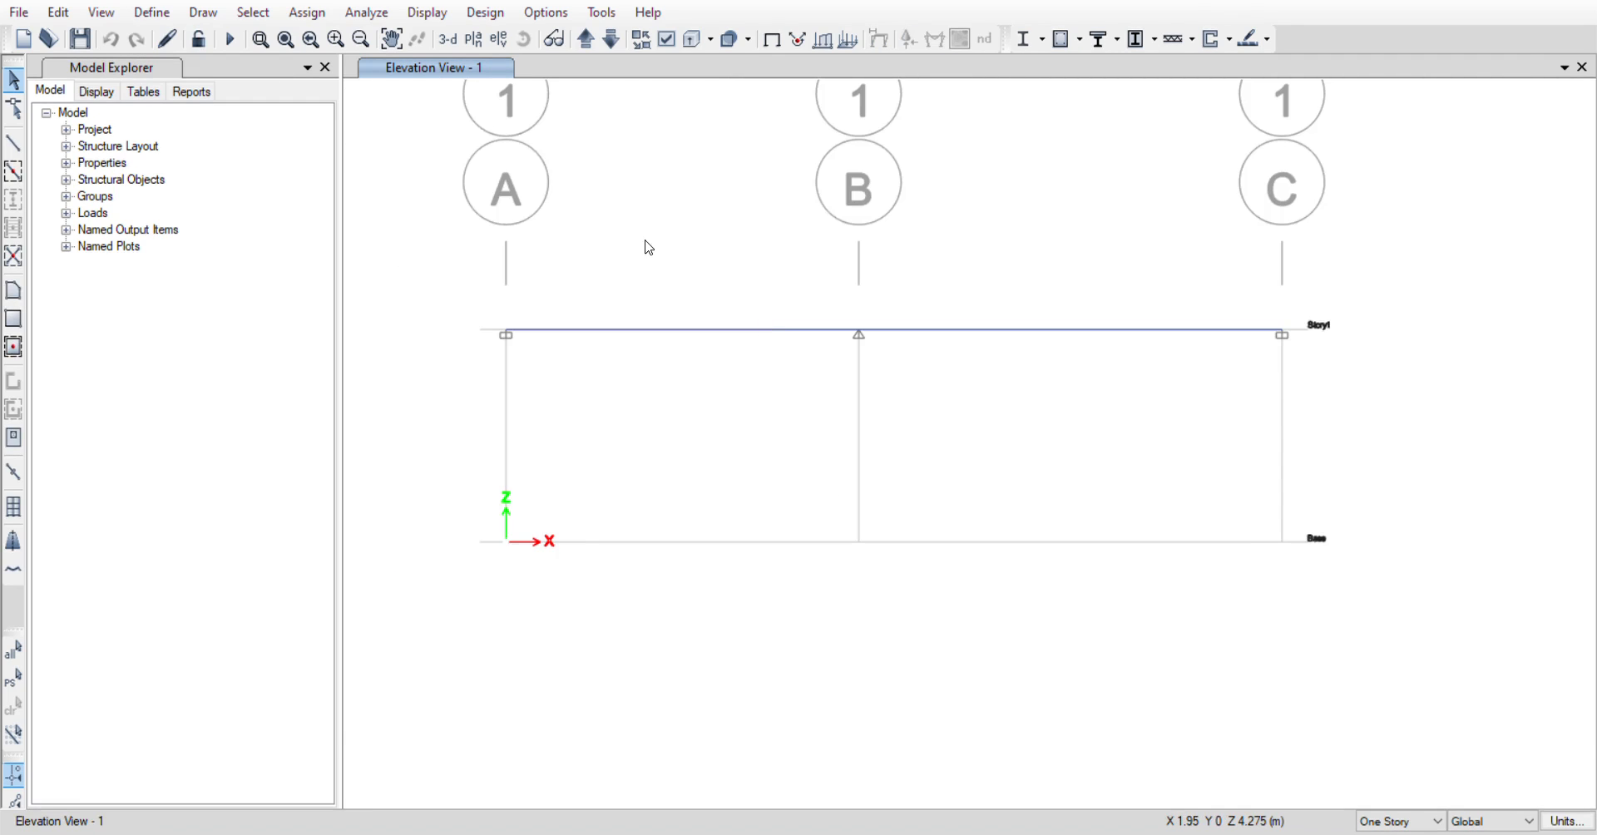
- Revise the beam's frame section definition and rerun the concrete design on the saved model
click(158, 12)
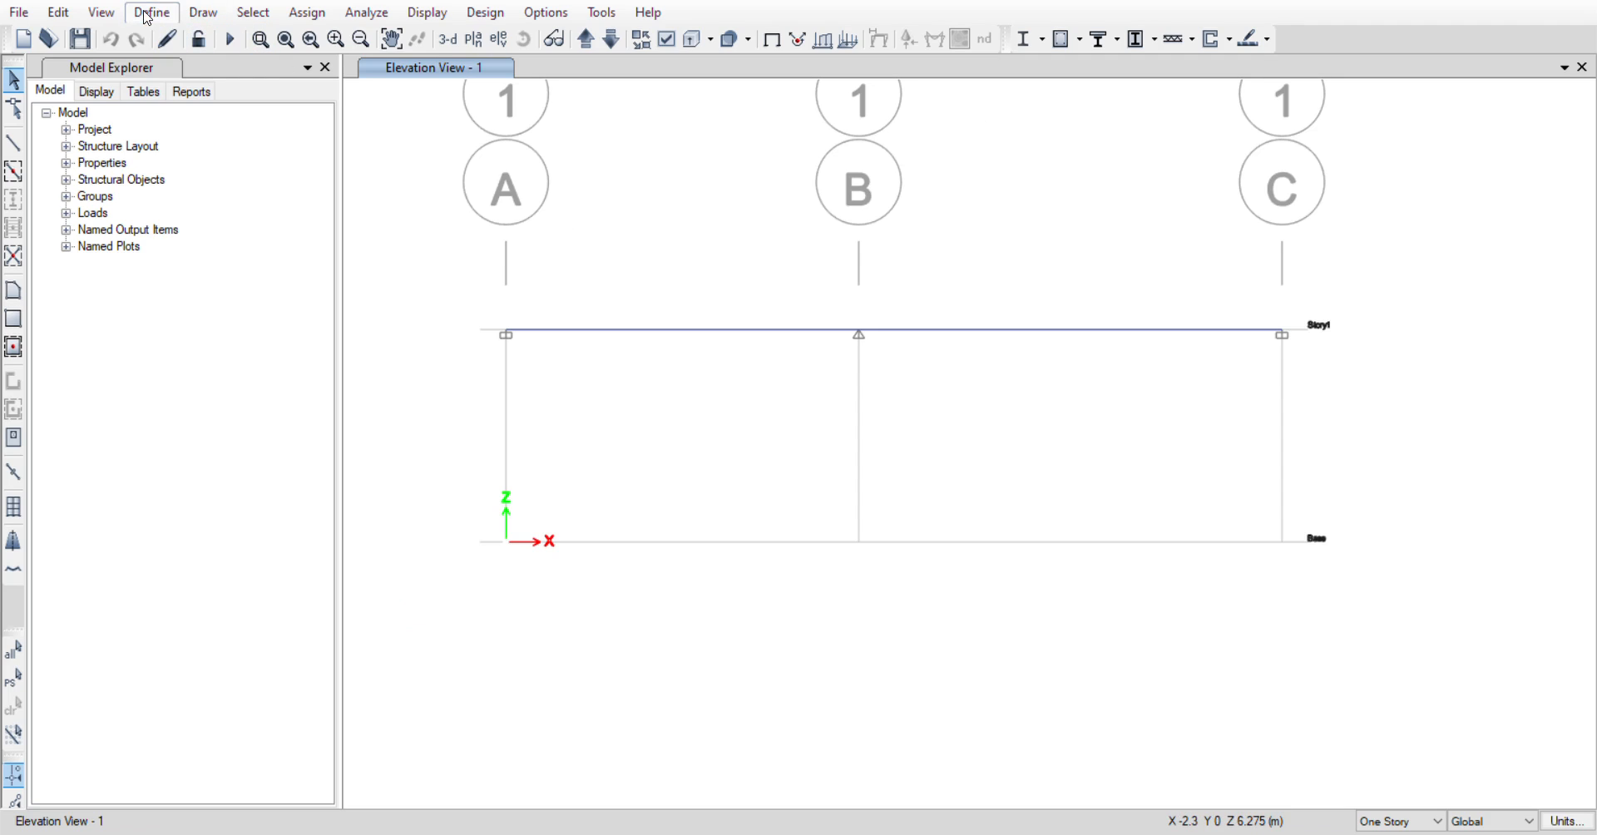
click(441, 88)
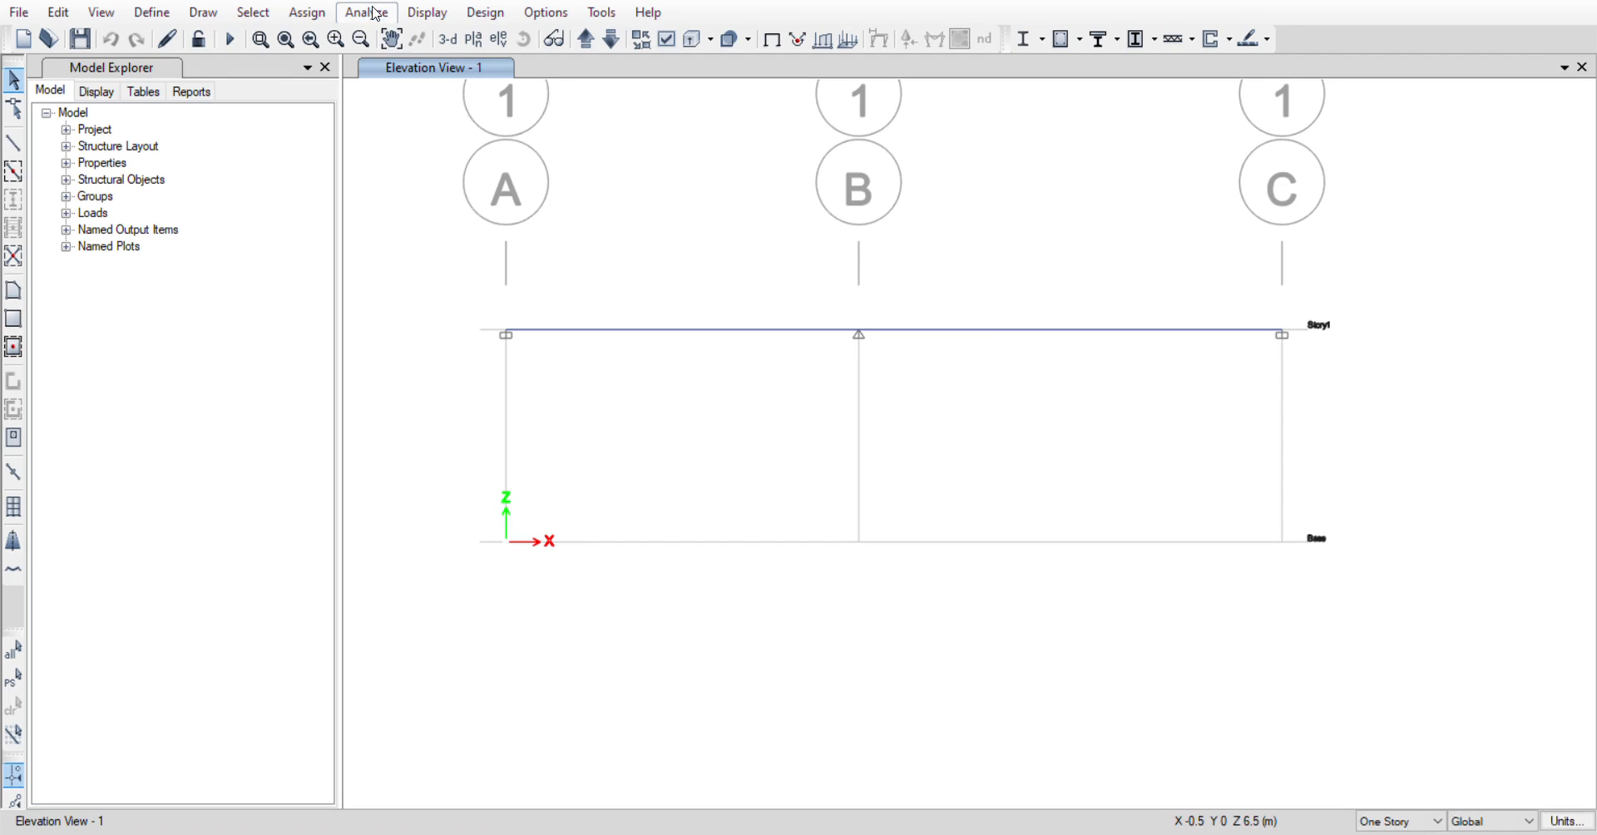
key(ctrl+s)
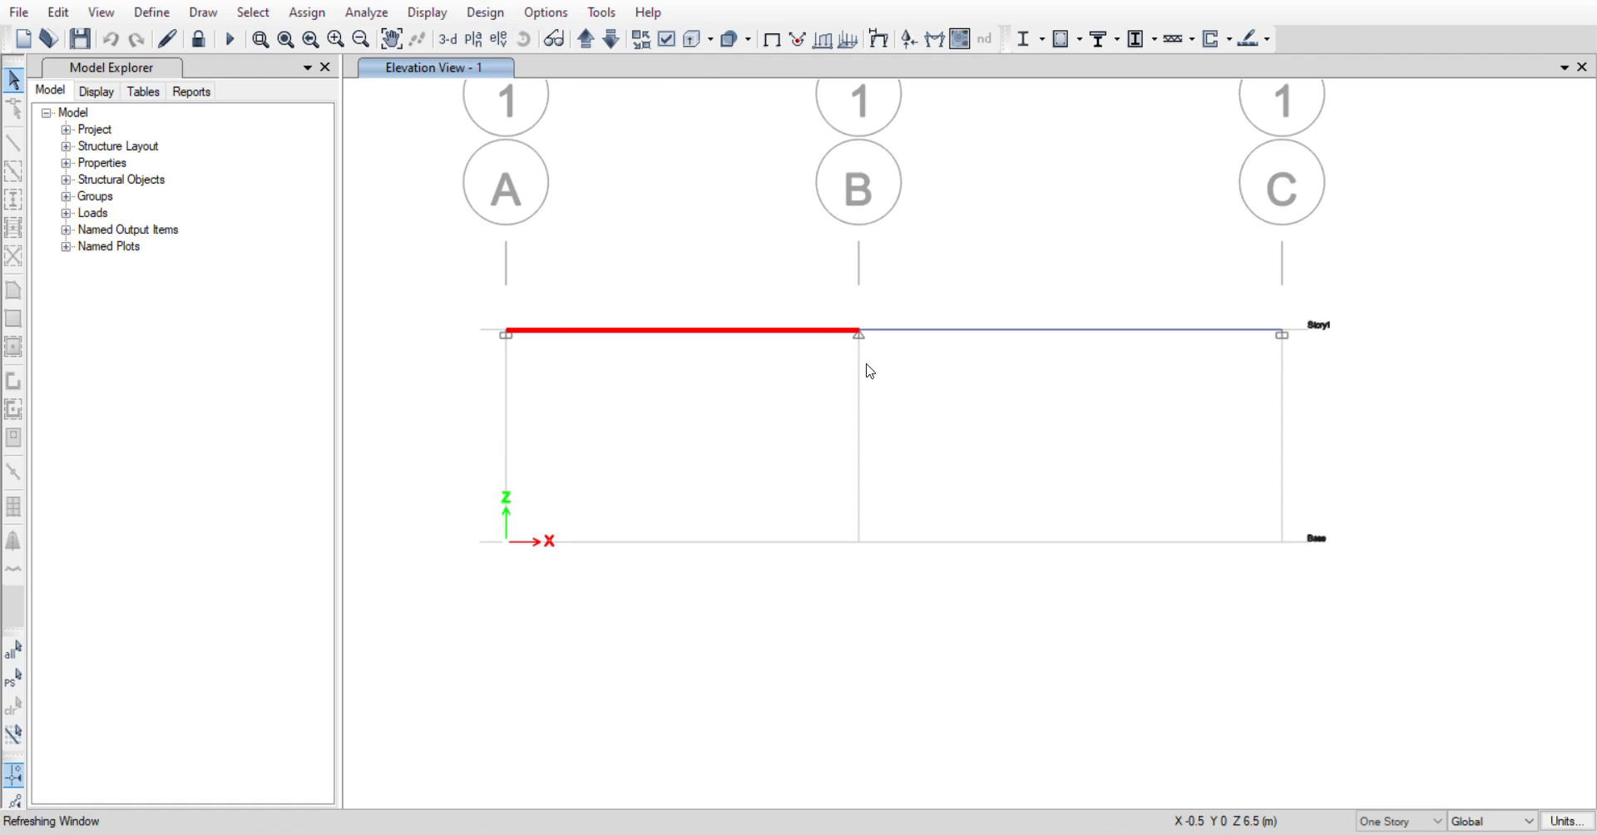
- Read the top and bottom reinforcement areas of the redesigned beam in span A–B and span B–C
scroll(560, 325, up, 5)
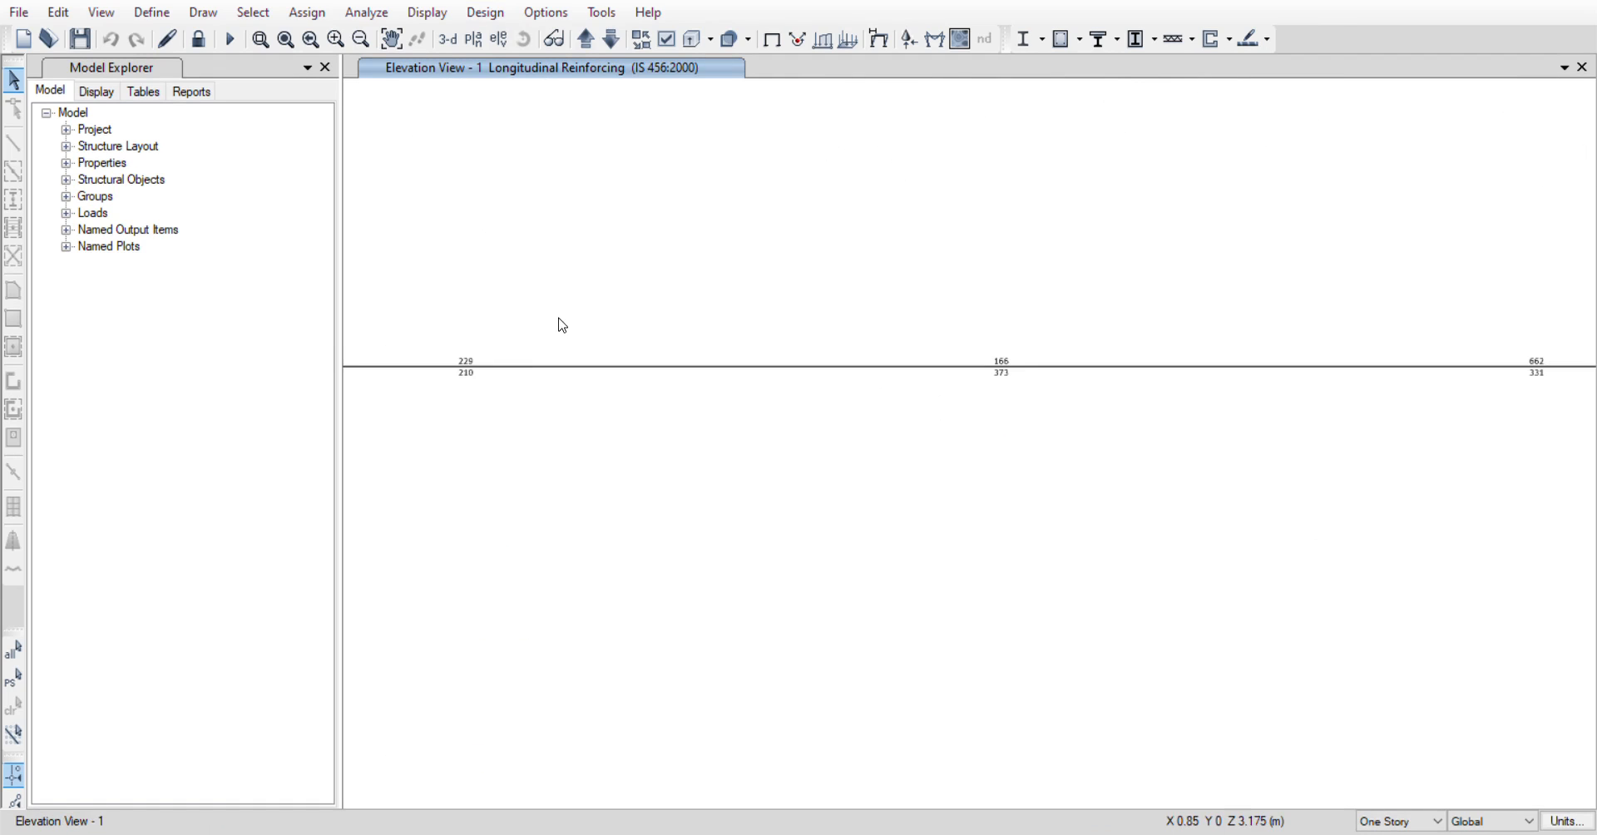
scroll(466, 370, up, 2)
mouse_move(463, 371)
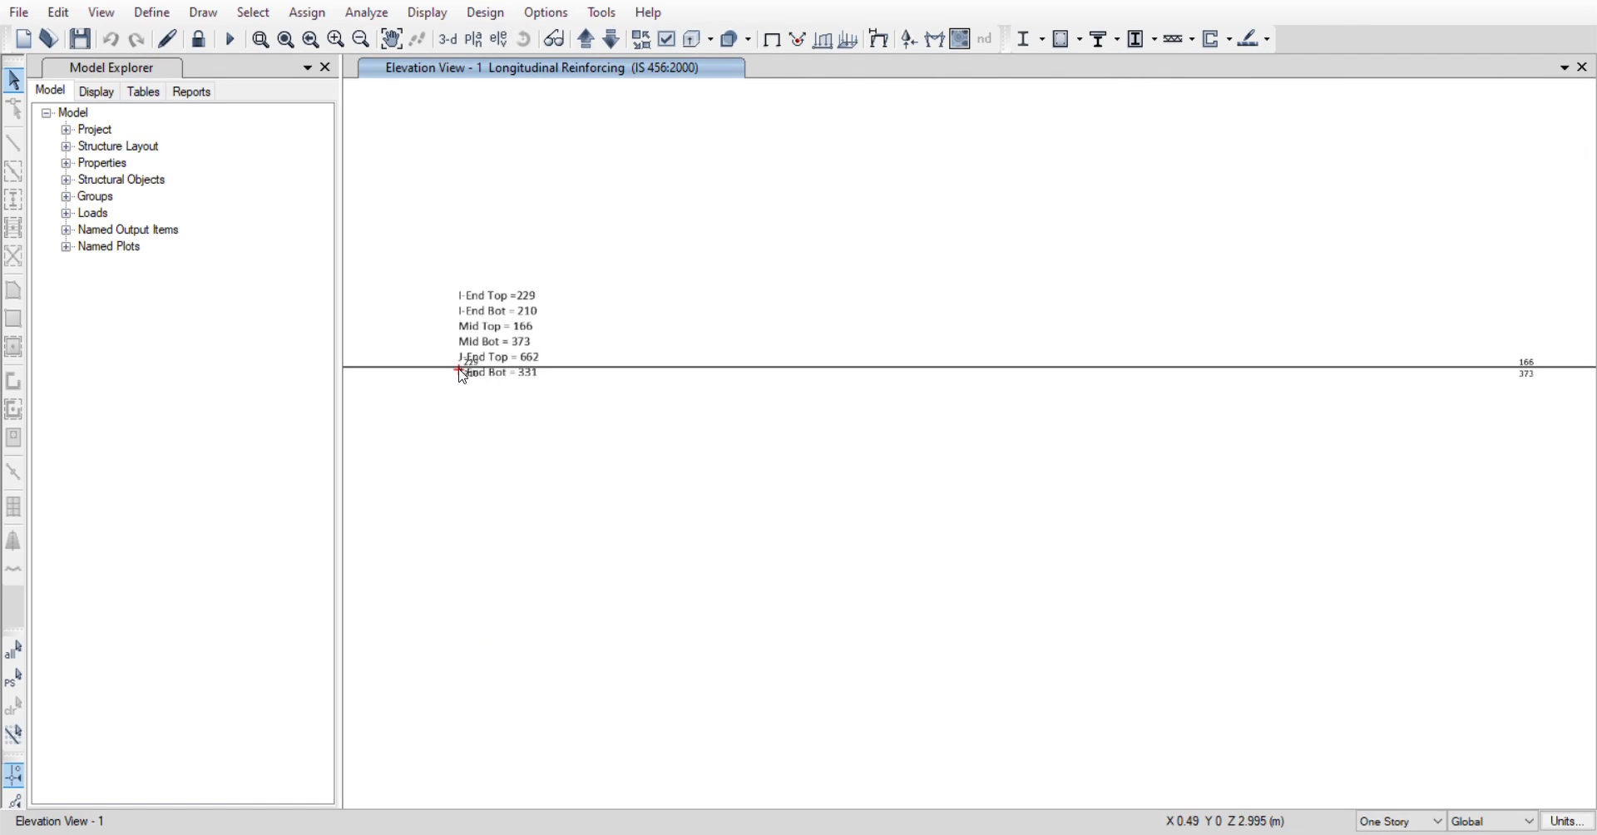
scroll(481, 367, down, 2)
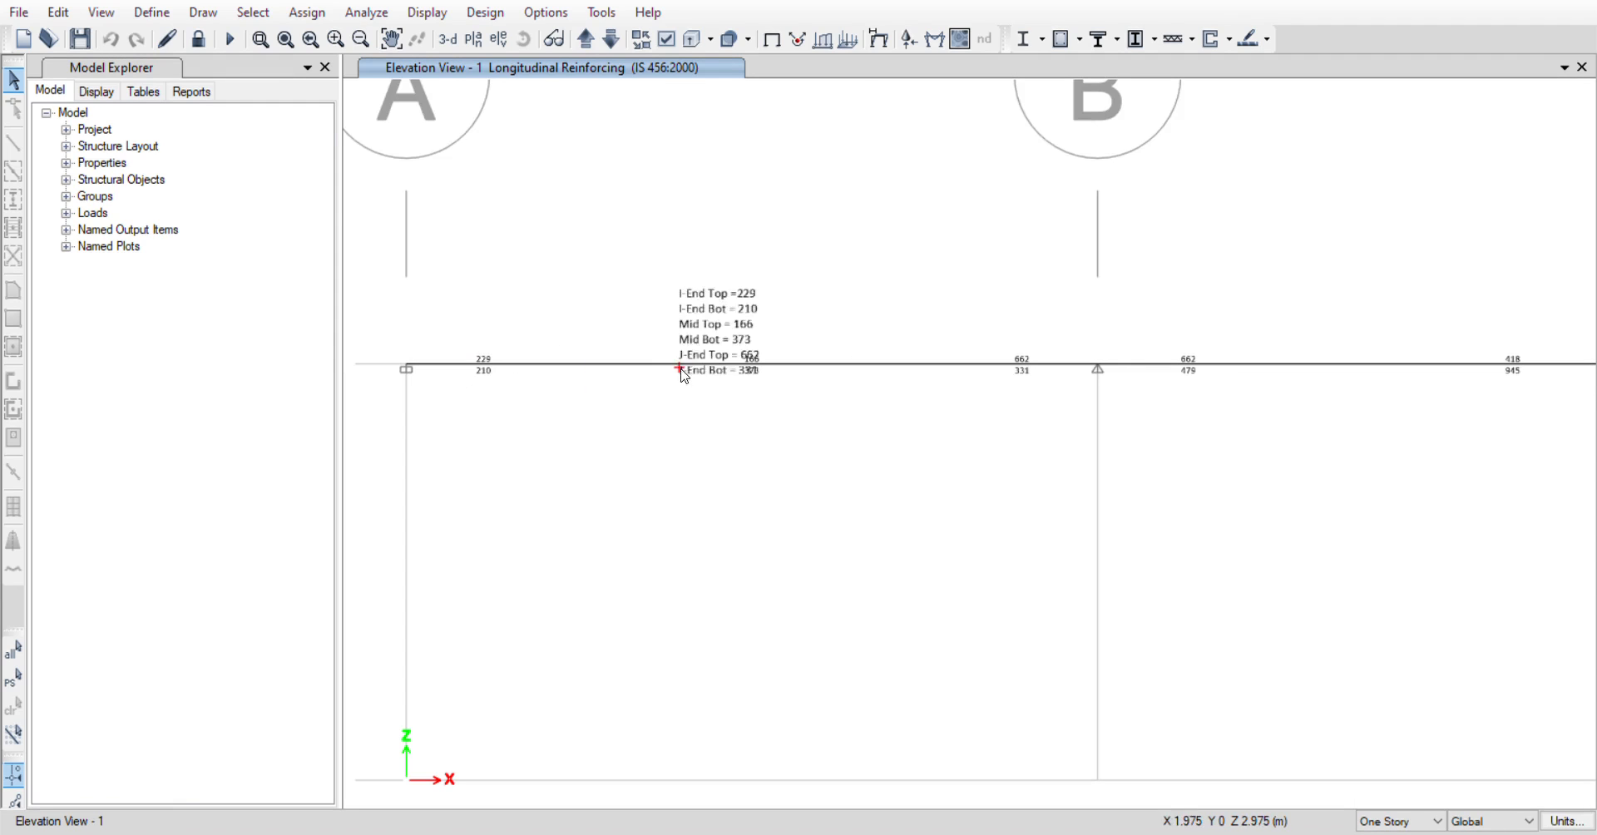
mouse_move(1087, 366)
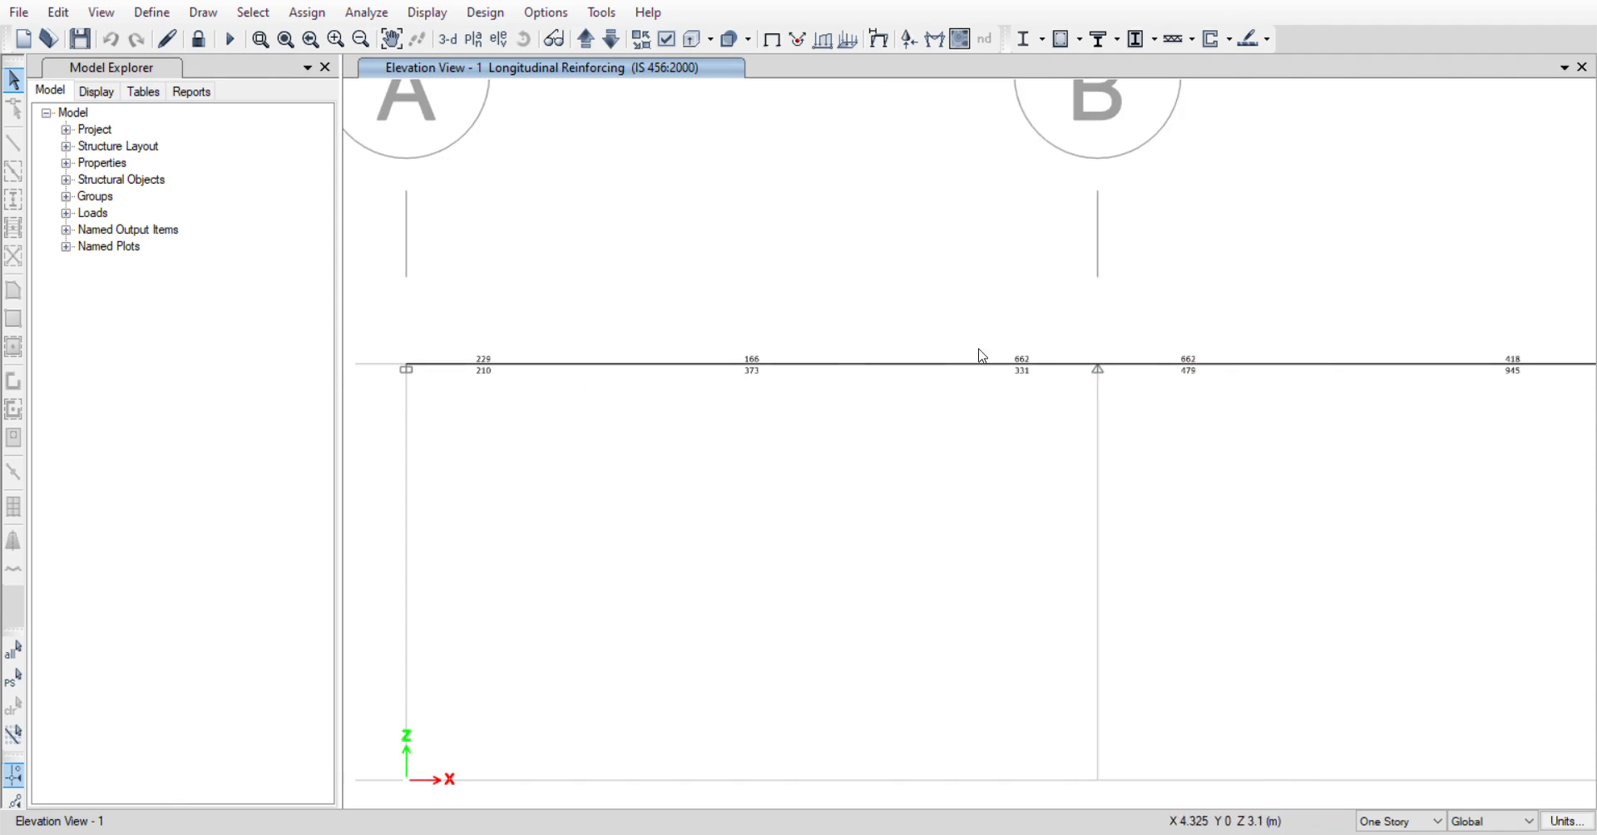
scroll(856, 343, down, 2)
scroll(1231, 366, up, 3)
mouse_move(1002, 246)
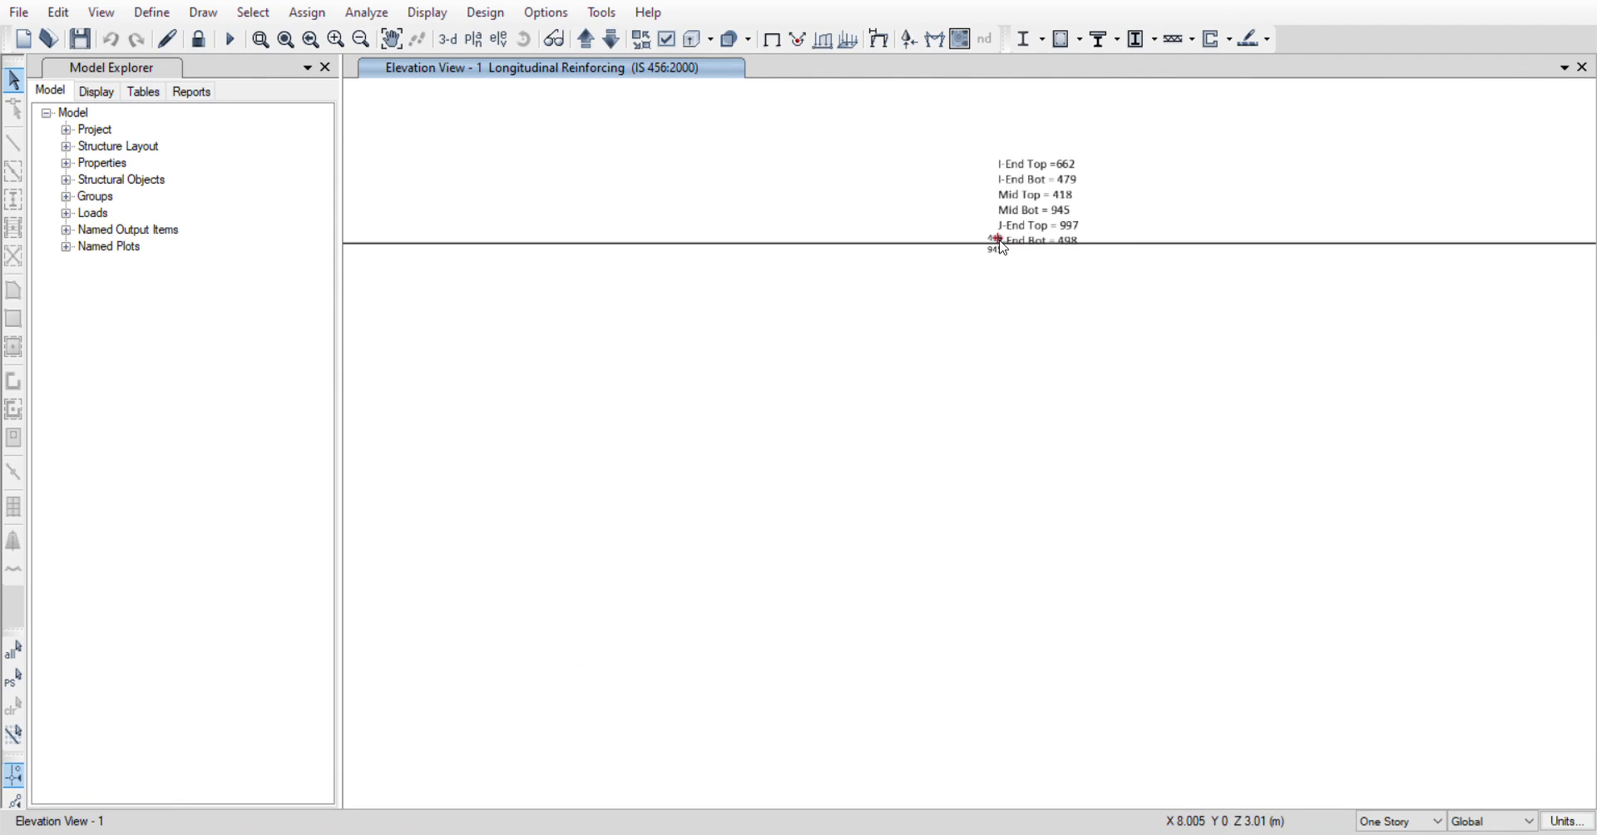
scroll(981, 249, down, 3)
scroll(533, 291, up, 3)
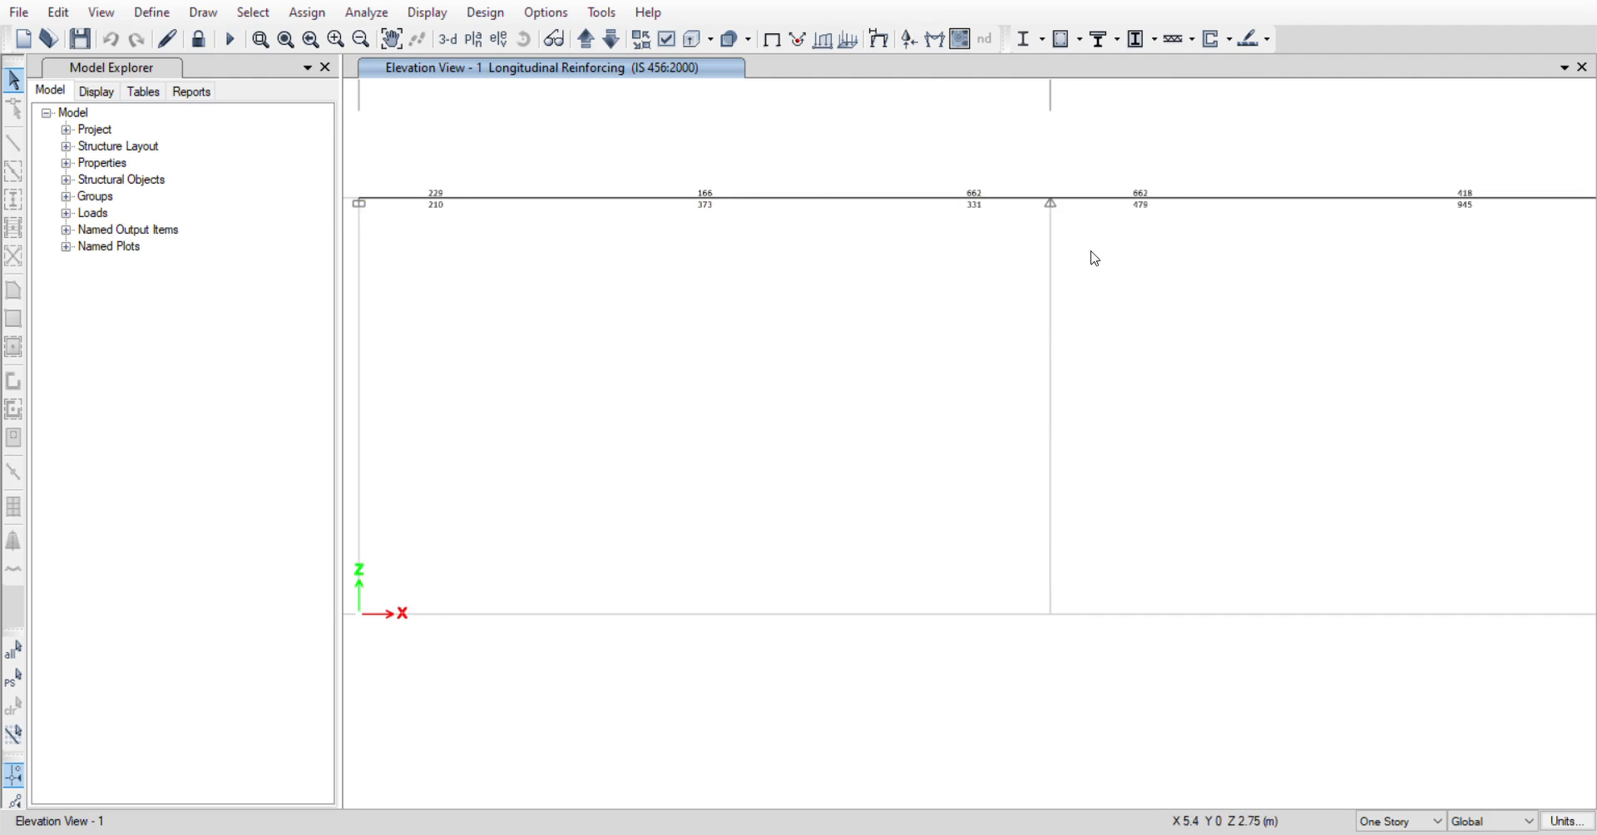
- Compare the reinforcement areas on both sides of the grid B support and along the whole beam
scroll(756, 395, down, 3)
scroll(757, 395, up, 3)
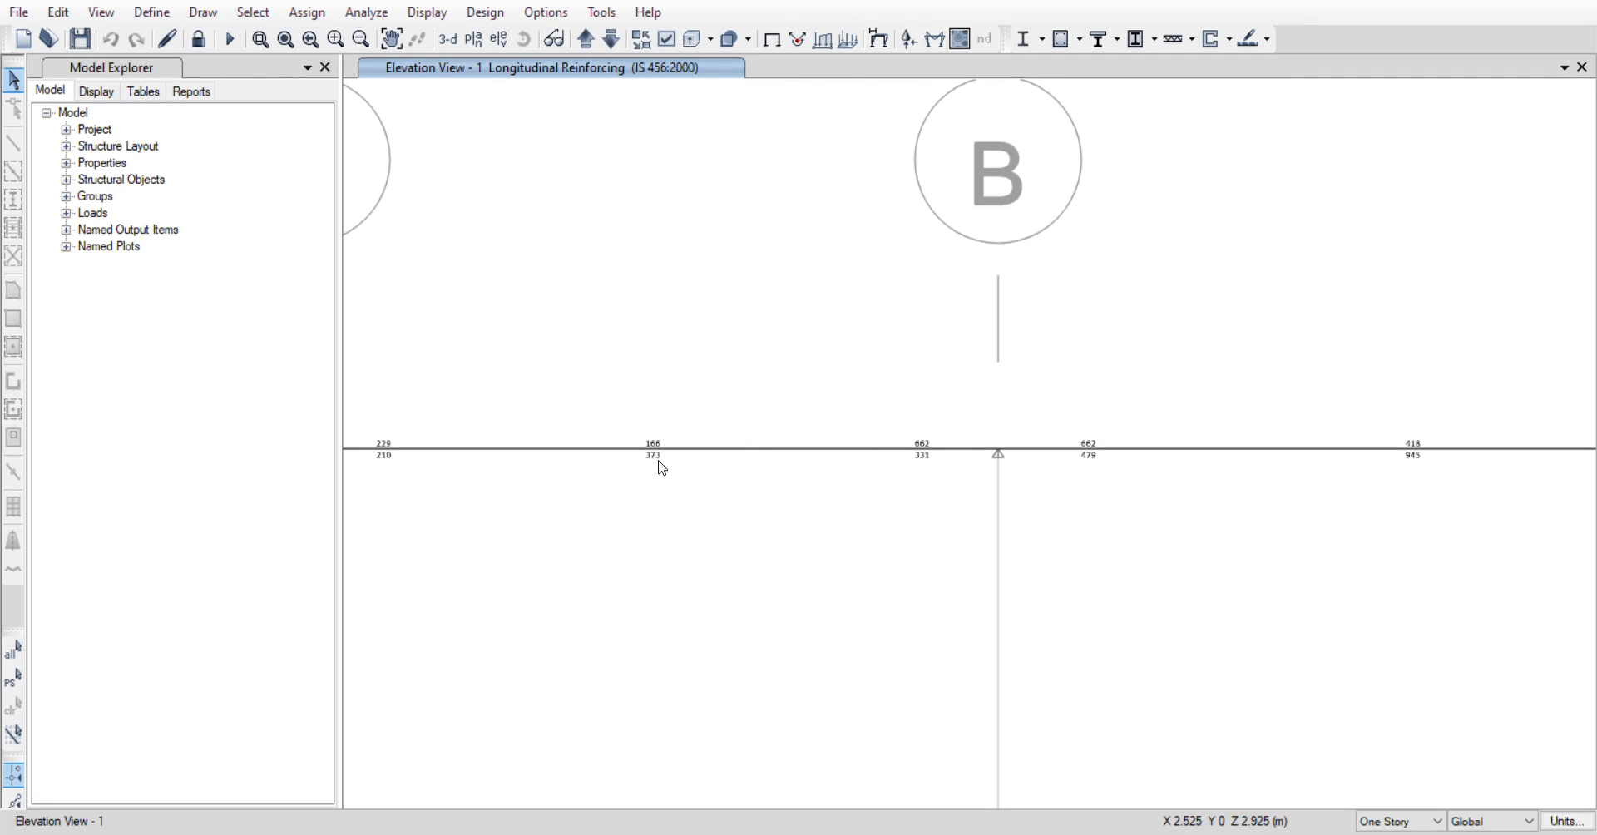
mouse_move(903, 458)
mouse_move(1088, 457)
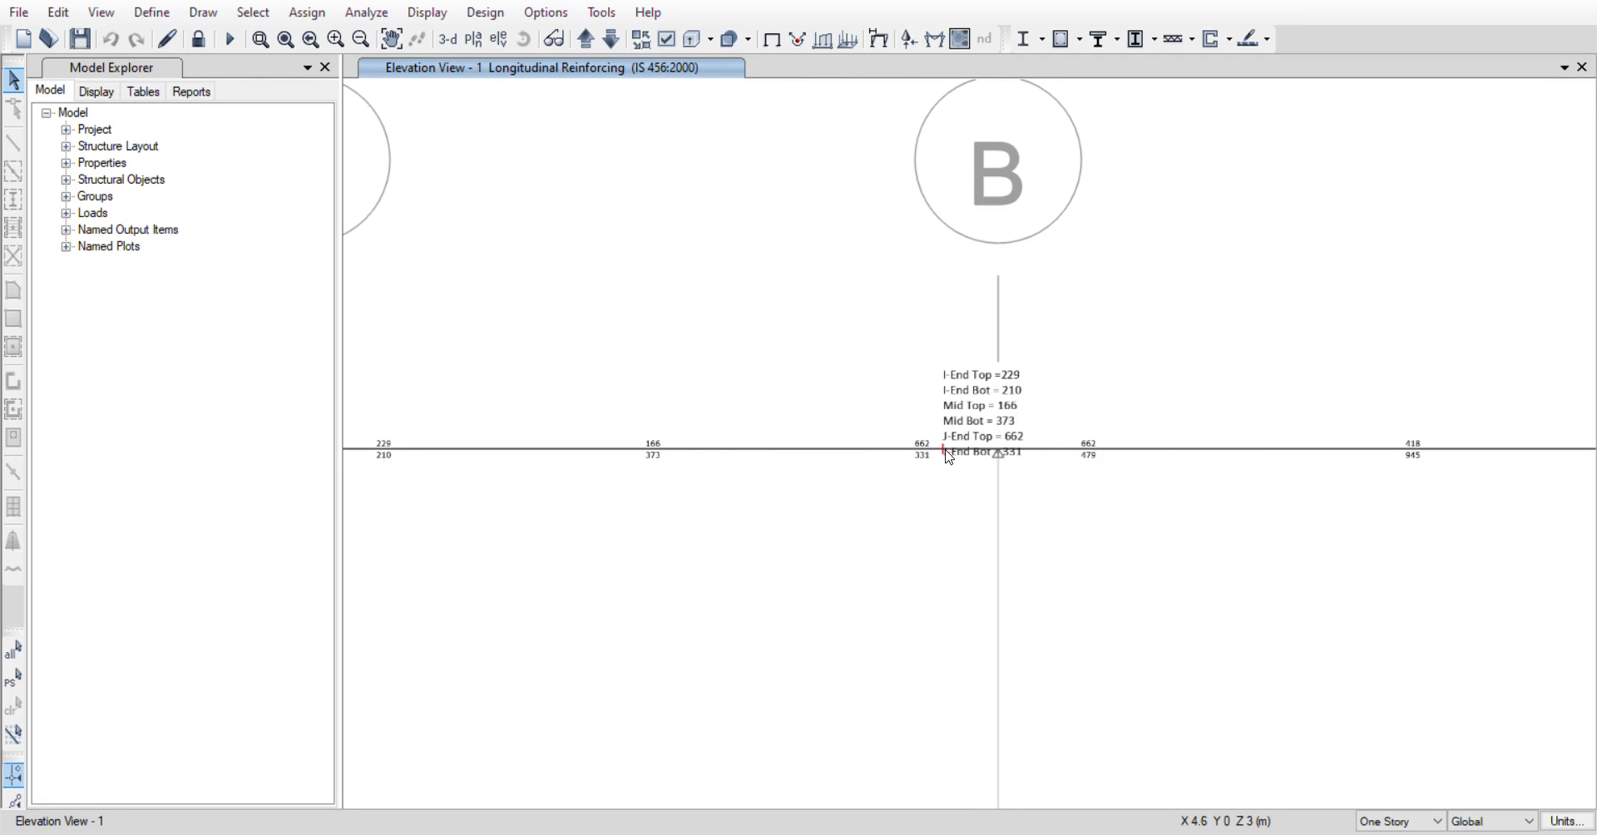
scroll(865, 451, down, 3)
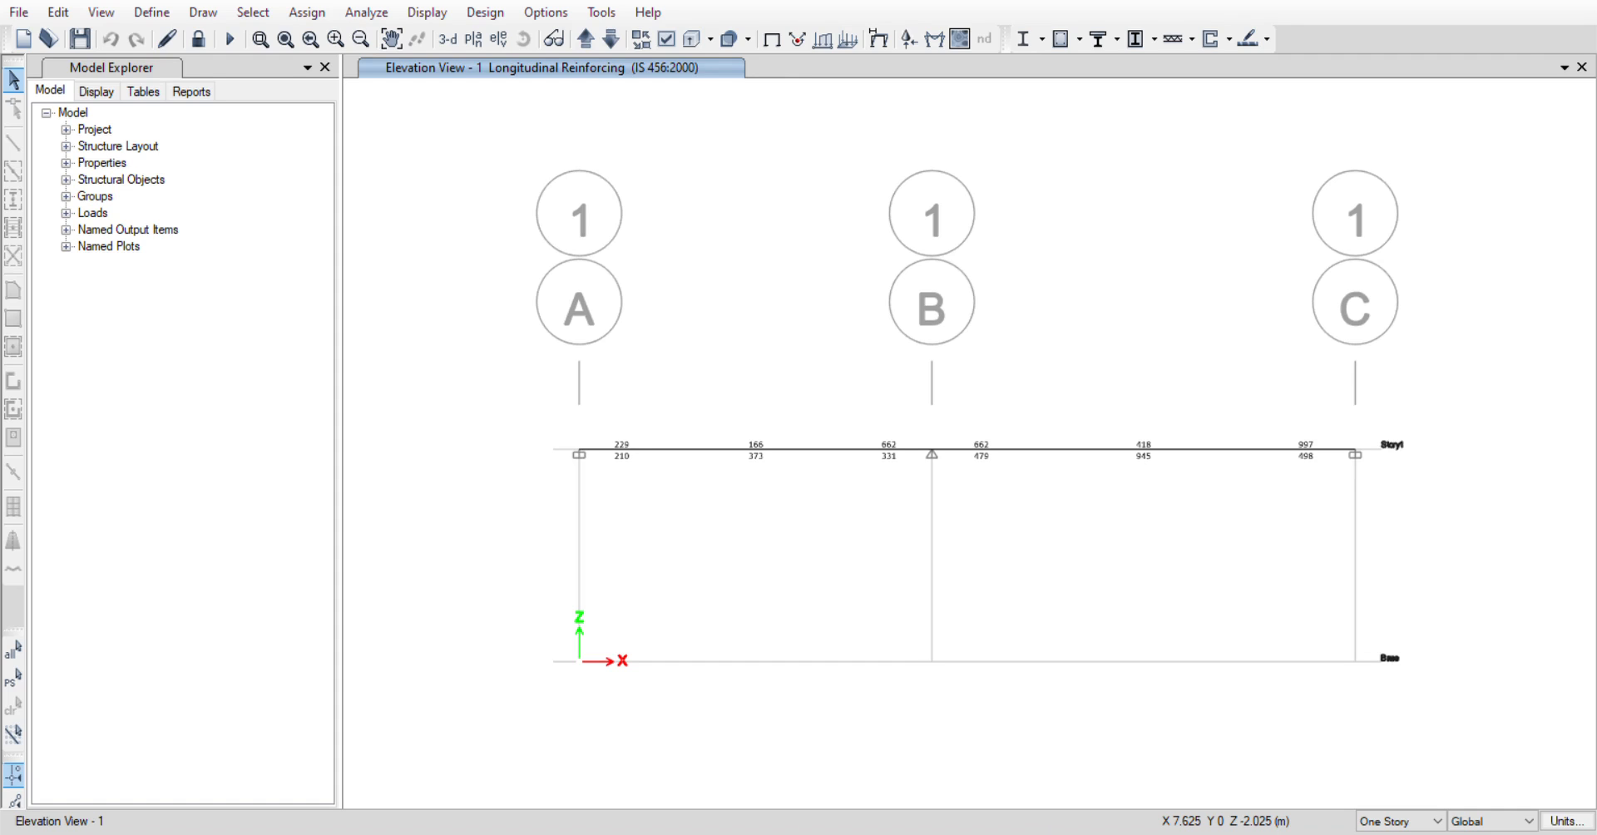
scroll(713, 599, up, 2)
scroll(709, 496, down, 2)
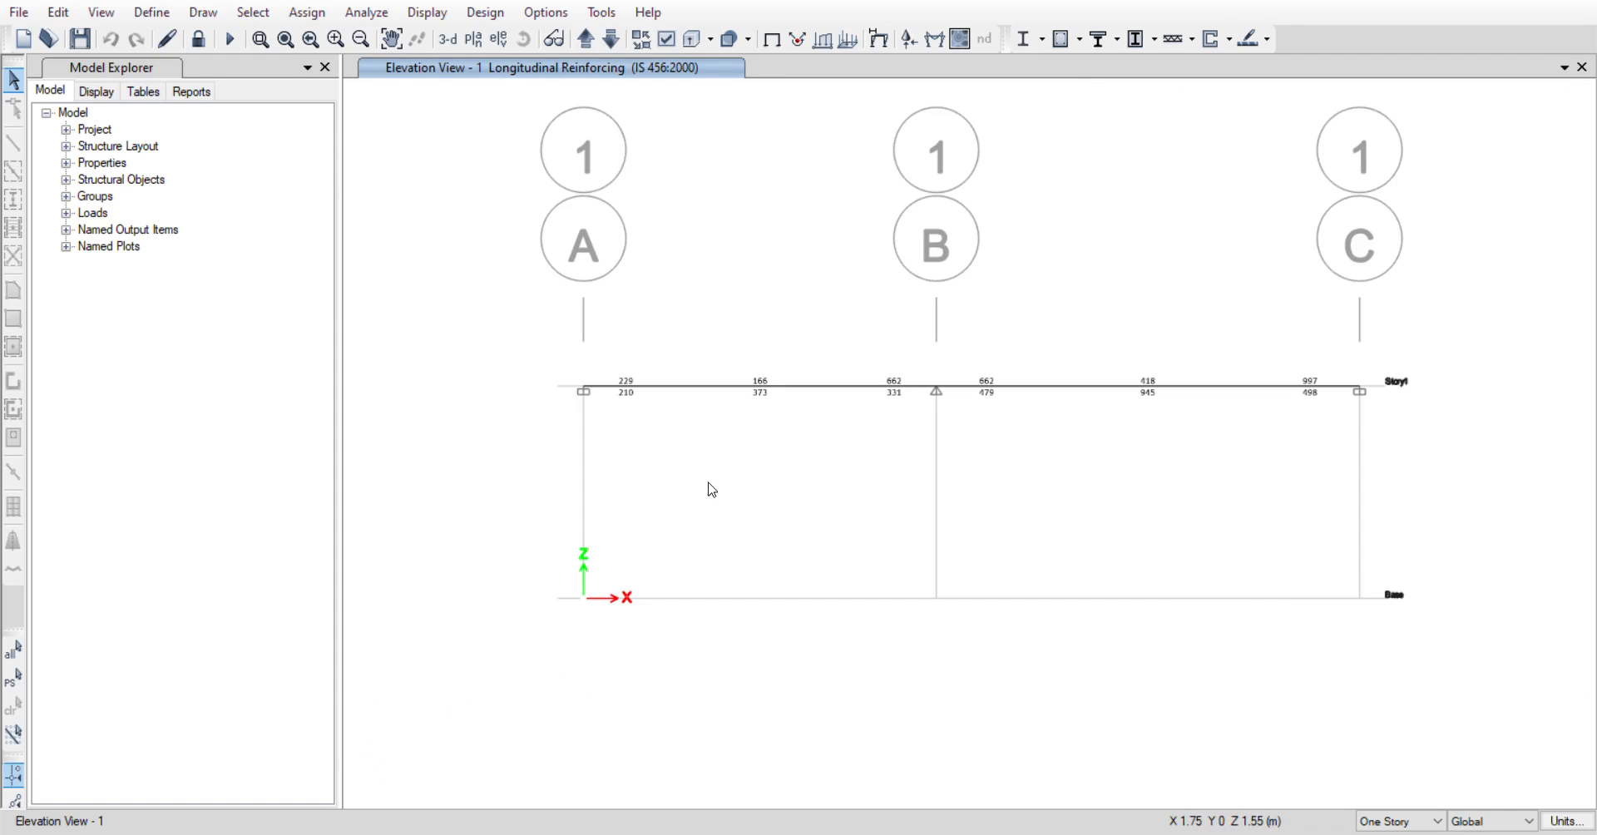
mouse_move(754, 387)
mouse_move(1314, 394)
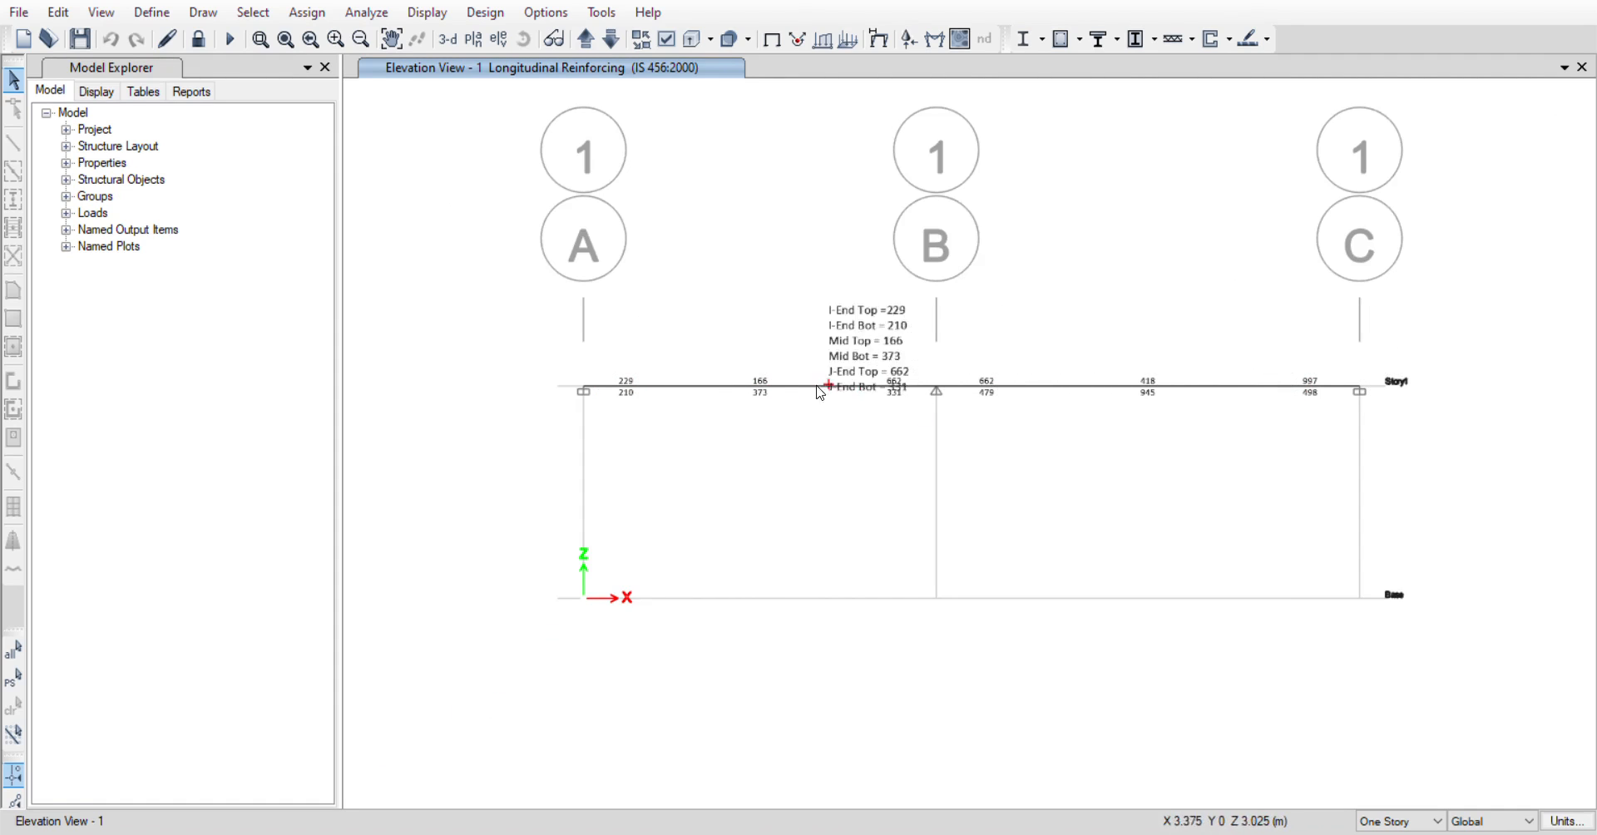
- Inspect the concrete design details of the A–B beam and of the B–C beam
click(696, 388)
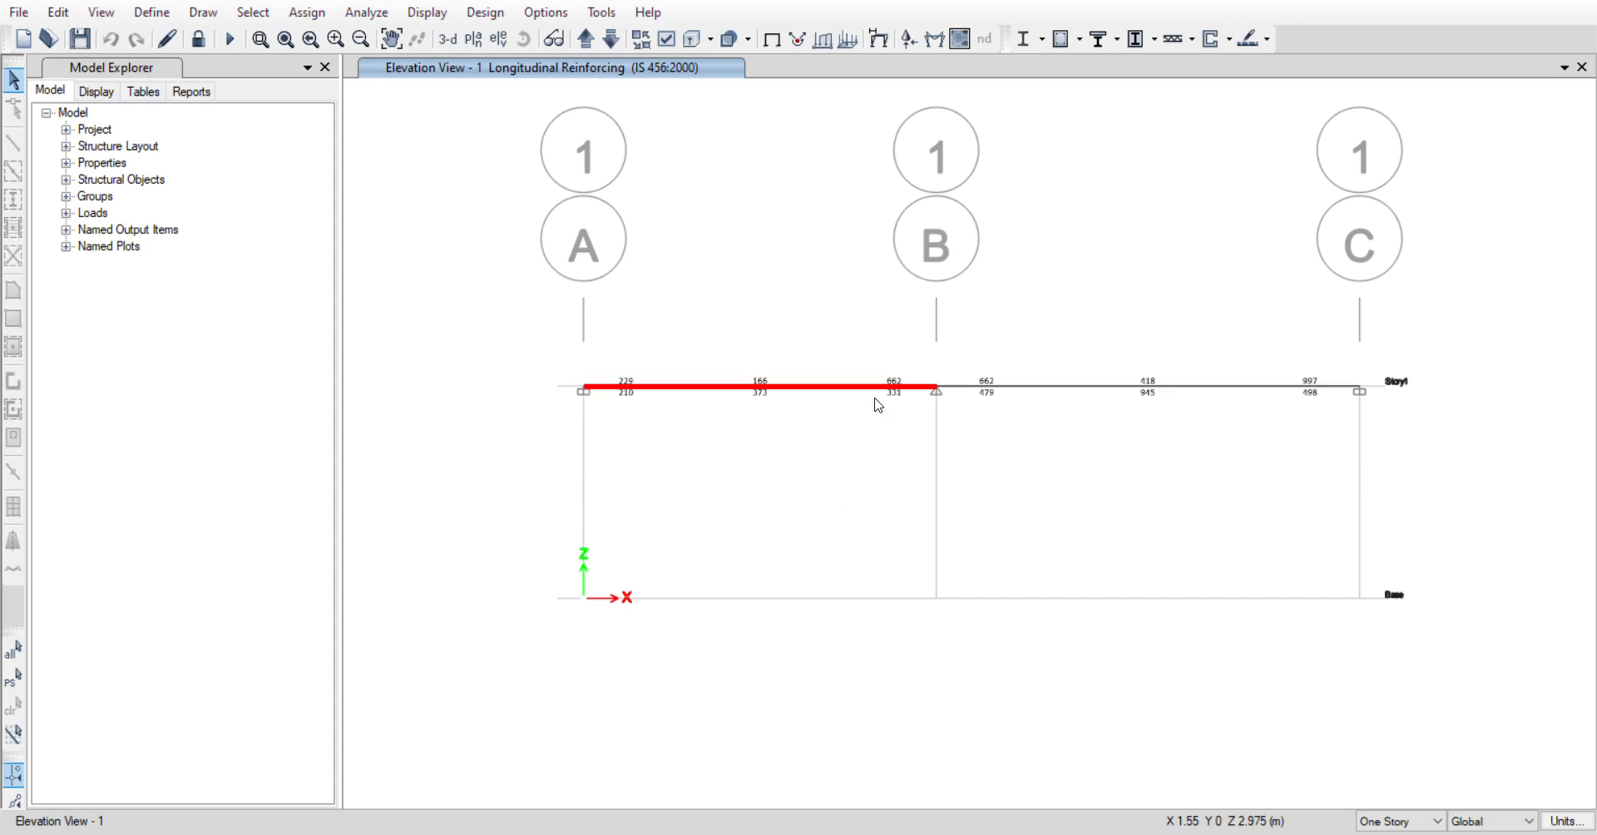
right_click(1087, 388)
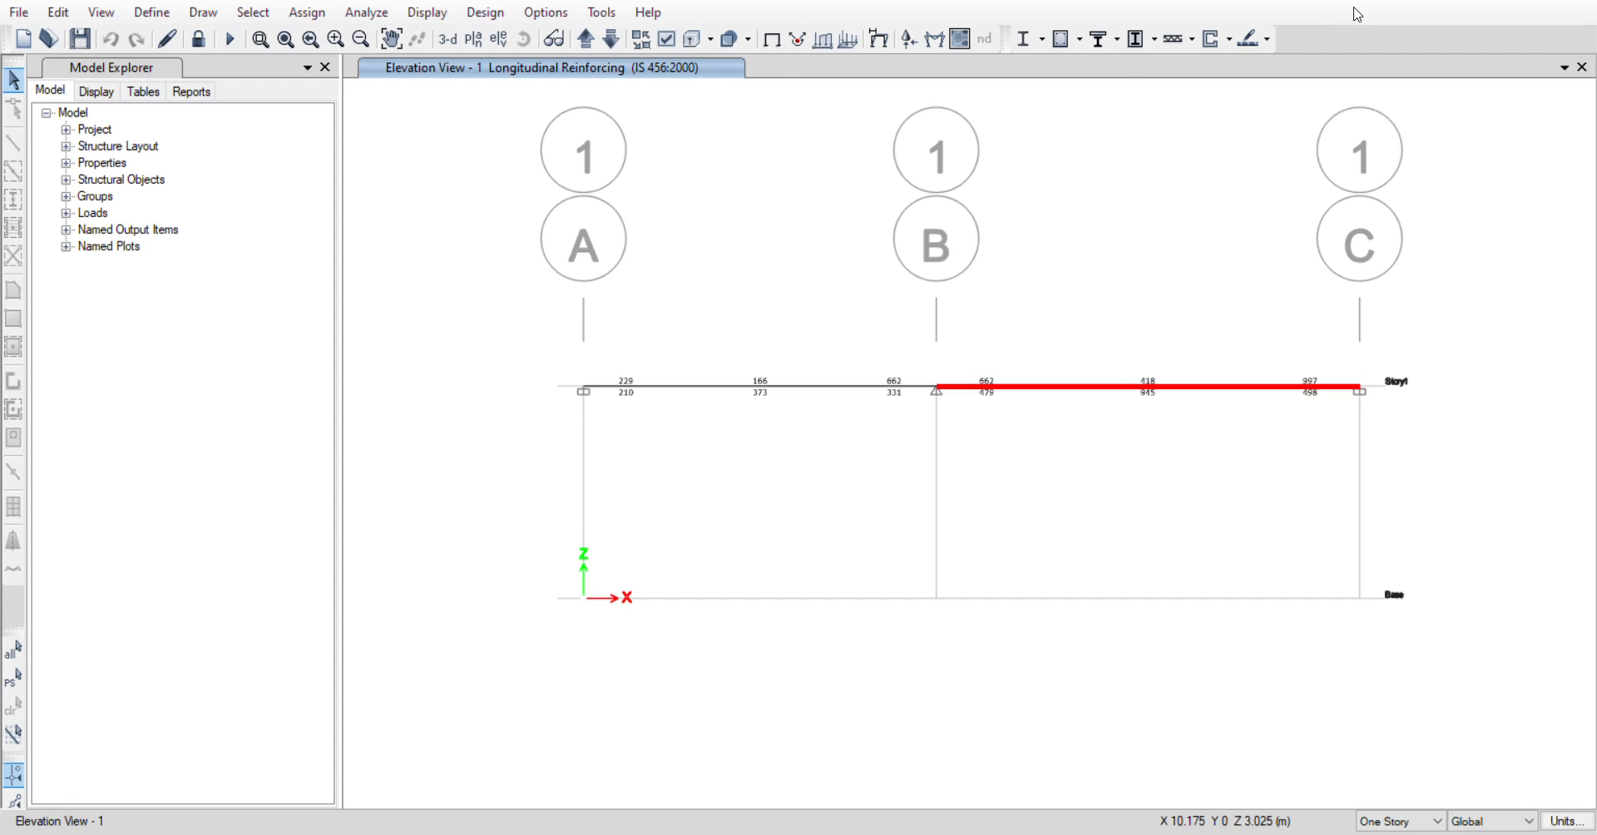
click(1146, 143)
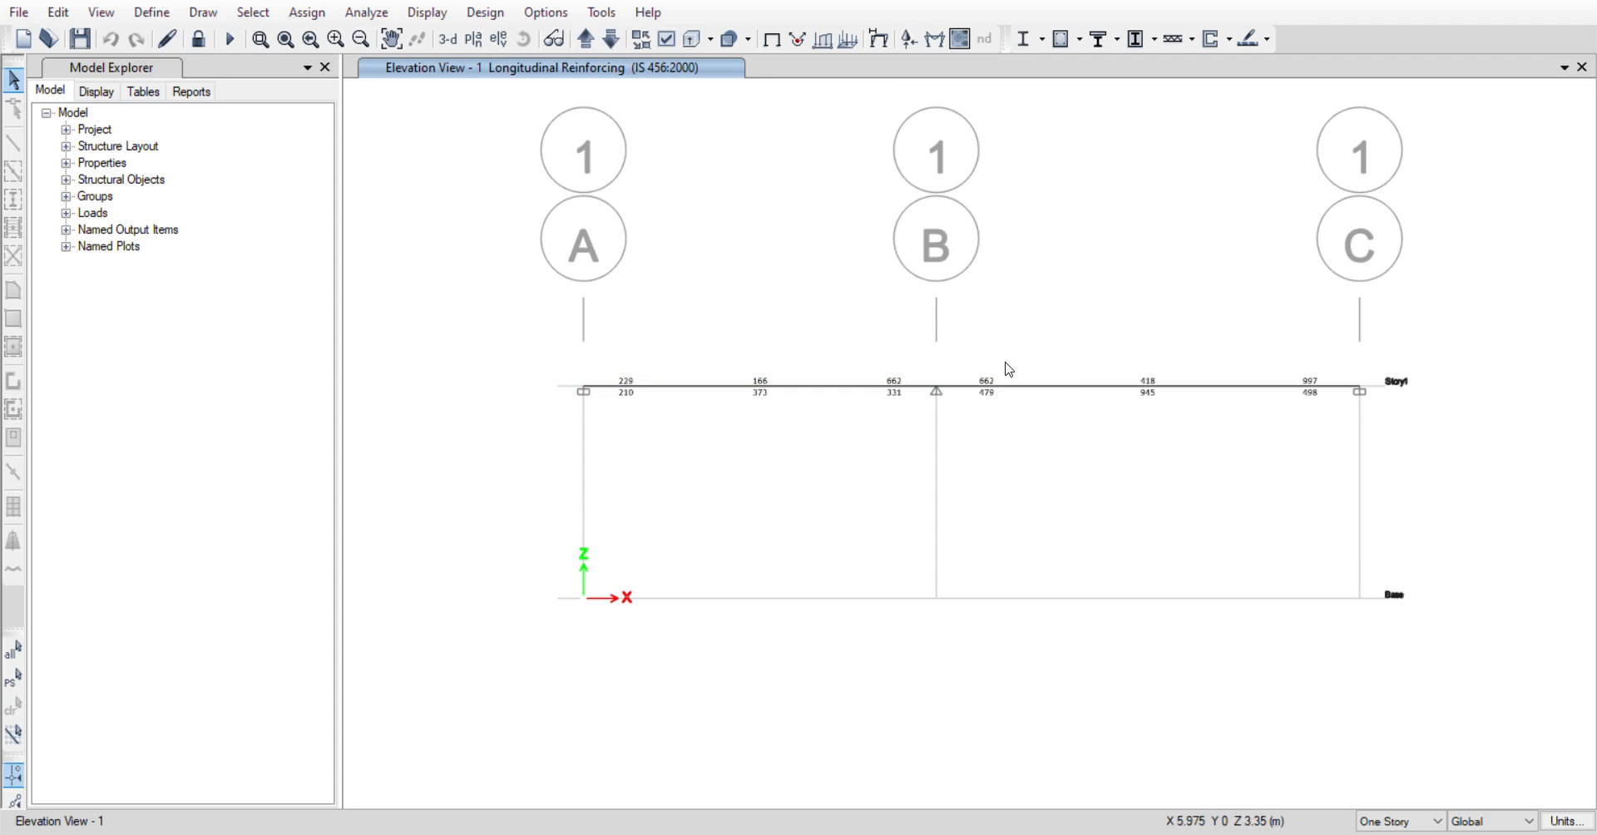
- Recheck the end and midspan reinforcement areas of span B–C and span A–B in the elevation
mouse_move(961, 398)
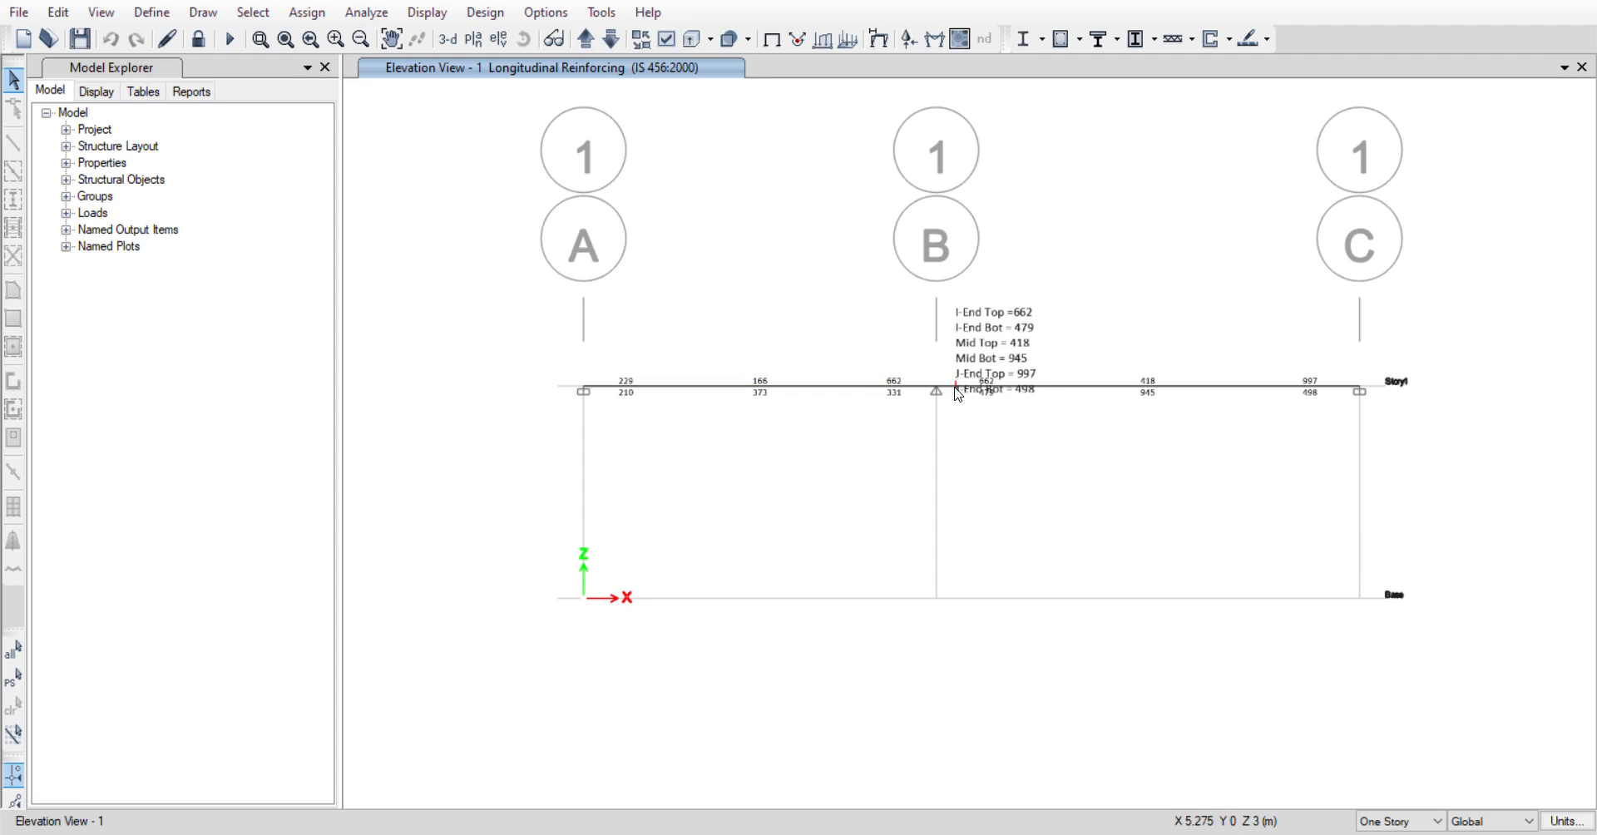
scroll(735, 400, up, 2)
scroll(552, 391, down, 2)
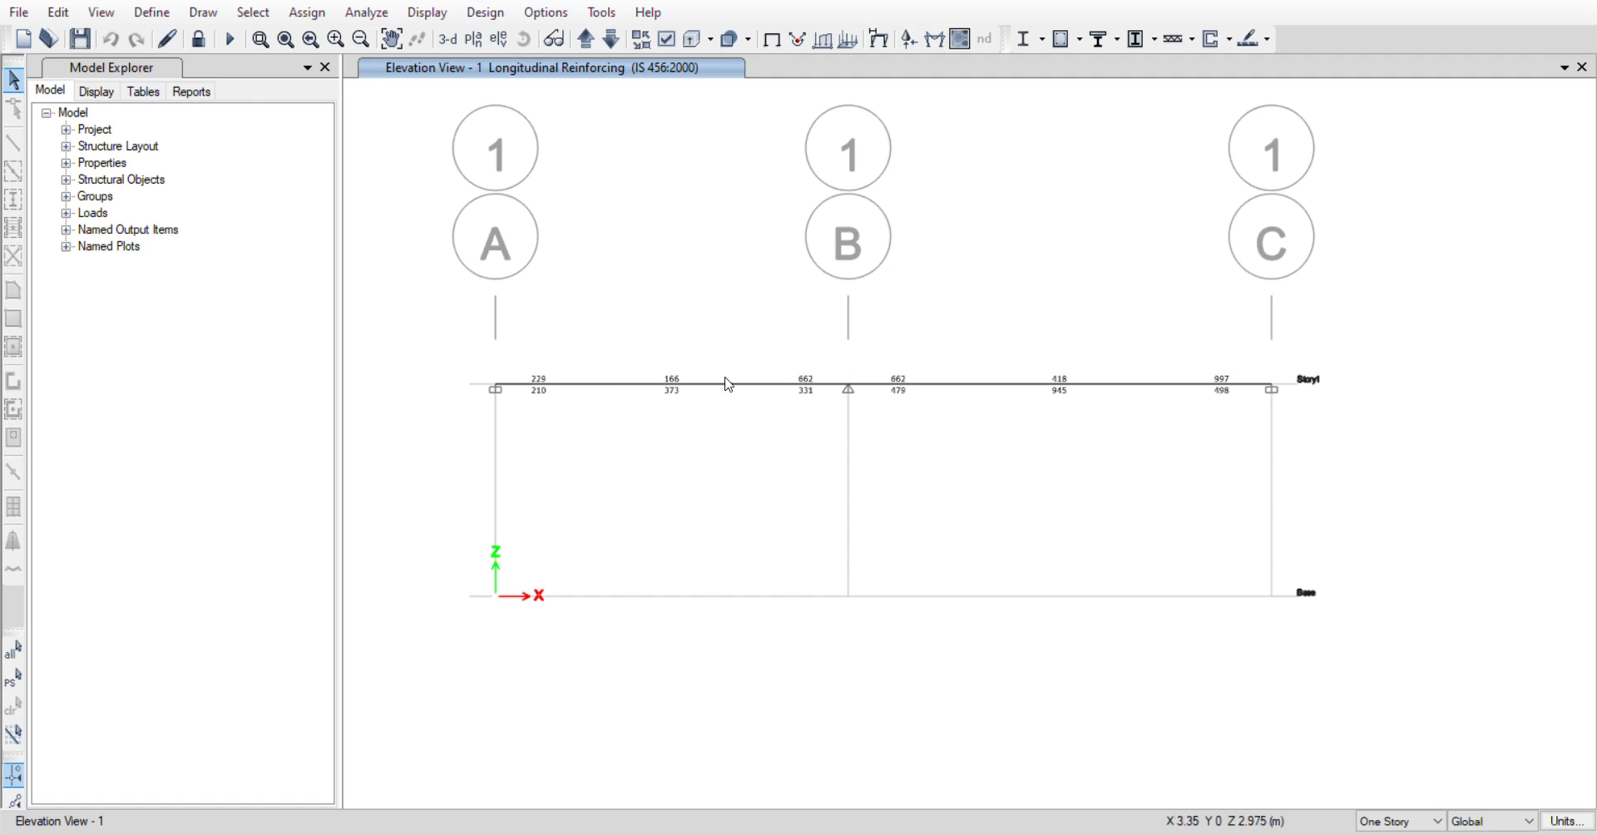
mouse_move(687, 389)
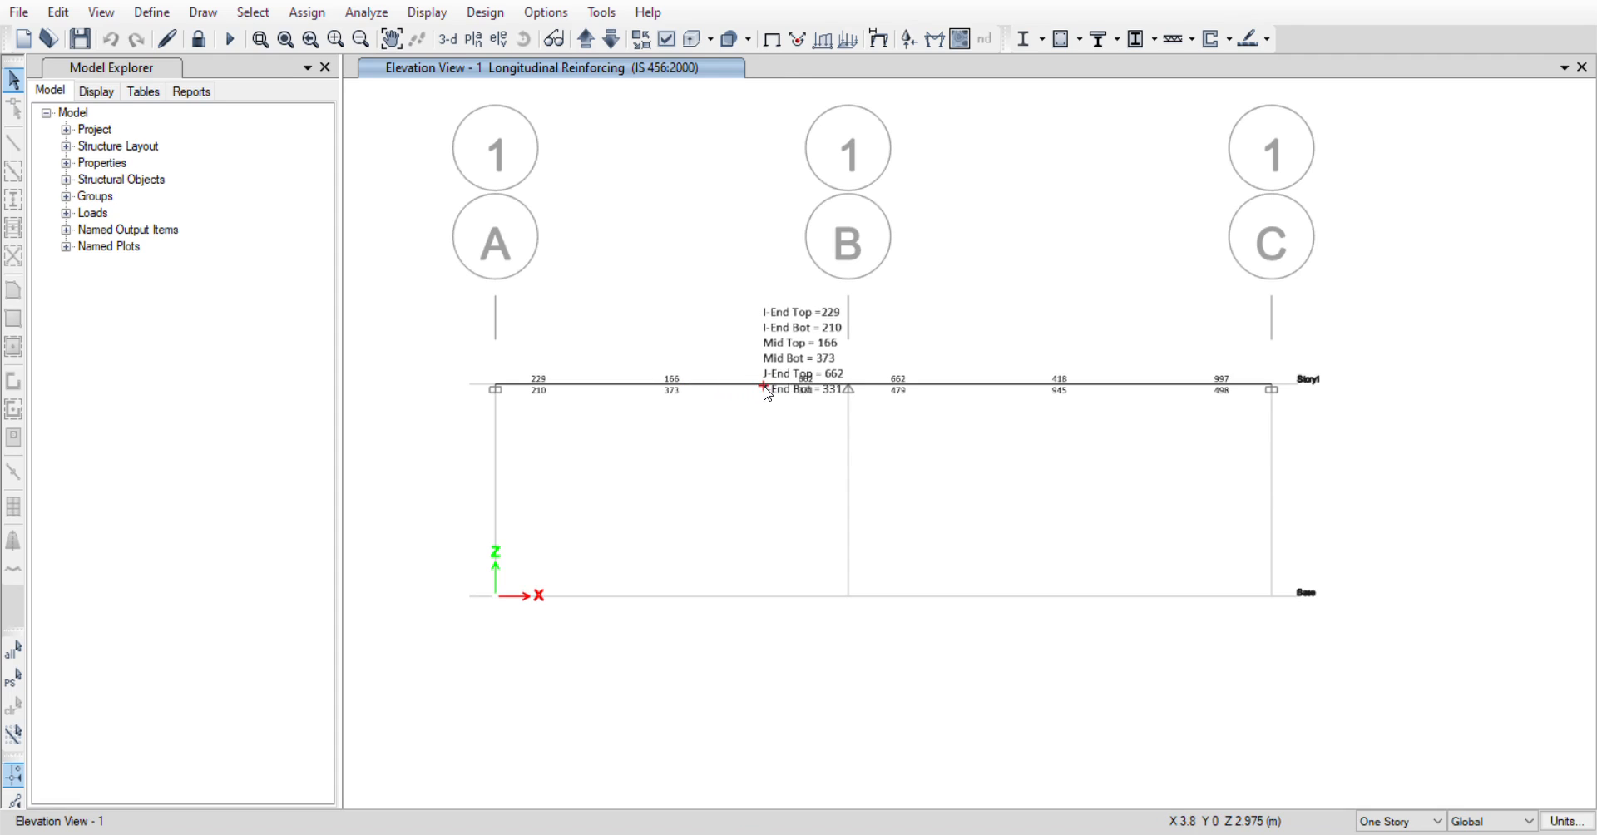
- Generate the Project Report and enlarge its pages to view the cover and table of contents
click(192, 92)
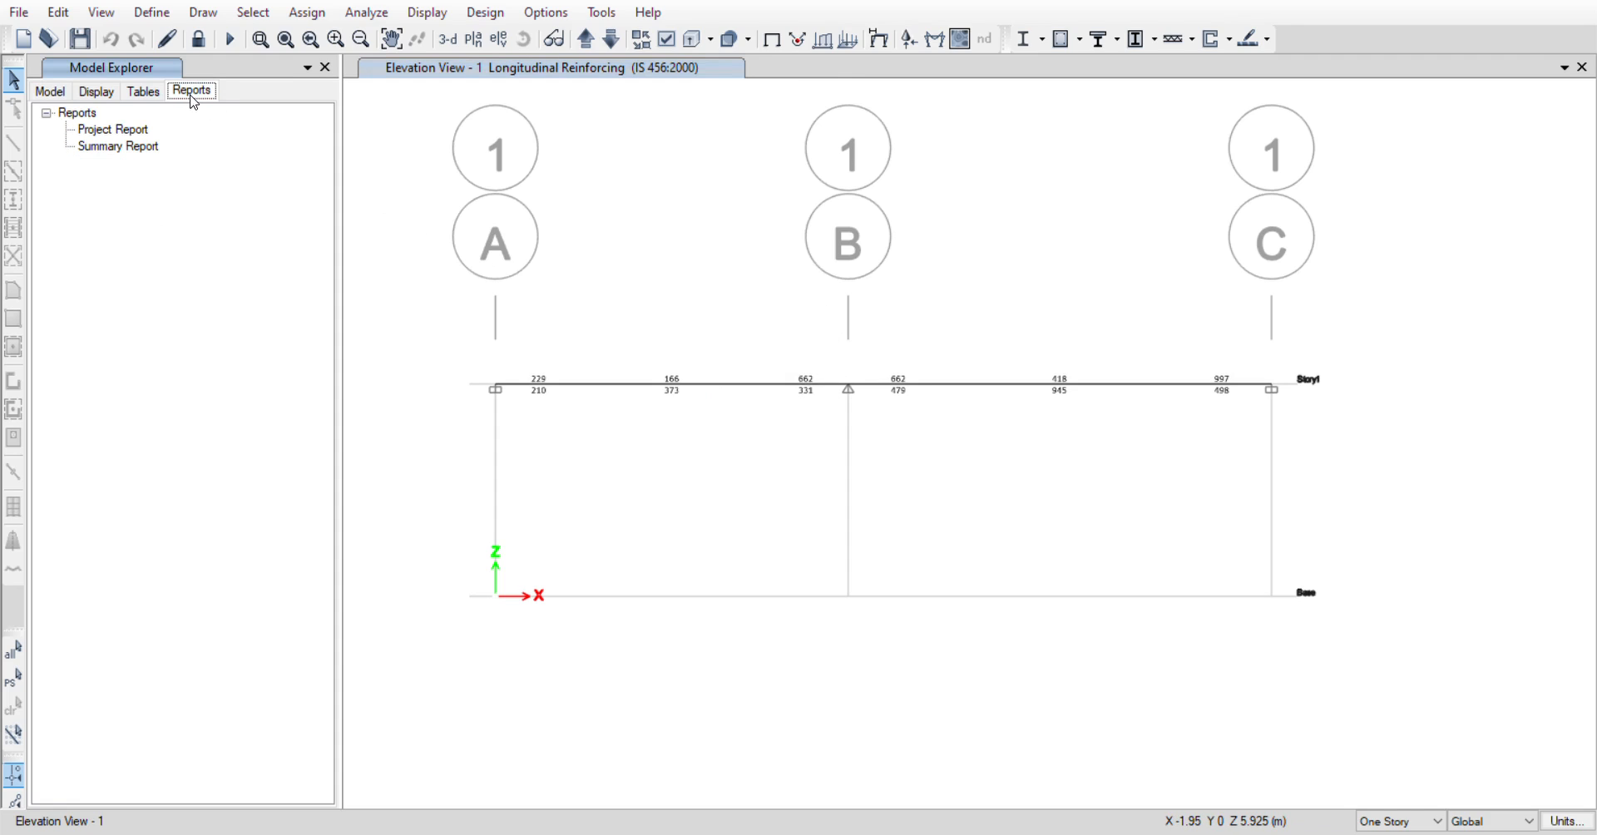
click(116, 132)
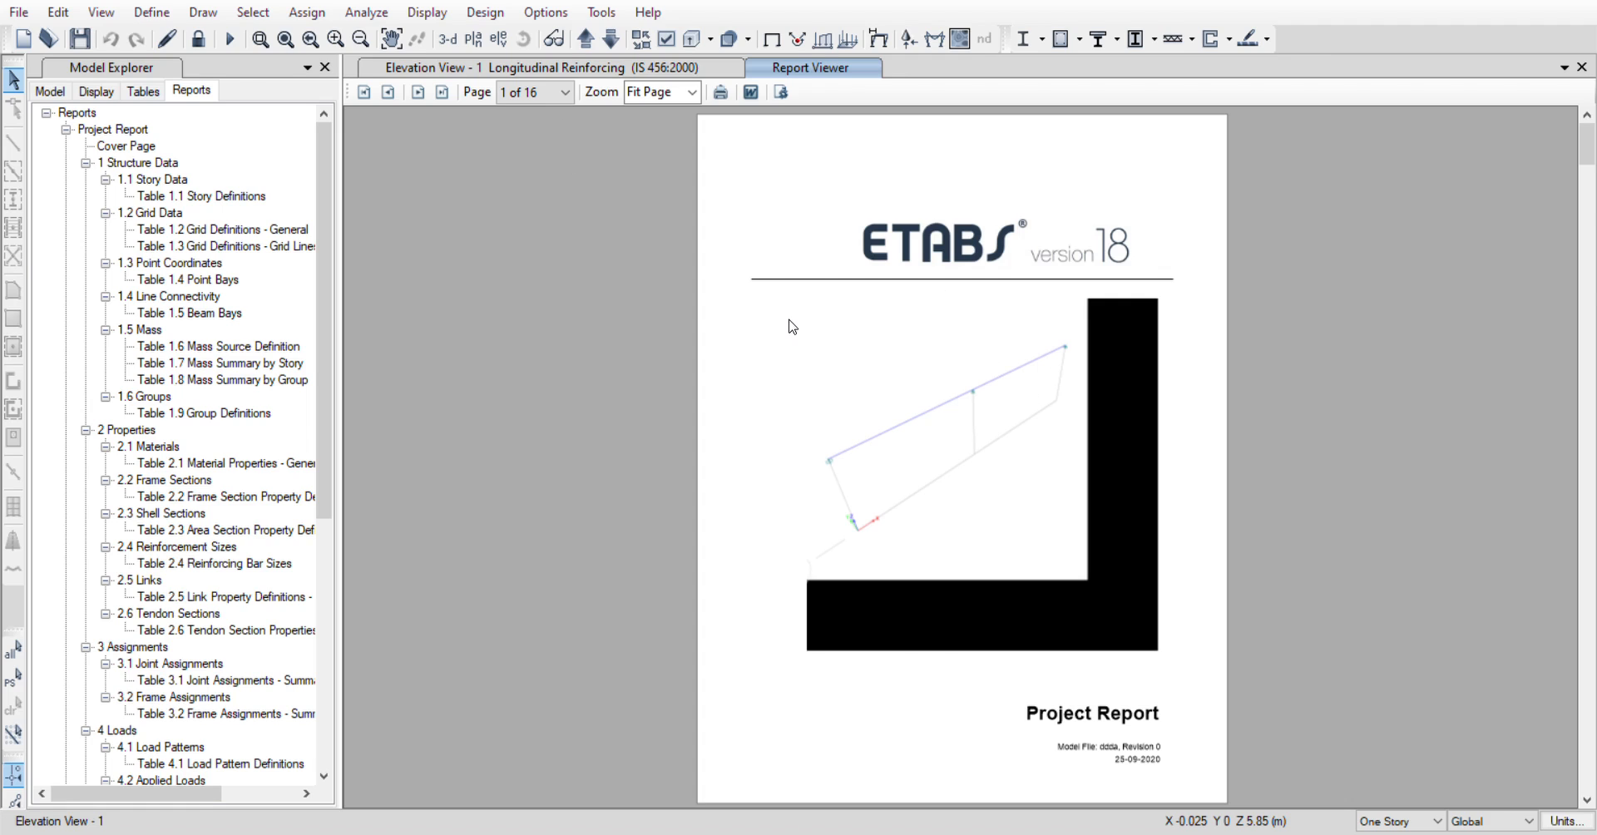
scroll(794, 332, down, 3)
scroll(815, 348, up, 3)
ctrl+scroll(854, 461, up, 1)
scroll(802, 422, down, 6)
scroll(802, 423, up, 5)
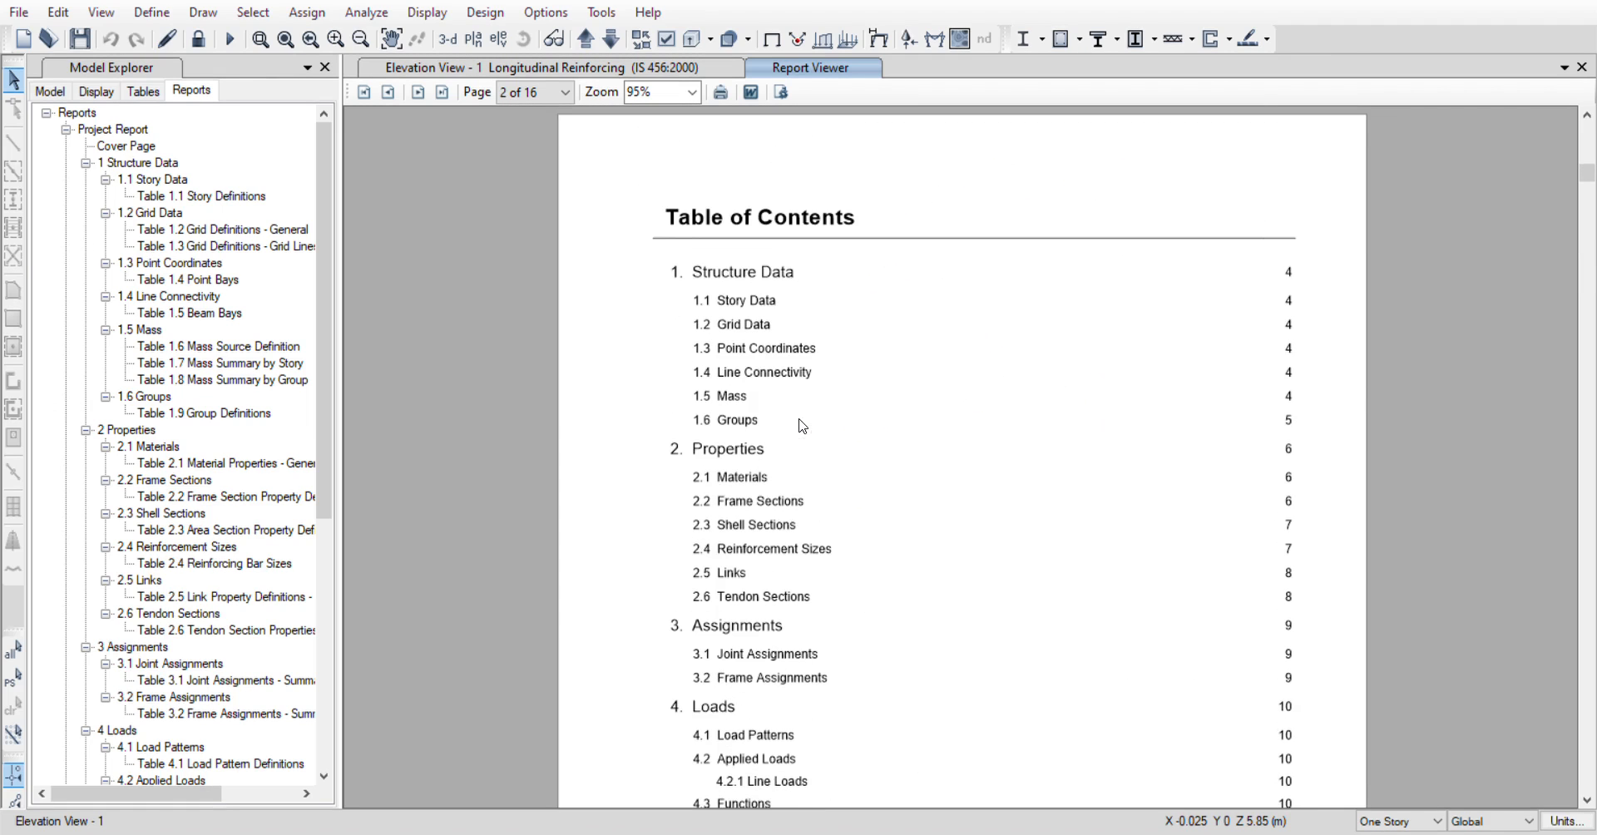
- Review the report's table of contents and the Structure Data chapter, including story, grid, point, connectivity and mass tables
scroll(749, 333, down, 1)
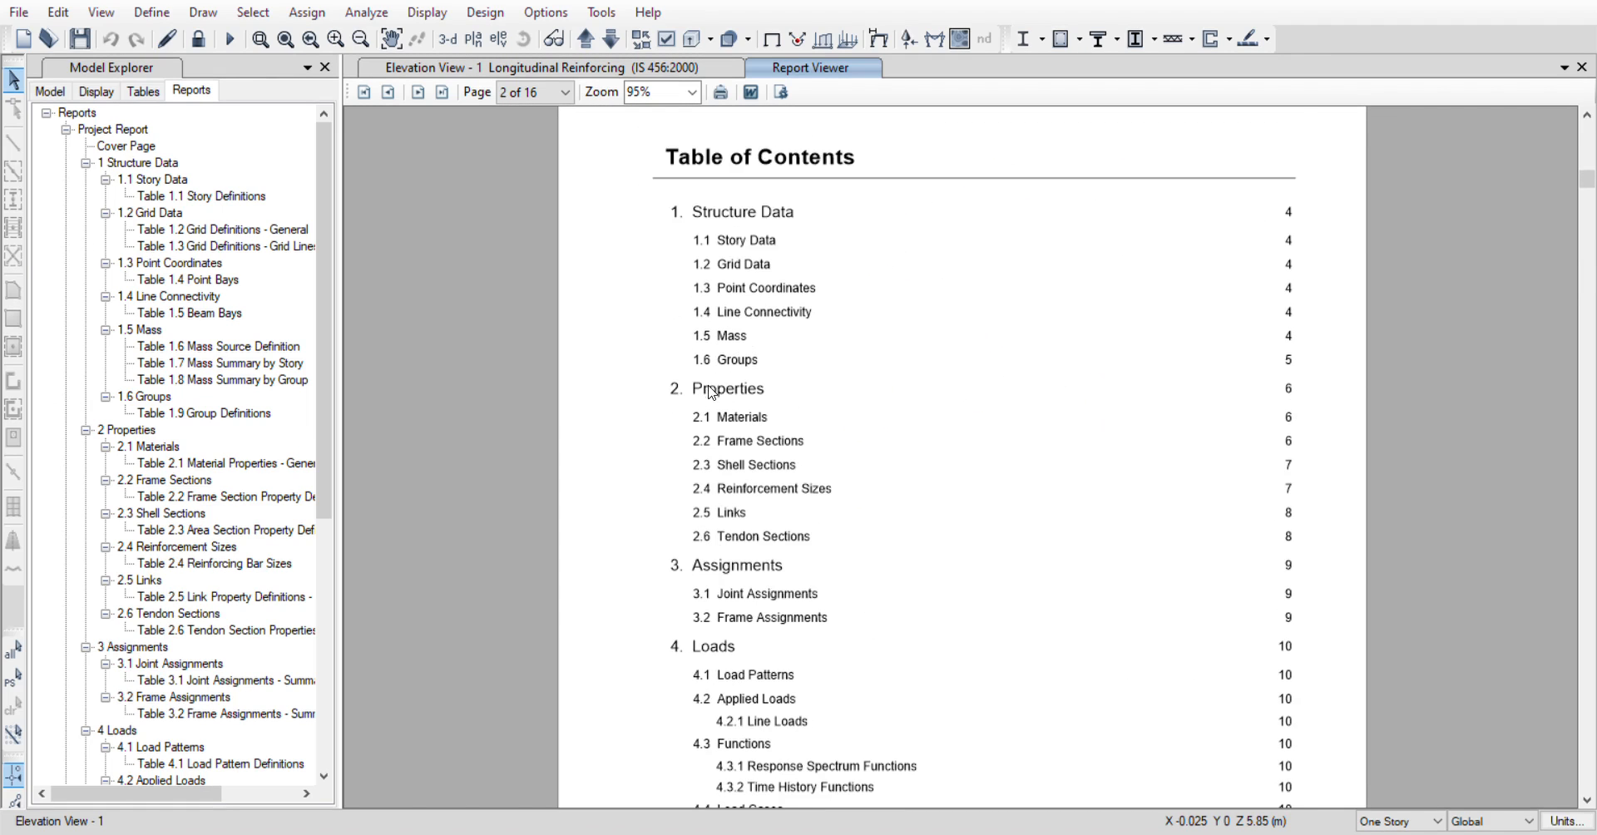
scroll(714, 384, down, 8)
scroll(731, 312, down, 6)
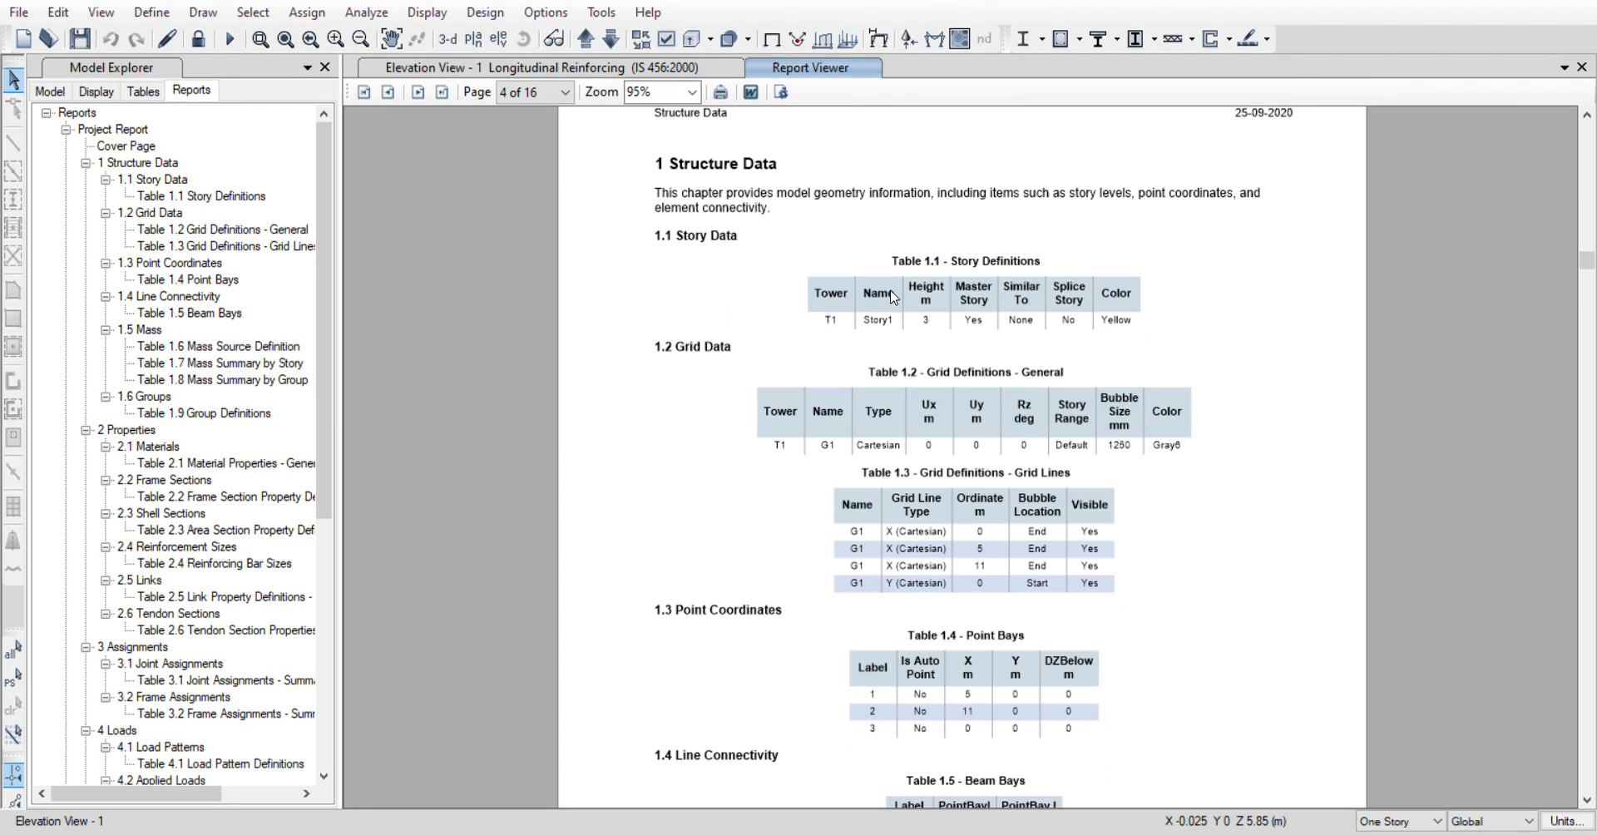
scroll(891, 296, down, 5)
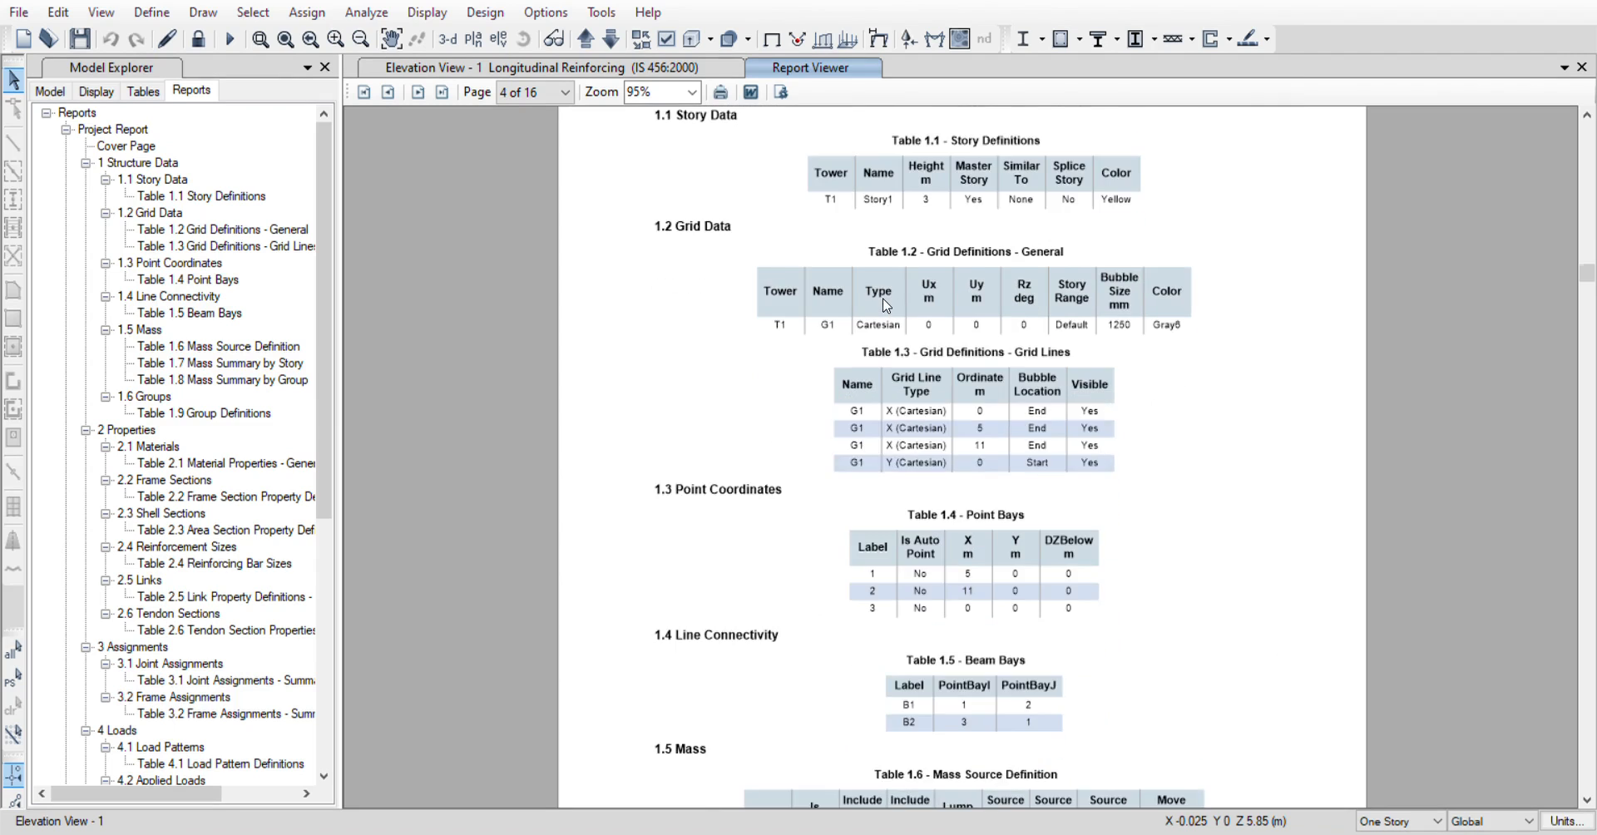
scroll(897, 348, down, 5)
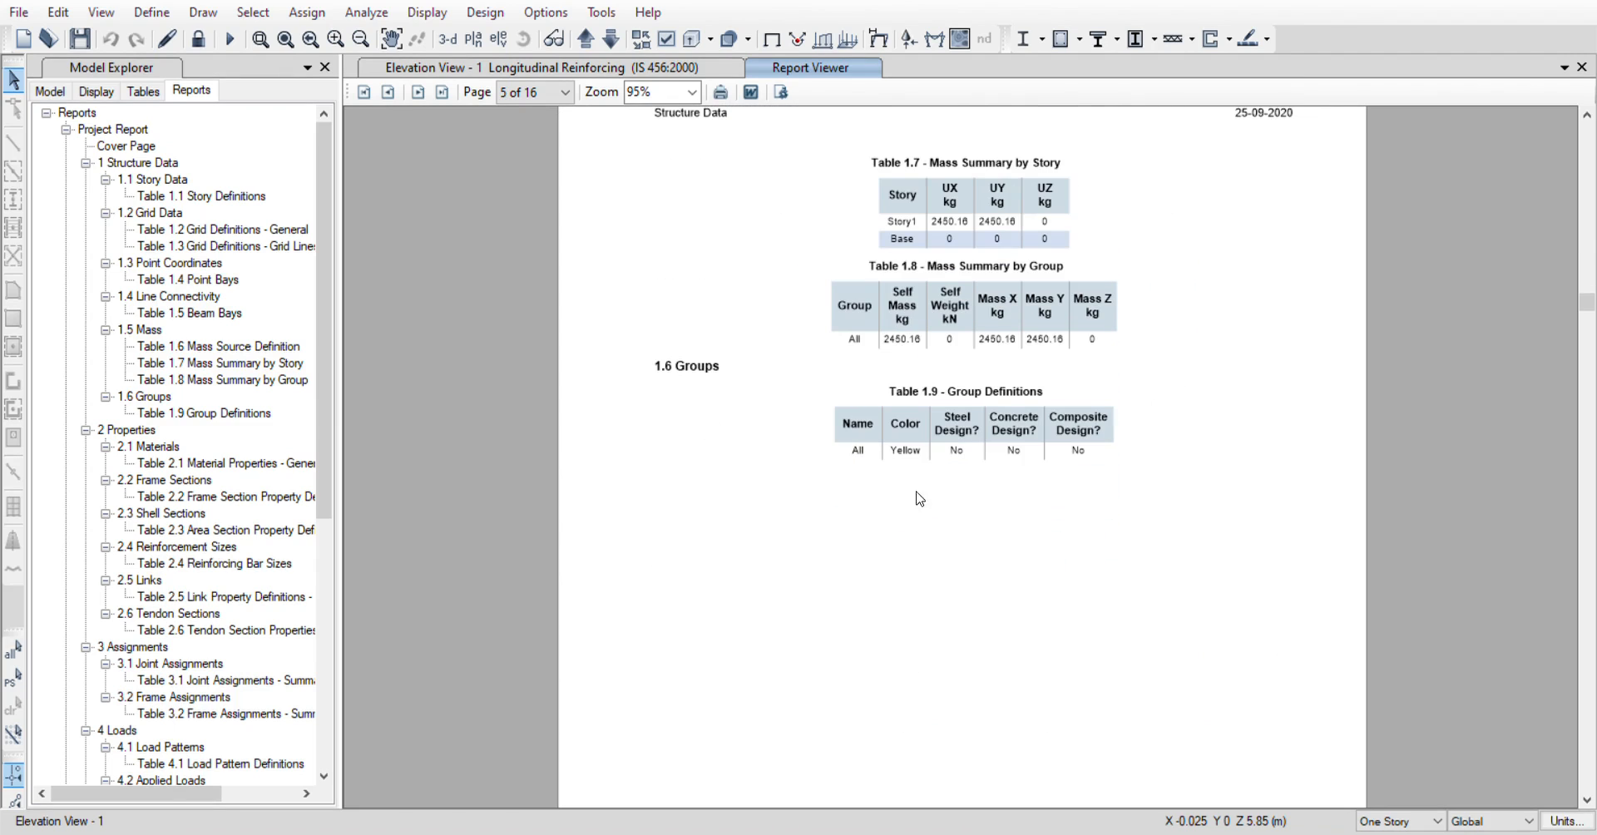
- Examine the report's Properties chapter, covering the material properties, the frame section summary and the shell sections
scroll(950, 464, down, 2)
scroll(950, 464, down, 3)
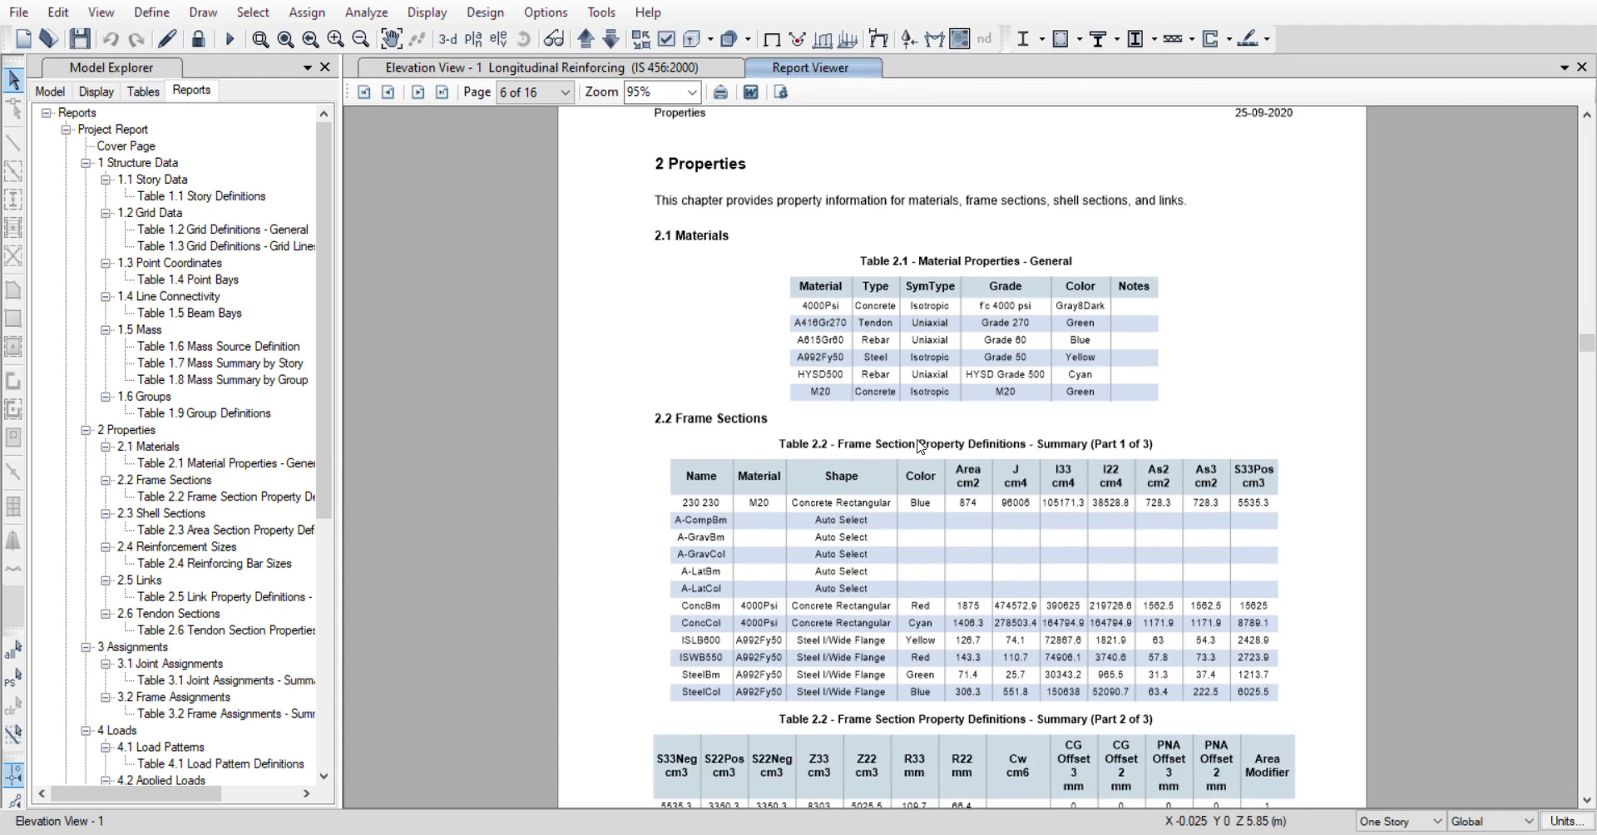
scroll(923, 445, down, 3)
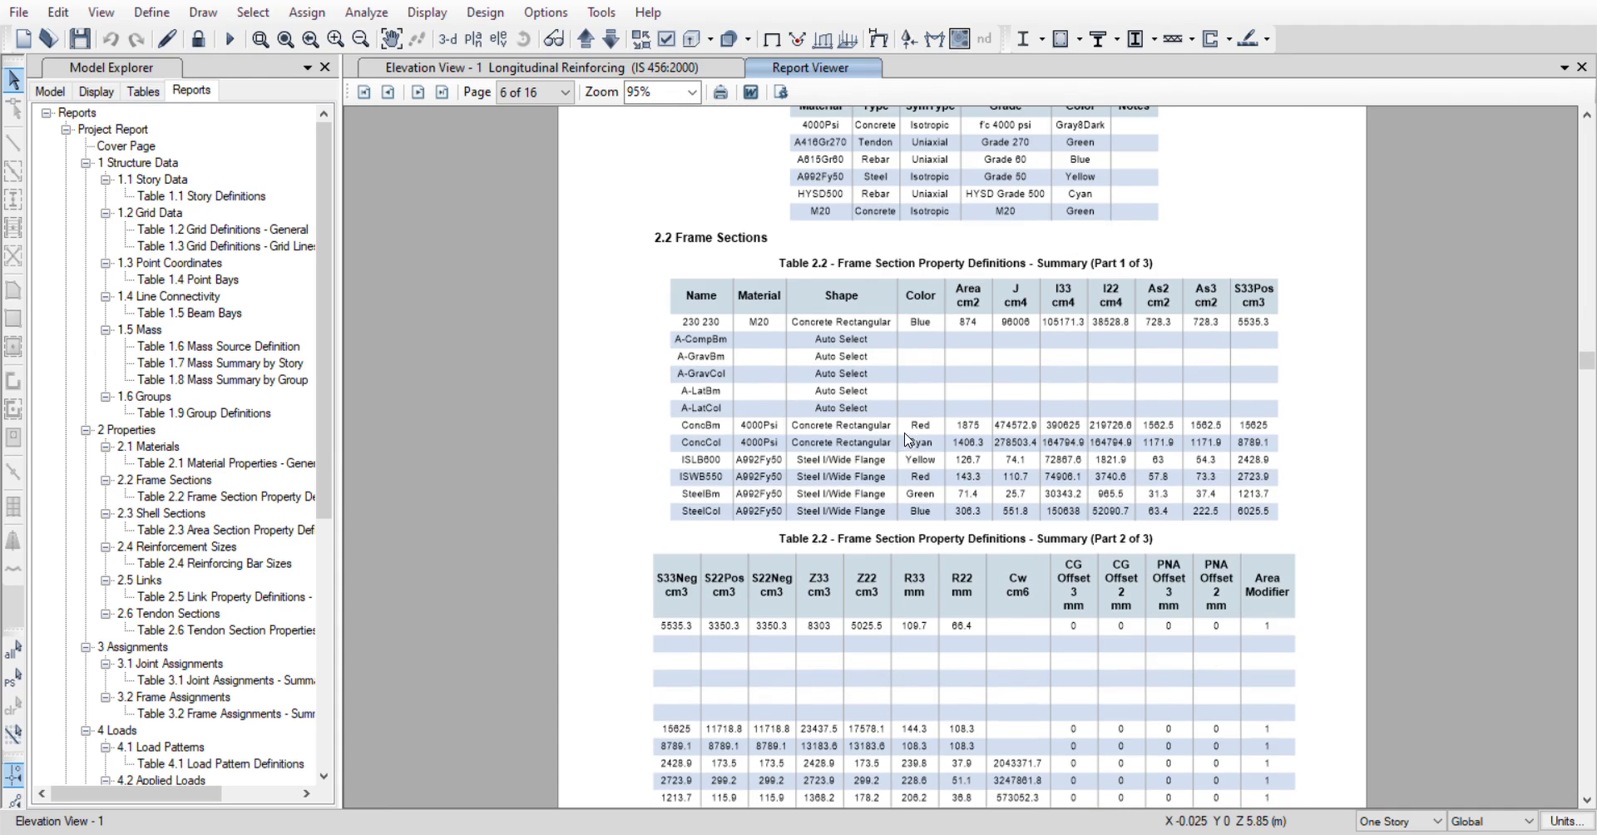
scroll(788, 193, up, 1)
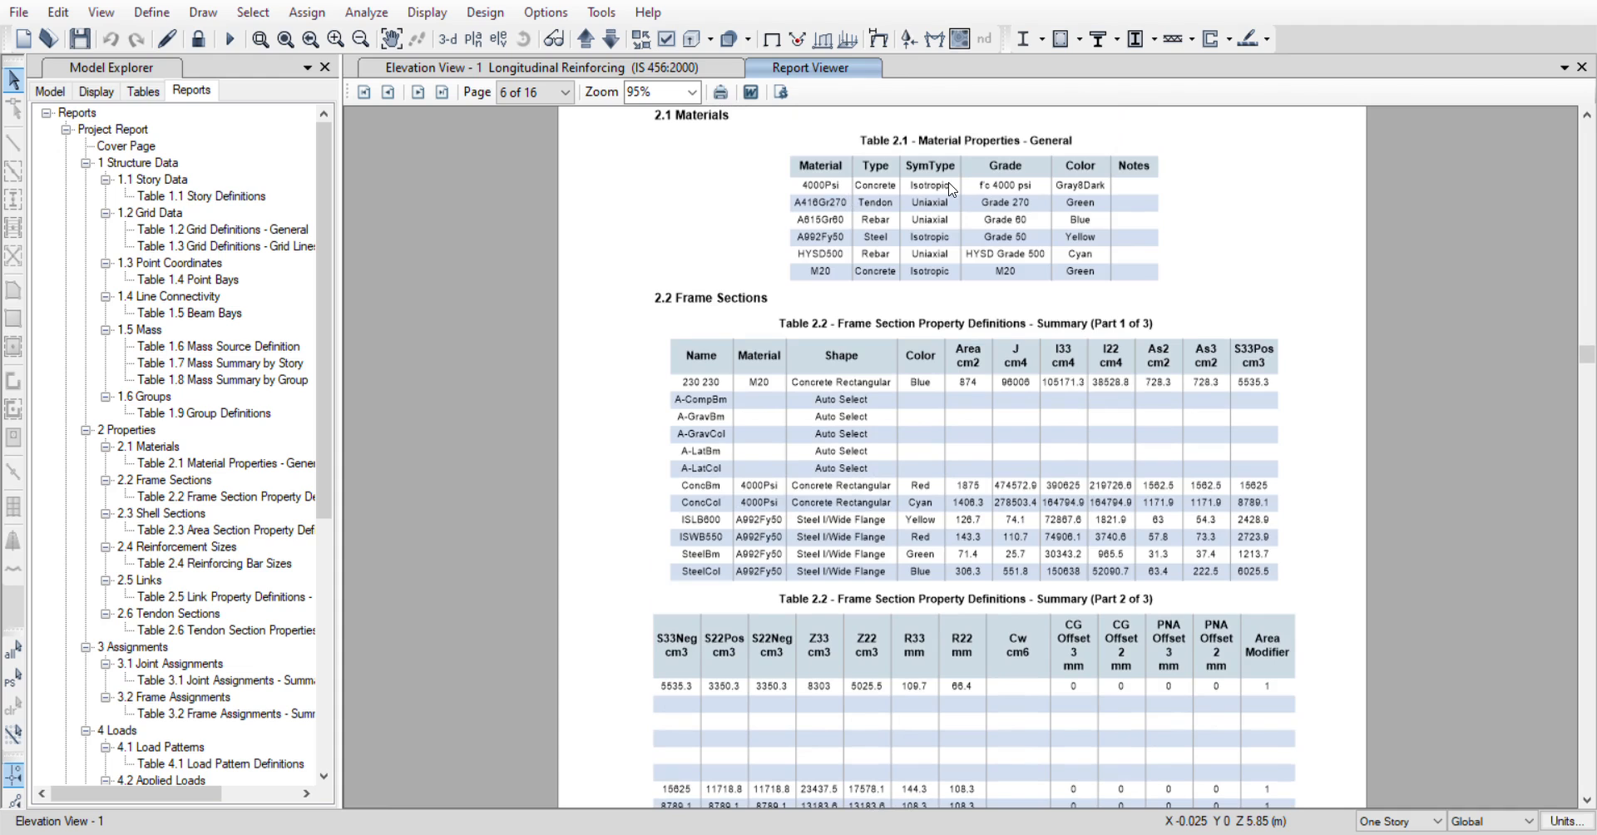
scroll(798, 322, down, 1)
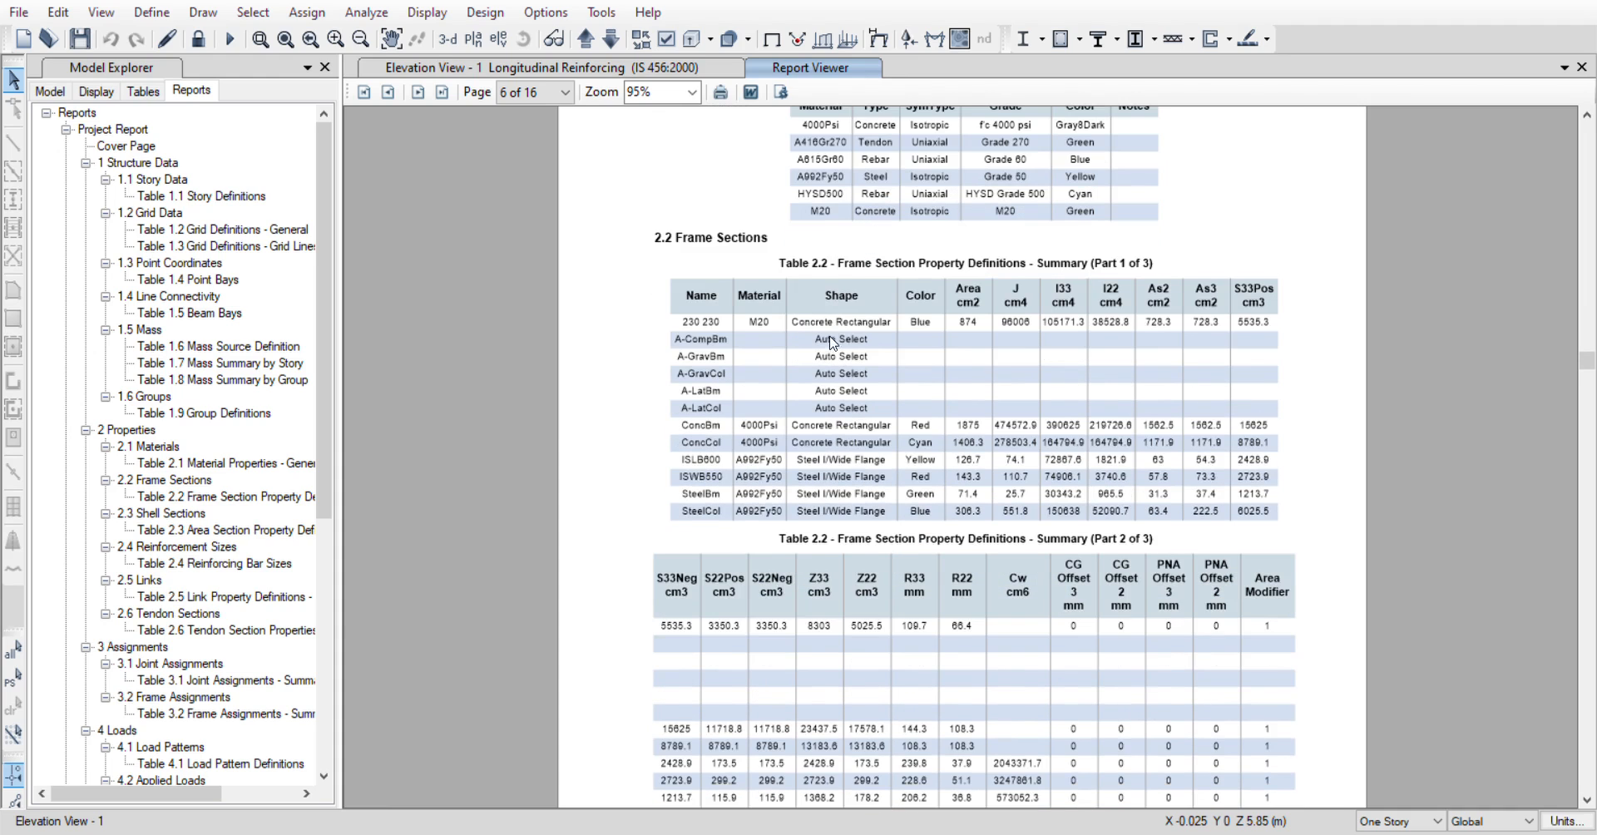
scroll(832, 343, down, 1)
scroll(874, 389, down, 10)
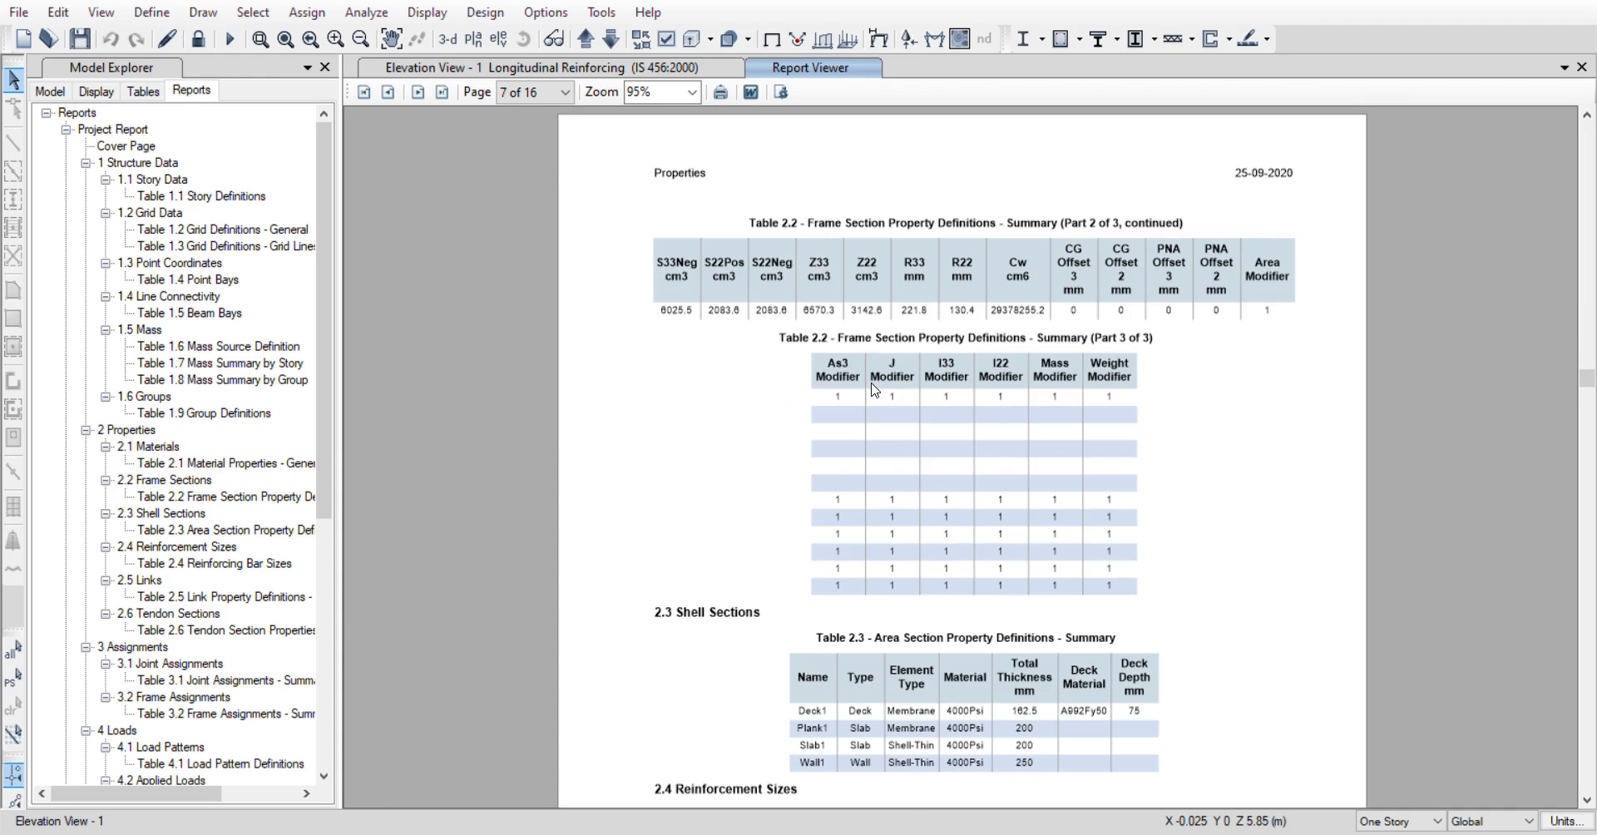
scroll(873, 389, down, 6)
- Check the report's joint and frame assignments, applied loads, load combinations, and base and joint reactions
scroll(945, 519, down, 20)
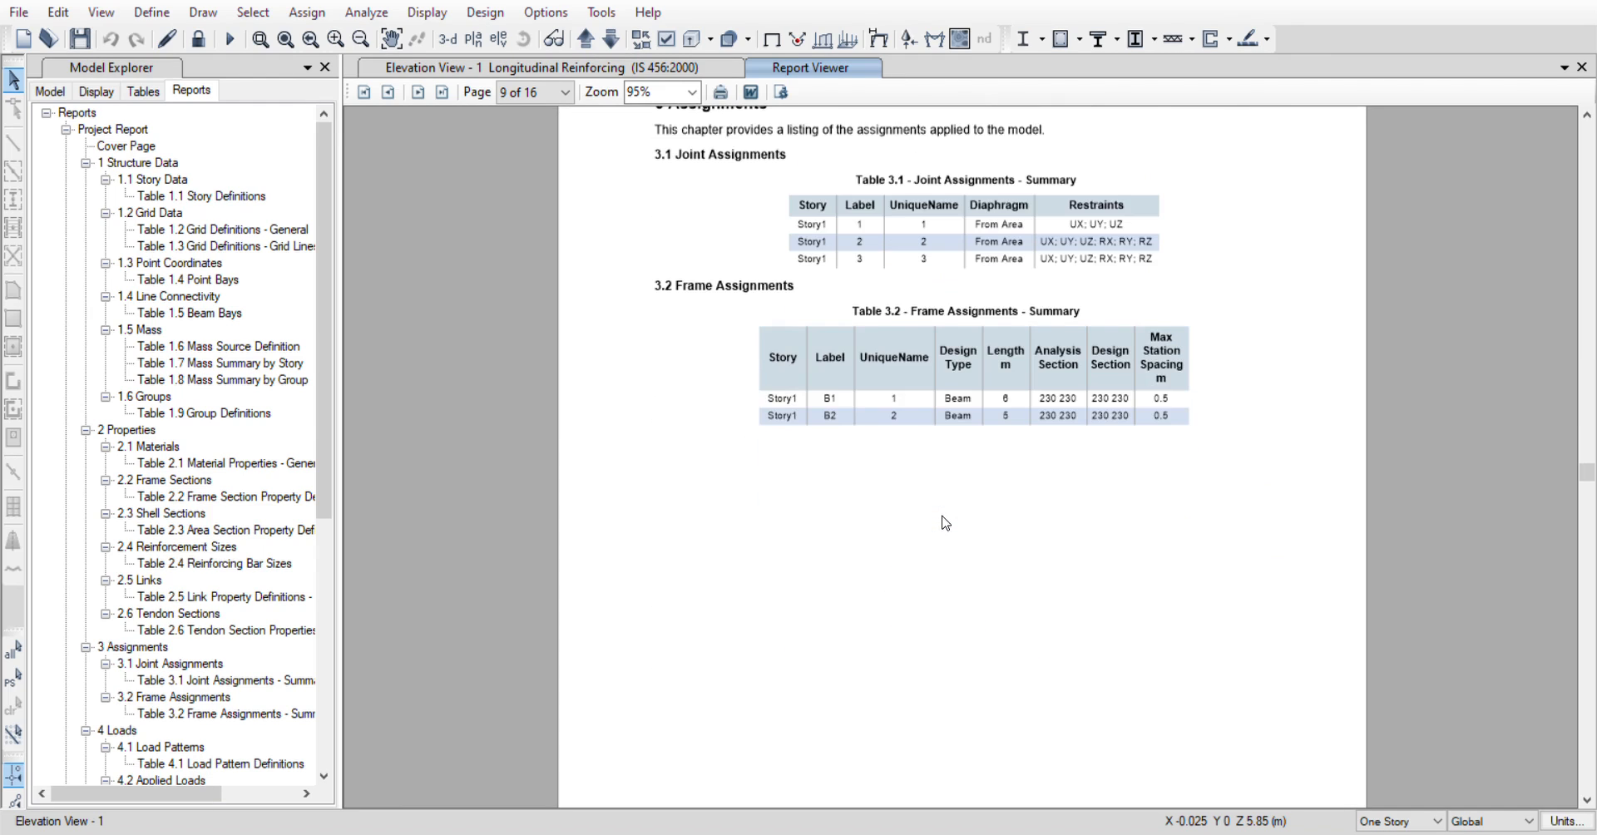
scroll(946, 522, down, 15)
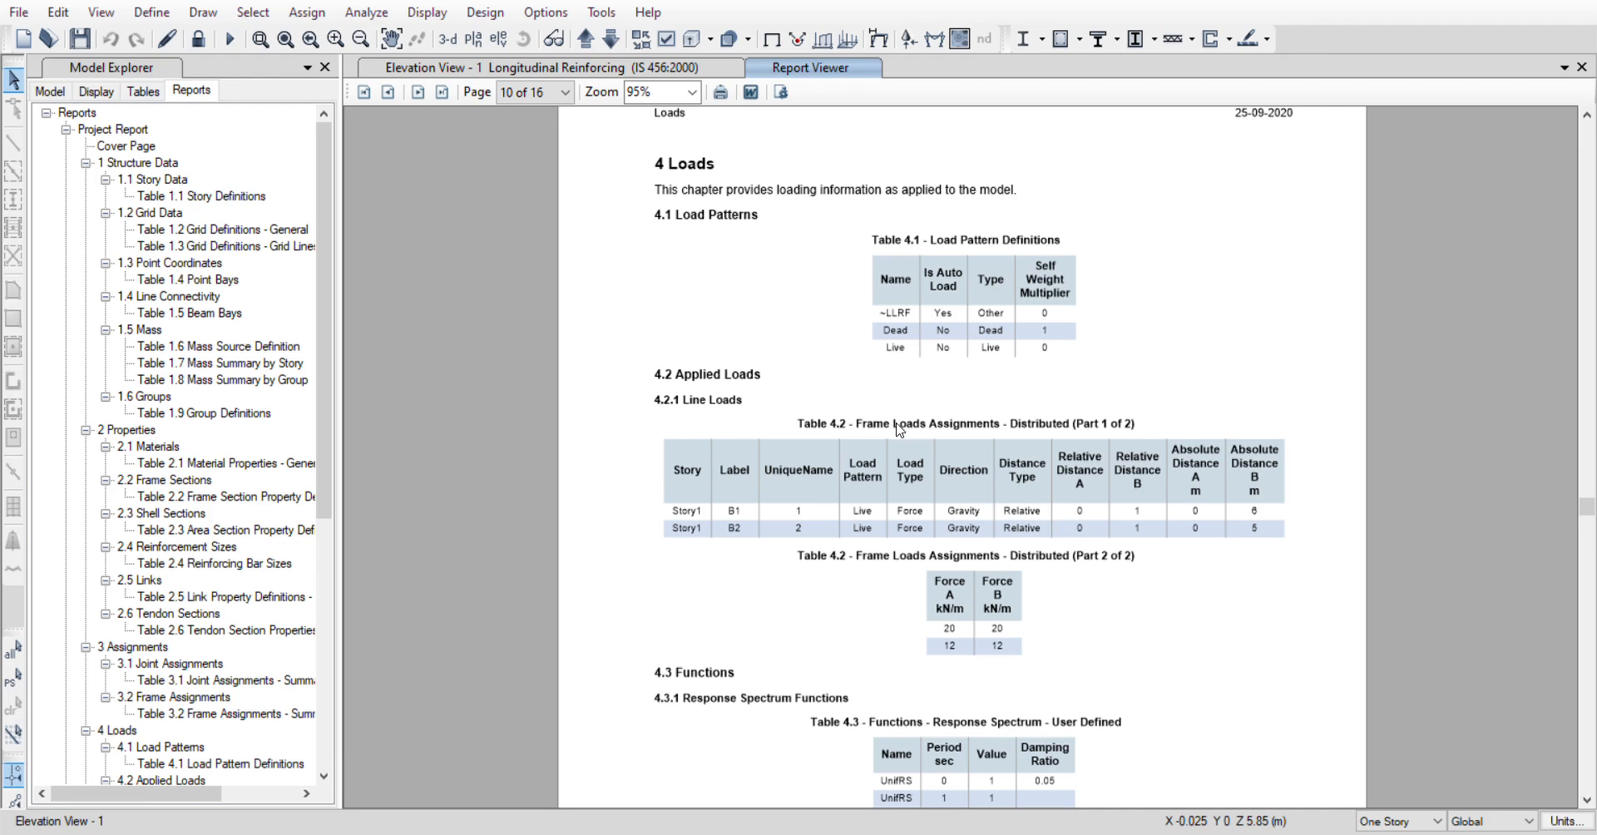
scroll(902, 432, down, 5)
scroll(1030, 633, down, 5)
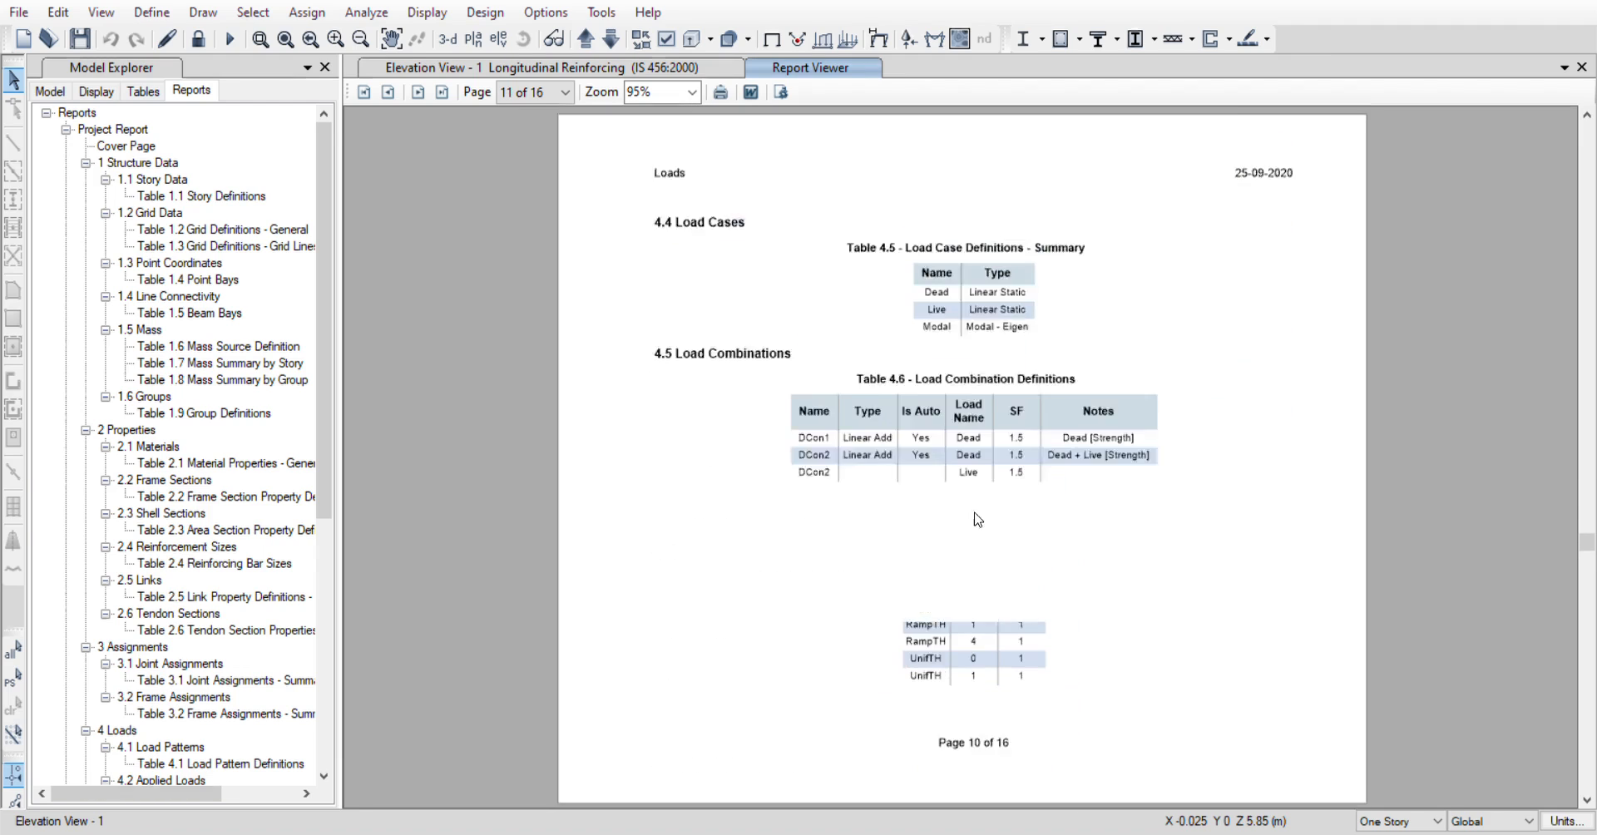
scroll(1022, 372, down, 8)
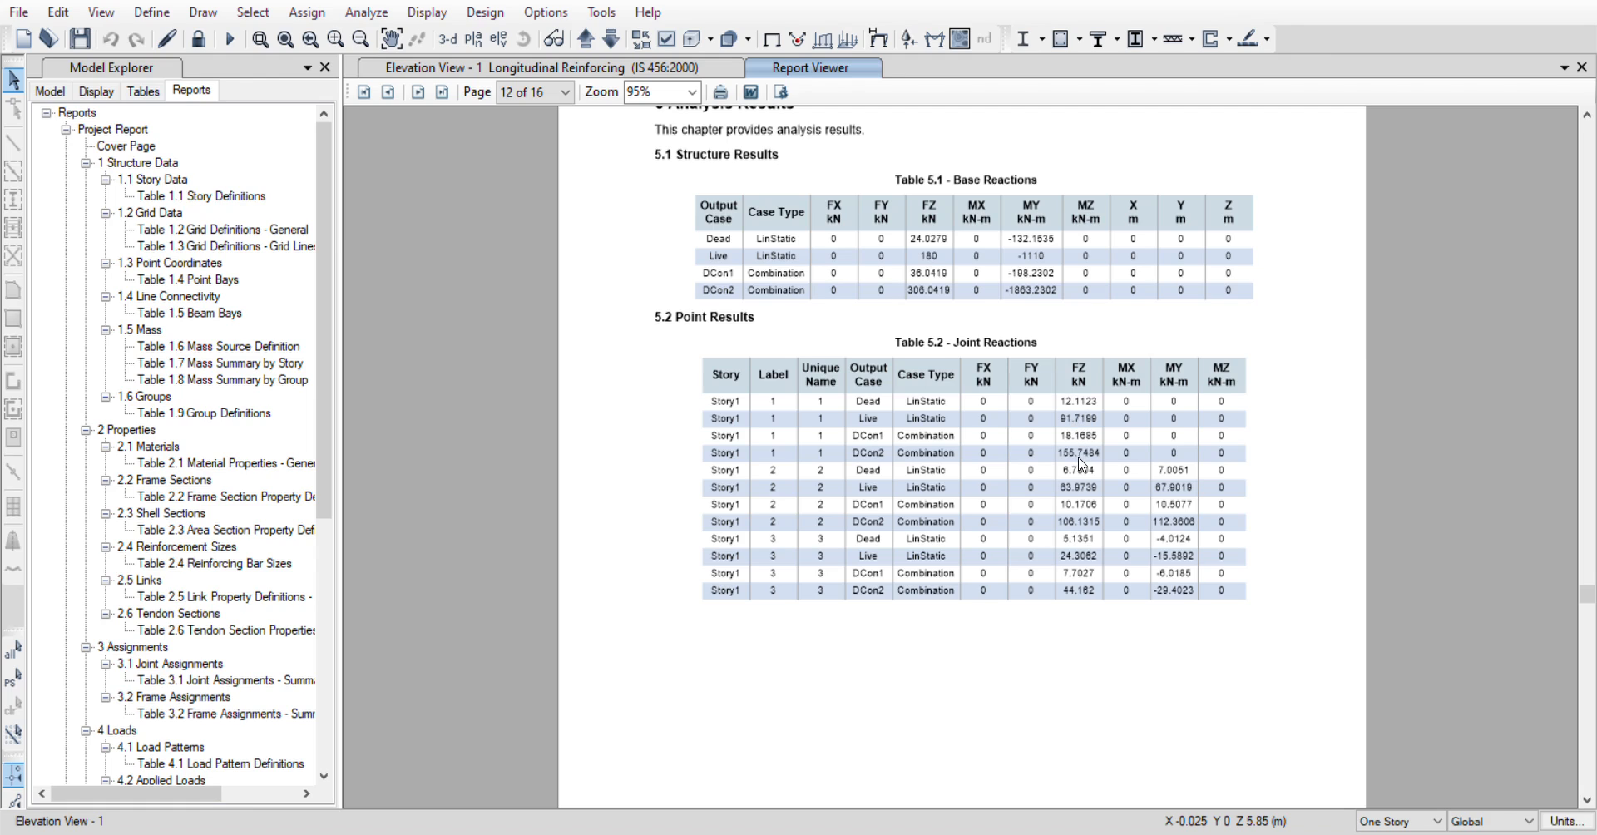
- Examine the Design Data chapter's IS 456-2000 preferences, beam flexure and shear envelopes, and beam design summary
scroll(1082, 463, down, 10)
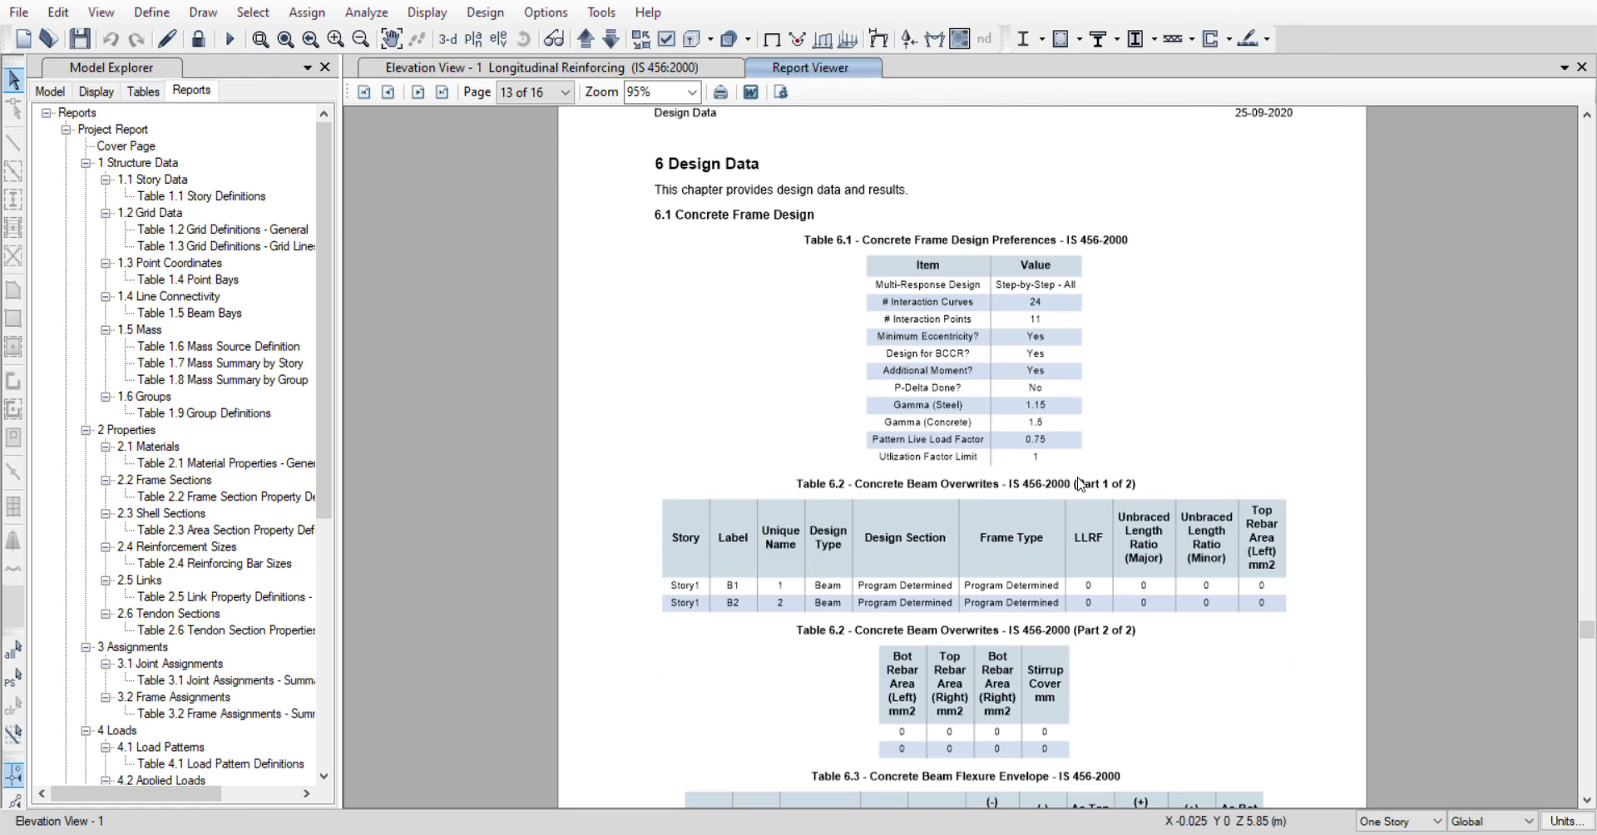
scroll(958, 484, down, 1)
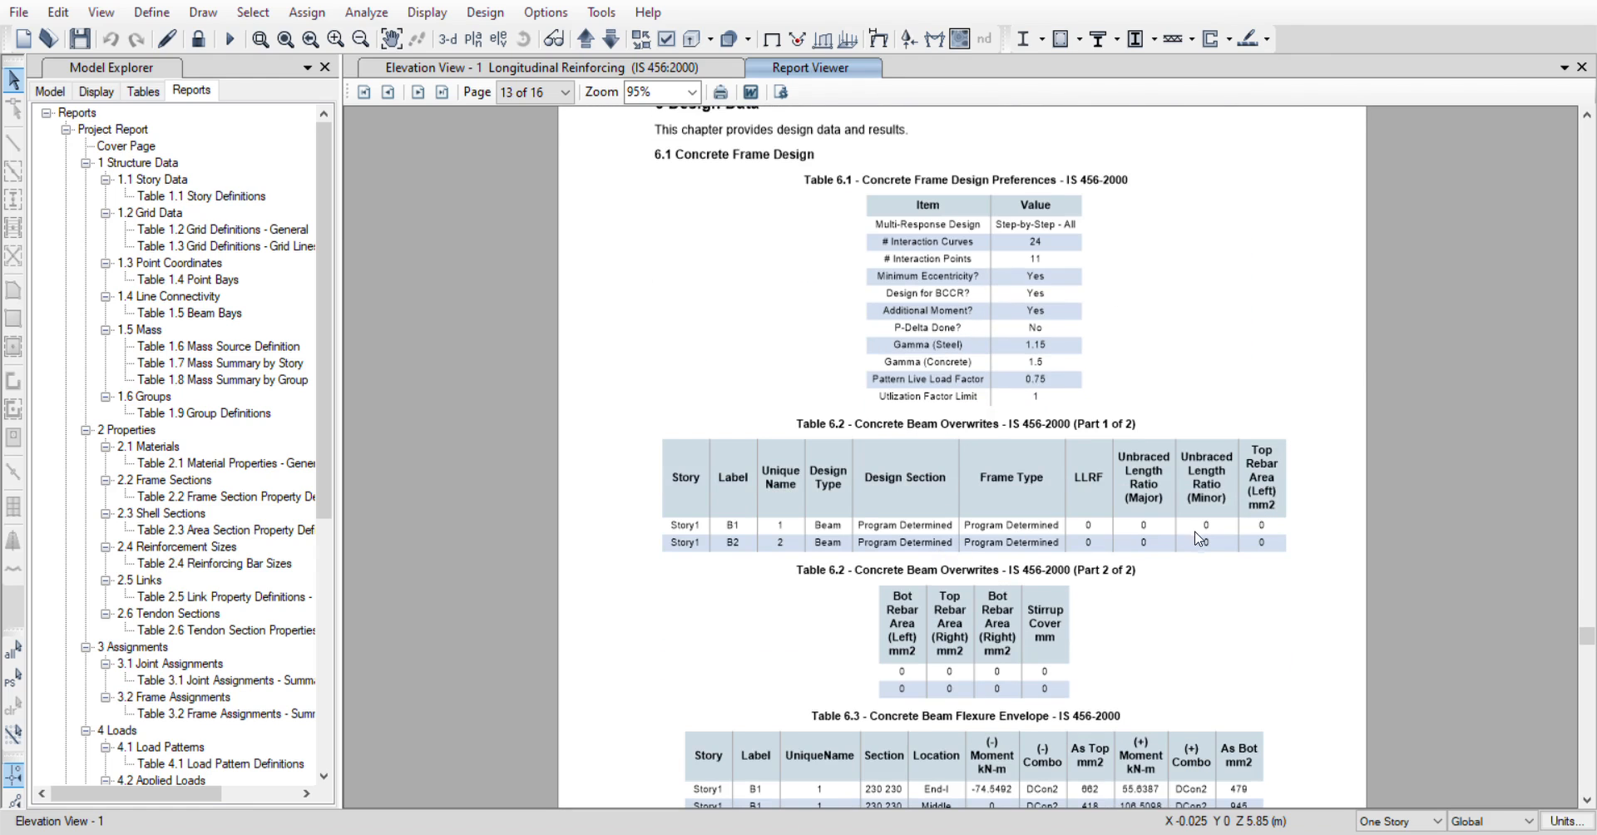
scroll(1028, 597, down, 3)
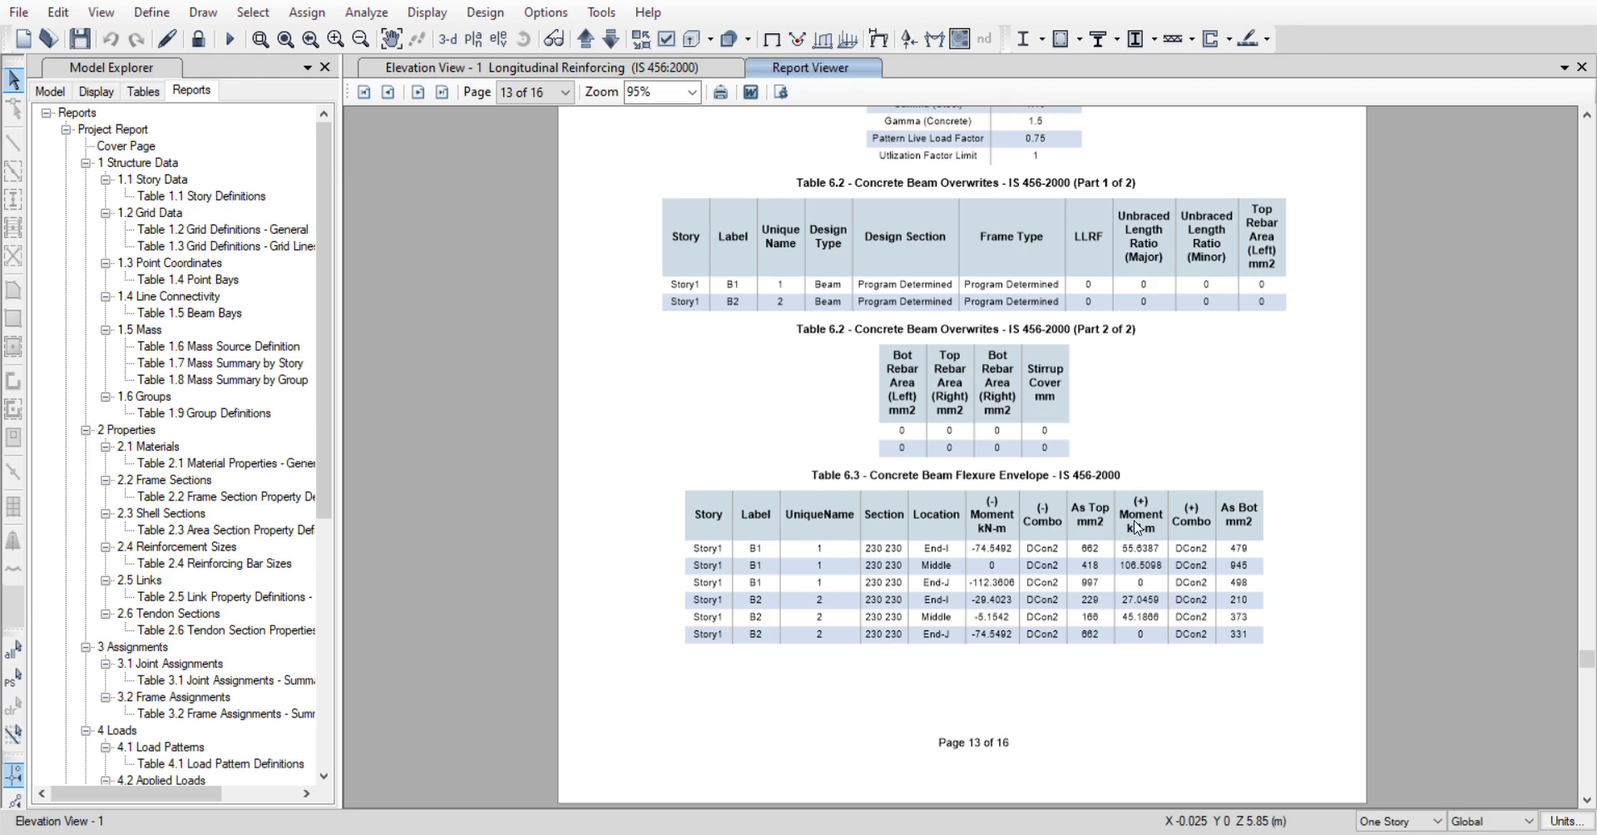
scroll(865, 570, down, 10)
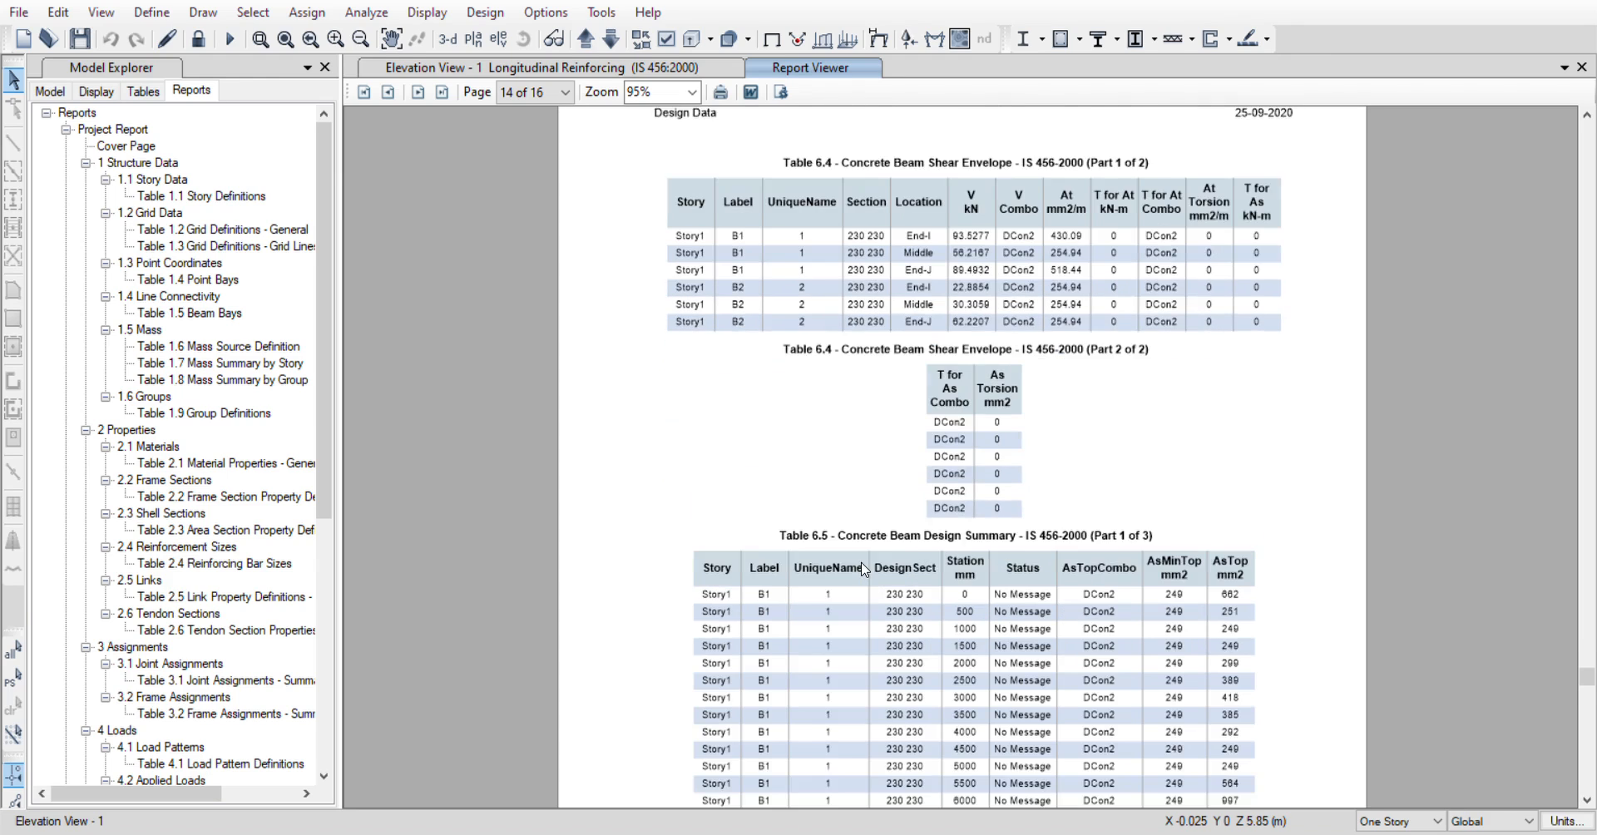
scroll(865, 570, down, 20)
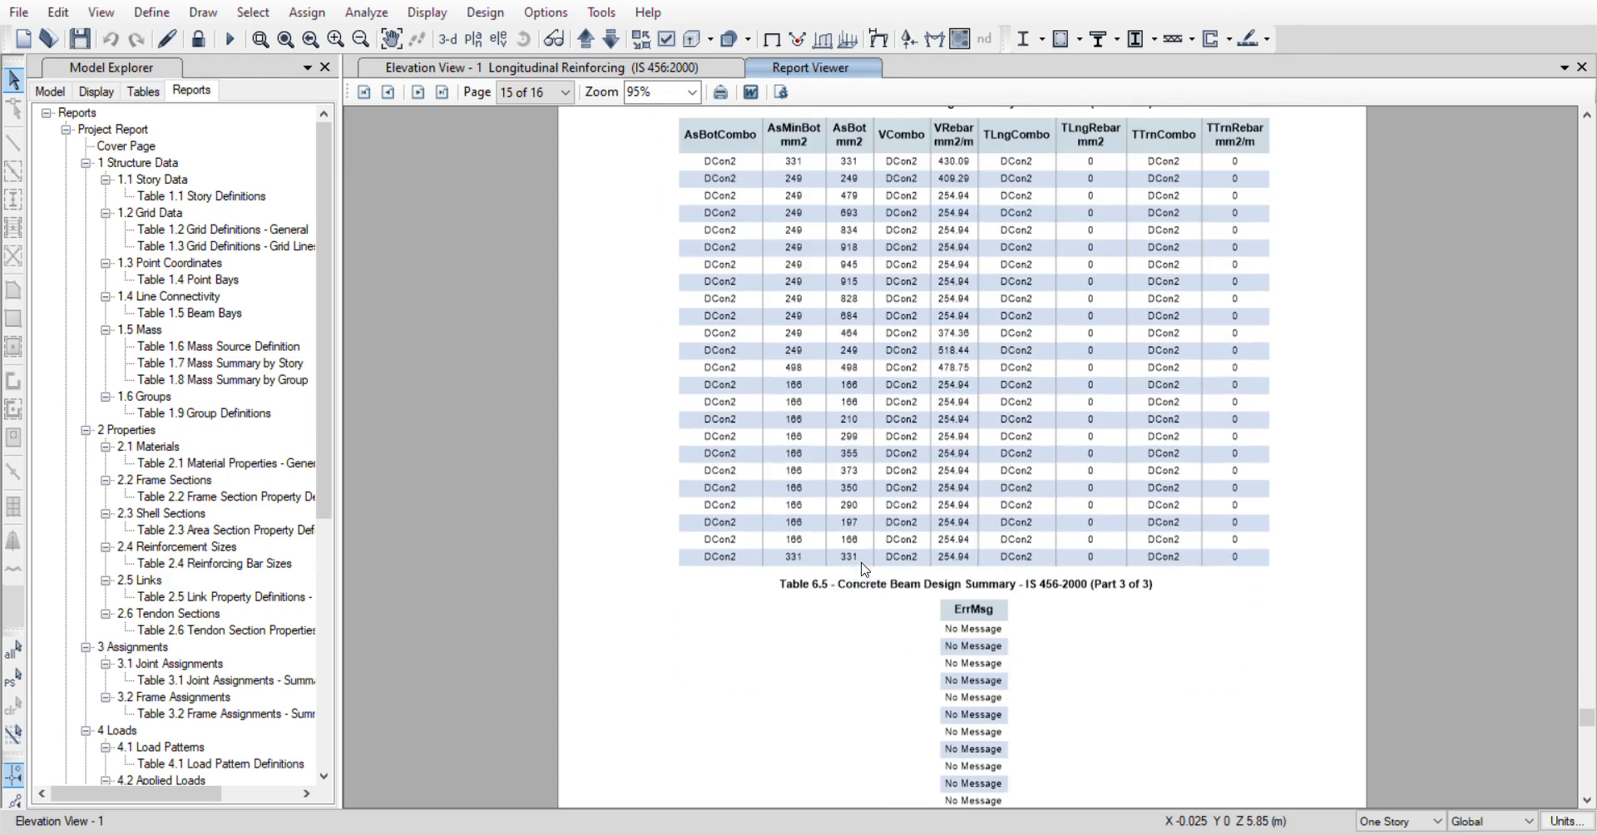
scroll(862, 565, up, 15)
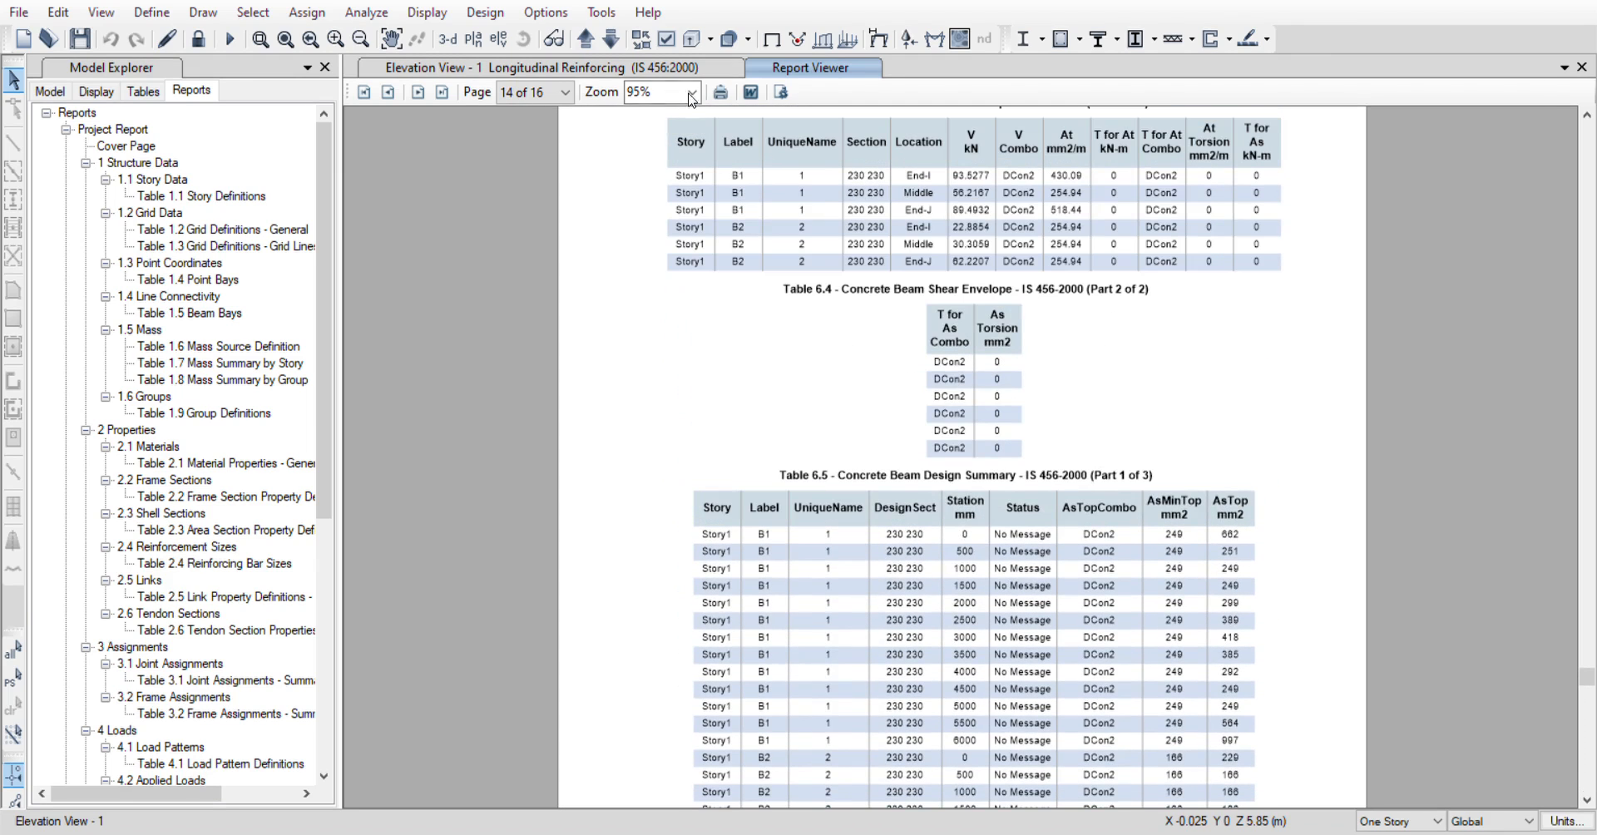
- Page back through the report to the Loads chapter and return to the longitudinal reinforcing elevation
click(746, 95)
scroll(948, 384, up, 15)
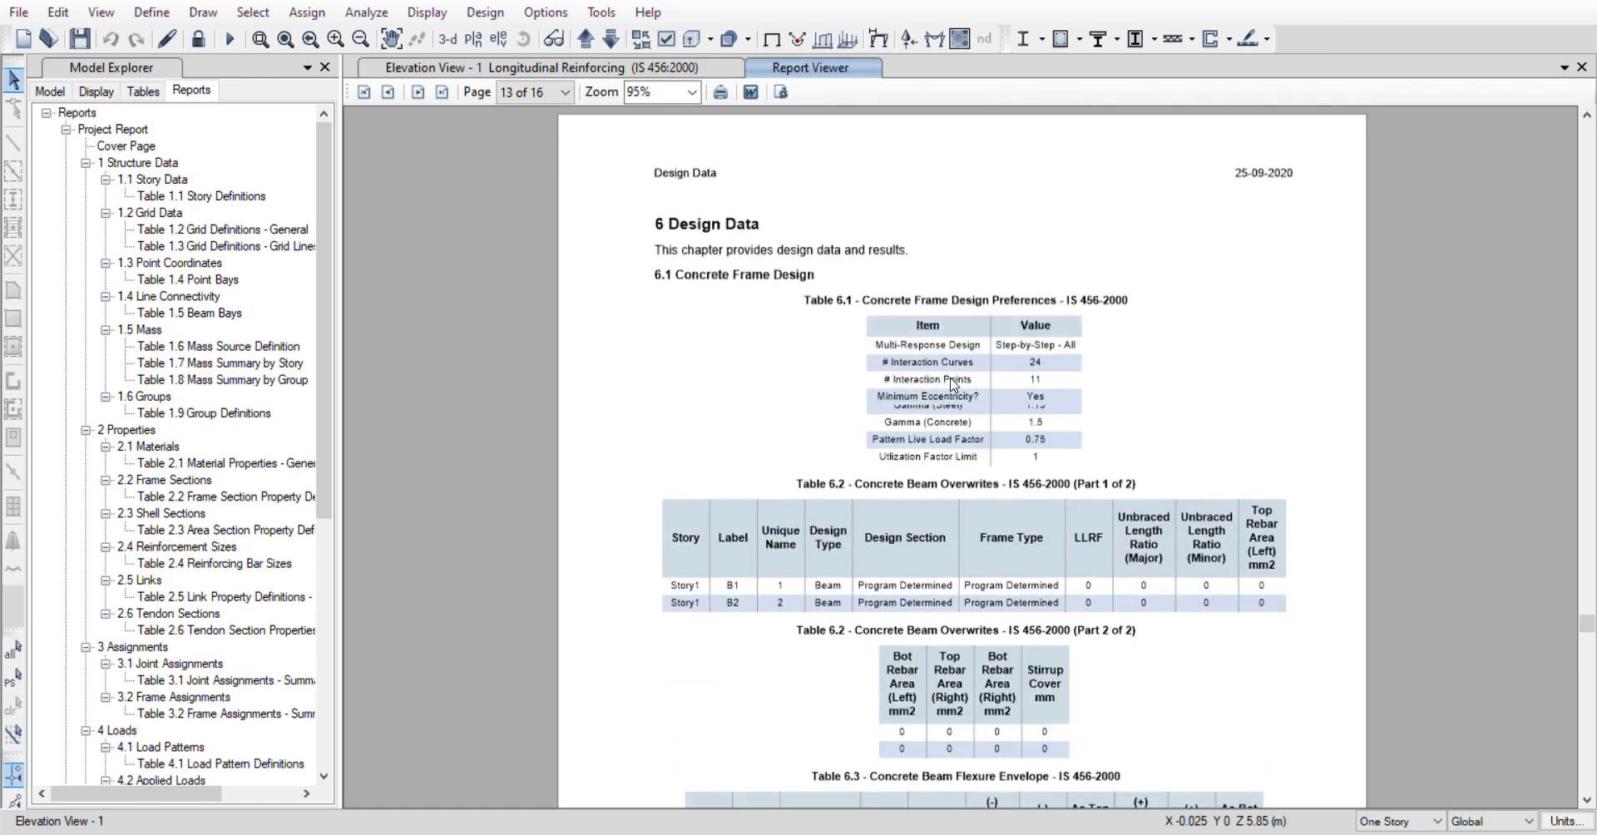
scroll(947, 384, up, 15)
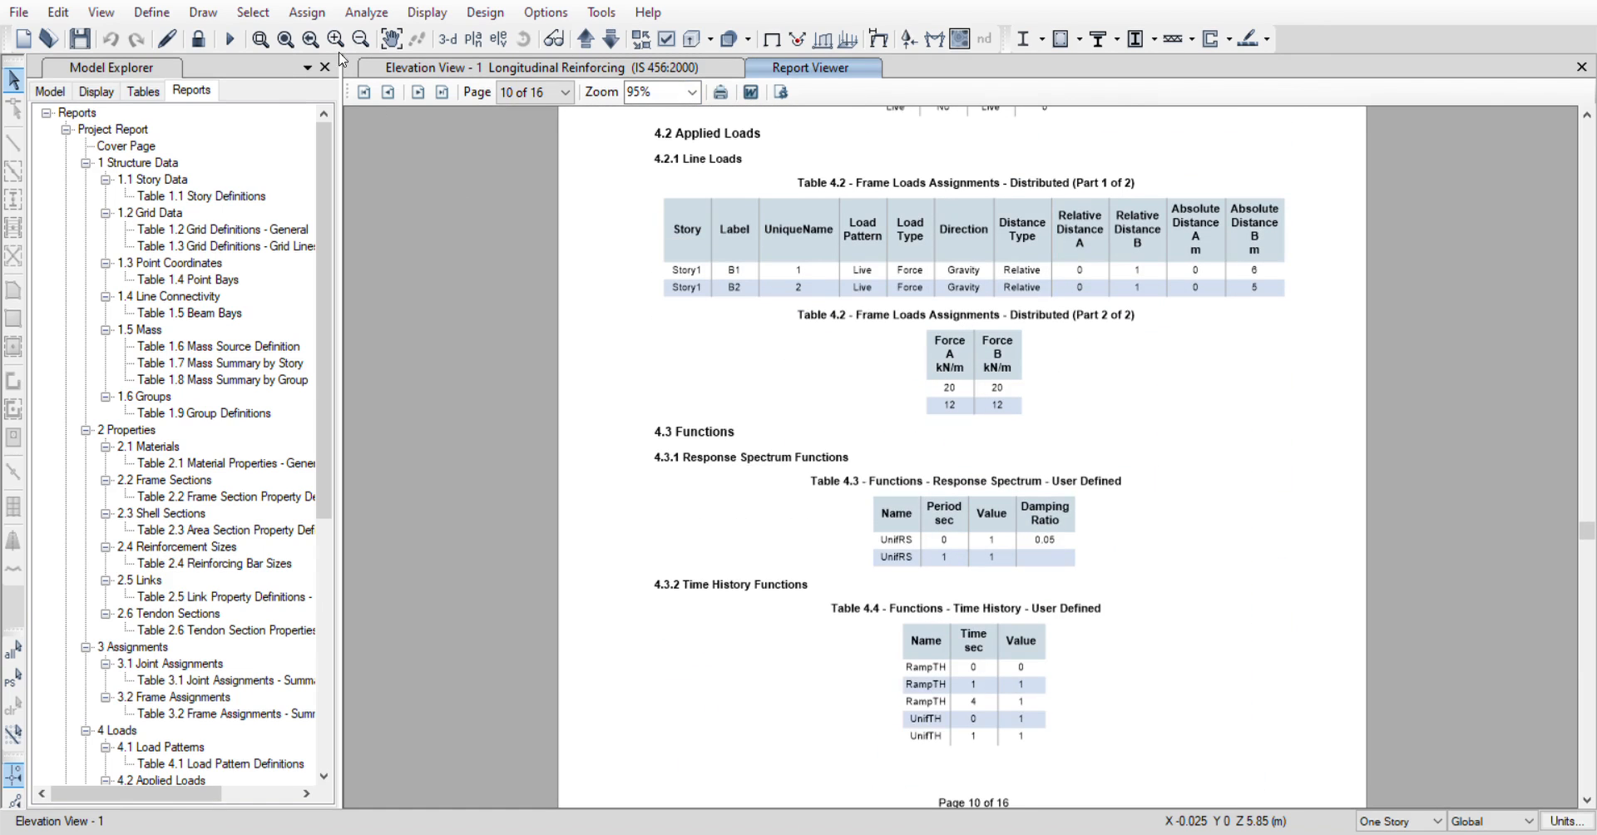
click(646, 66)
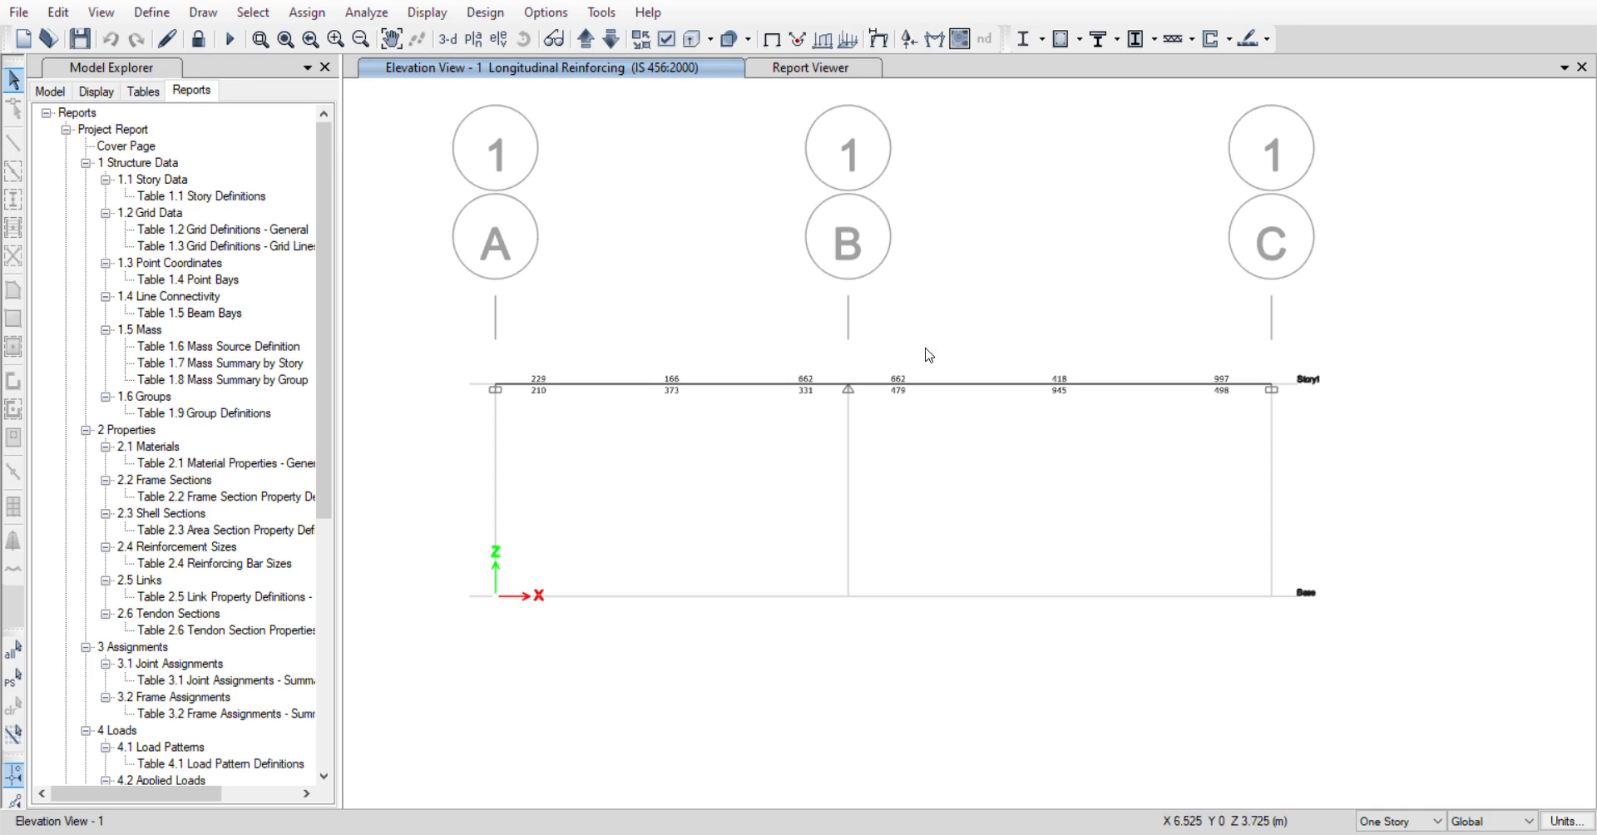
right_click(706, 386)
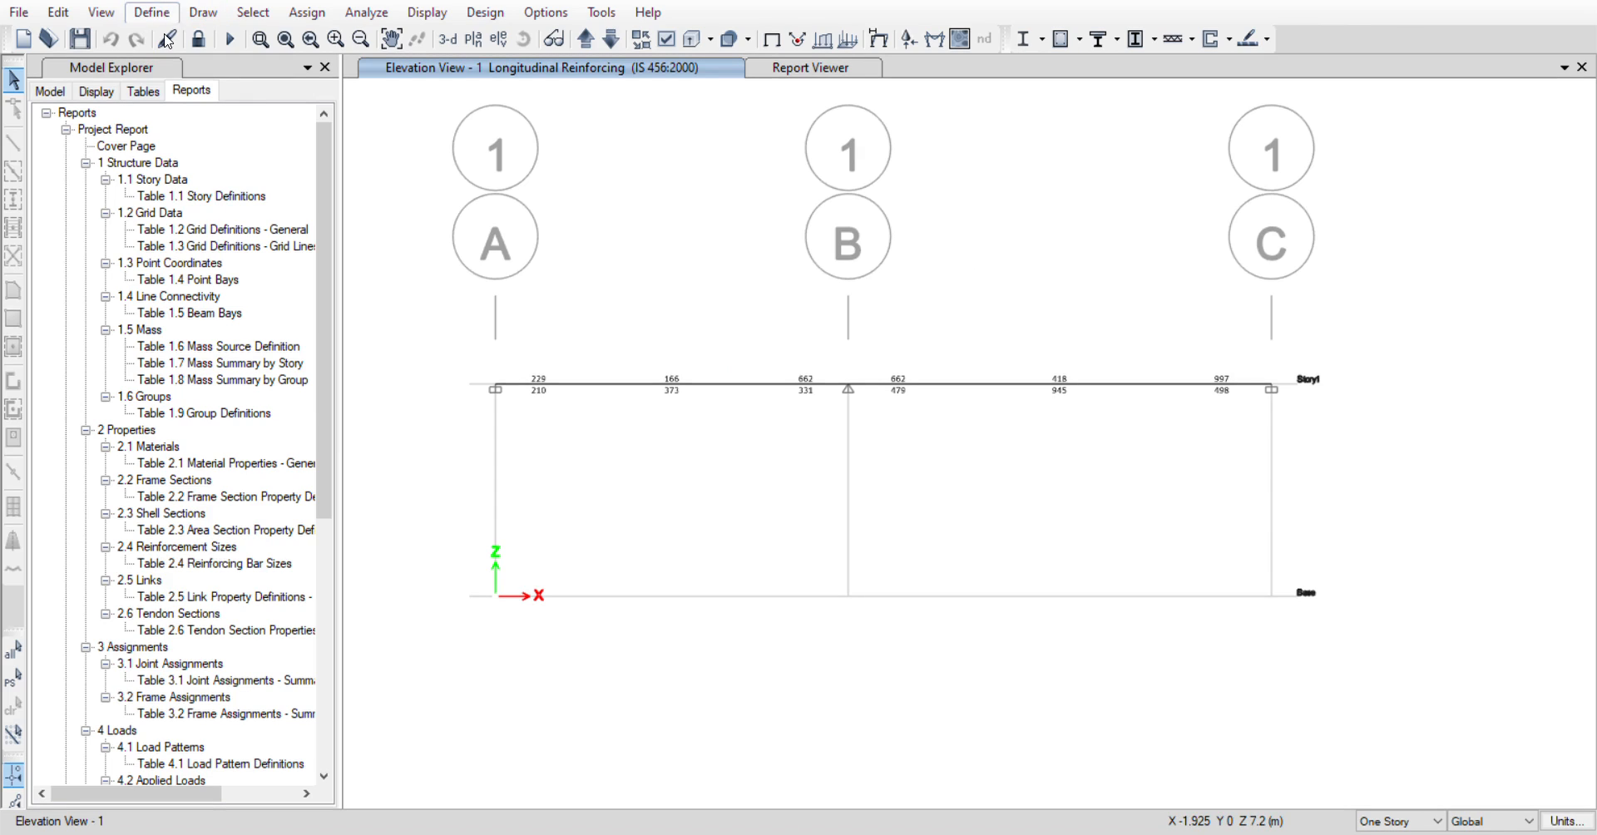
click(214, 11)
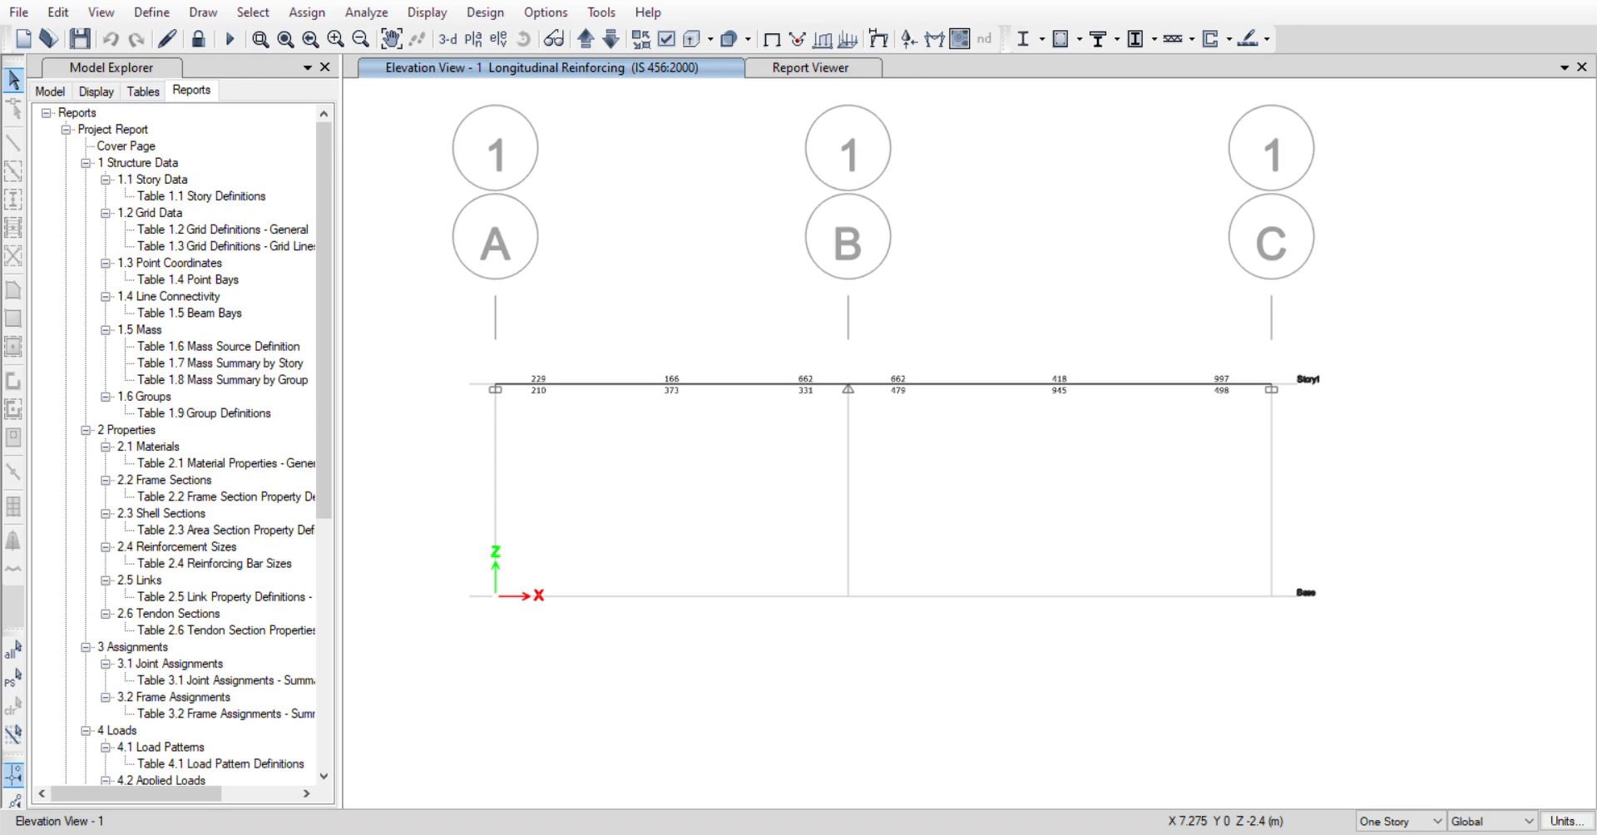
scroll(788, 432, up, 1)
scroll(789, 436, down, 1)
scroll(548, 438, down, 4)
scroll(548, 442, up, 4)
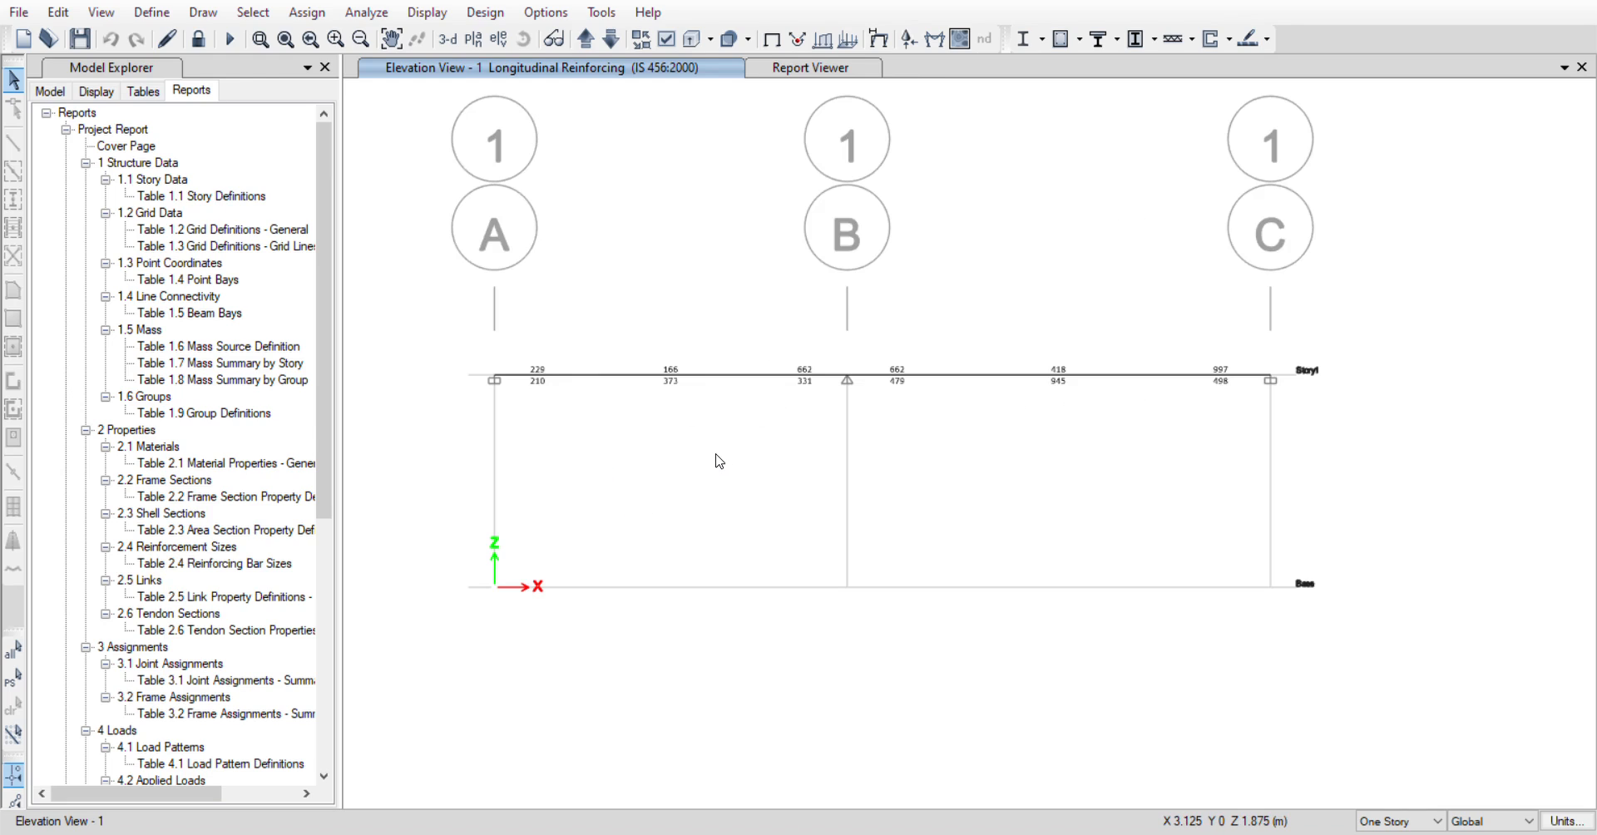
- Create a new two-story model with six grid lines each way at 4 m spacing, and show only its Story1 plan
click(25, 14)
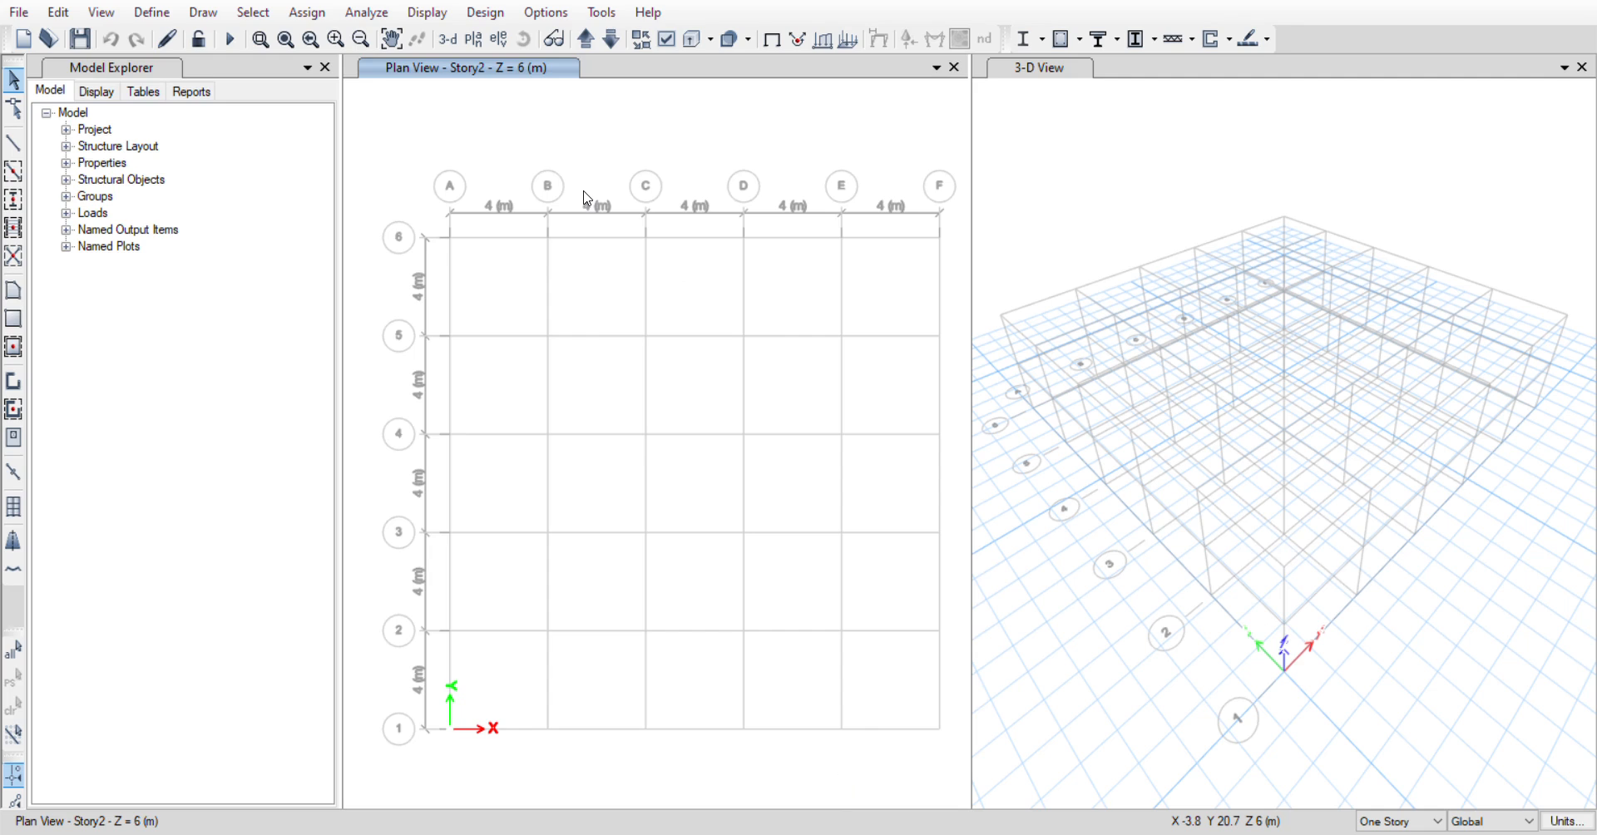
key(ctrl+z)
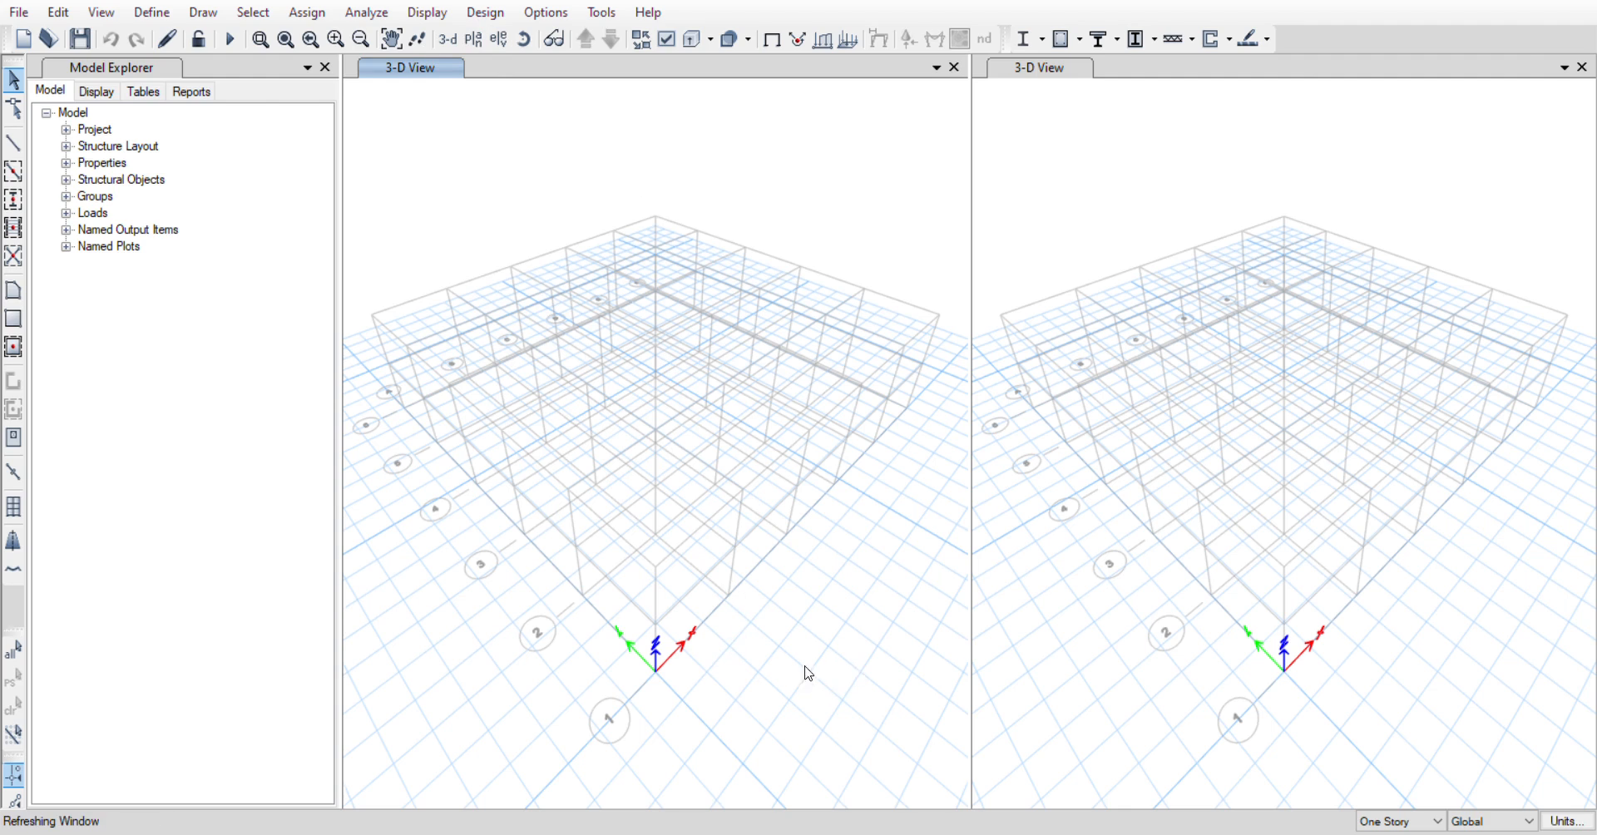
click(1582, 67)
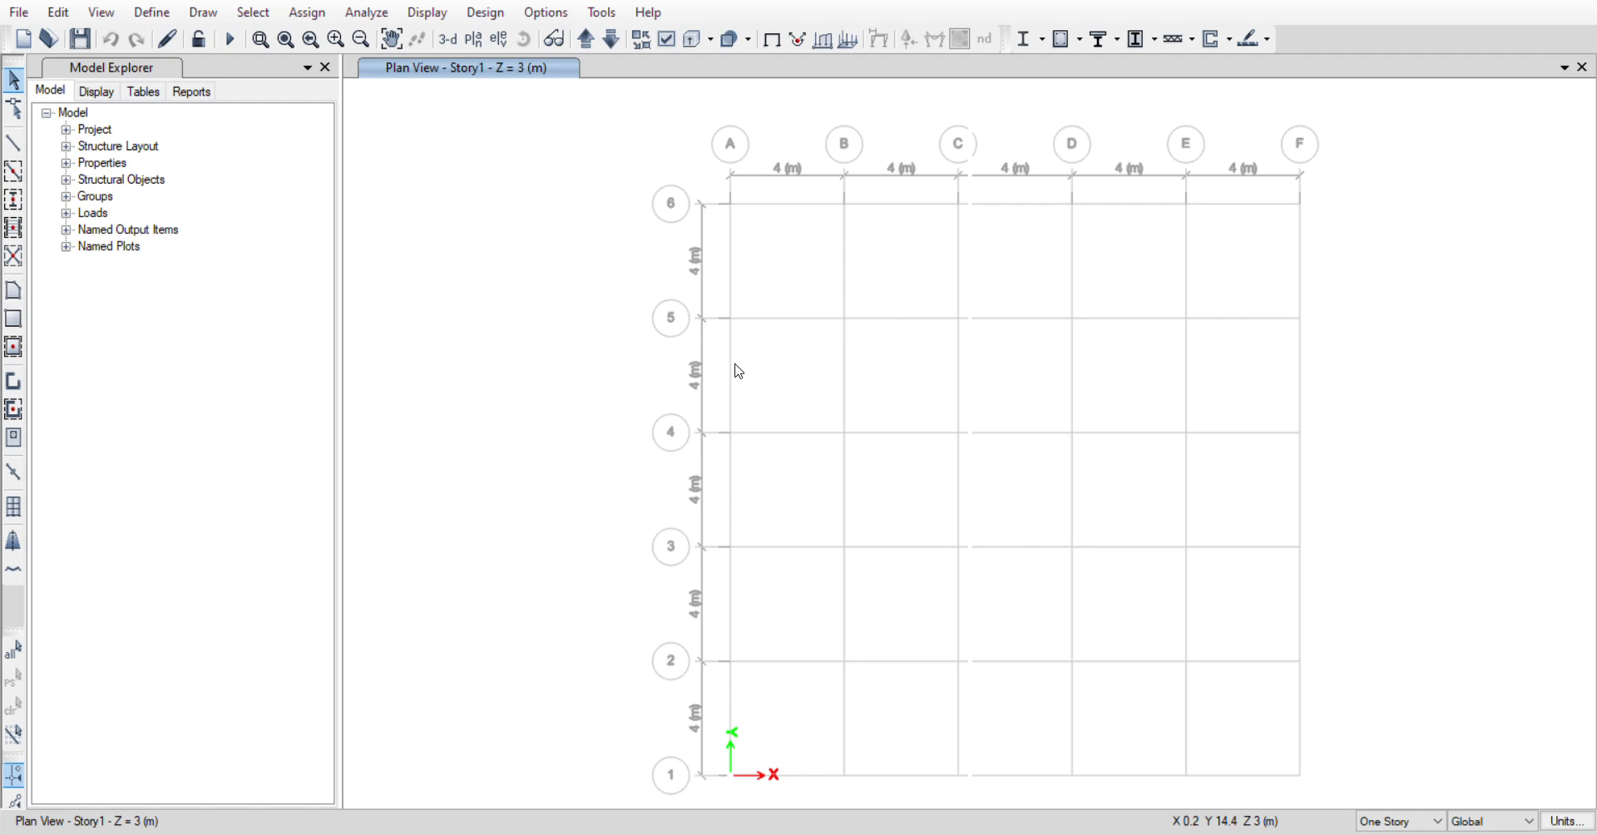
scroll(735, 367, down, 3)
scroll(888, 434, up, 3)
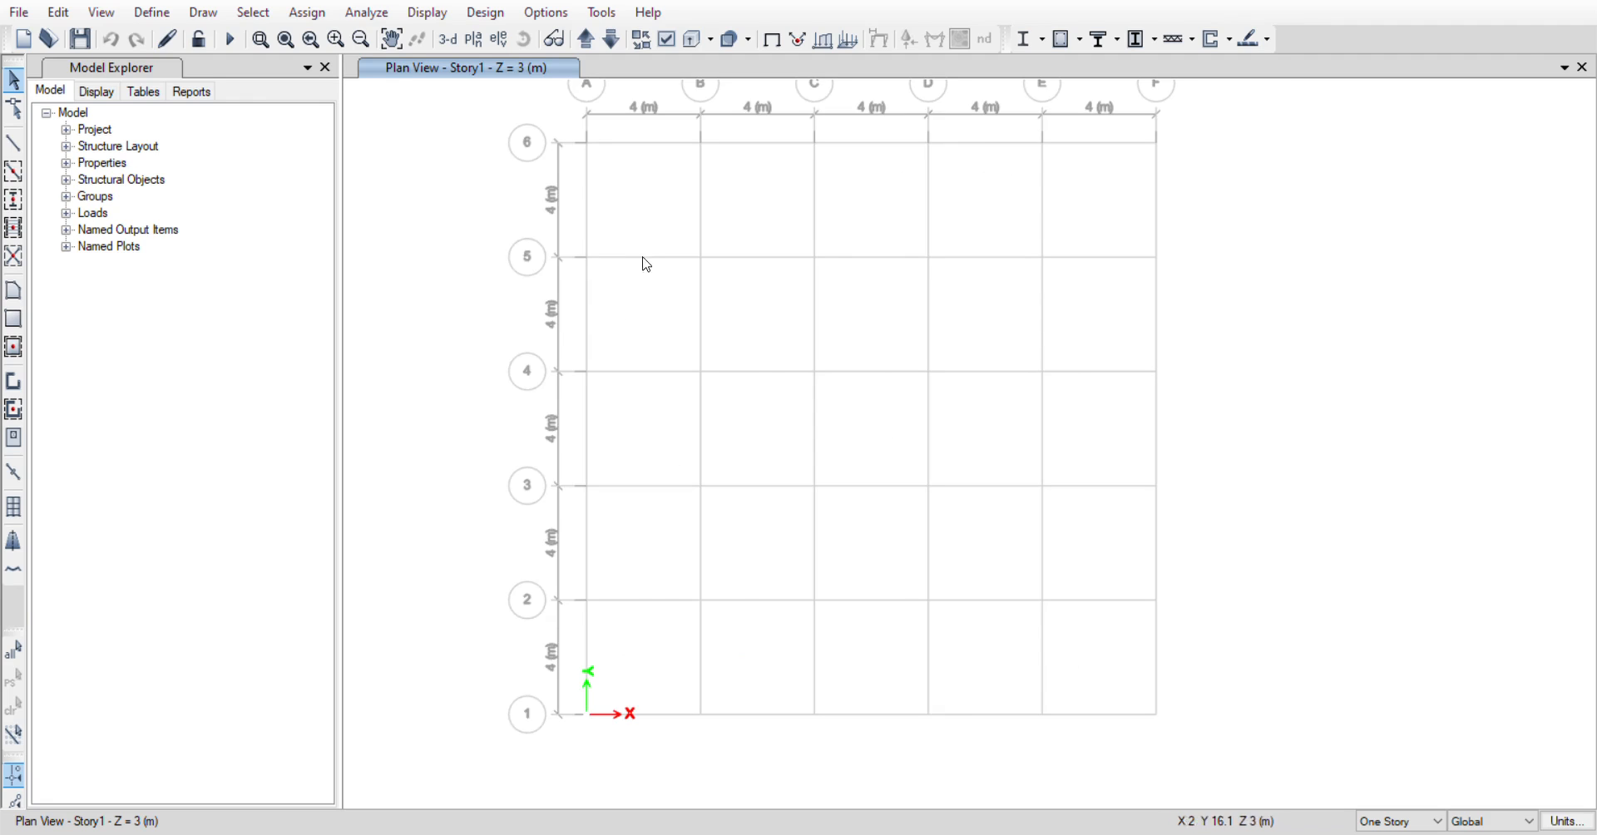
- Make the plan drawing operations apply to All Stories
click(158, 39)
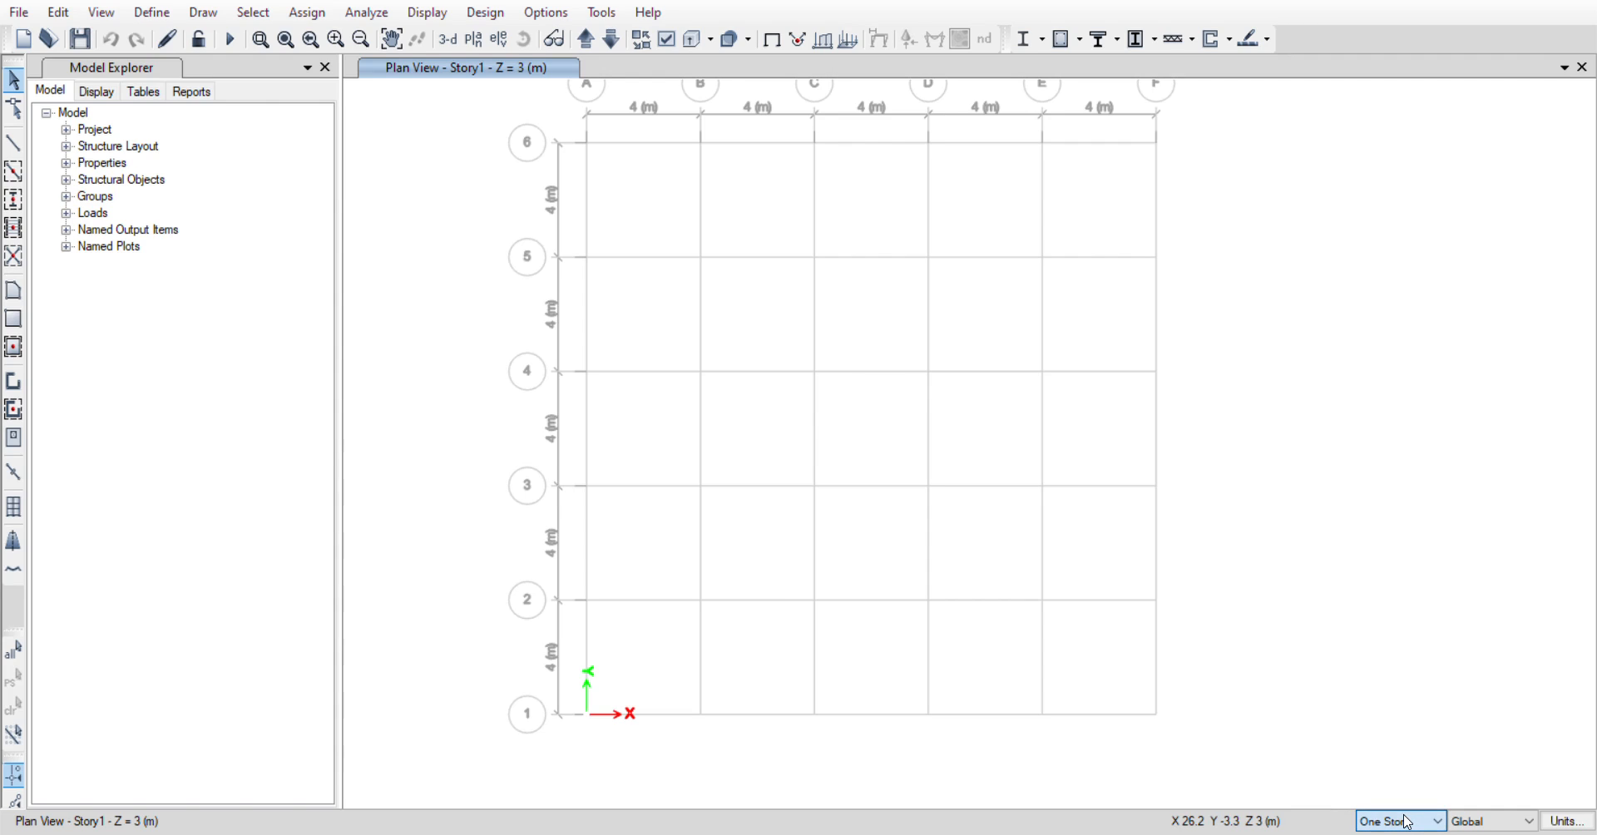
click(1381, 834)
scroll(732, 563, down, 3)
scroll(733, 565, up, 3)
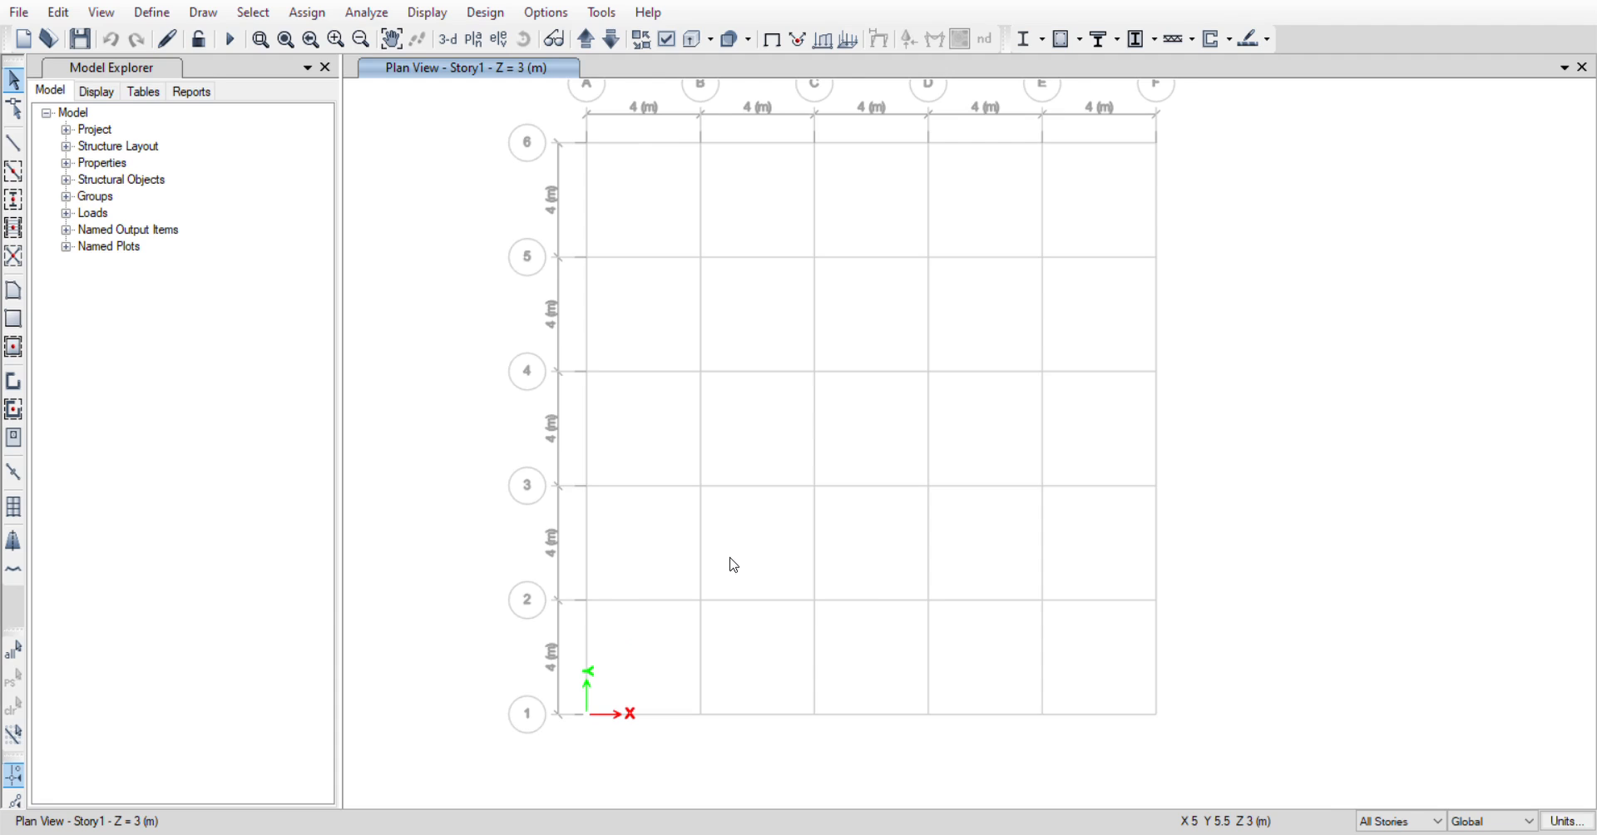
- Draw frame members with the "beam" section along all grid lines on every story, and show the Base plan
click(595, 153)
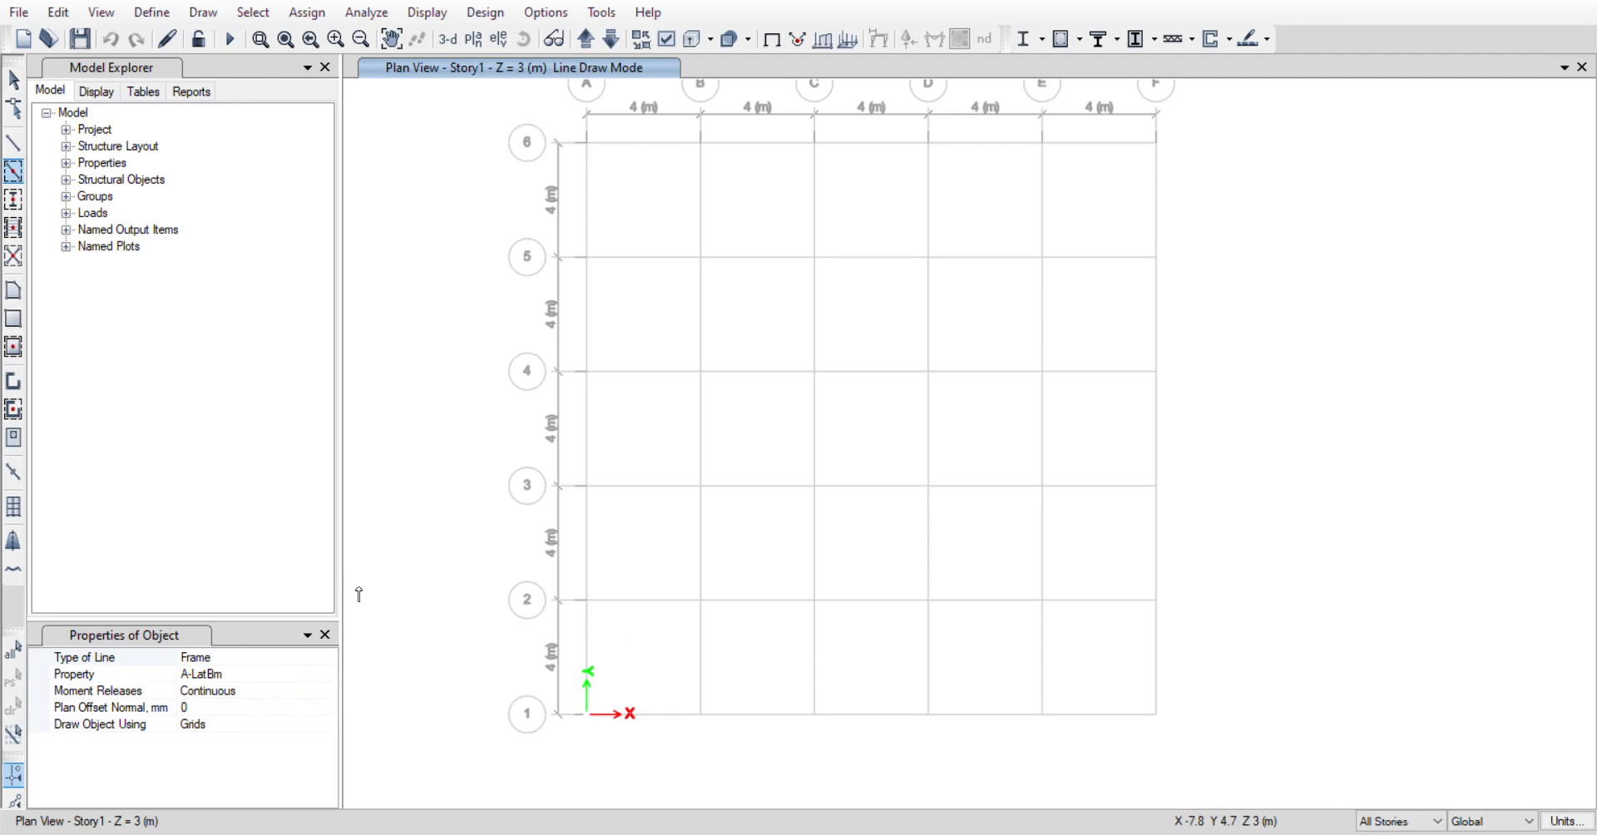
click(273, 674)
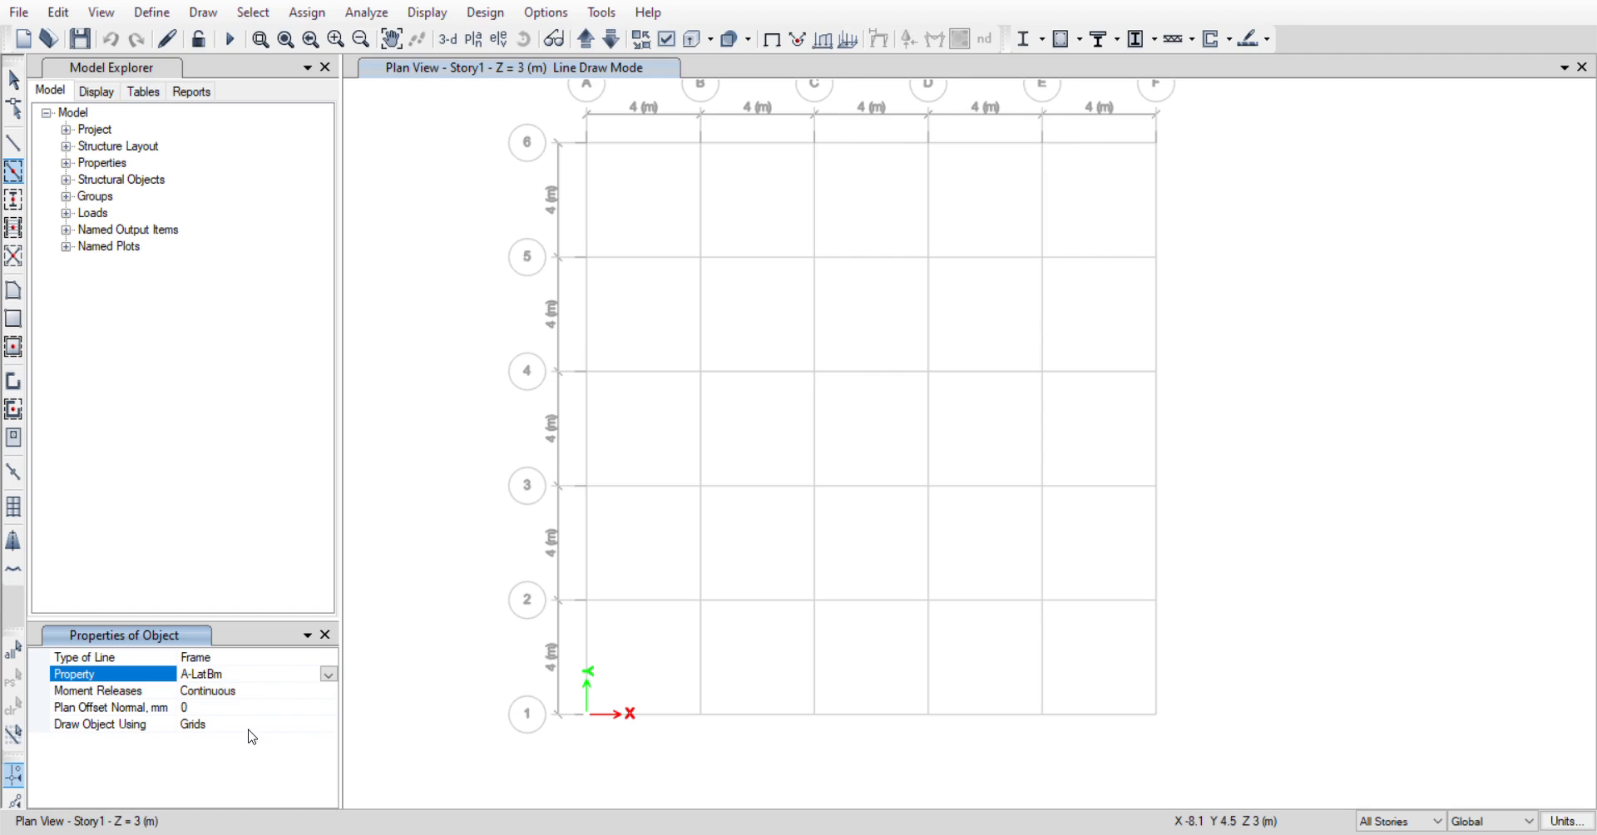
click(226, 696)
mouse_move(438, 96)
mouse_down()
mouse_move(491, 161)
mouse_move(1198, 692)
mouse_move(1211, 732)
mouse_up()
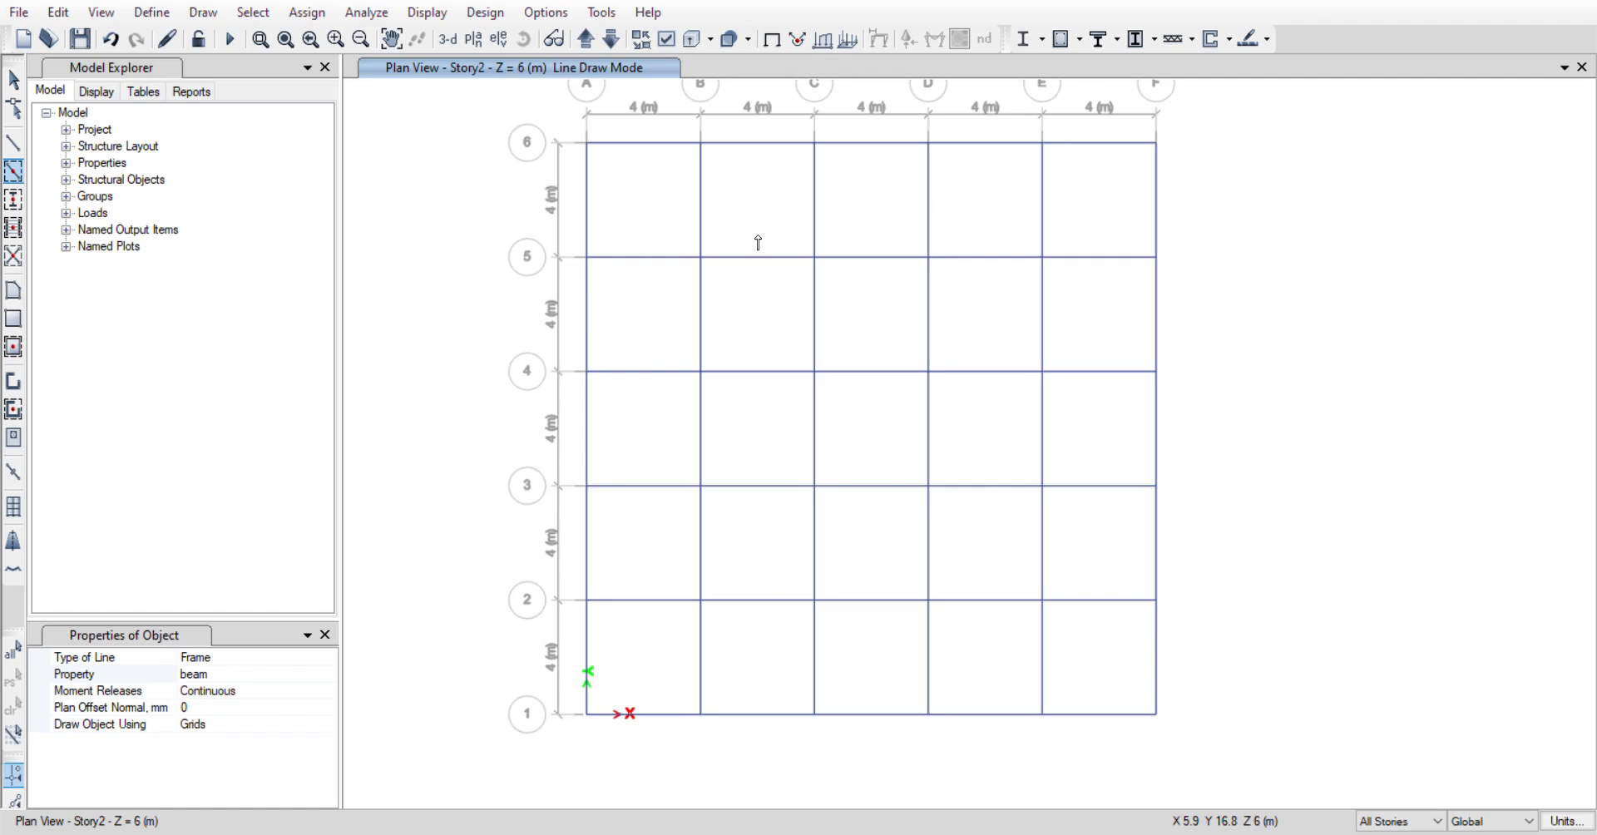
click(612, 40)
click(613, 40)
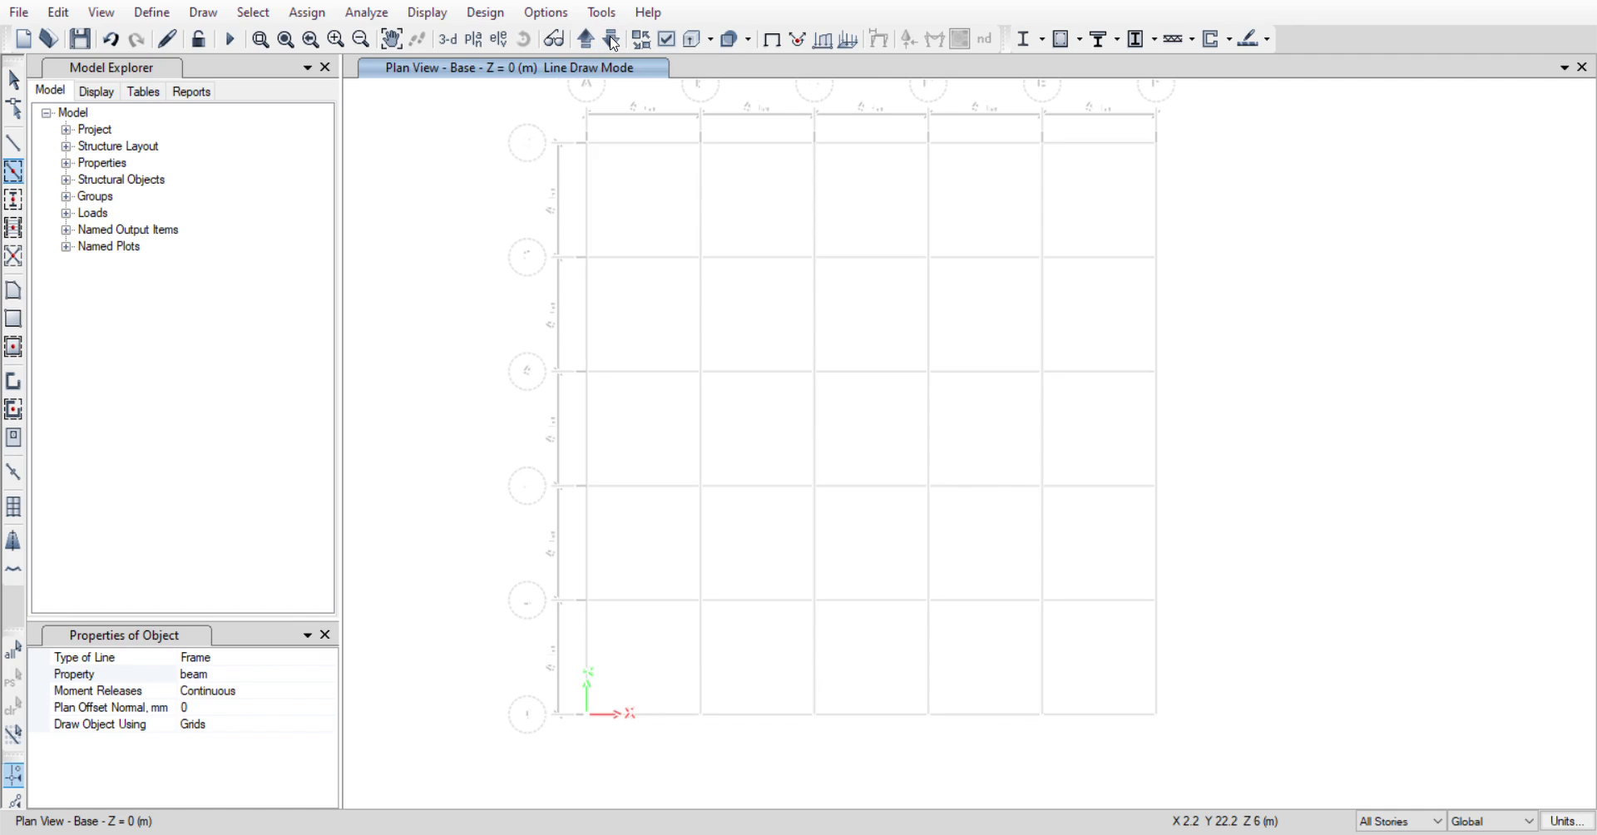
- Draw columns with the "column" section at all grid intersections of the Story1 plan, applied to All Stories
click(586, 39)
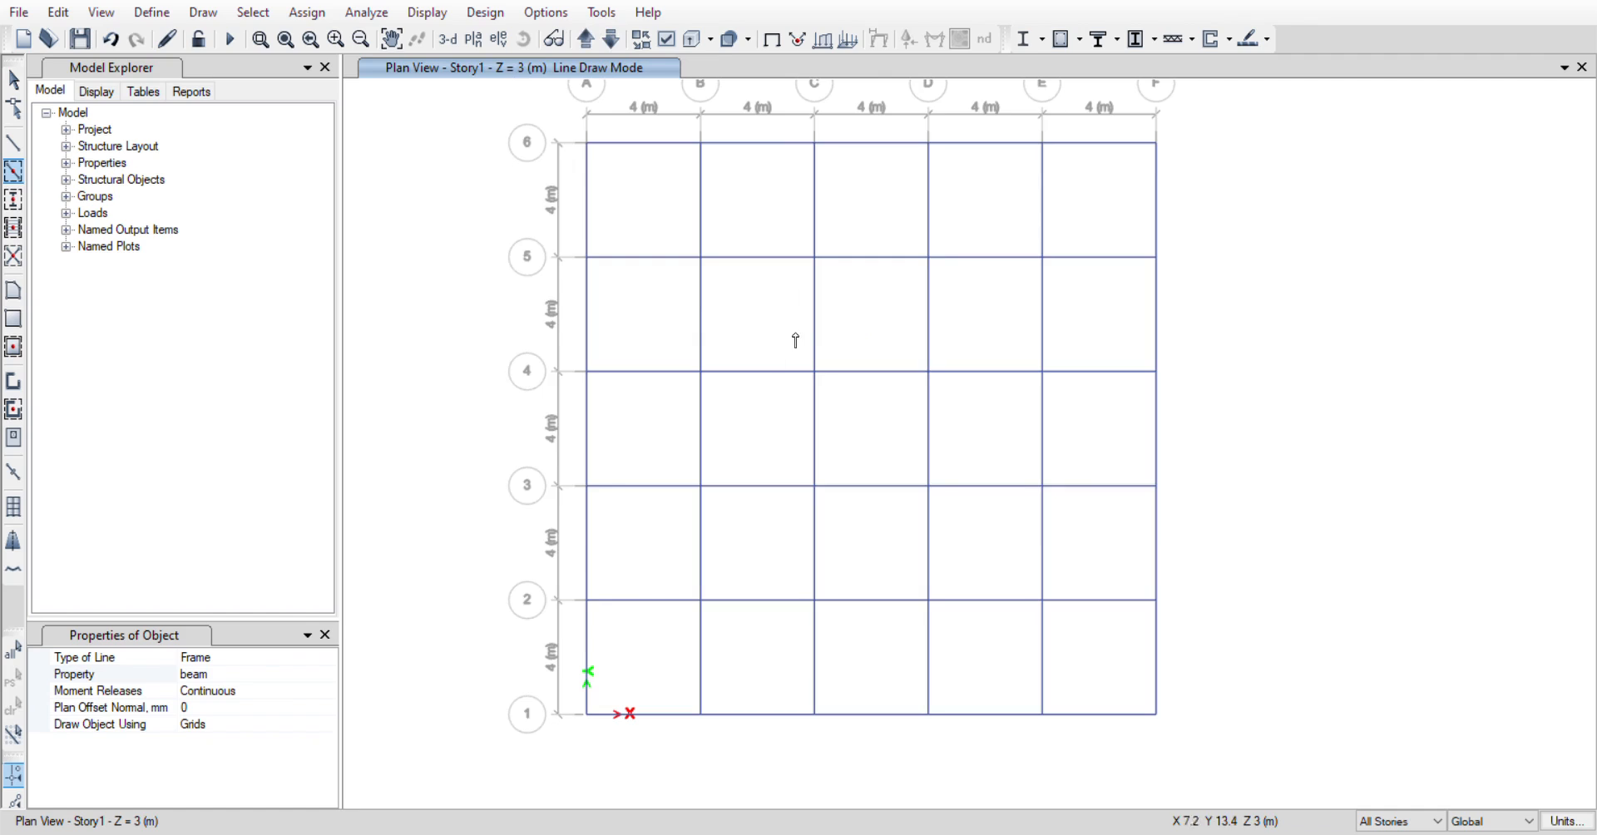
click(200, 12)
click(553, 192)
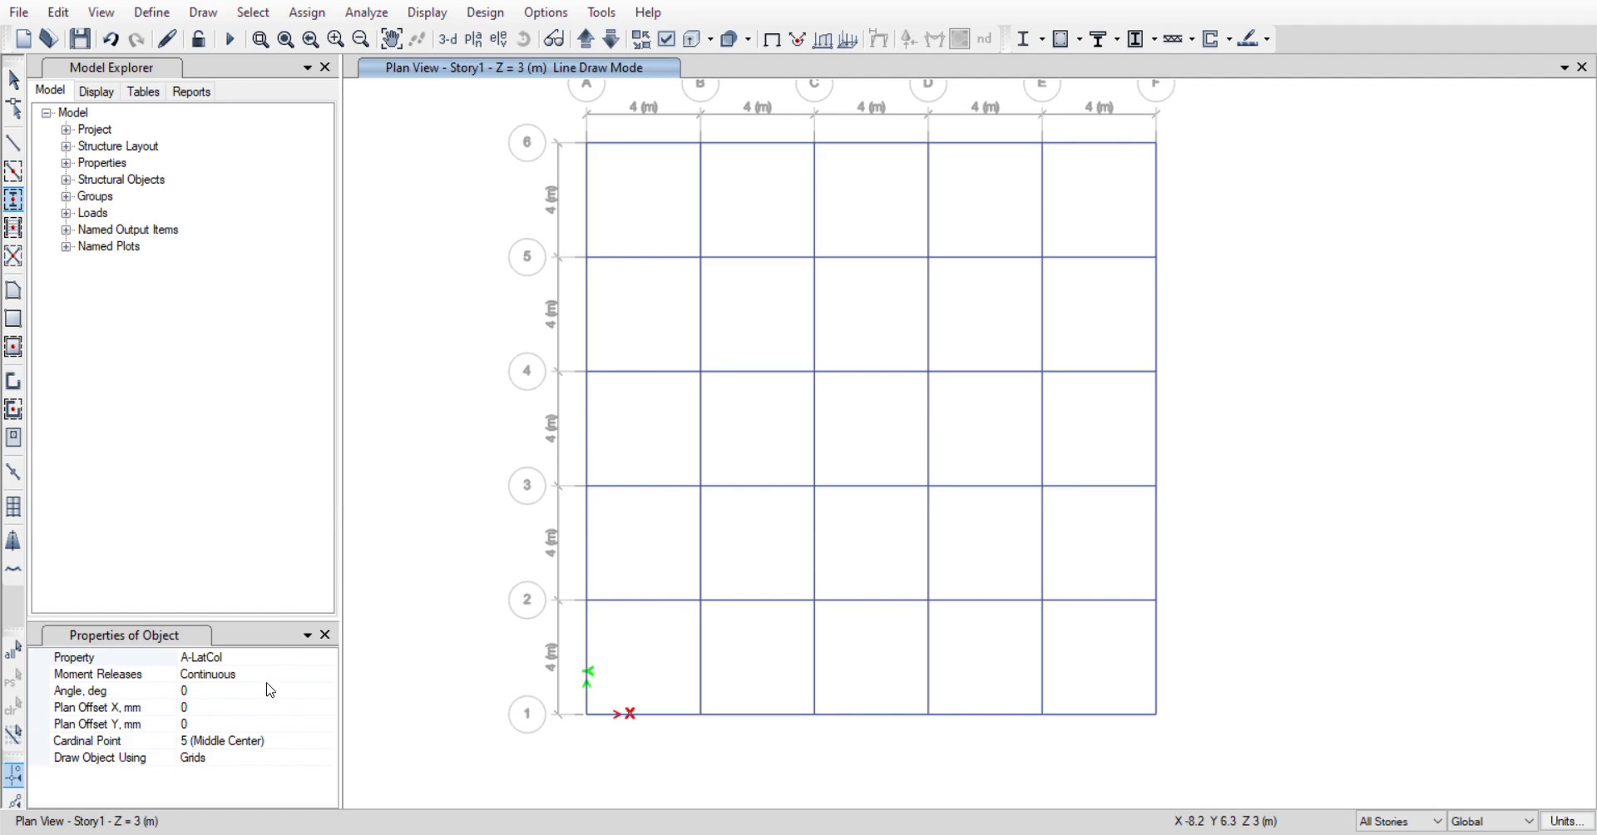
click(266, 657)
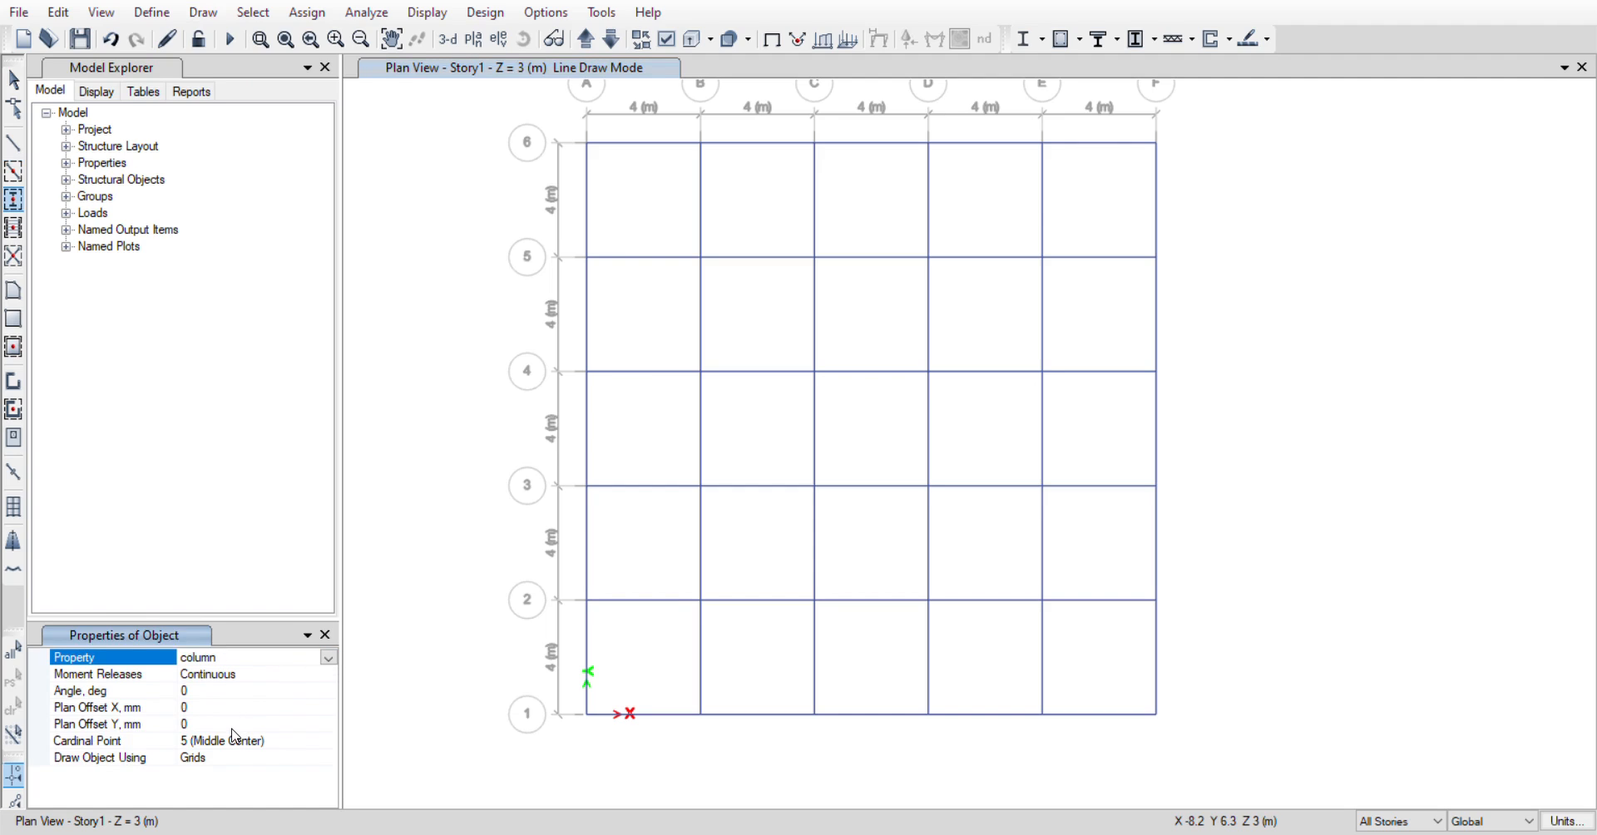
drag(463, 86, 1232, 759)
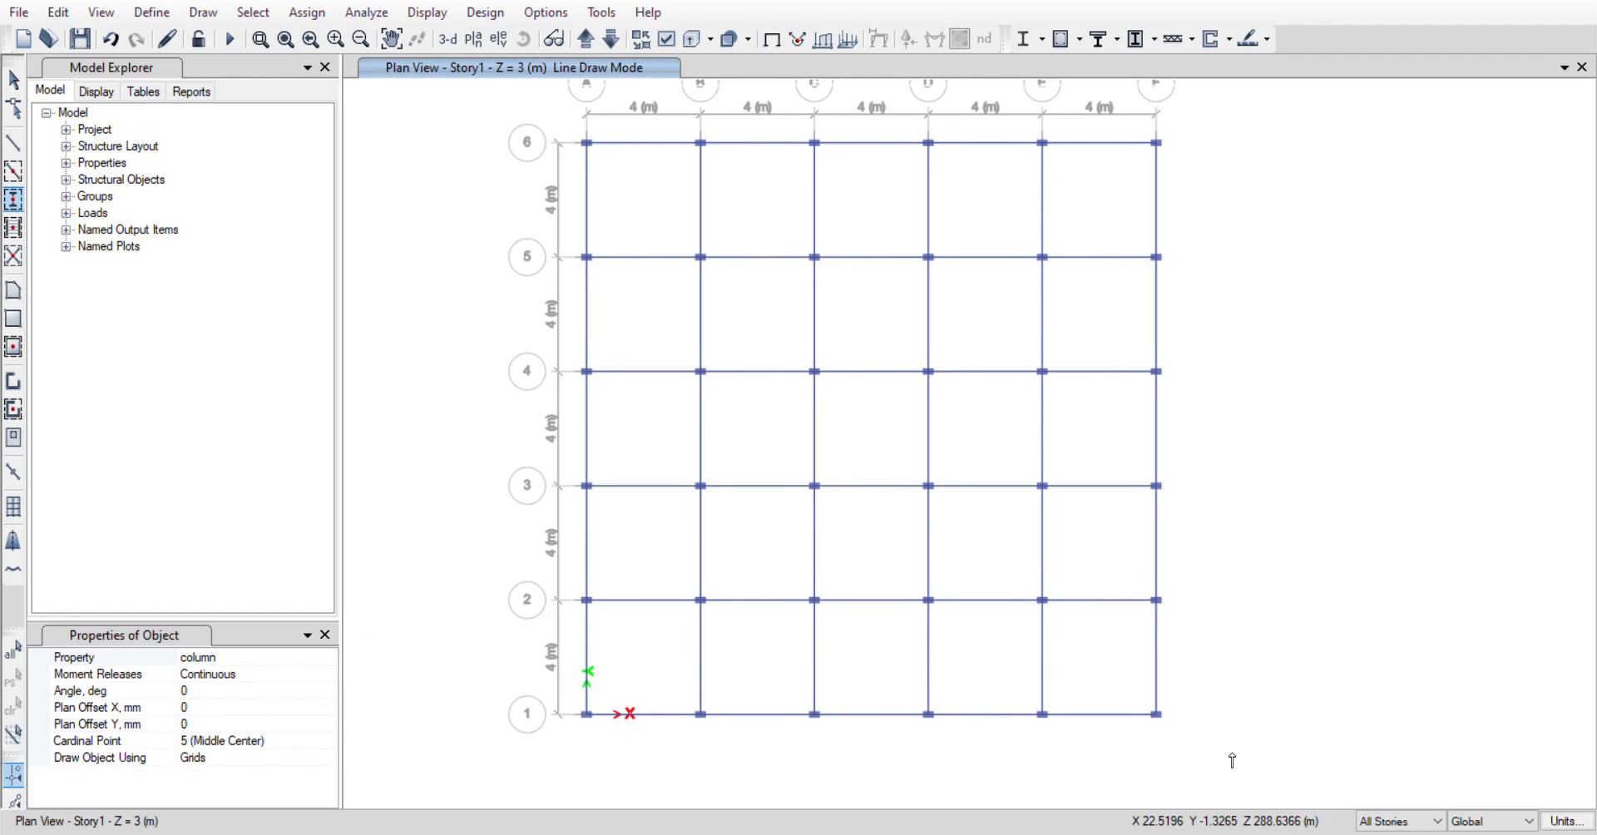
- Check the columns on the Story2 and Story1 plans and in the 3-D view, and return to the Story1 plan
click(585, 41)
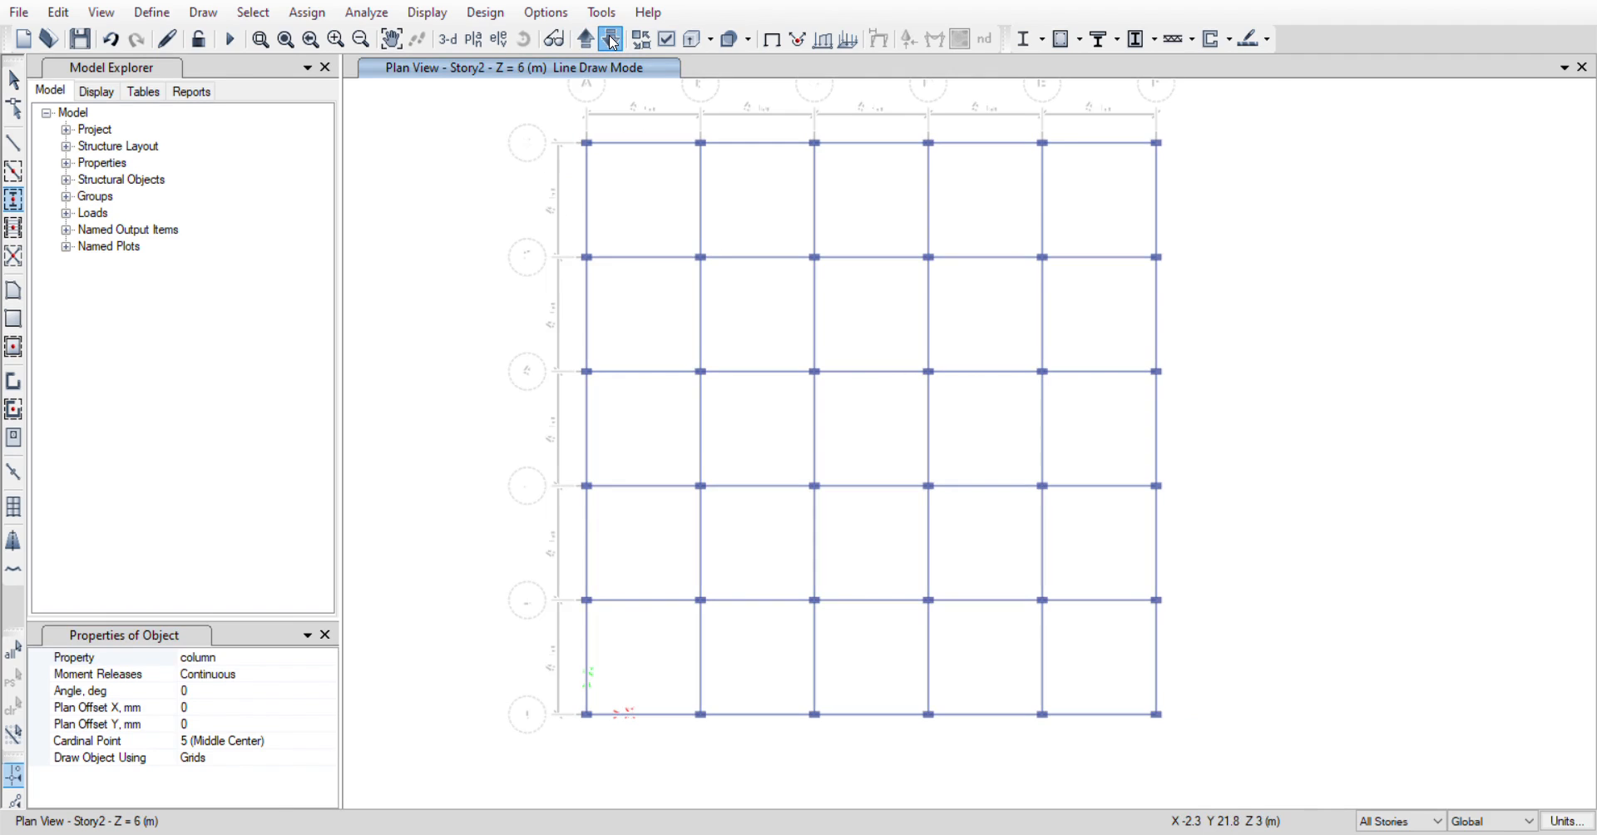
click(611, 40)
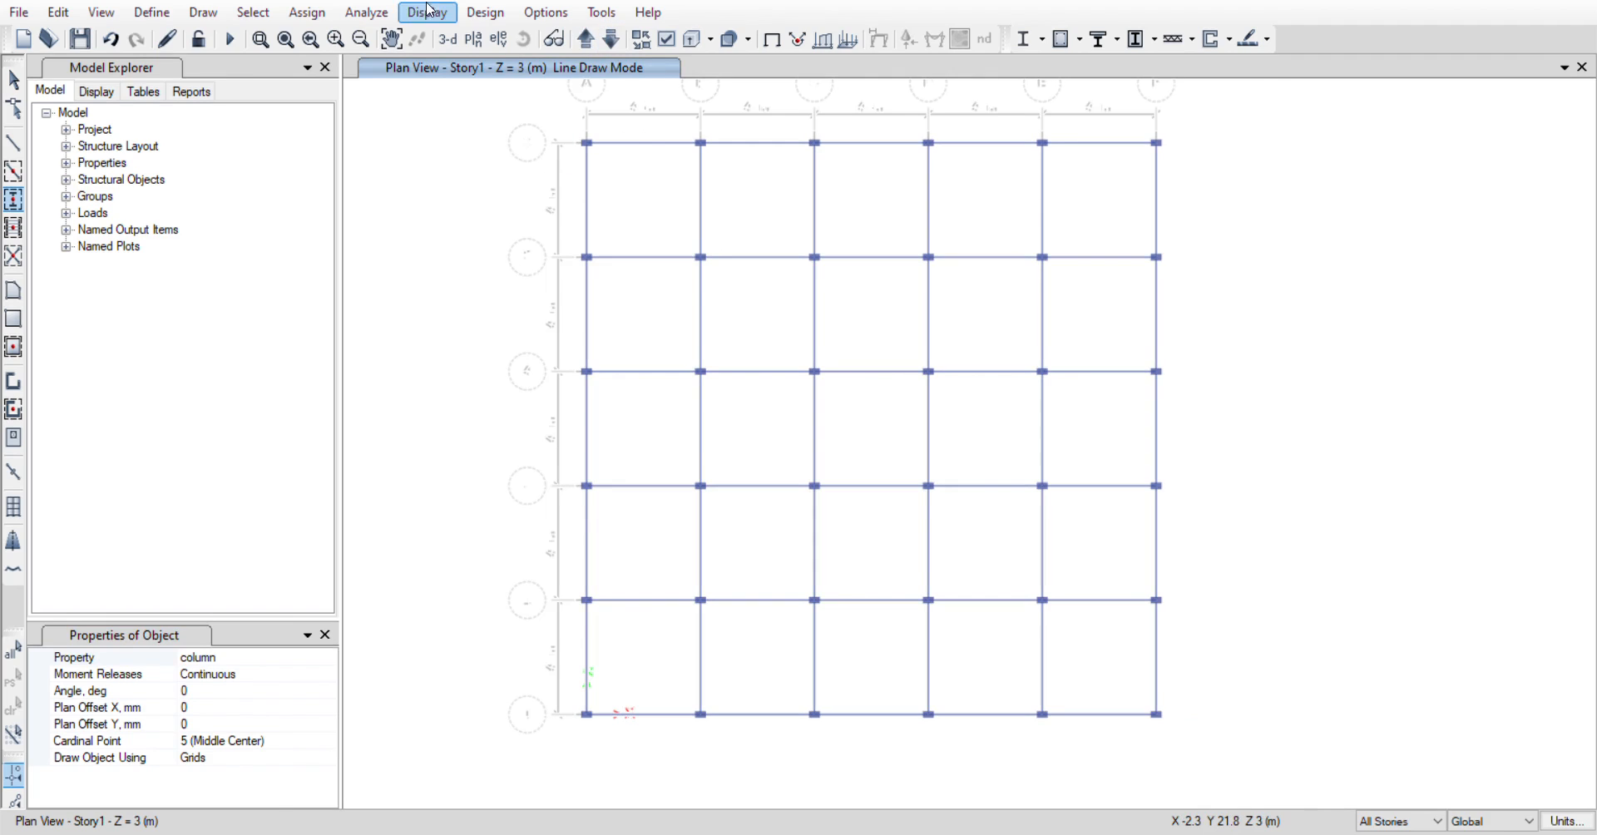
click(458, 46)
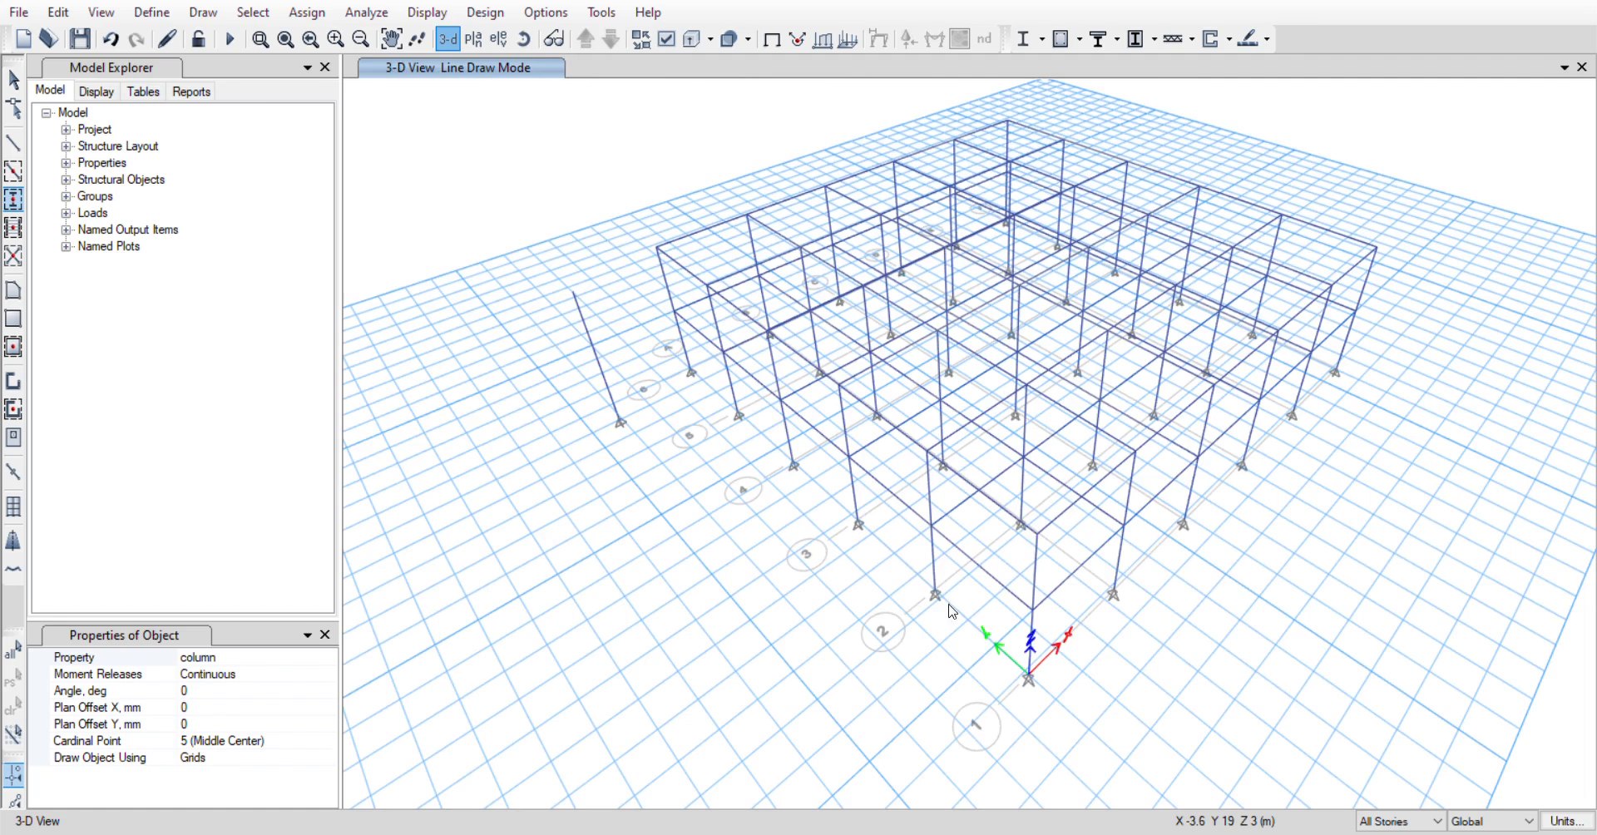
scroll(1096, 638, up, 3)
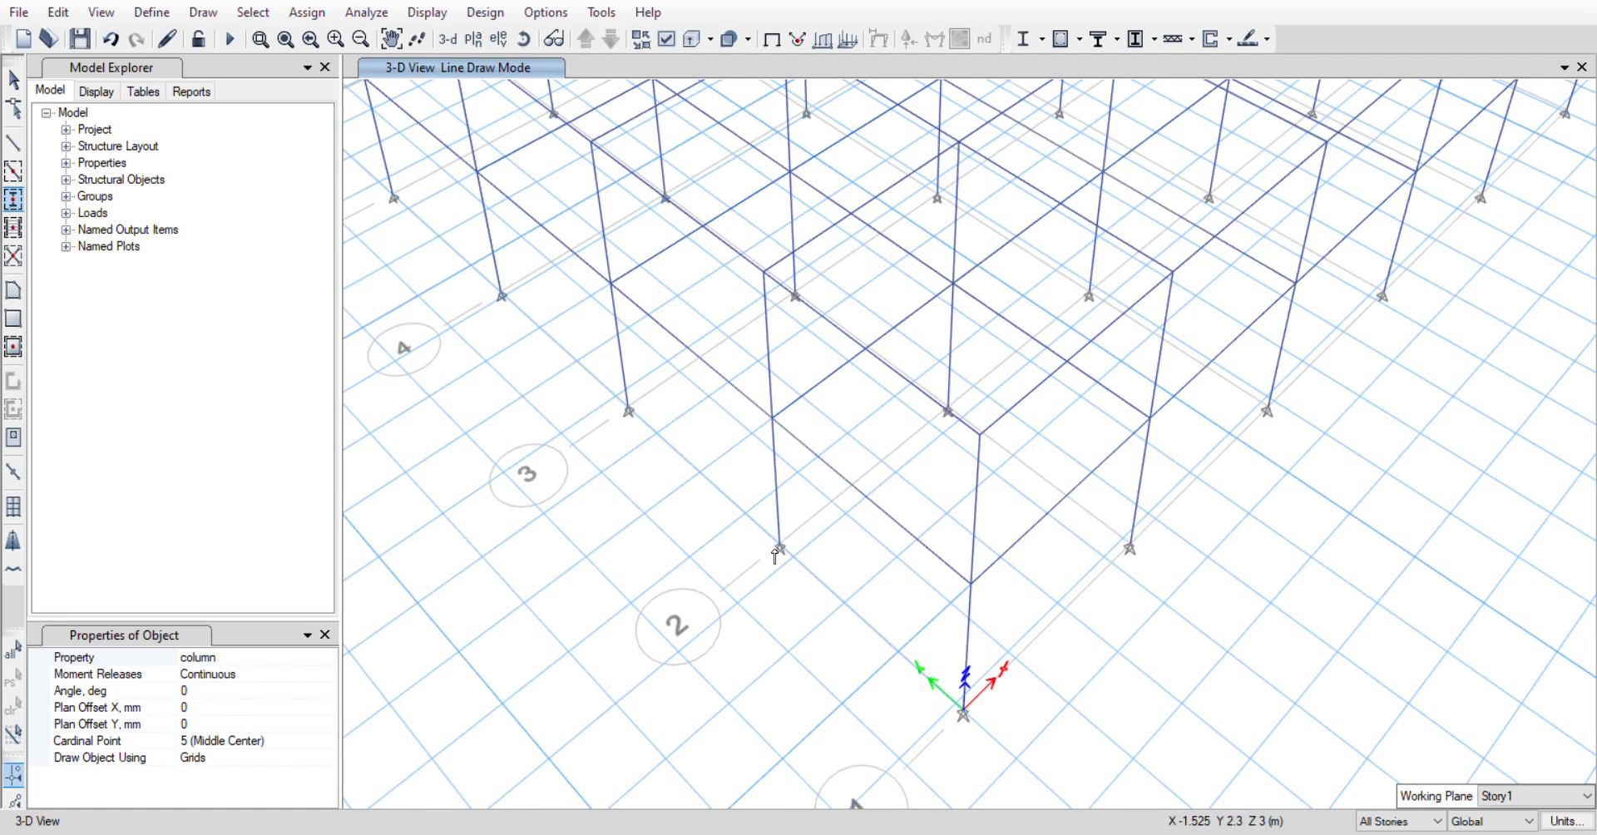
scroll(775, 555, down, 3)
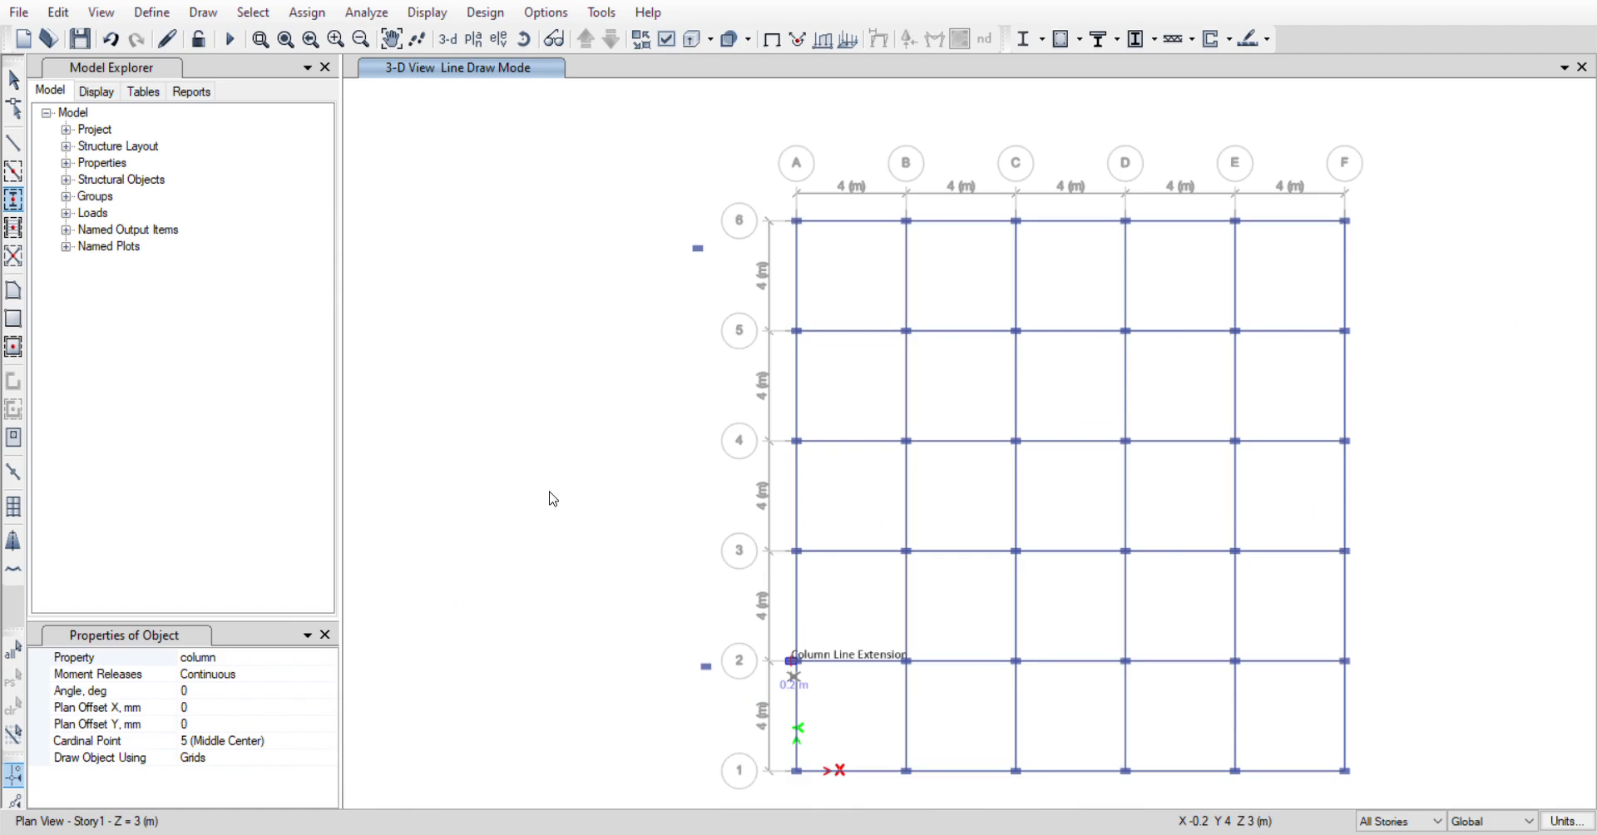
scroll(549, 499, down, 3)
scroll(551, 497, up, 3)
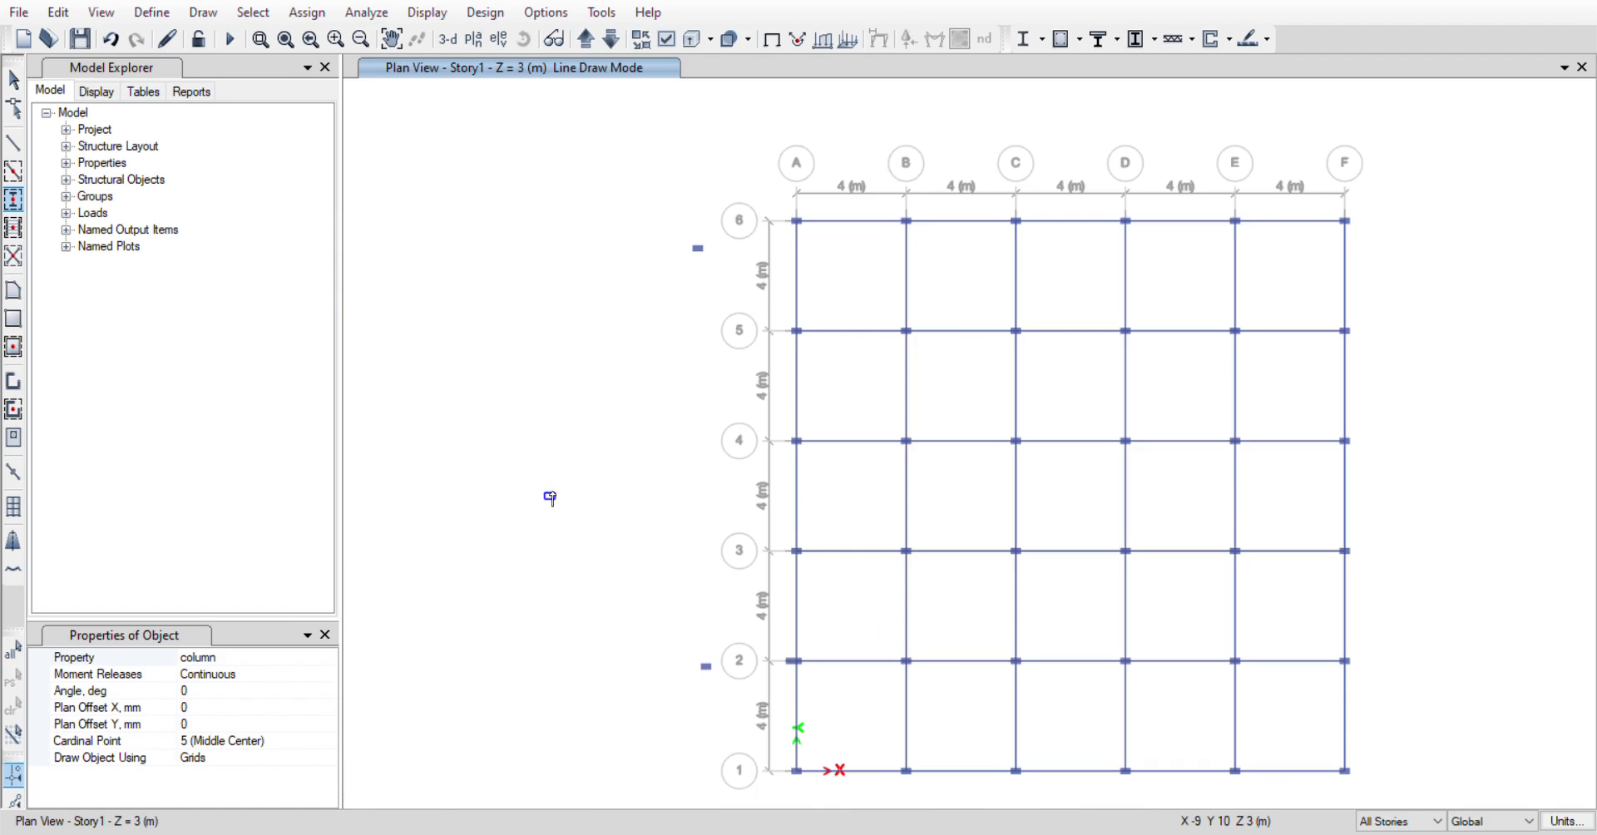
- Leave column drawing mode and window-select the whole framed grid on the Story1 plan
click(305, 12)
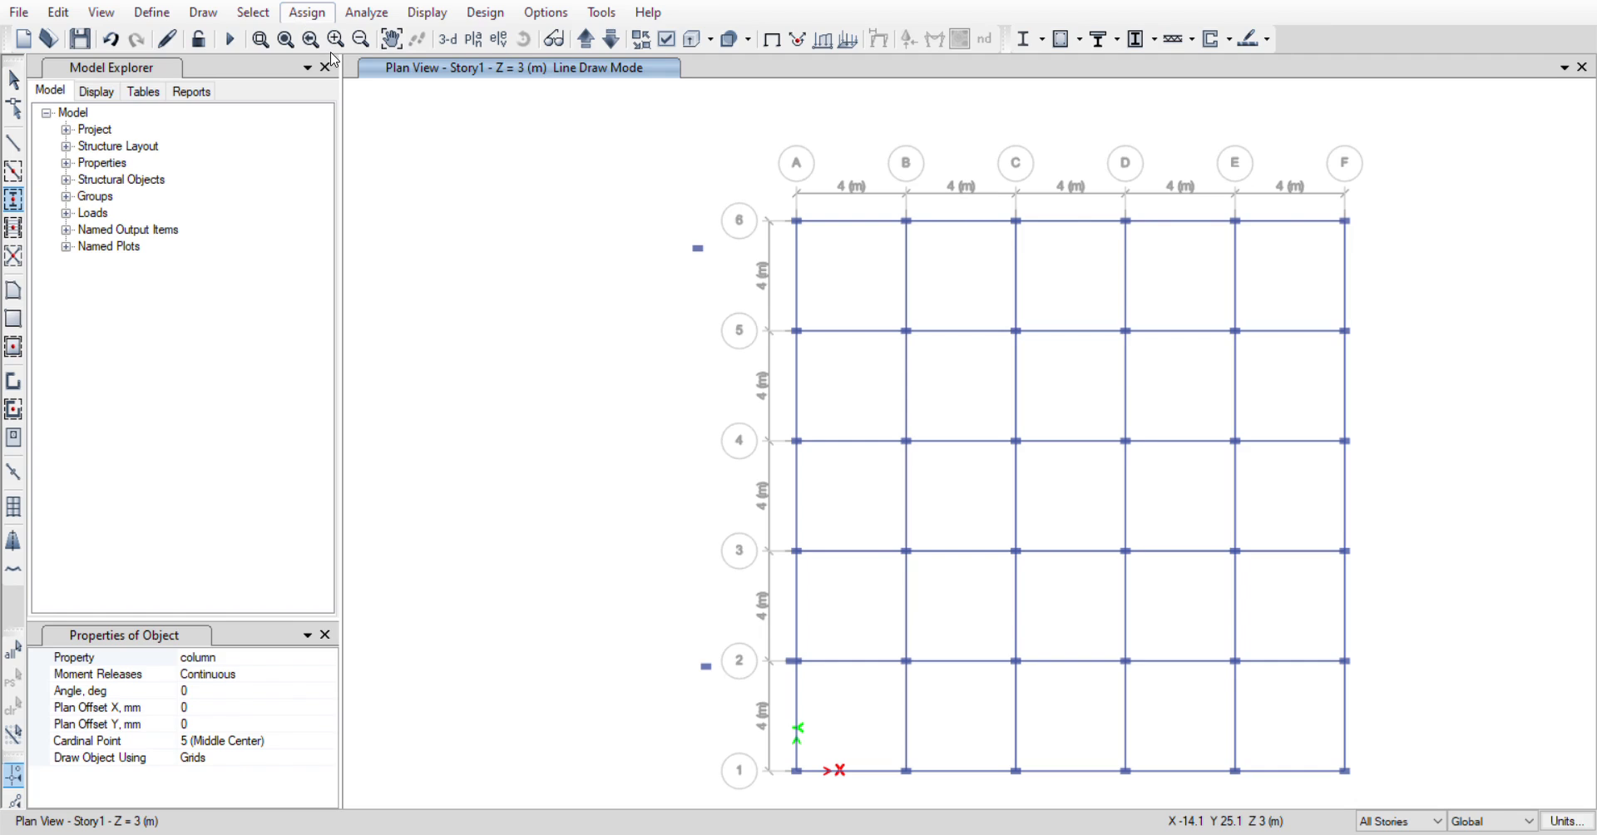
click(676, 114)
click(613, 157)
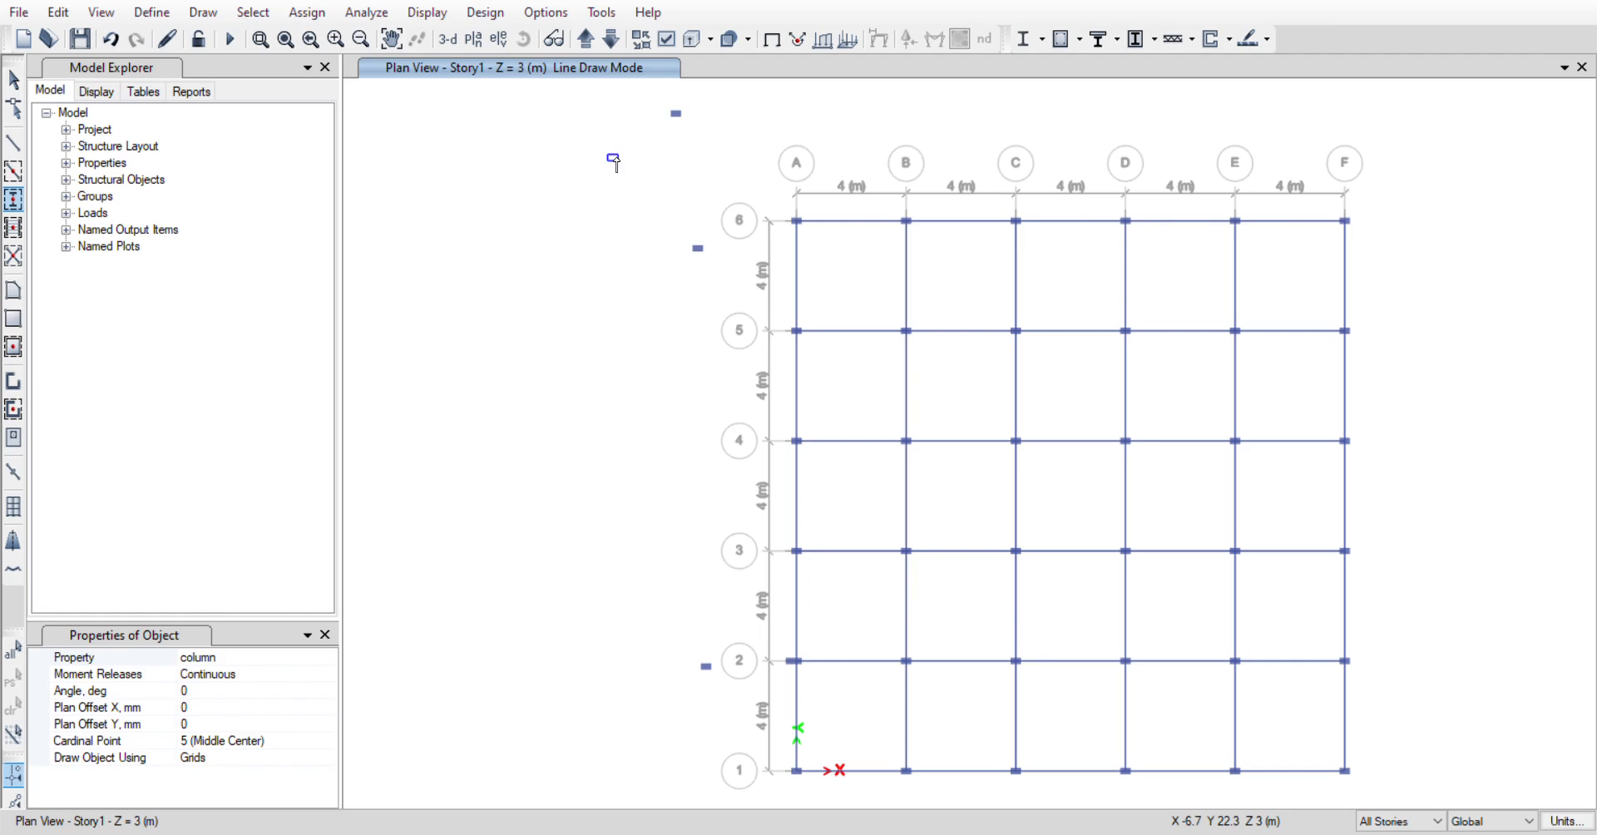
key(Escape)
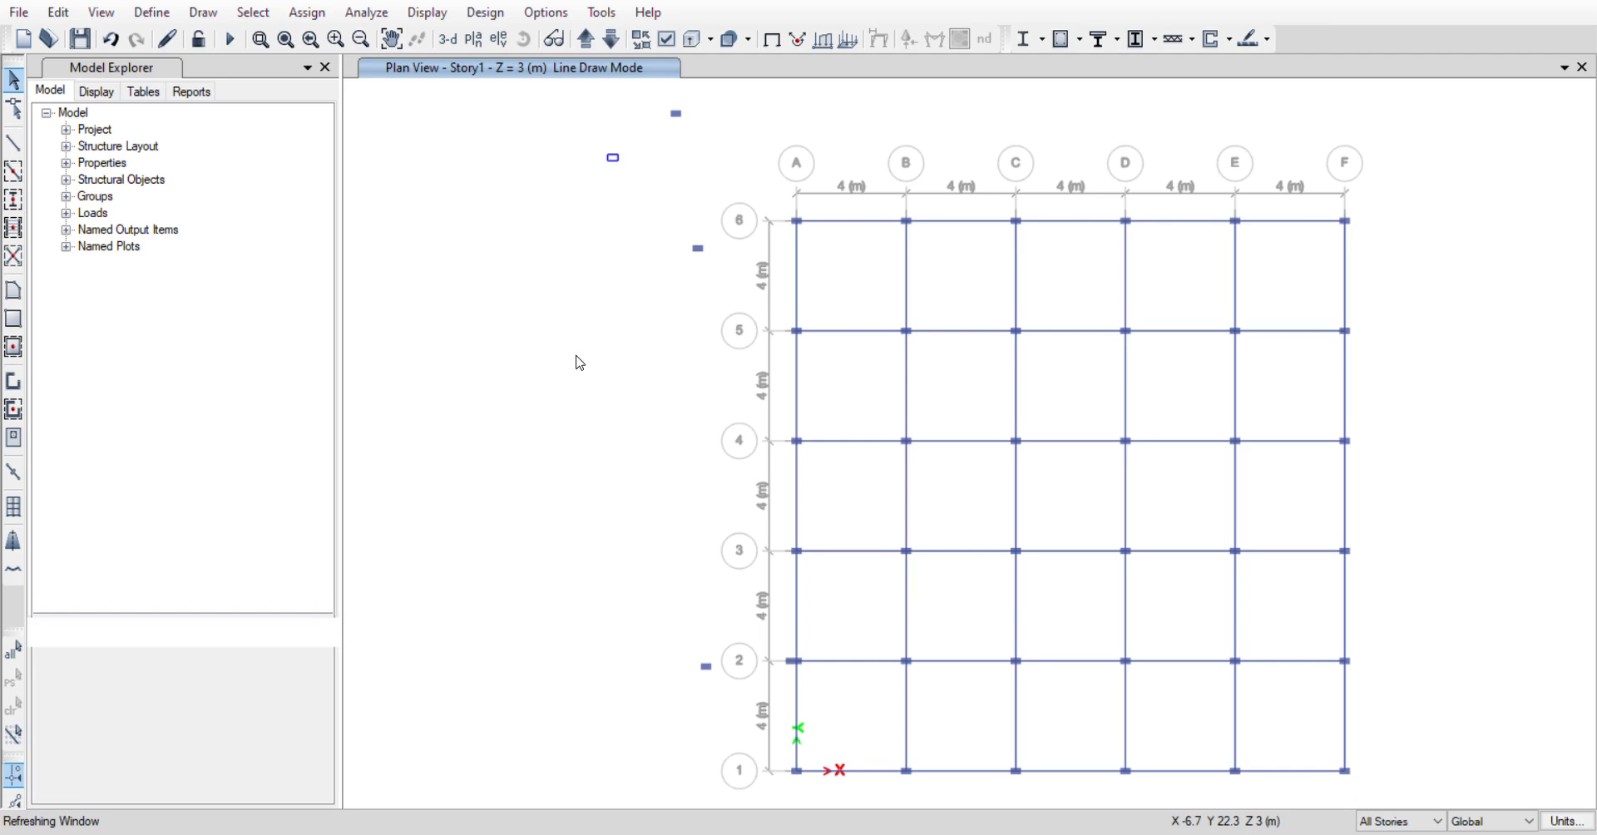
key(Escape)
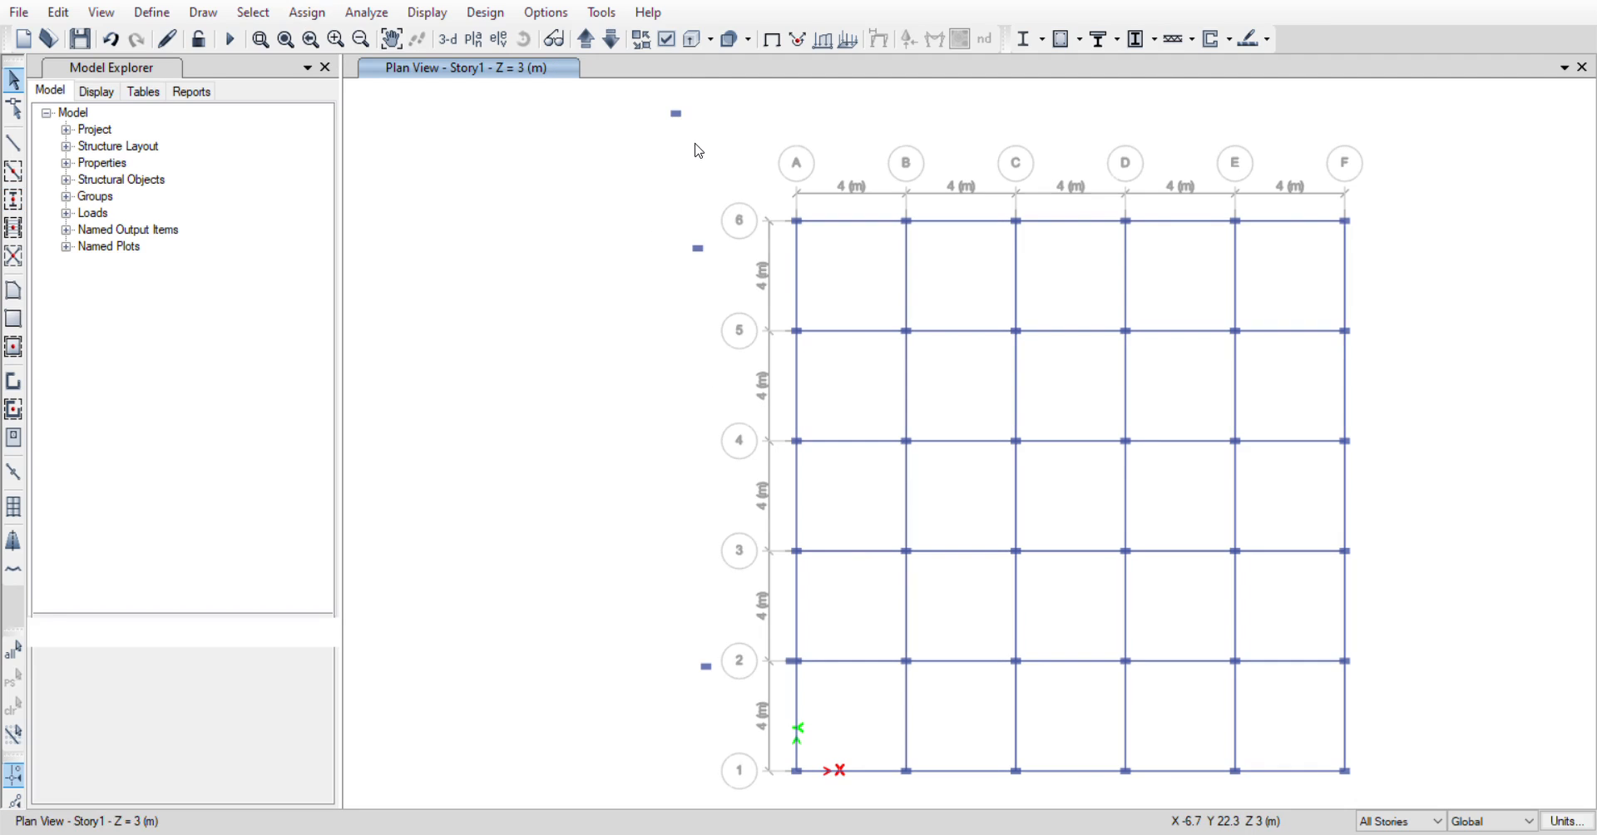
drag(689, 147, 1415, 797)
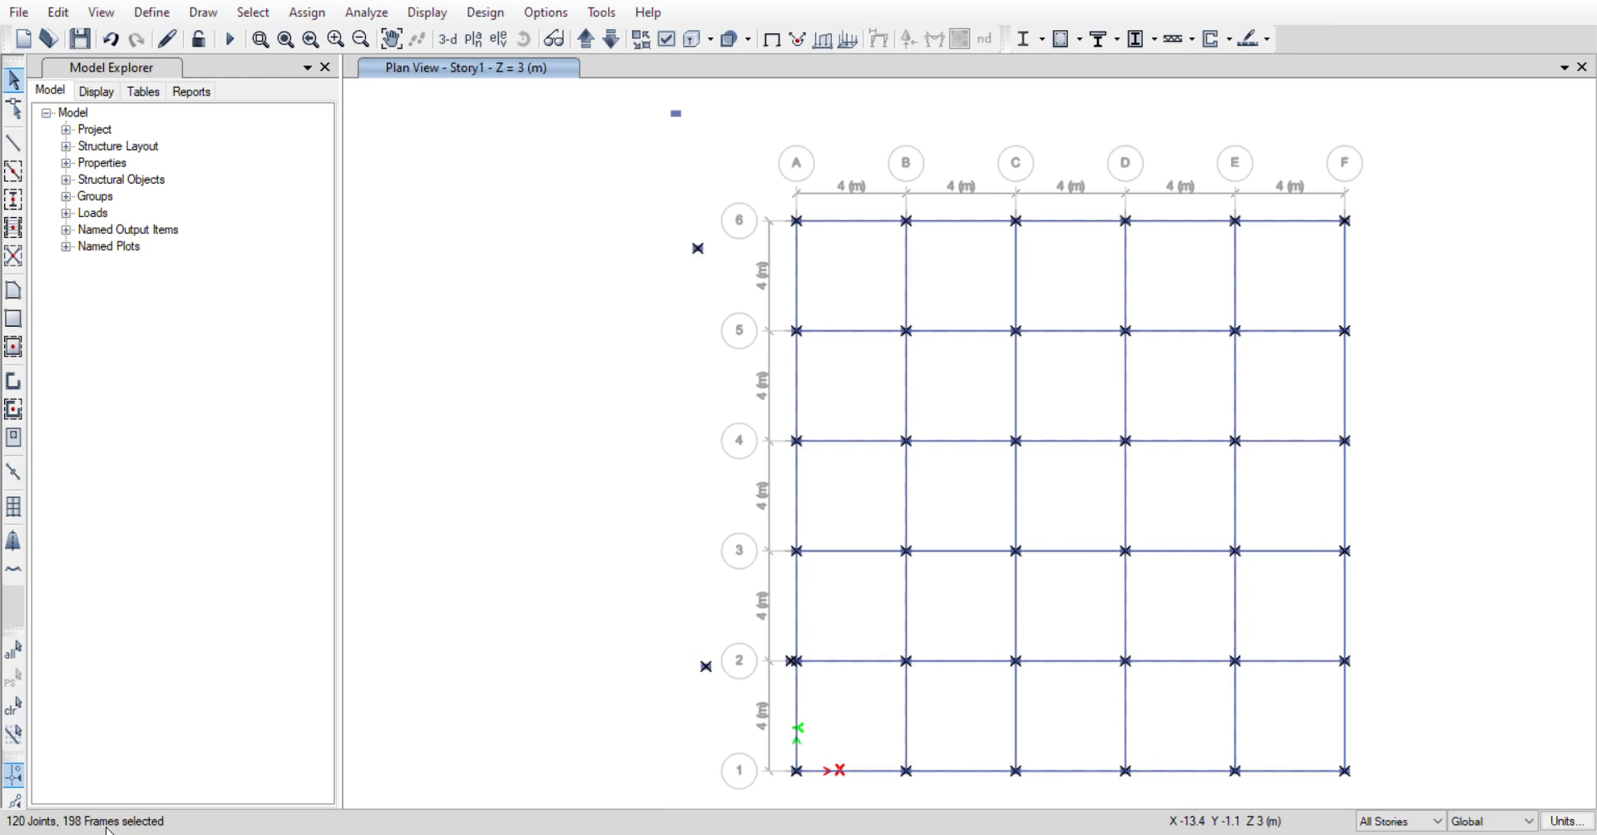
click(457, 532)
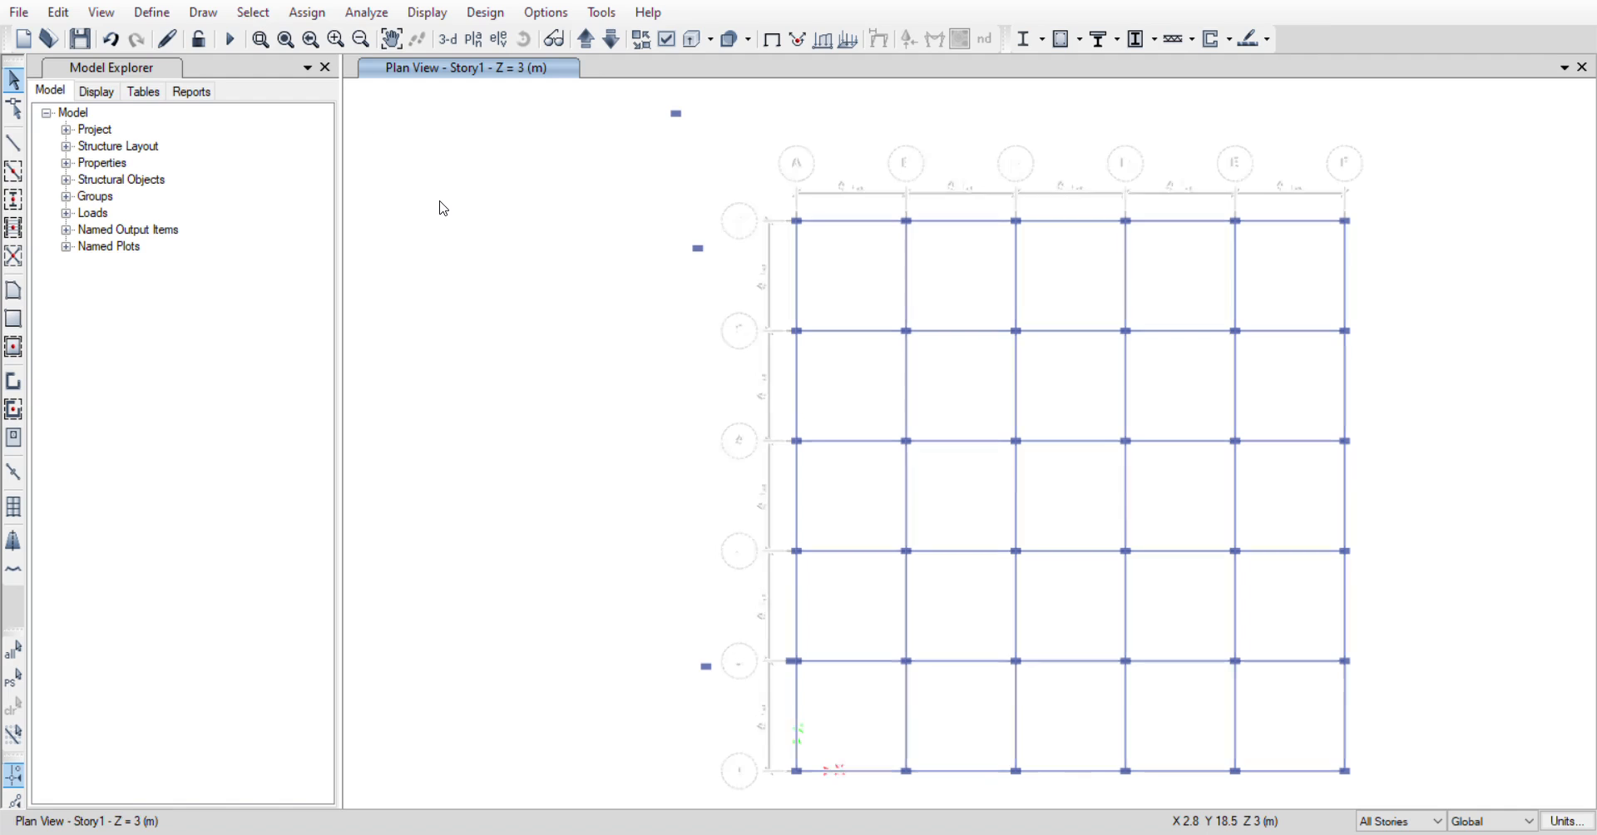
- Assign an upward uniform live load of 14 to all beams on both stories and show it in the 3-D view
click(249, 15)
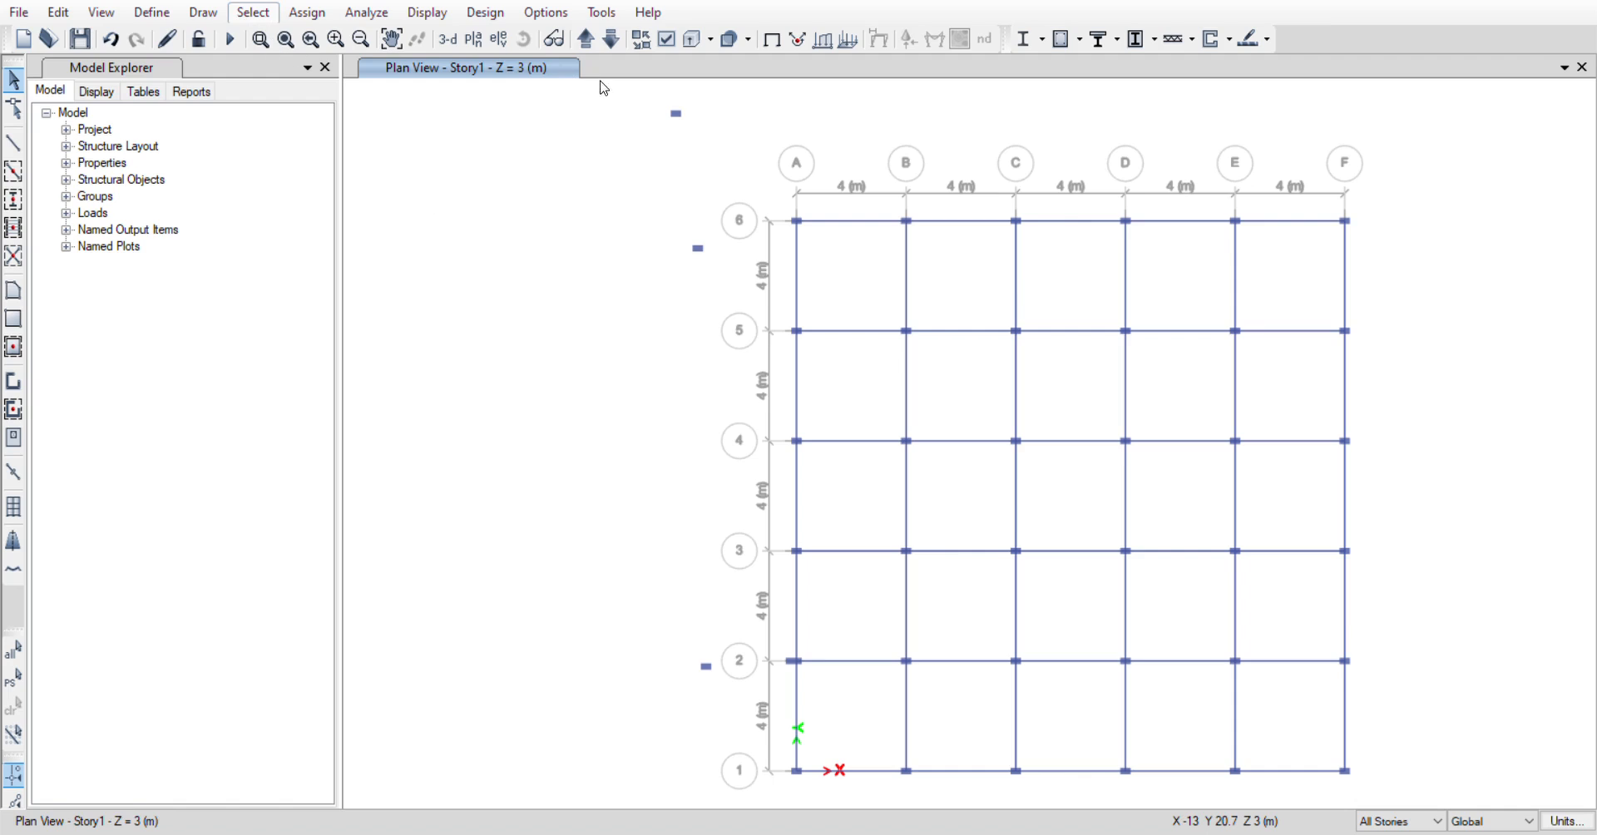
click(634, 188)
key(ctrl+a)
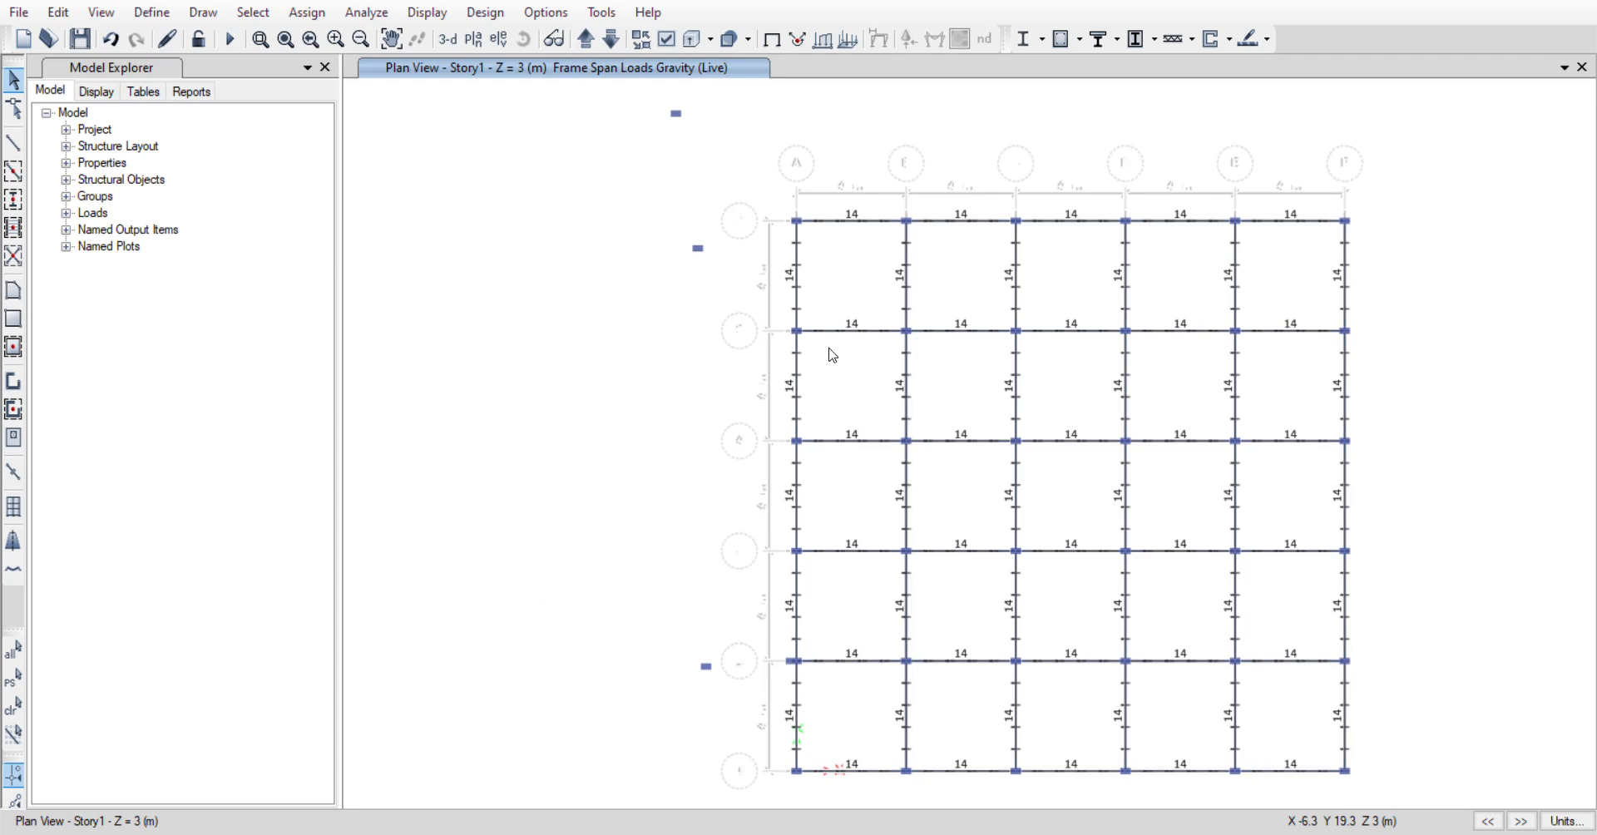
click(448, 38)
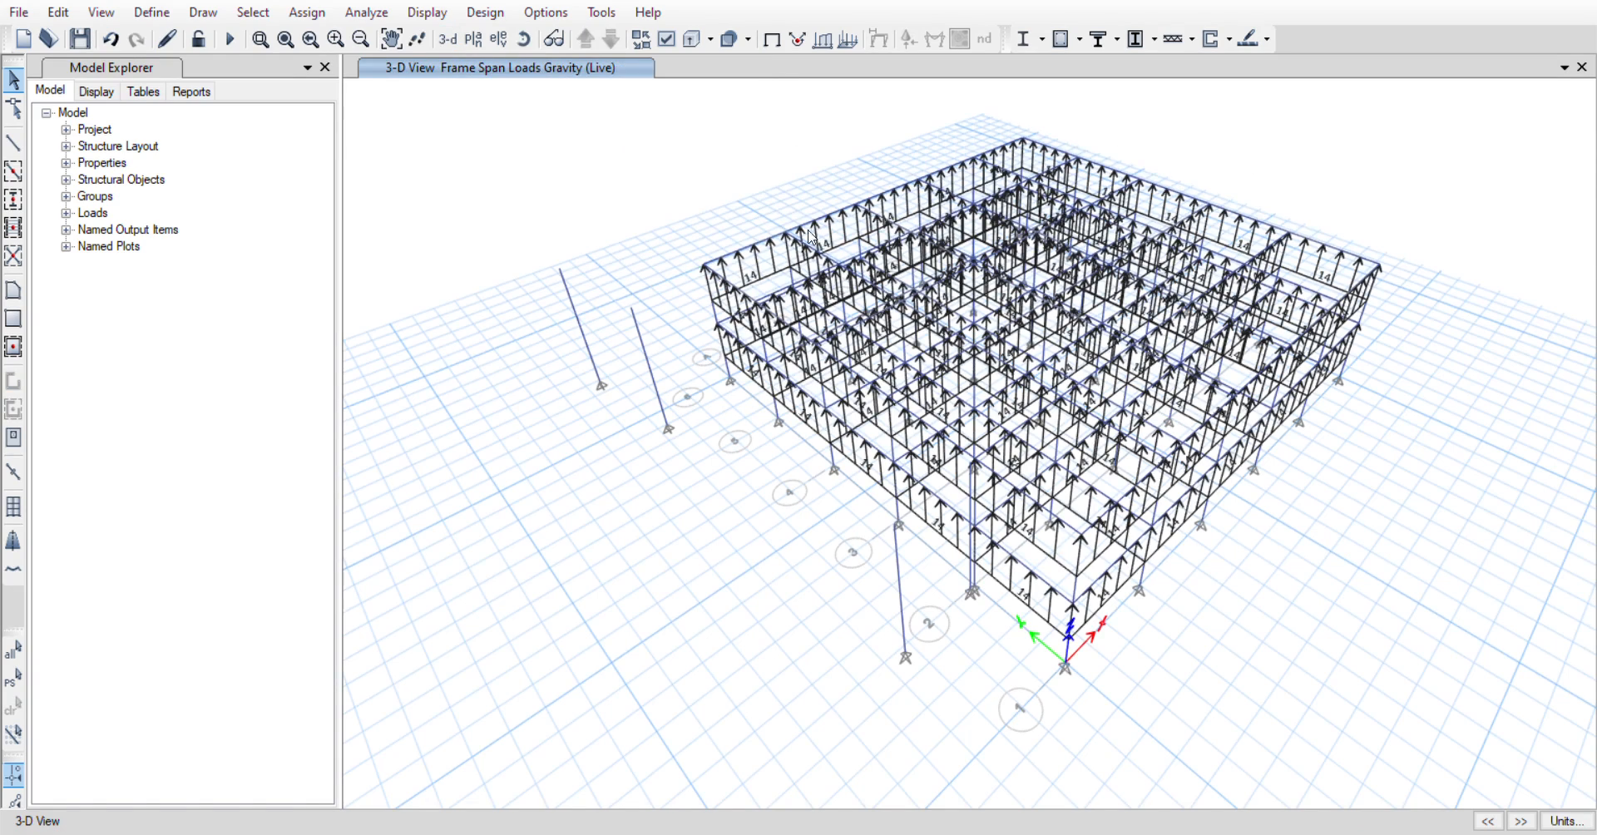
scroll(836, 263, up, 3)
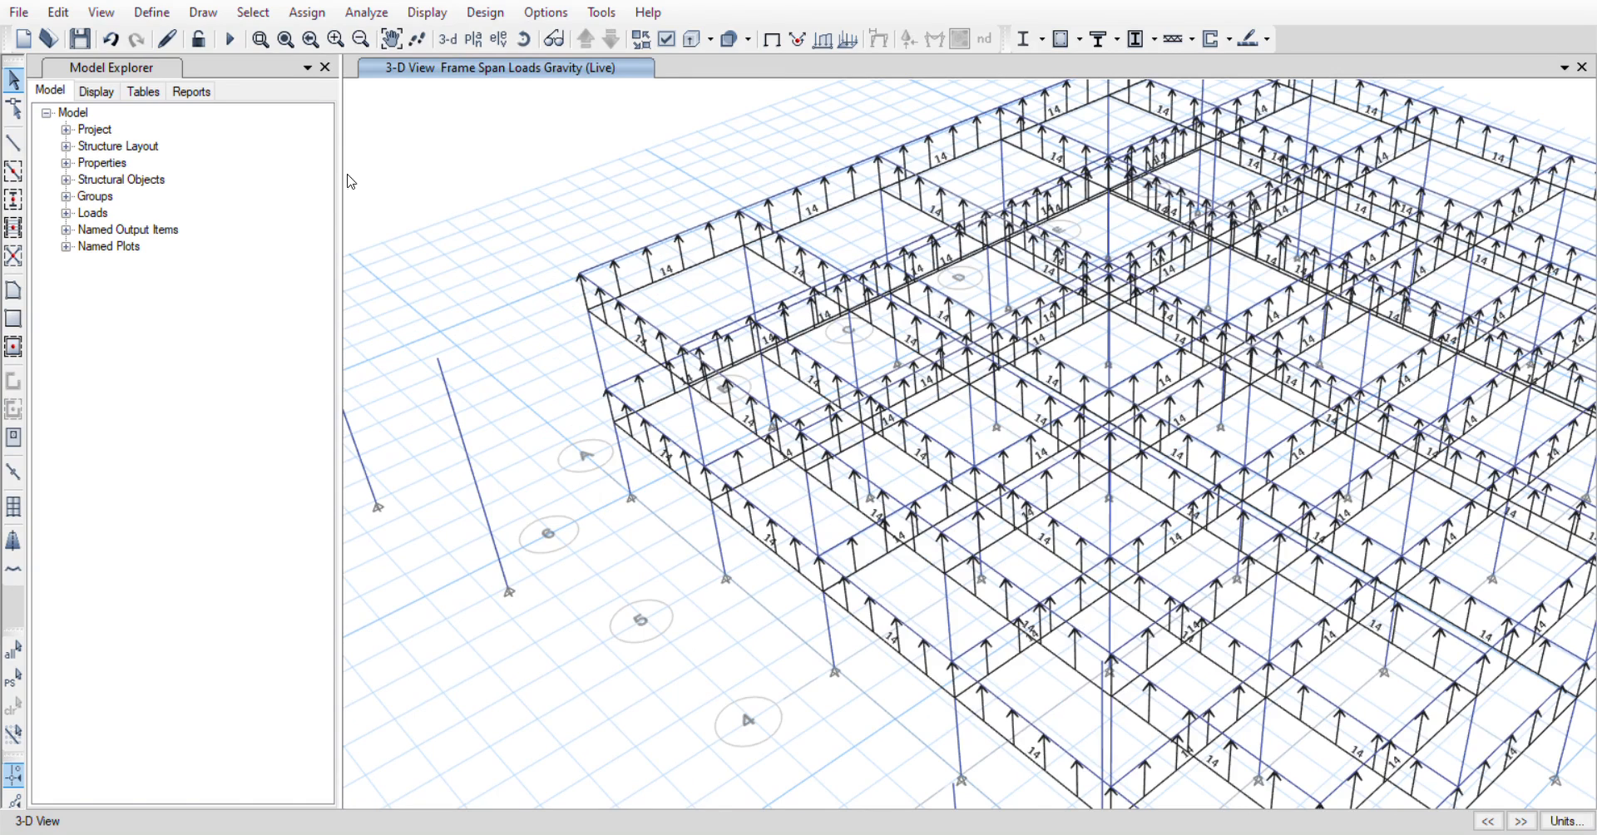
- Restore the previous beam selection and assign the uniform live load of 14 acting downward
click(193, 39)
key(ctrl+shift+p)
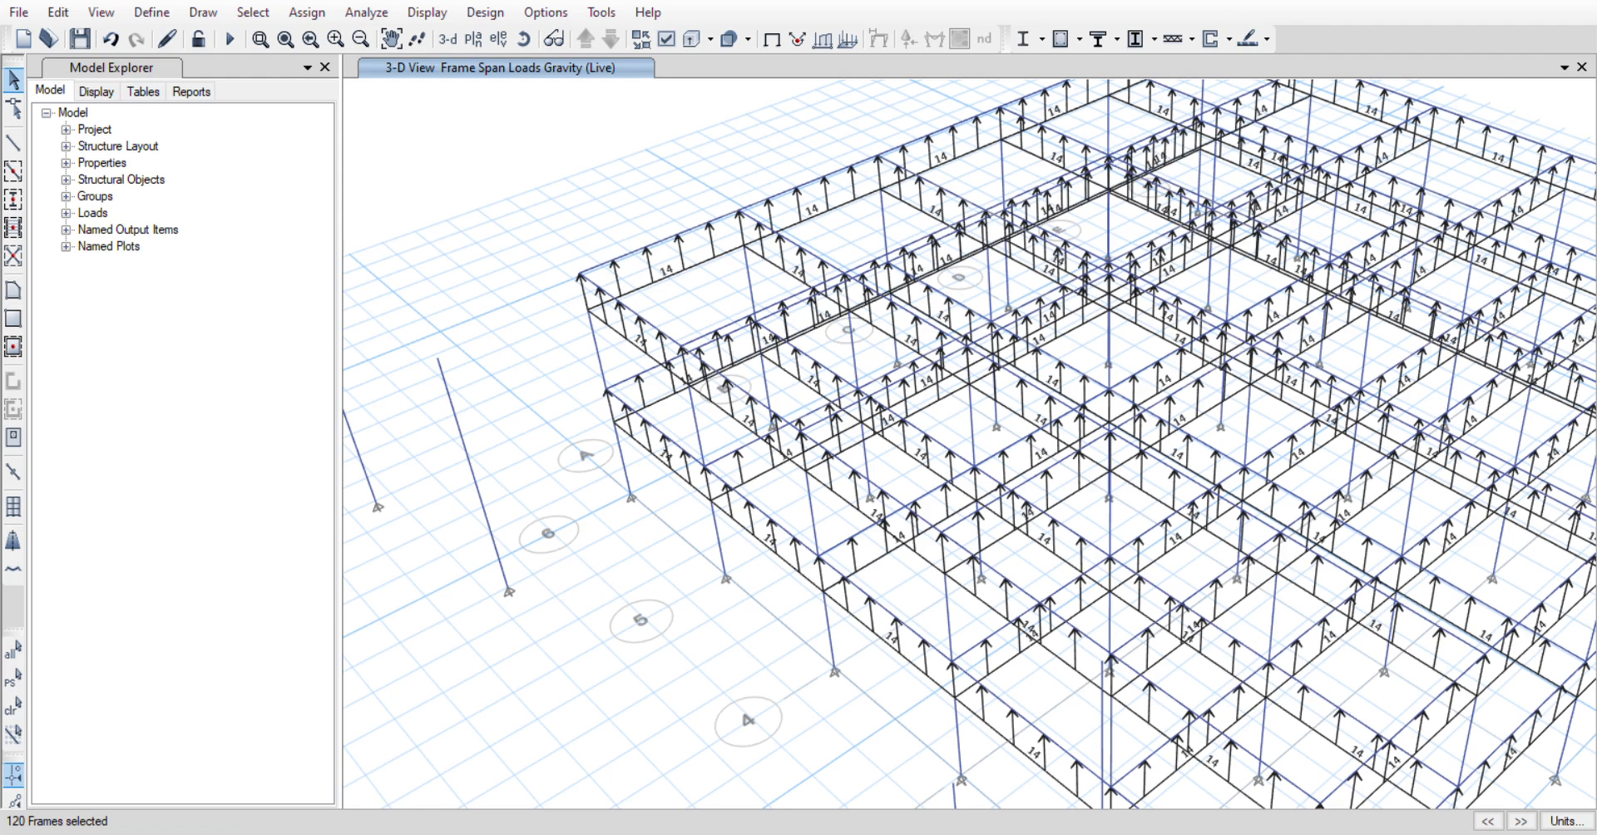
click(826, 593)
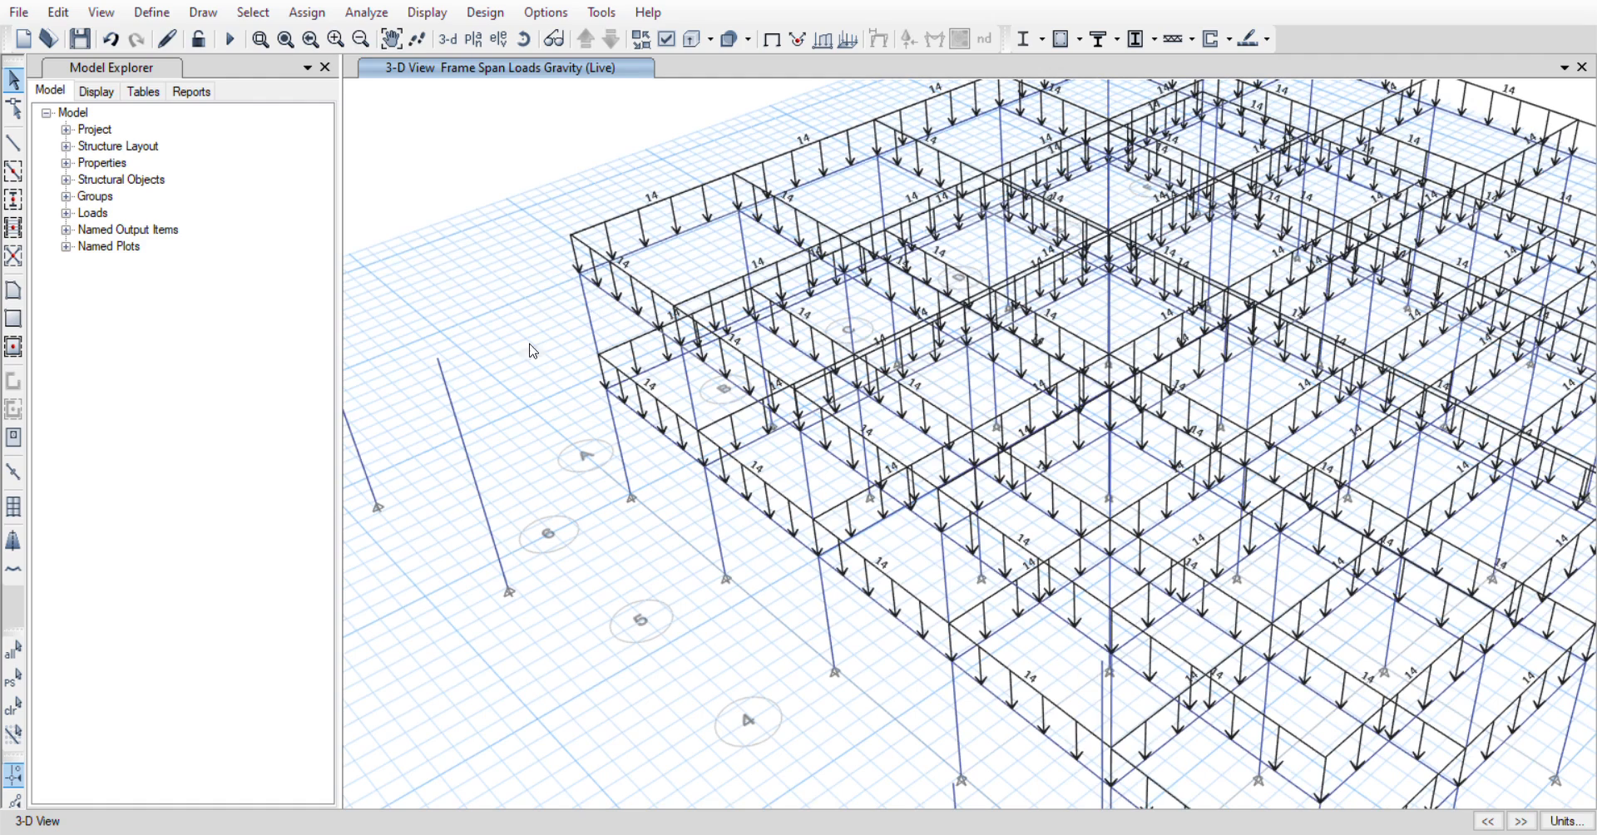
- Delete the stray column standing outside the frame near grid line 2
scroll(592, 430, down, 2)
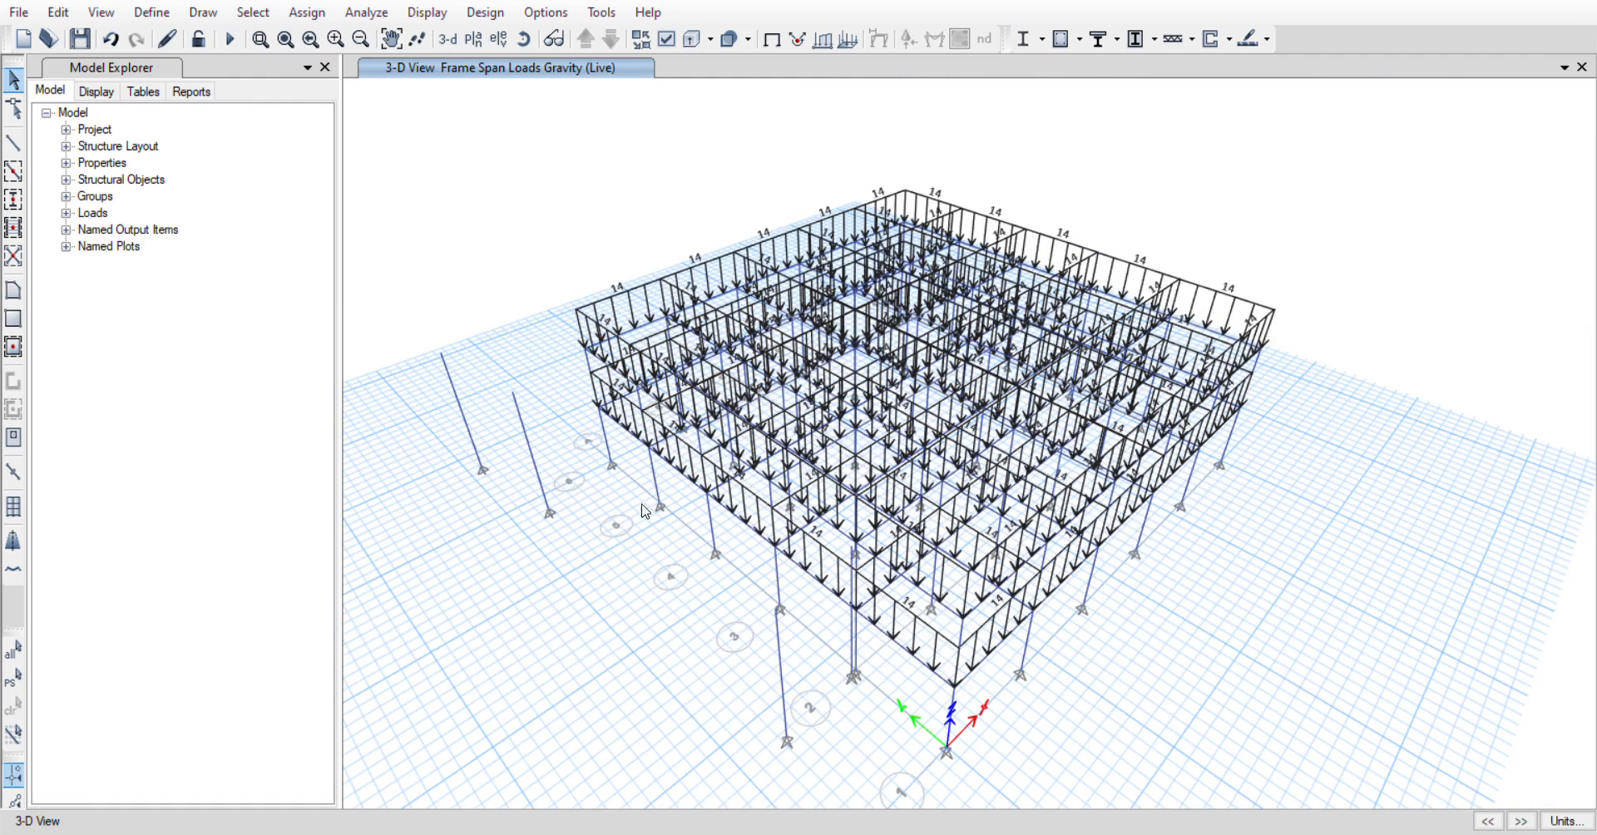
click(782, 678)
key(Delete)
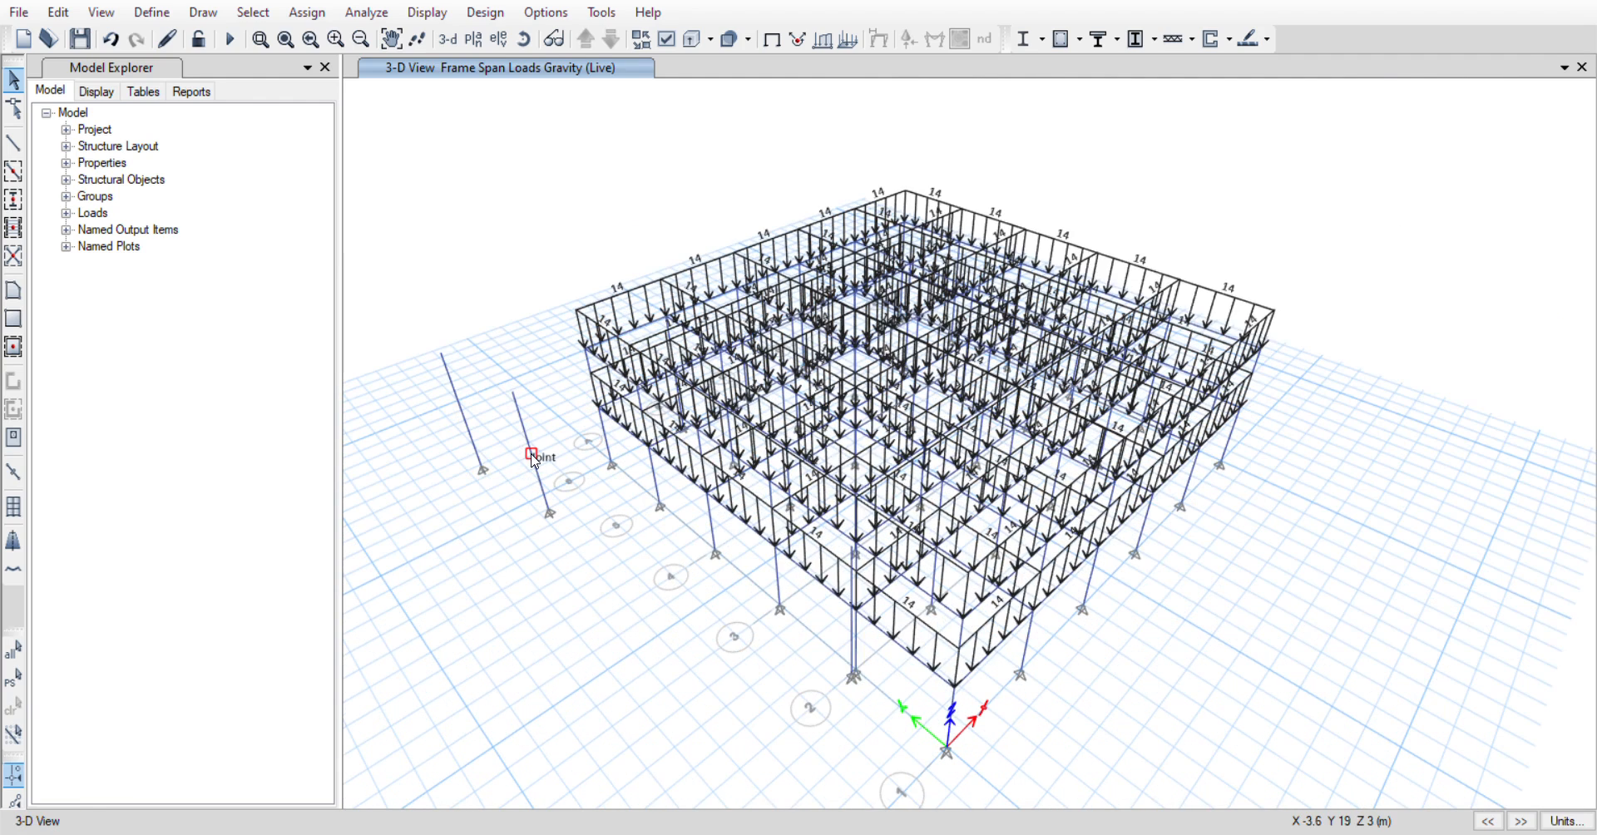
- Delete the stray column standing outside the frame near grid line 6
click(530, 456)
key(Delete)
click(462, 413)
click(442, 355)
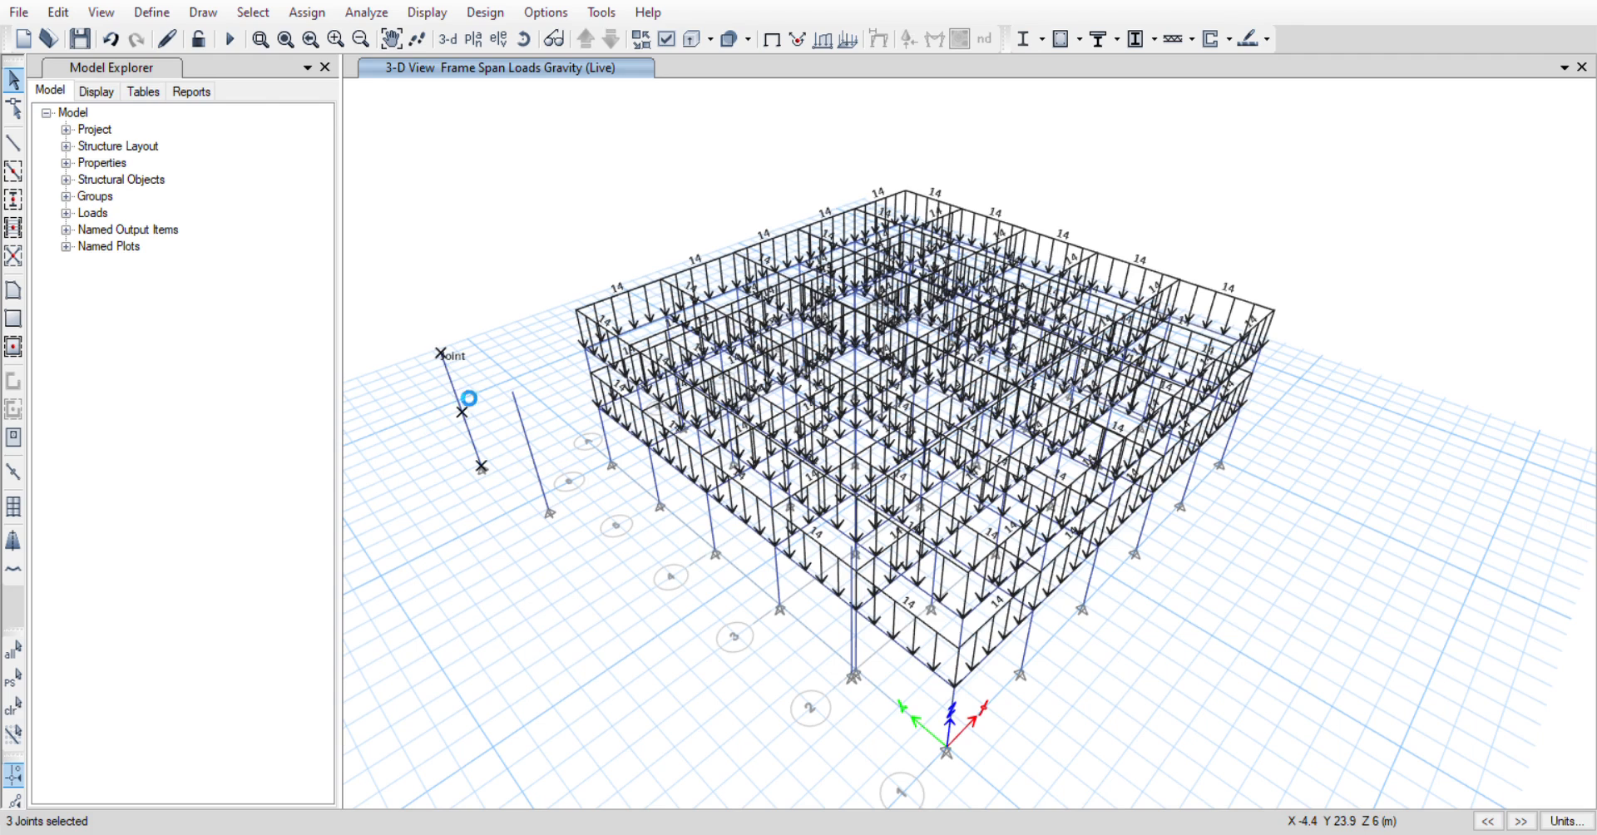
click(515, 402)
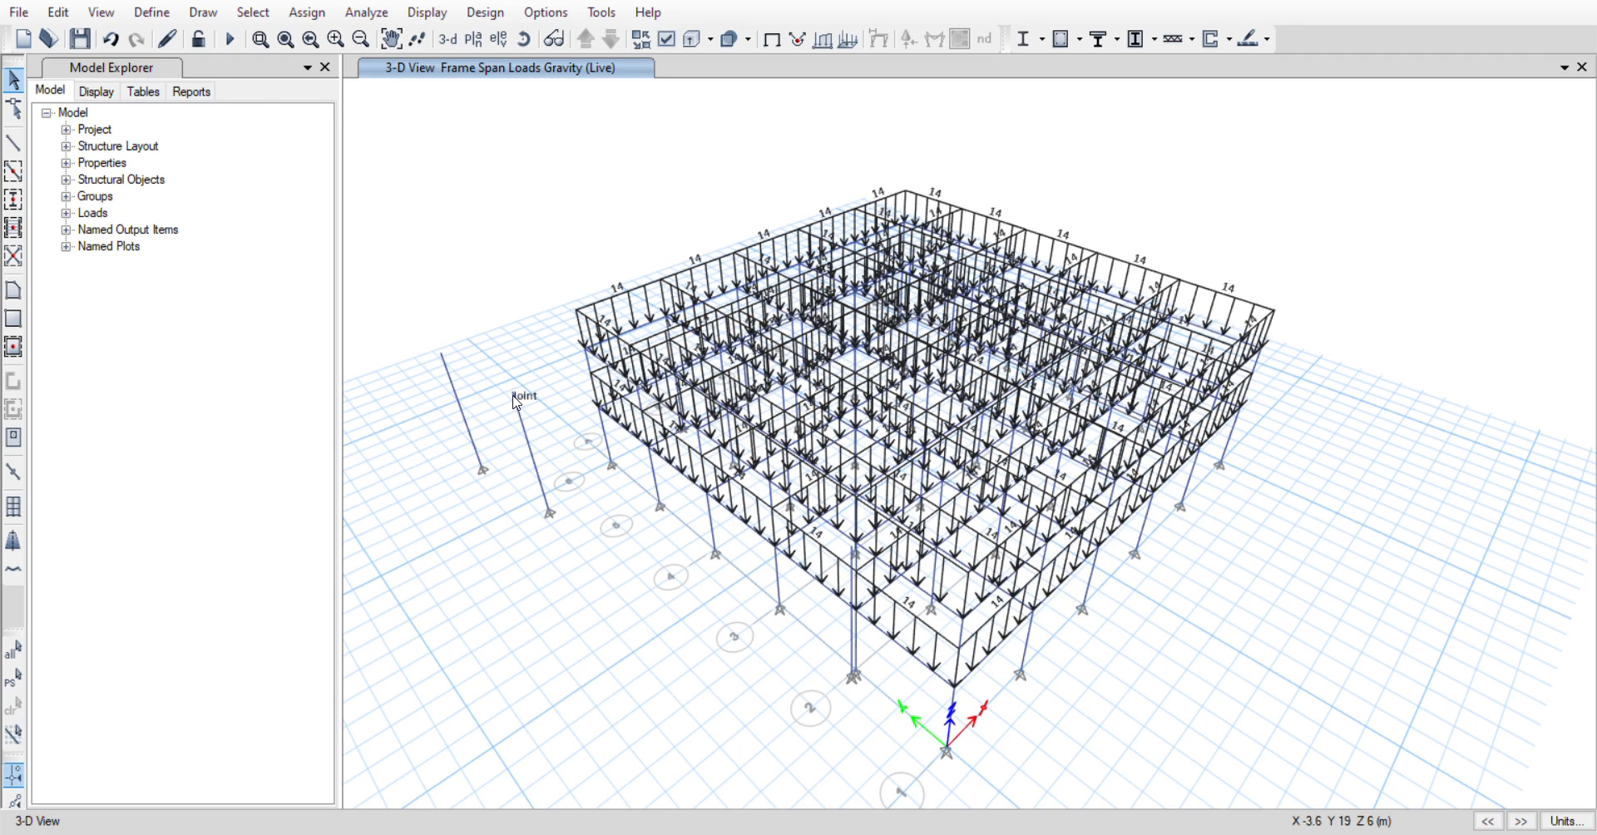
click(515, 410)
key(Delete)
click(516, 406)
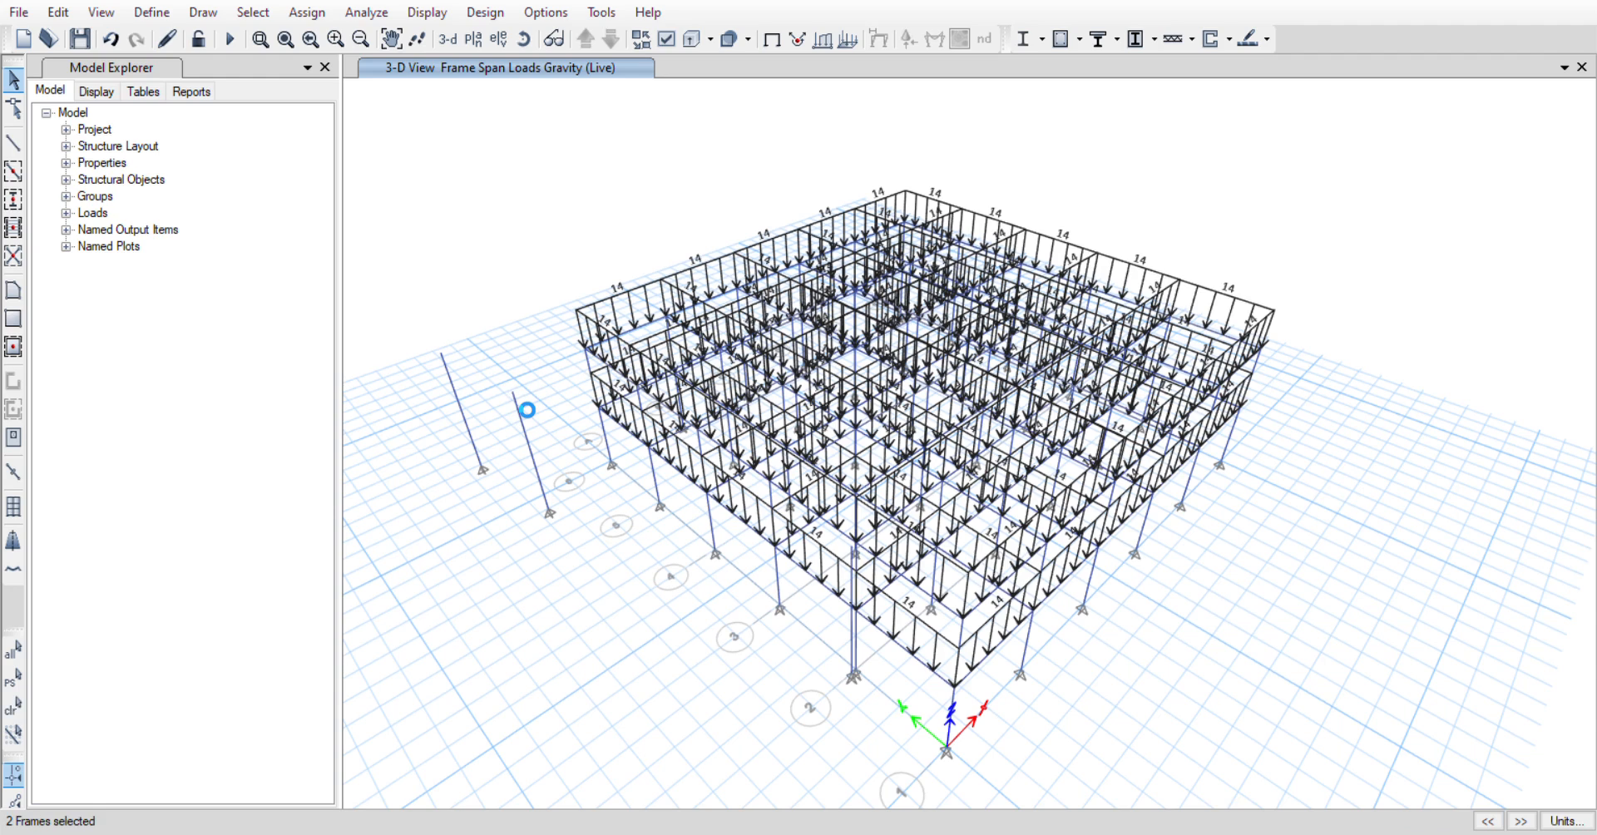
key(Delete)
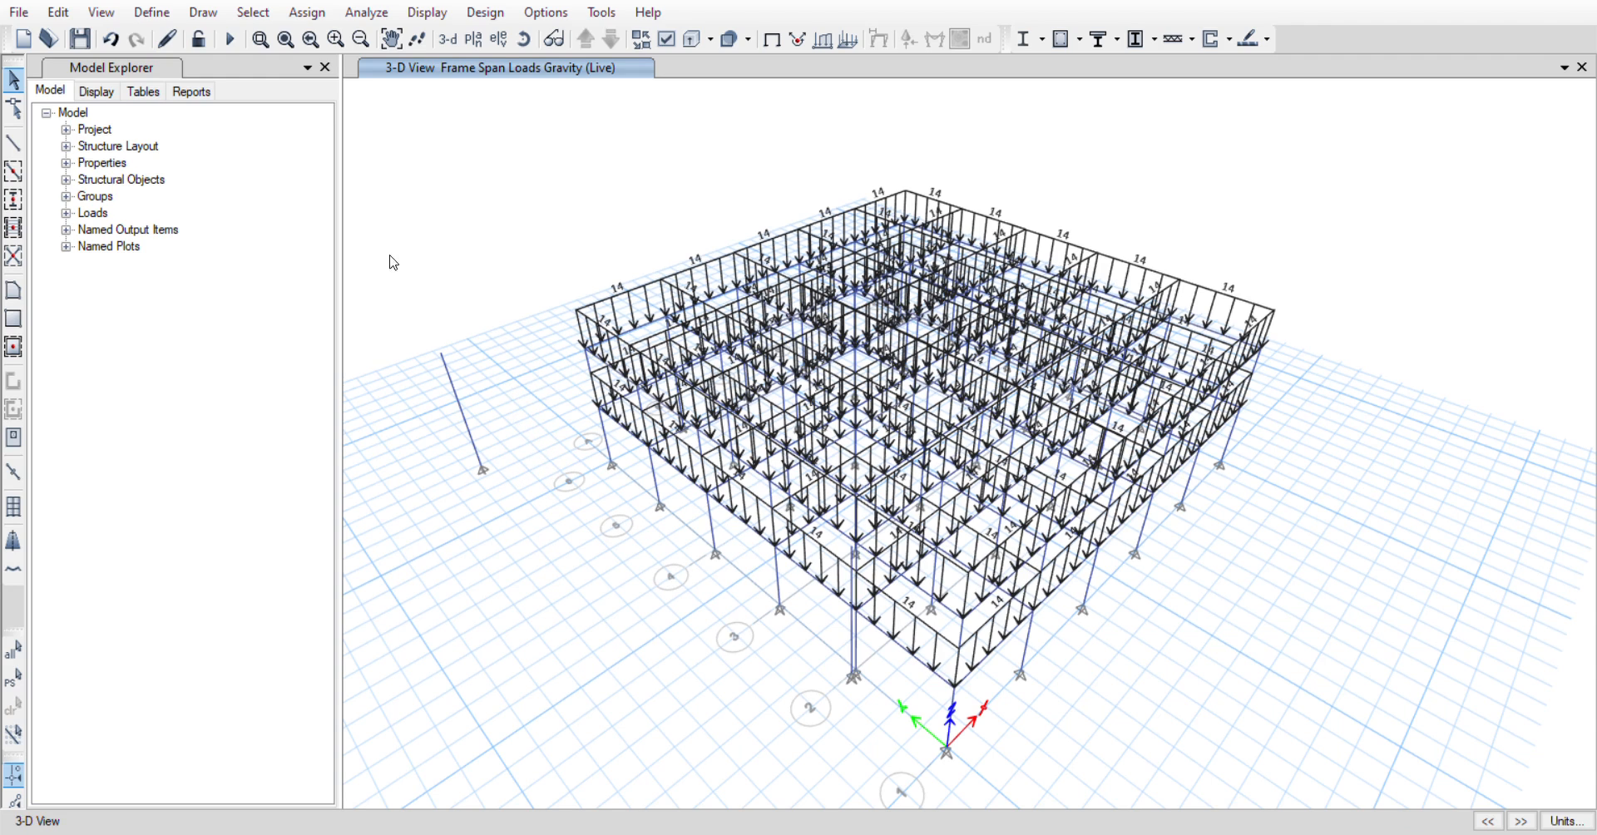
- Run the analysis, cancelling the MODAL case in progress, and display the IS 456:2000 longitudinal reinforcing in the 3-D view
click(358, 13)
click(488, 275)
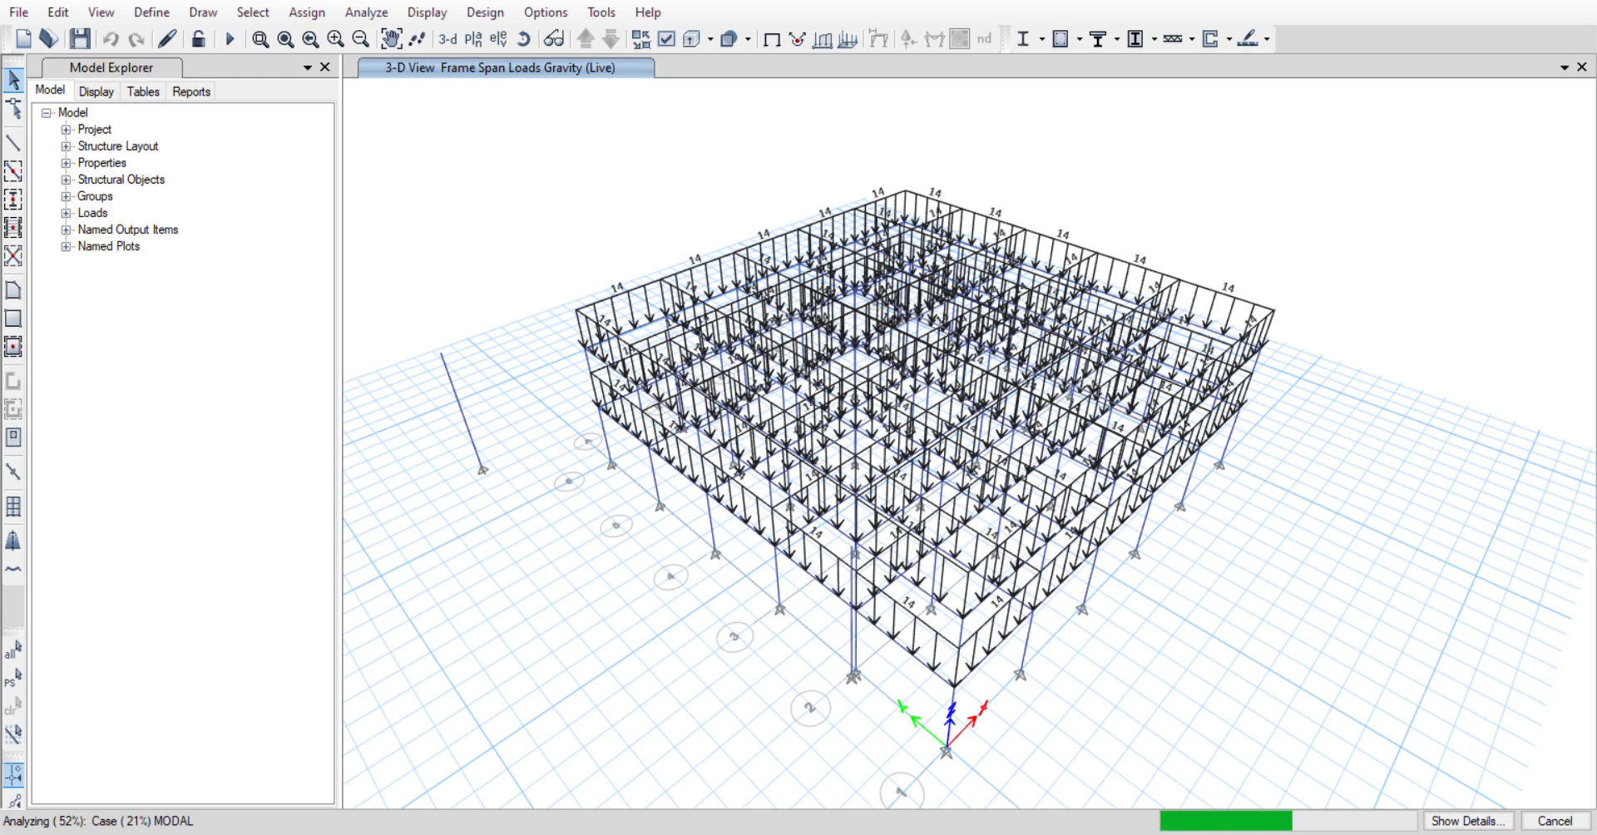
click(1468, 821)
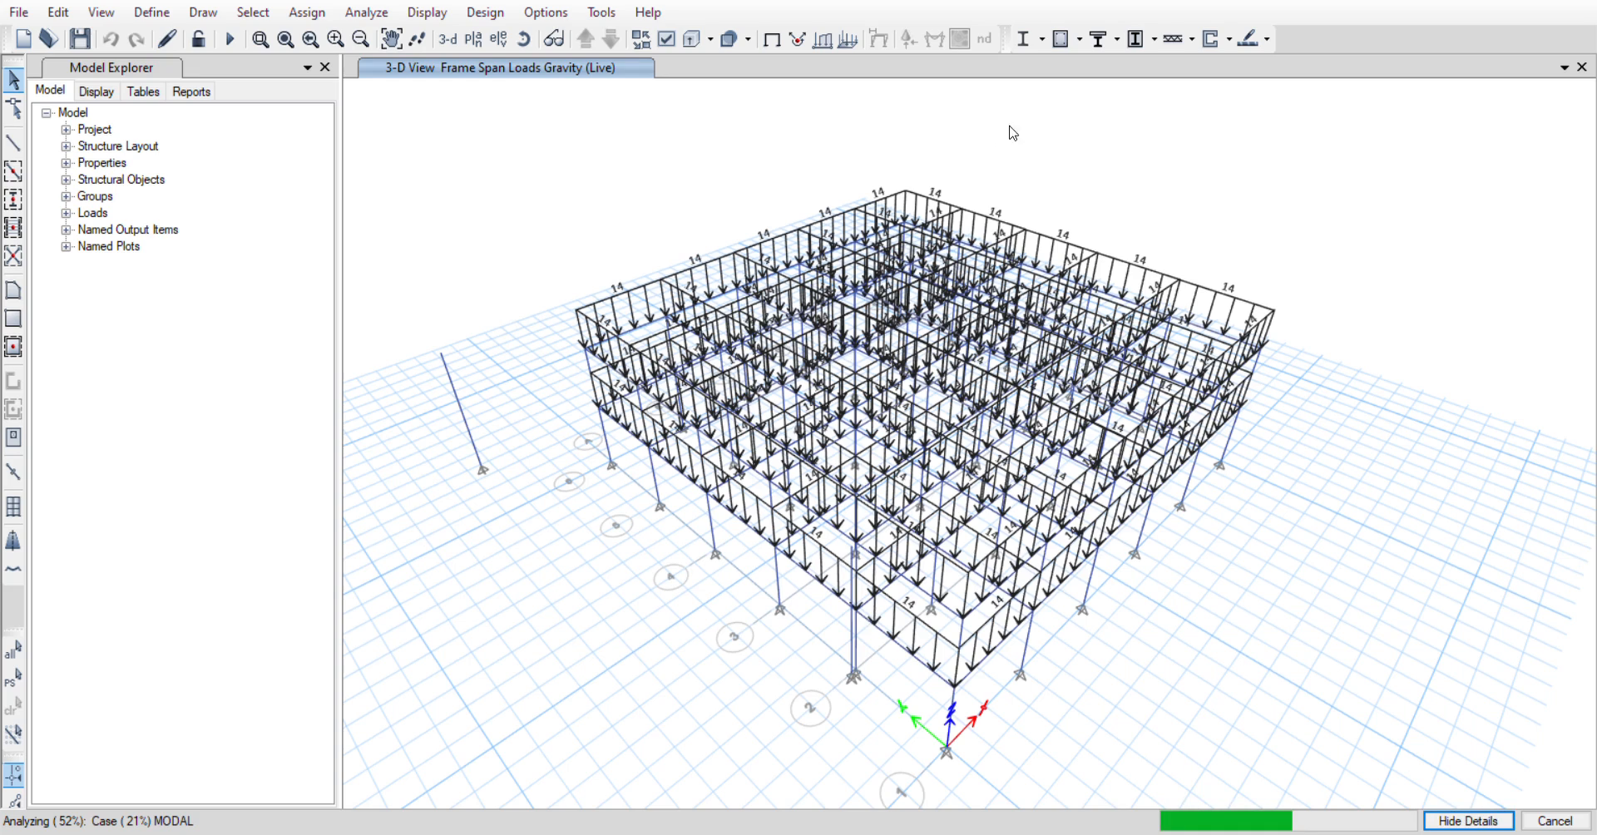
click(1109, 50)
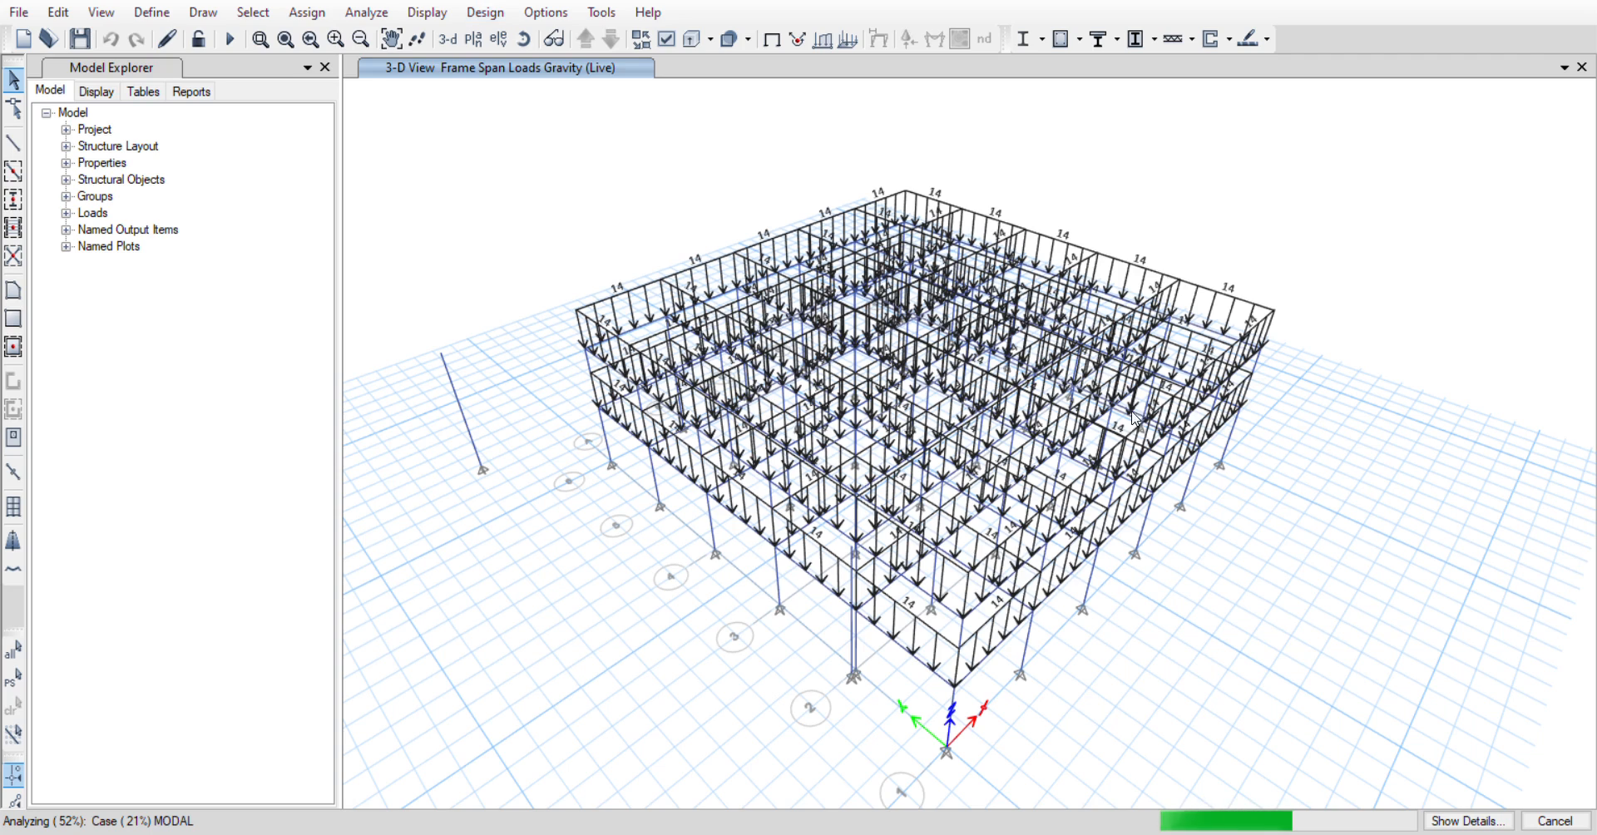
click(1543, 822)
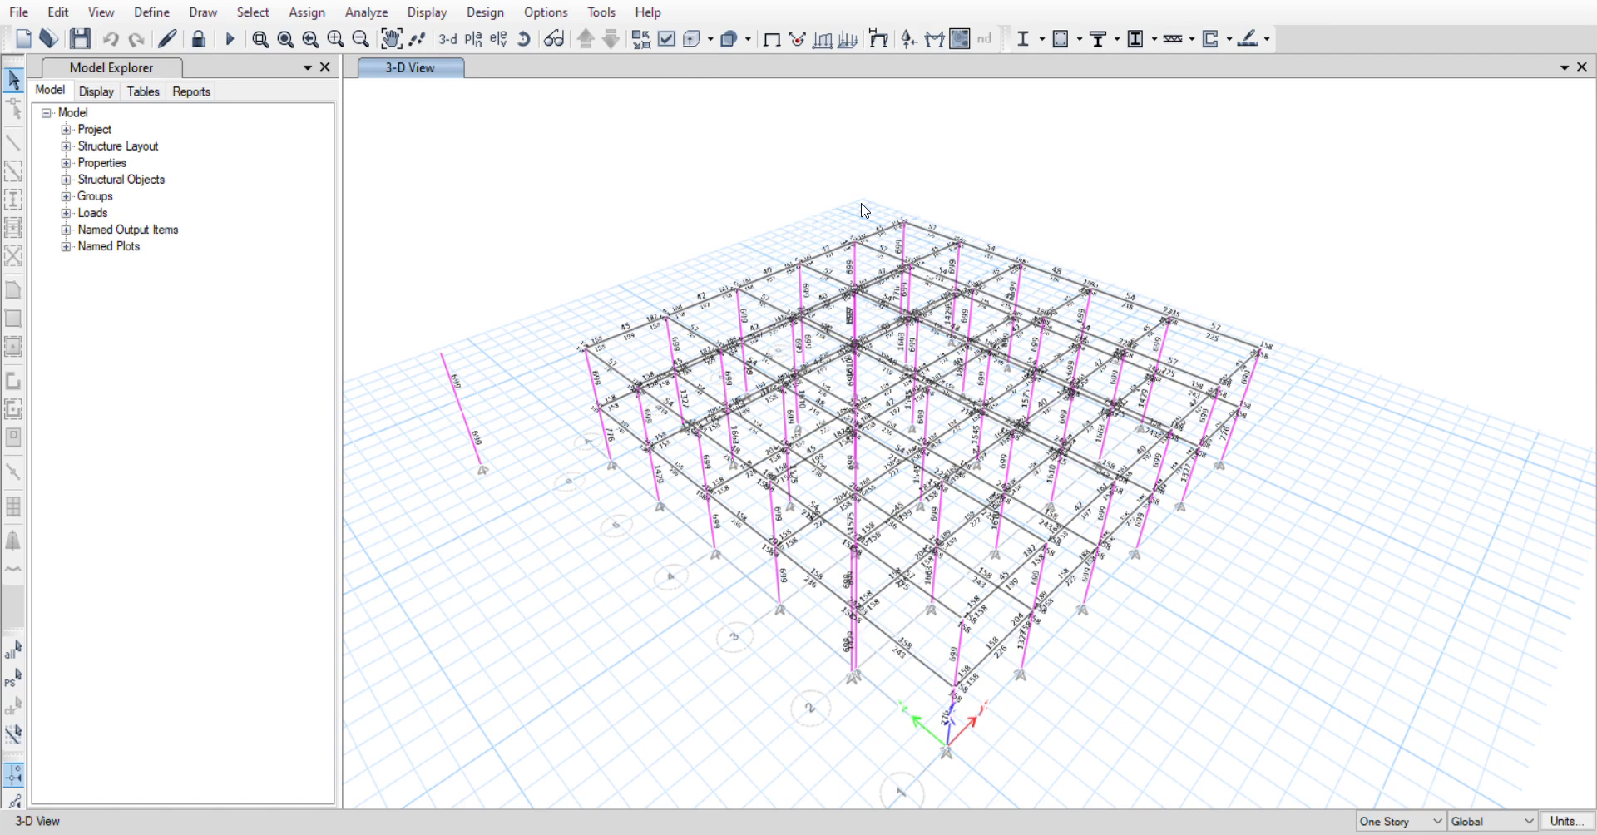
- Examine the longitudinal reinforcing of the paired columns at grid line 2 and of the nearby beams
scroll(840, 713, up, 5)
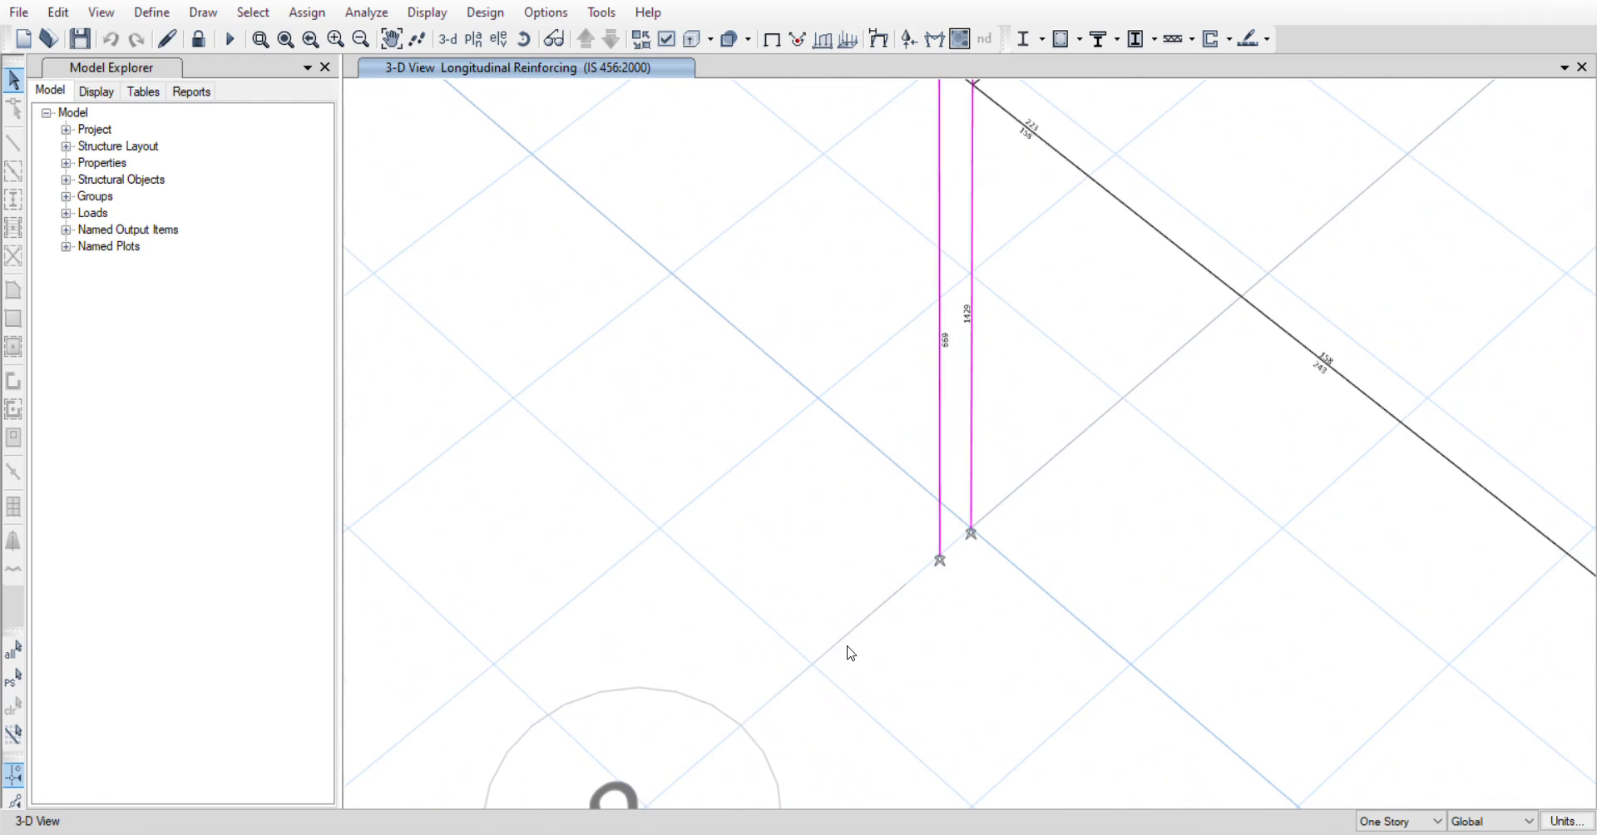
scroll(850, 546, down, 8)
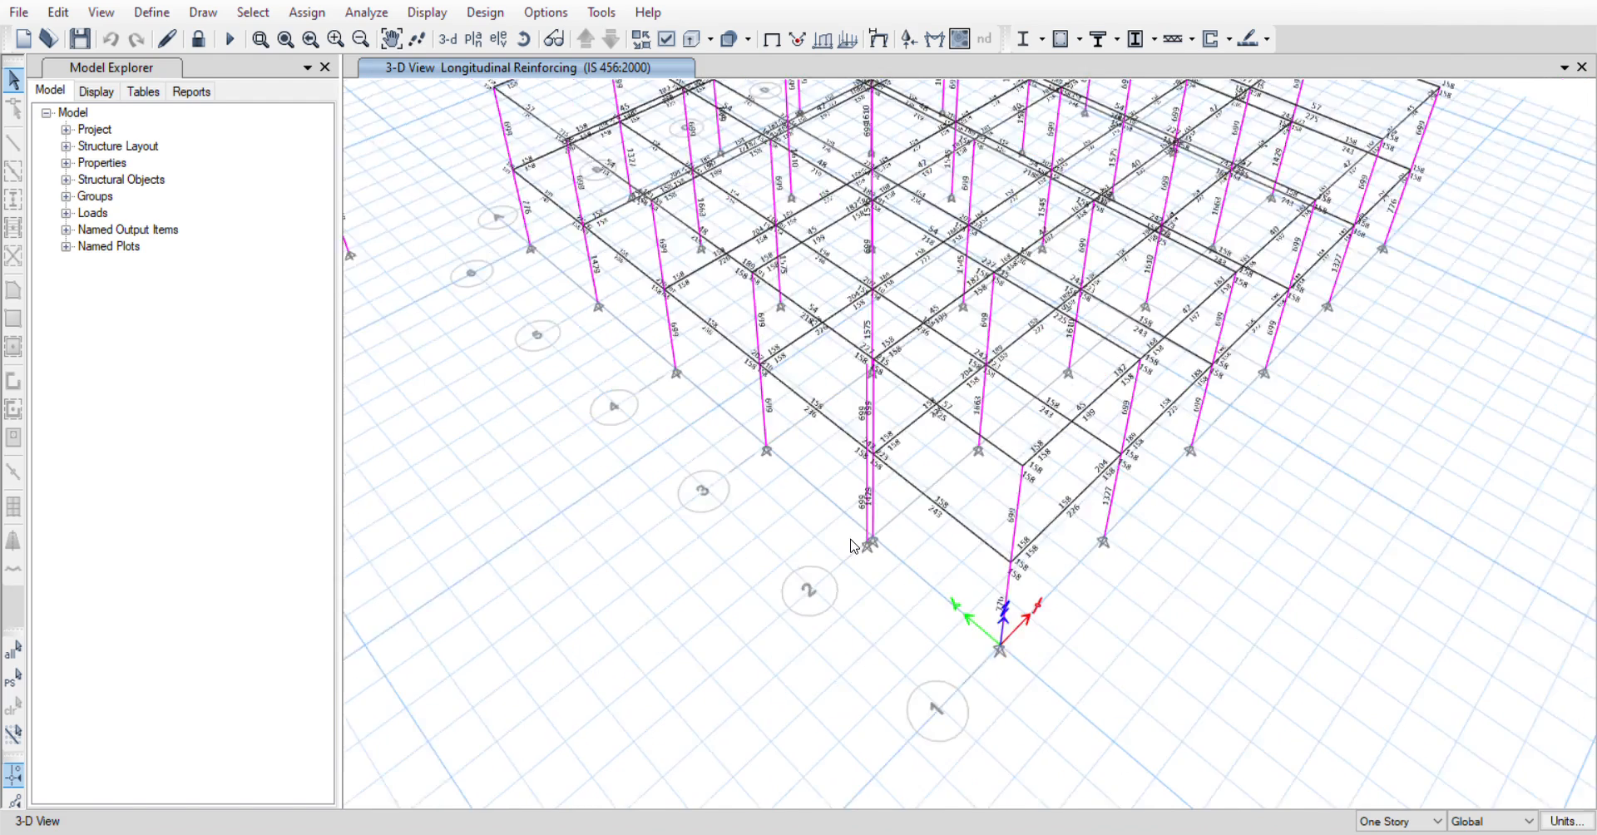
mouse_move(814, 439)
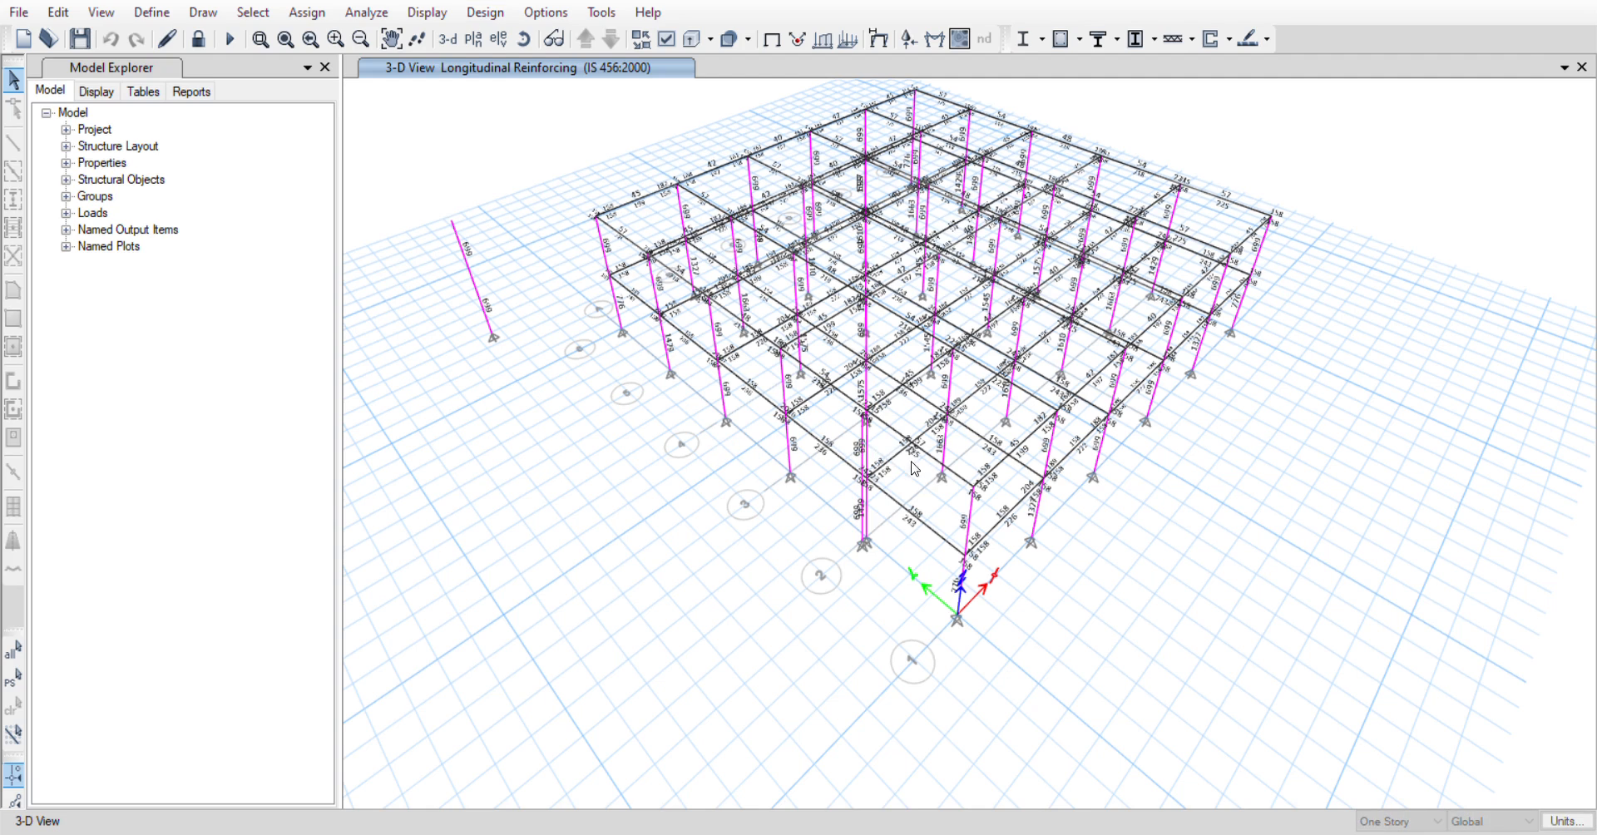
scroll(791, 349, up, 5)
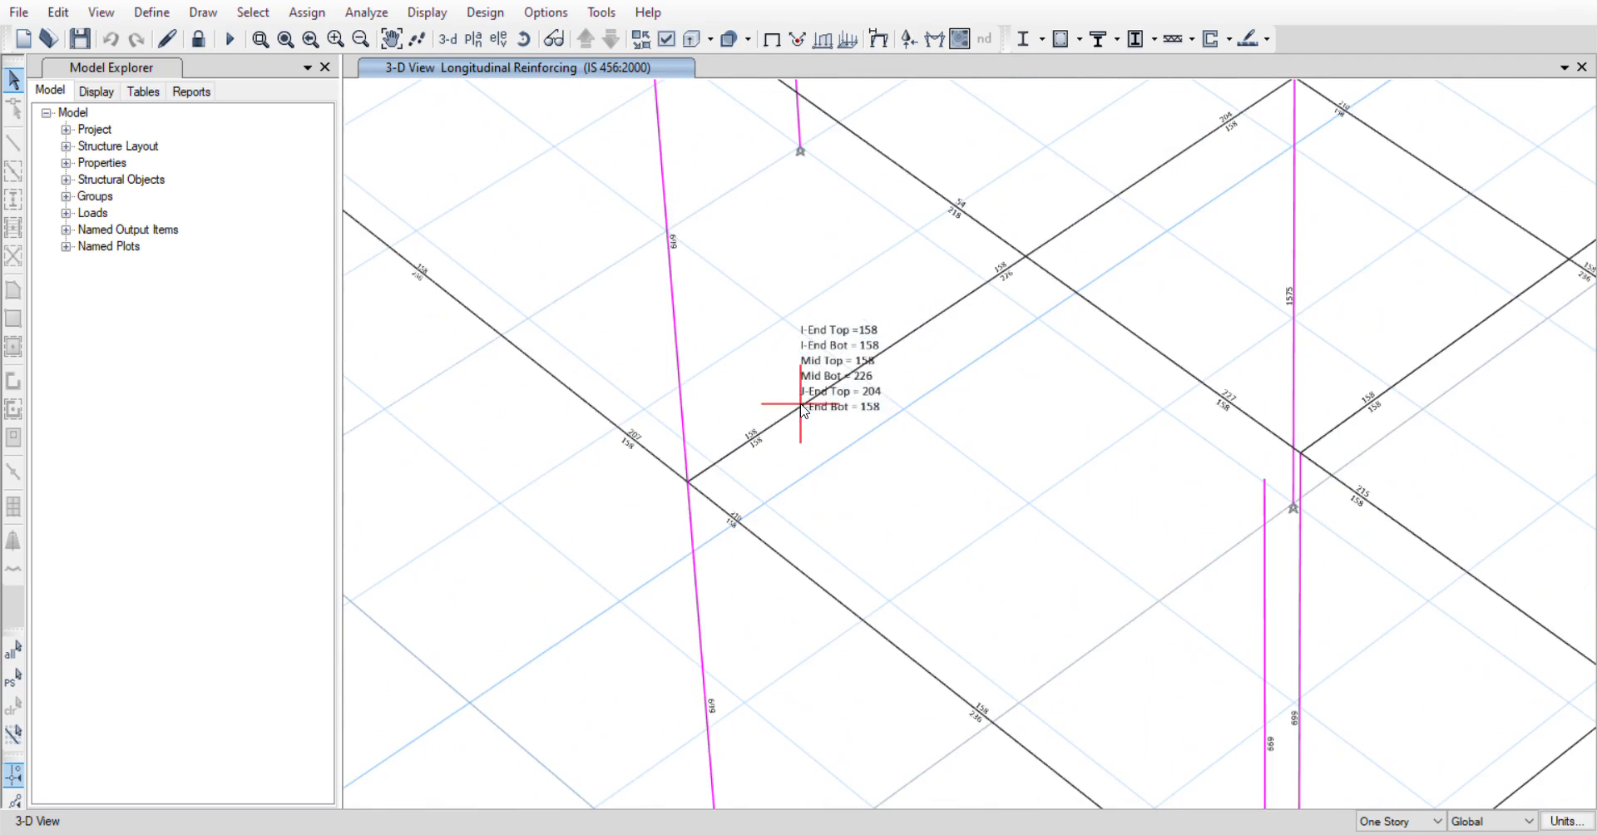
scroll(676, 464, down, 5)
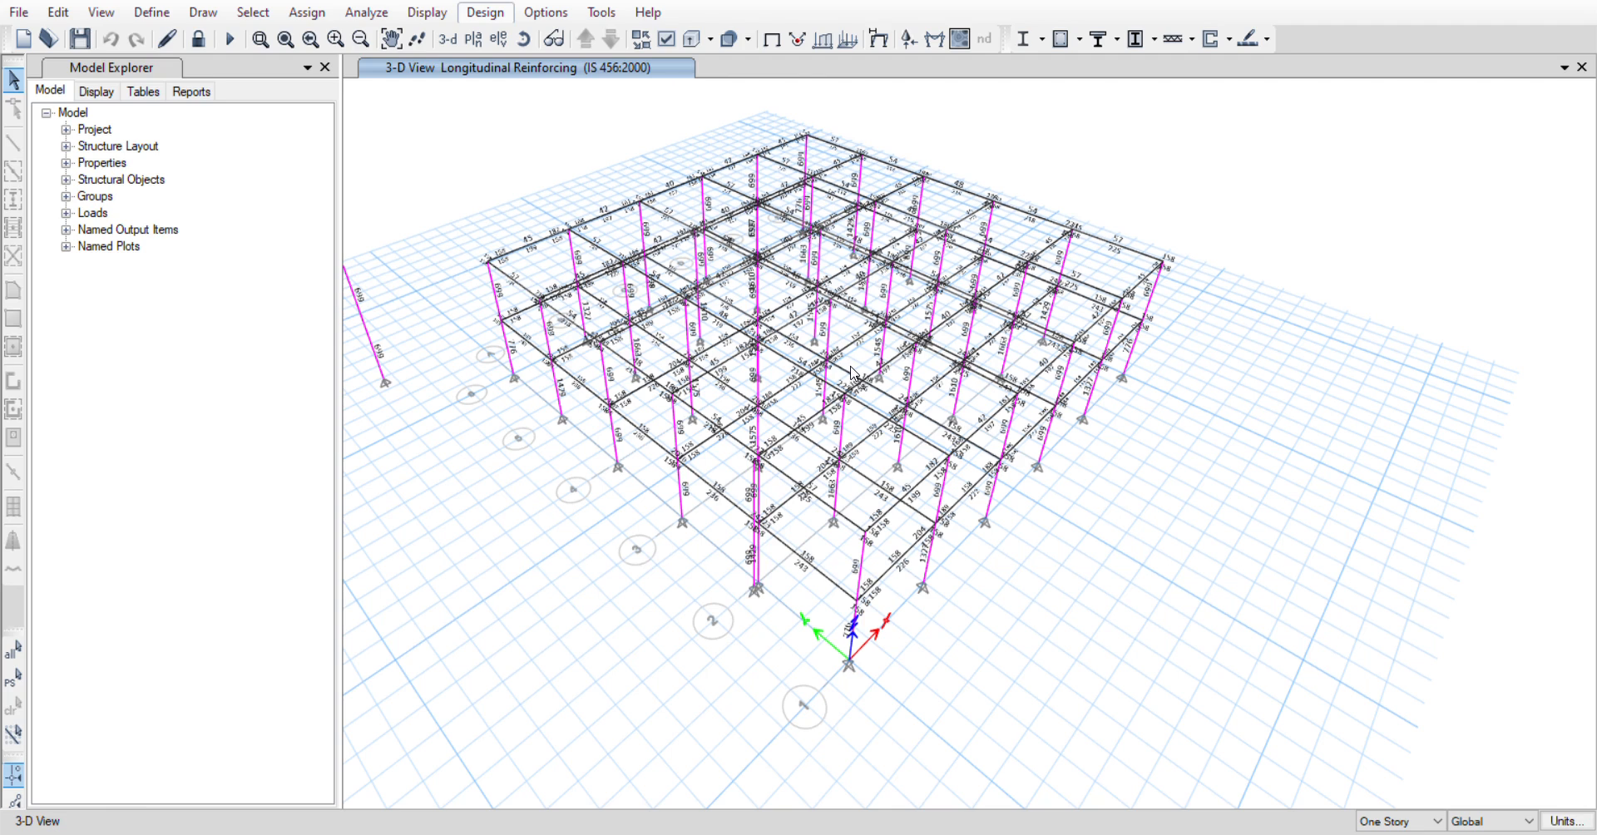
- Inspect the longitudinal reinforcing of a first-story edge column on grid line 1 and of a beam inside the frame
mouse_move(1022, 449)
click(1043, 441)
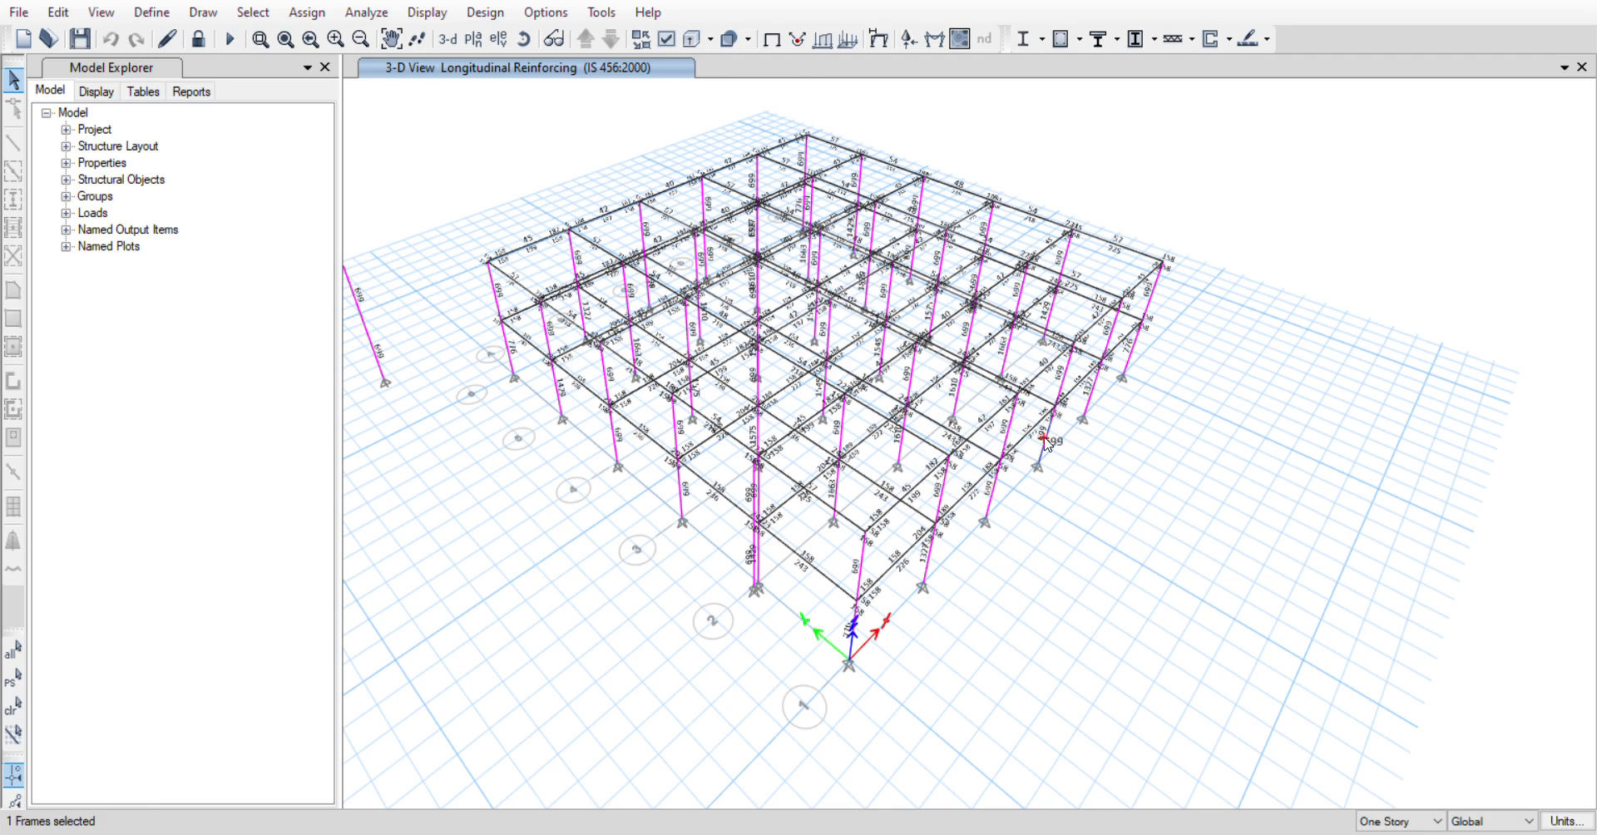
click(1045, 438)
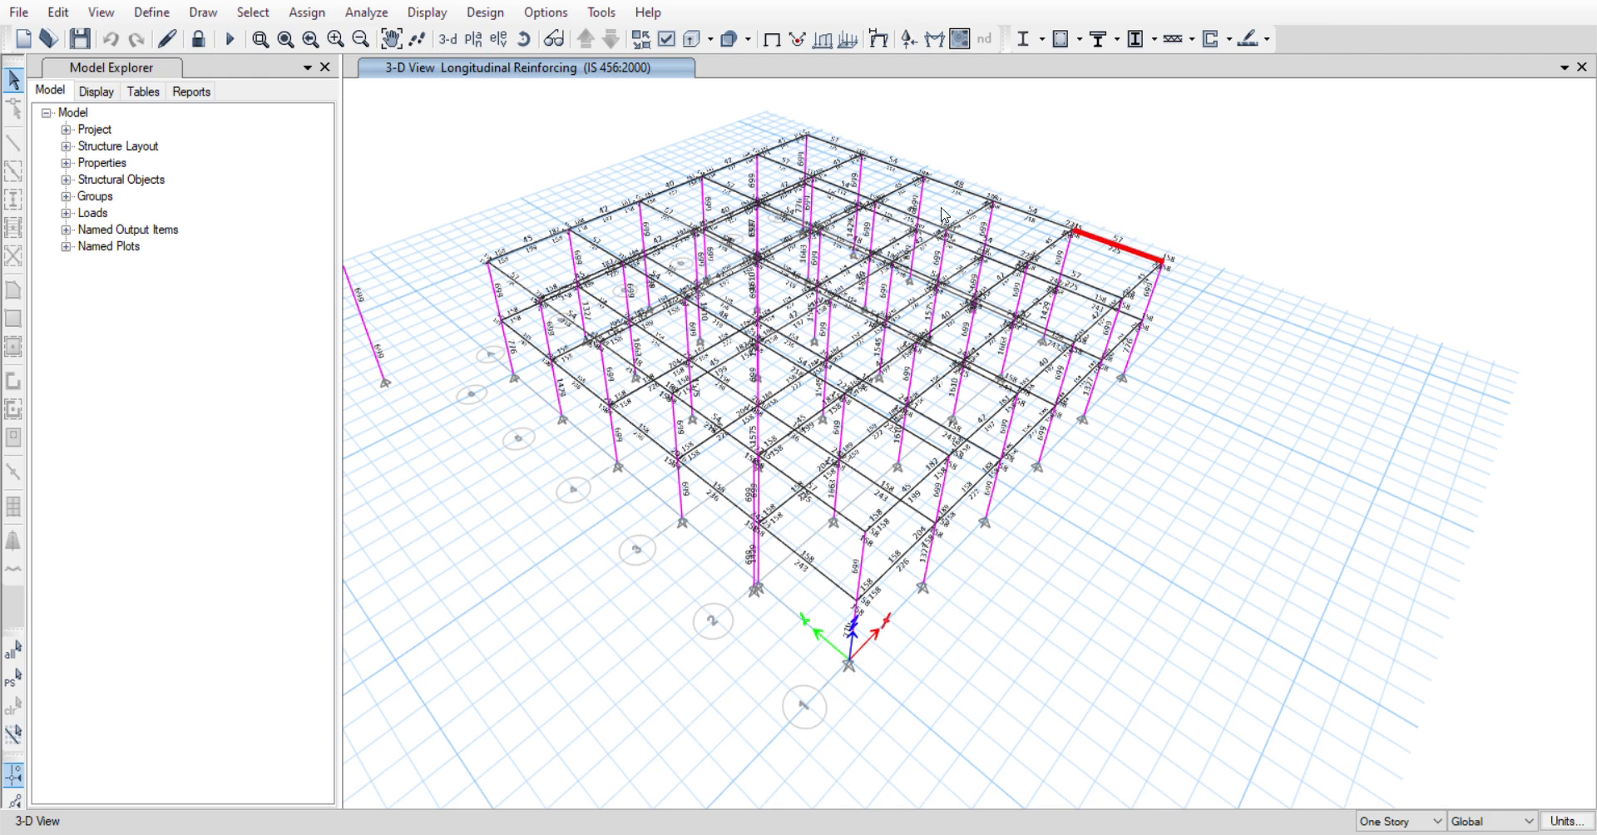
mouse_move(625, 366)
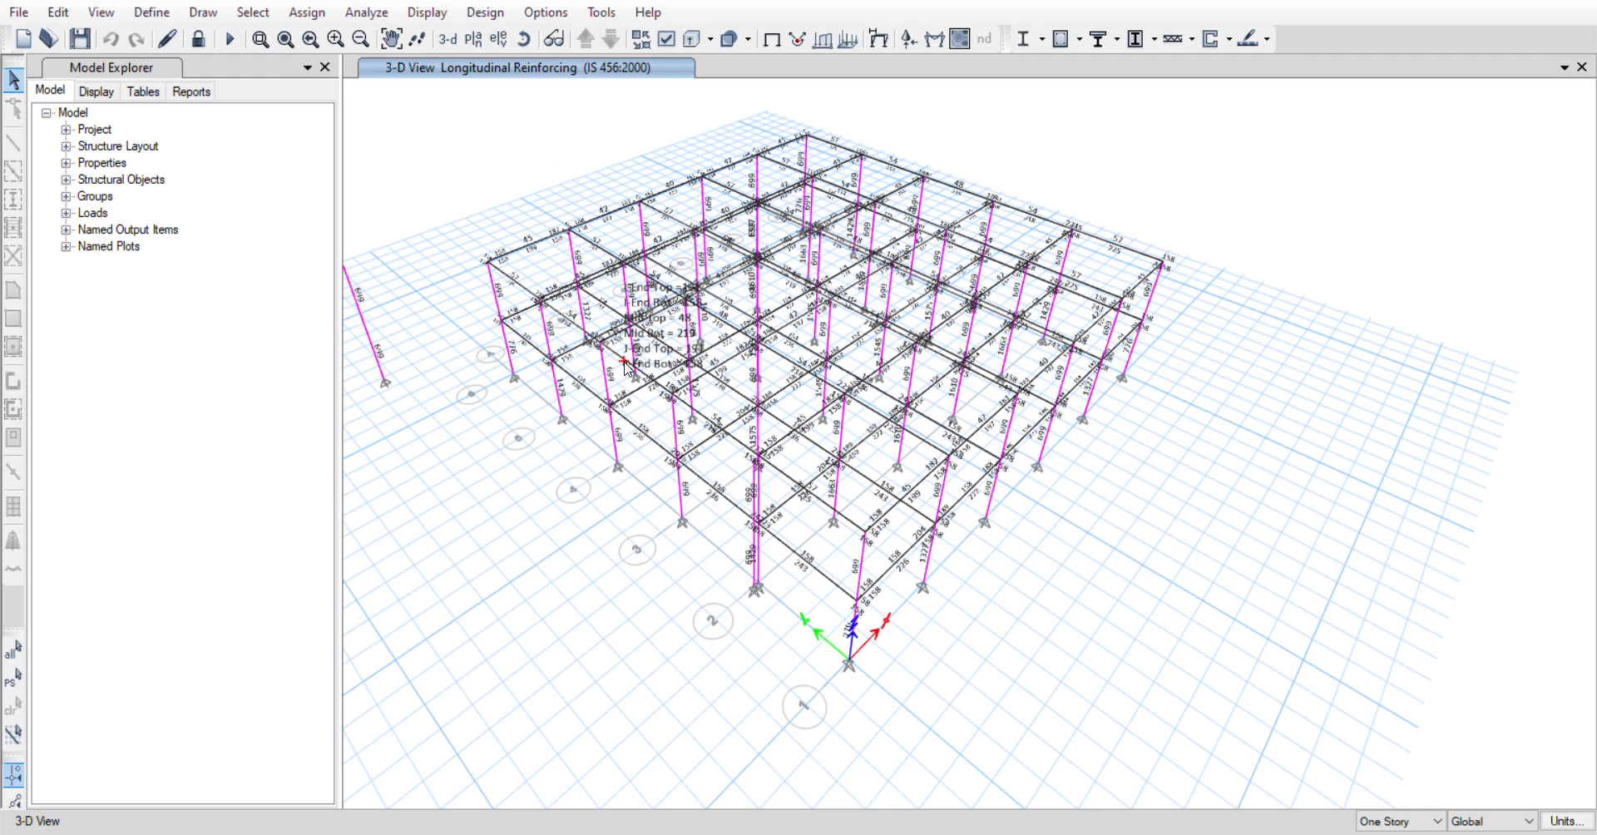